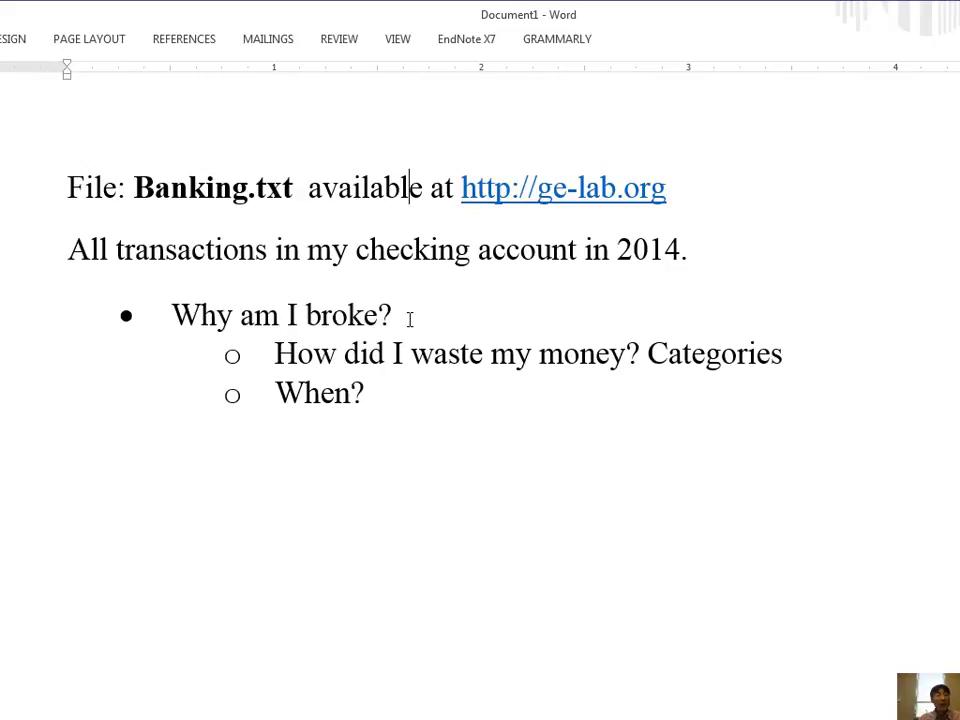
left_click(401, 403)
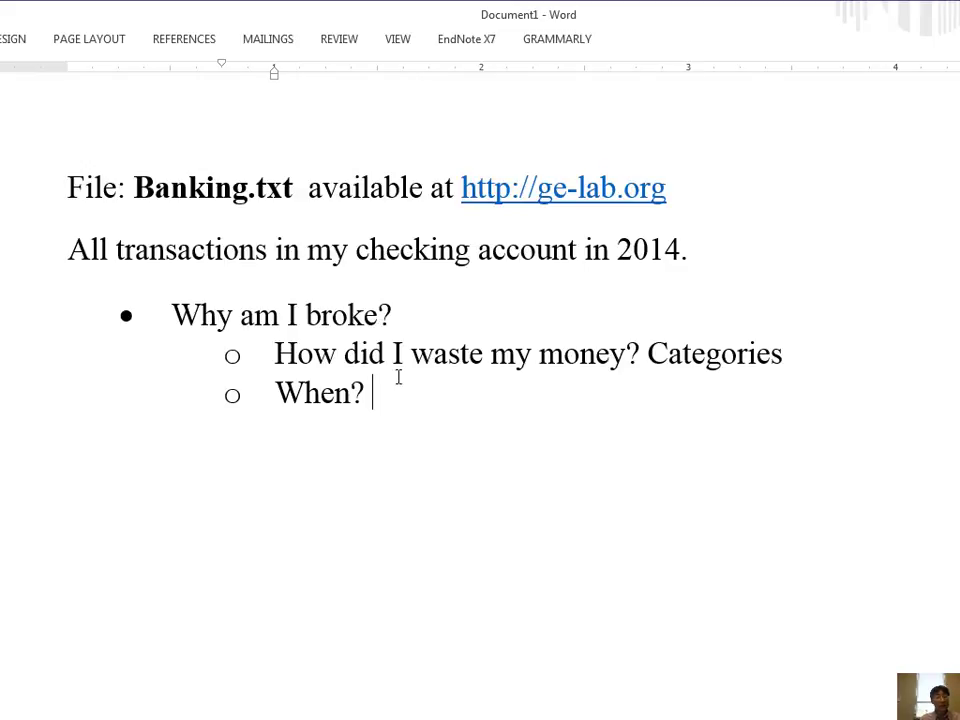
left_click_drag(163, 311, 443, 324)
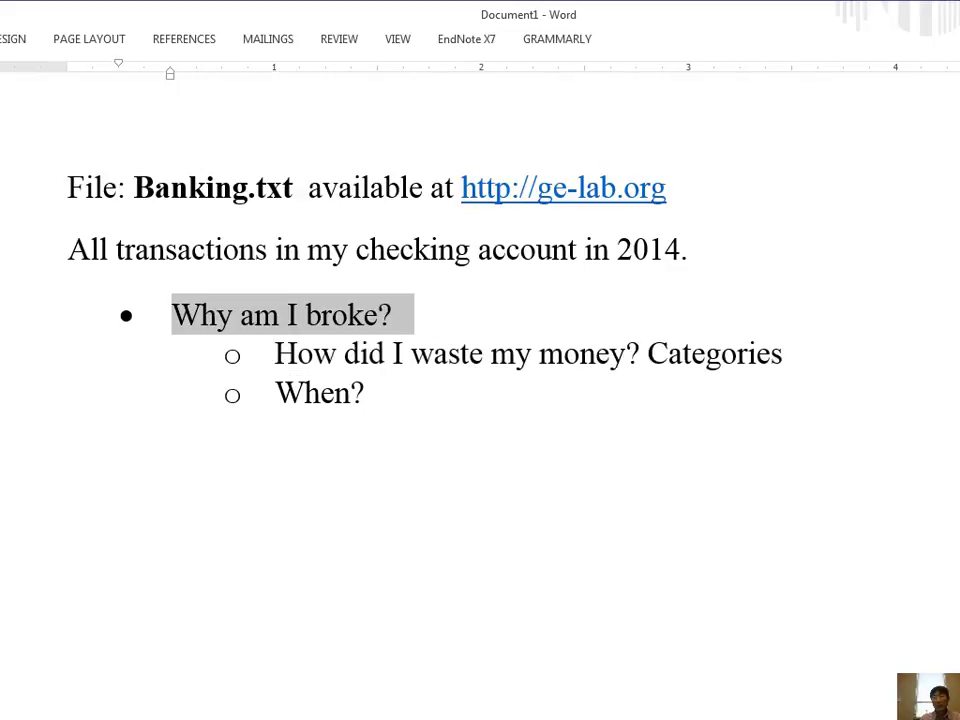
Step: Switch to File Explorer and open the Data folder under Google Drive > teaching > 2017 Spring Applied Bioinformatics > week4
key("alt+Tab")
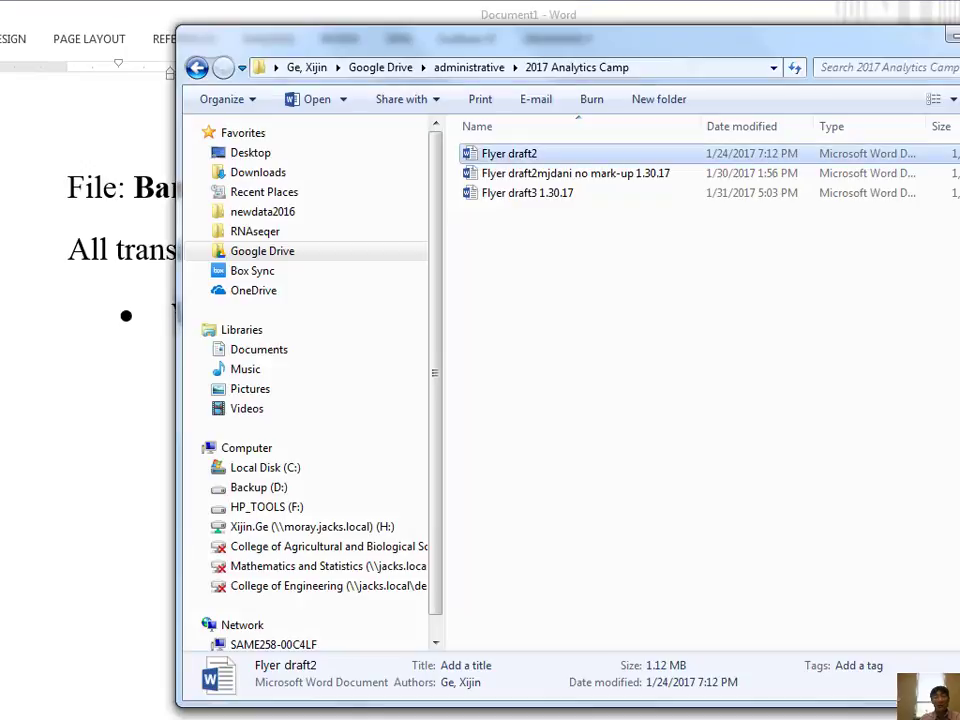
left_click(313, 252)
double_click(806, 398)
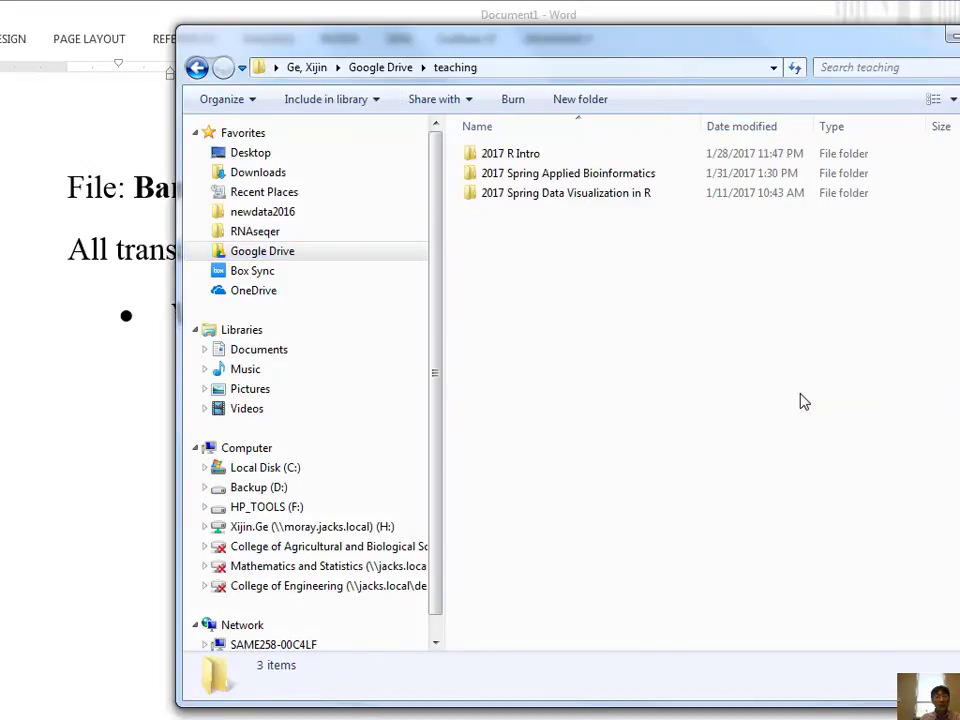
left_click(518, 157)
left_click(553, 188)
double_click(553, 174)
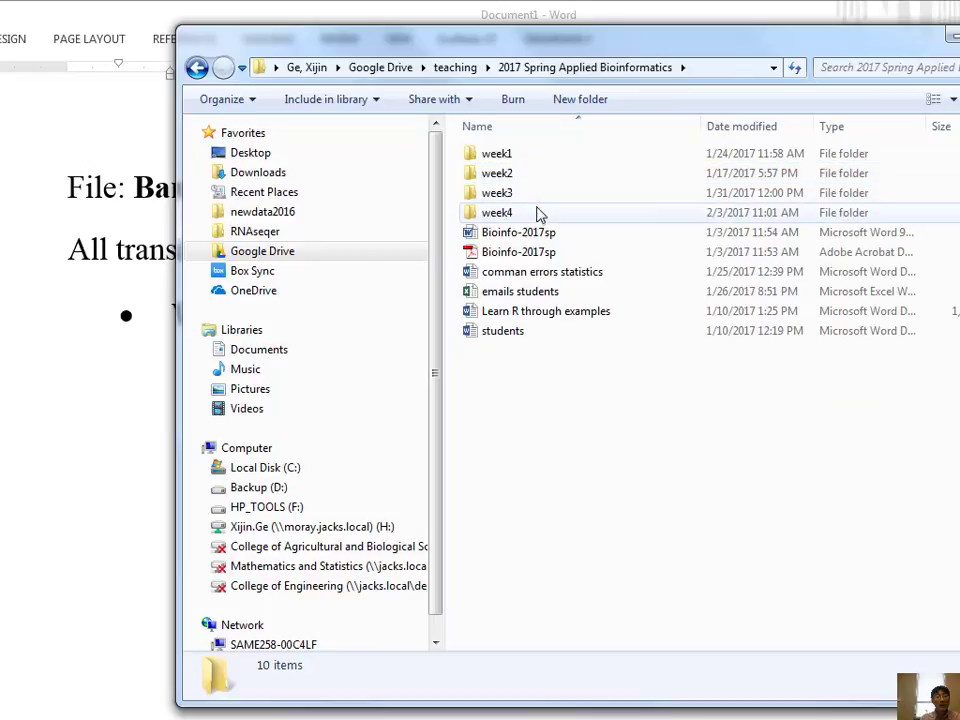
double_click(537, 213)
left_click(536, 157)
double_click(536, 157)
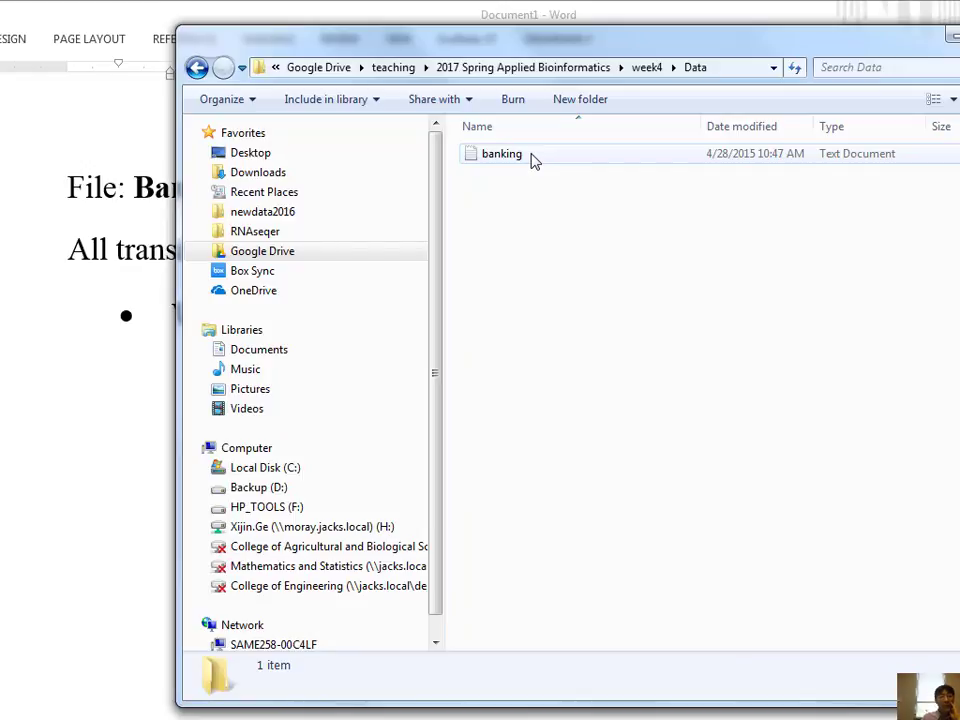
right_click(537, 157)
left_click(486, 160)
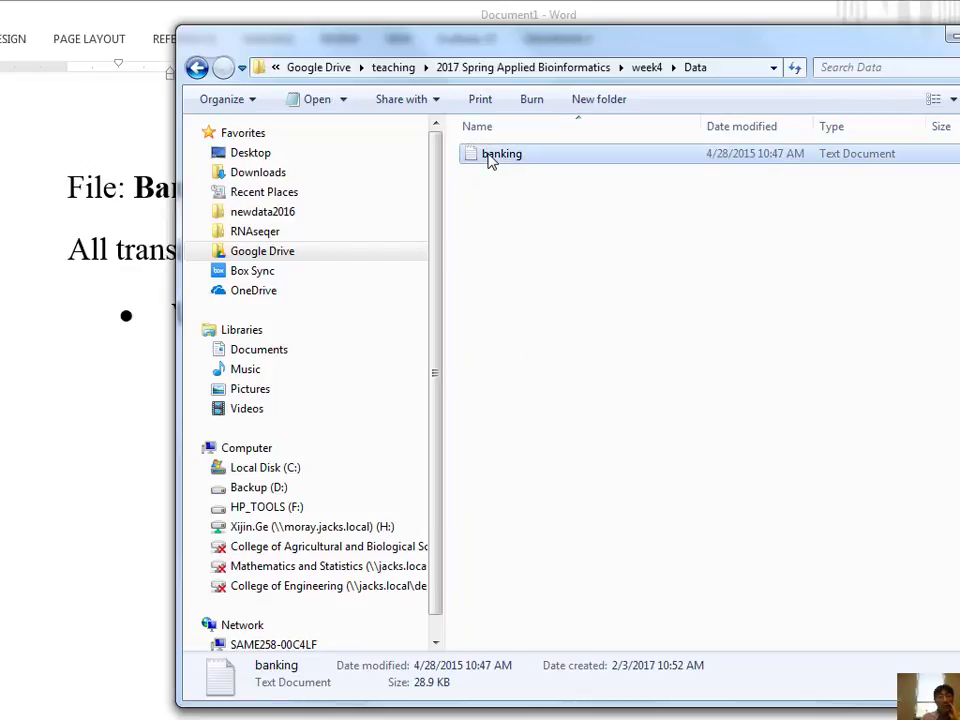
right_click(486, 158)
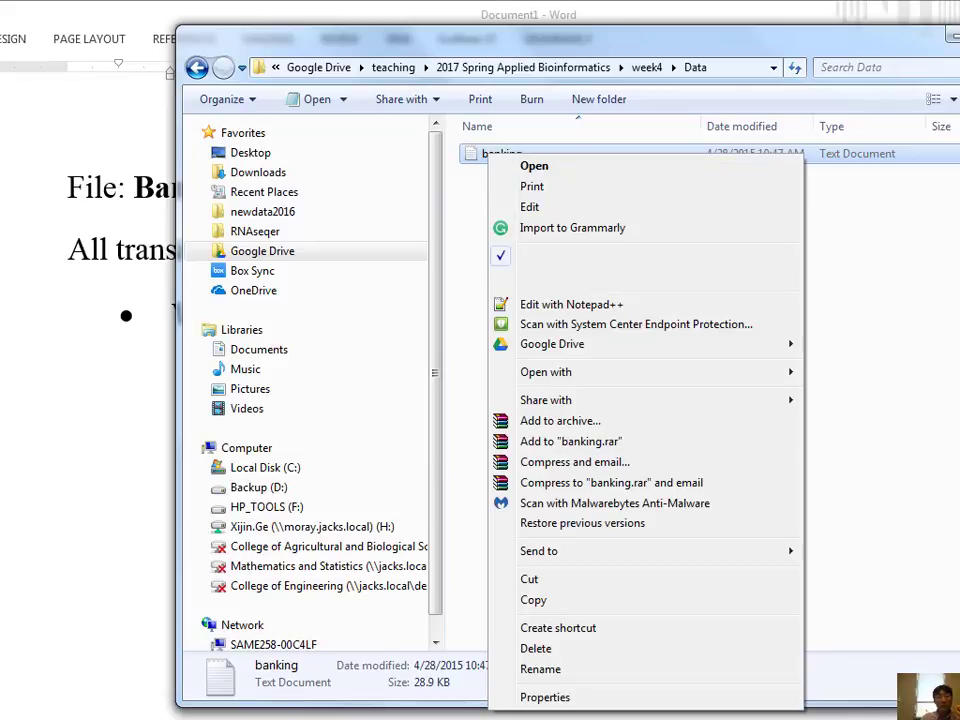
left_click(883, 251)
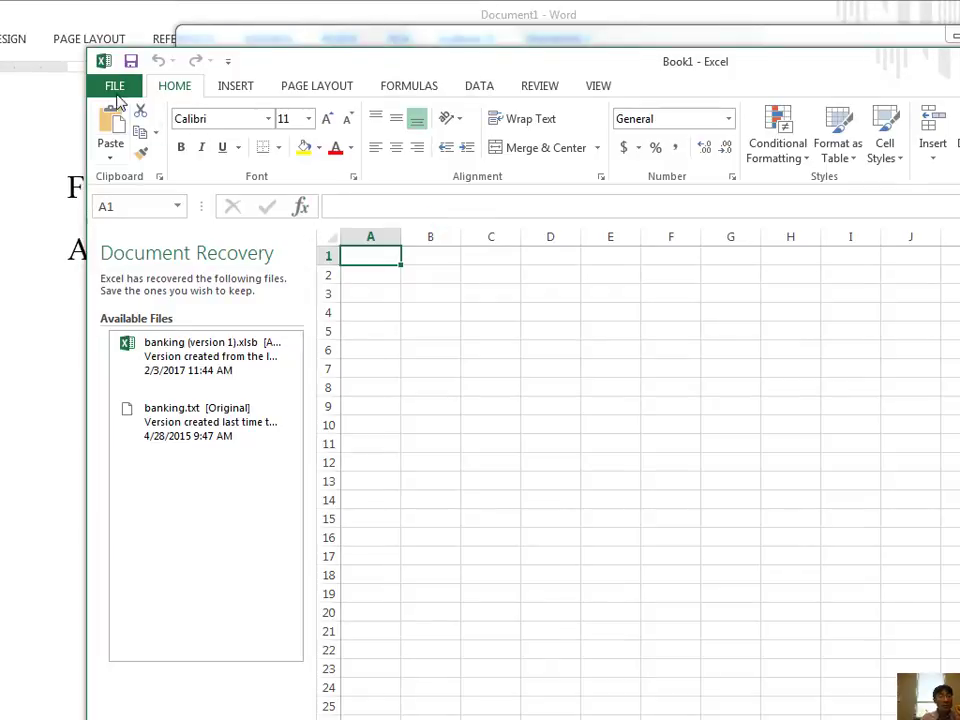
Step: In Excel, open the banking text file from the recent workbooks
left_click(103, 61)
left_click(608, 292)
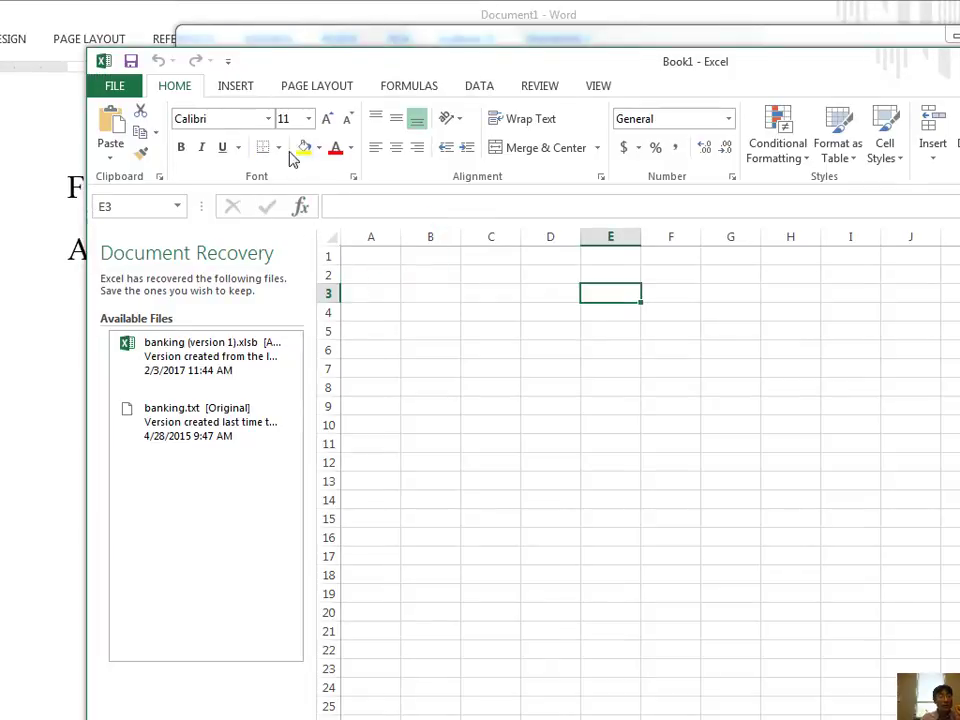
left_click(112, 86)
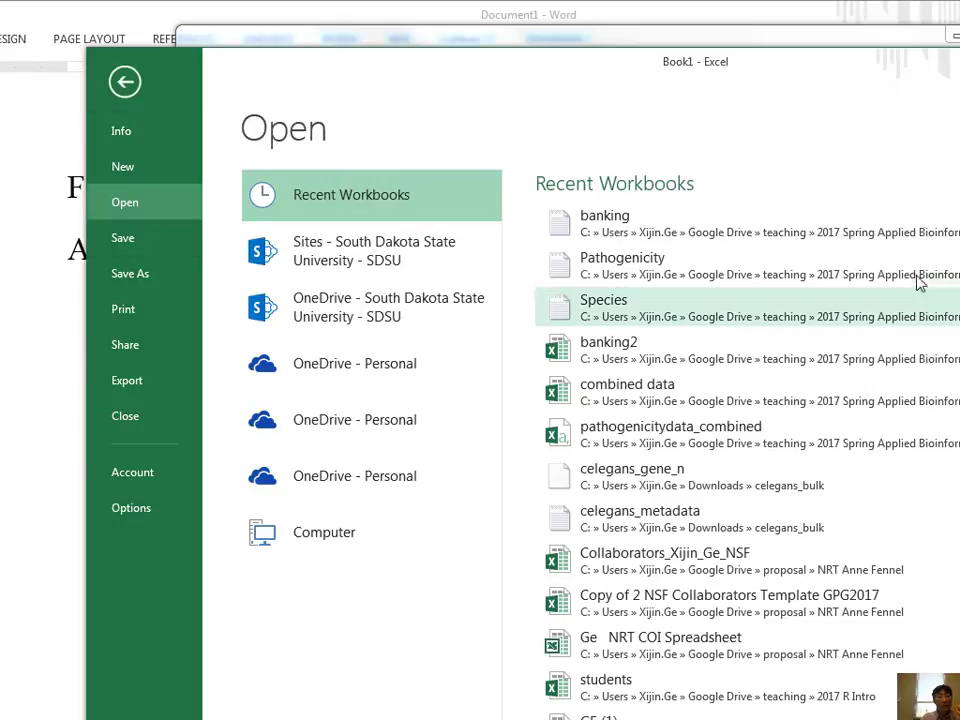
left_click(894, 238)
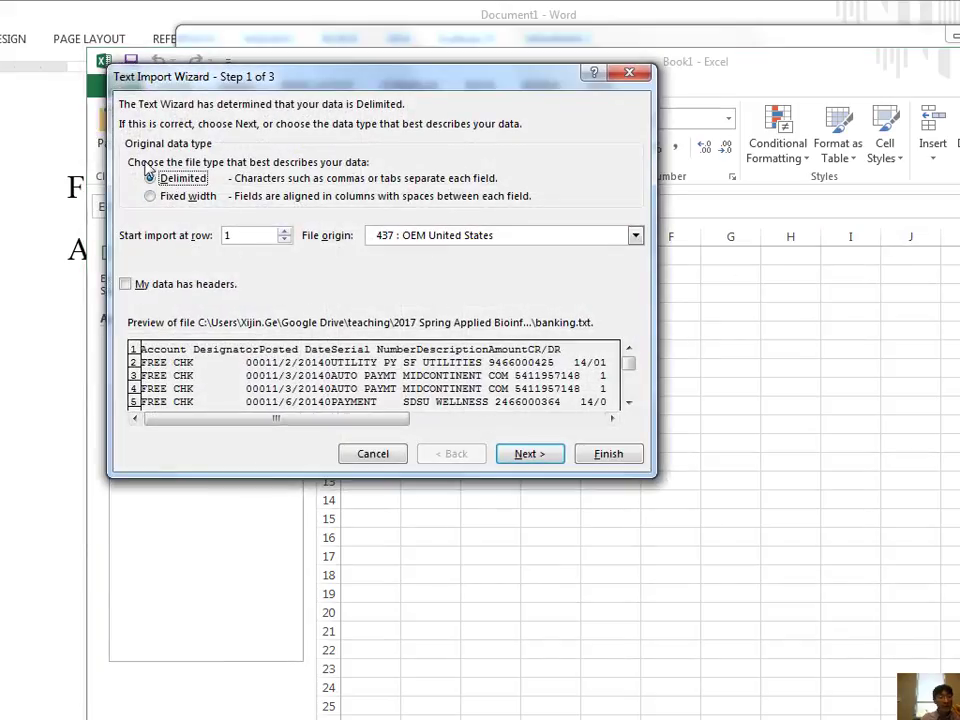
Step: Import the banking text as tab-delimited data, checking the column preview and keeping the General format for the columns
left_click(521, 457)
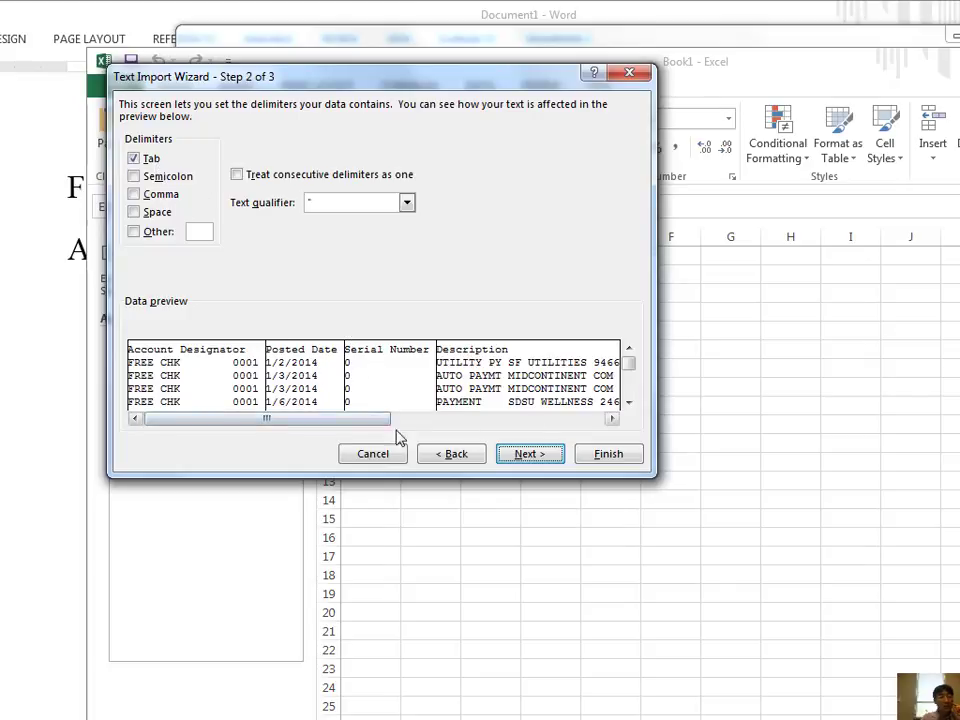
left_click_drag(352, 428, 621, 424)
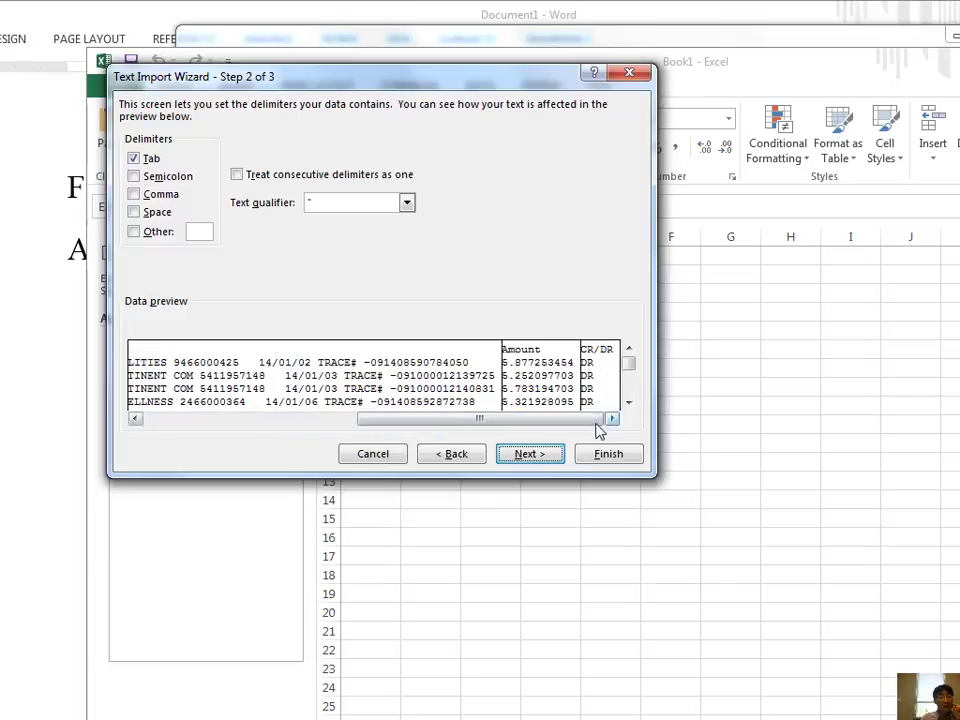
left_click(523, 460)
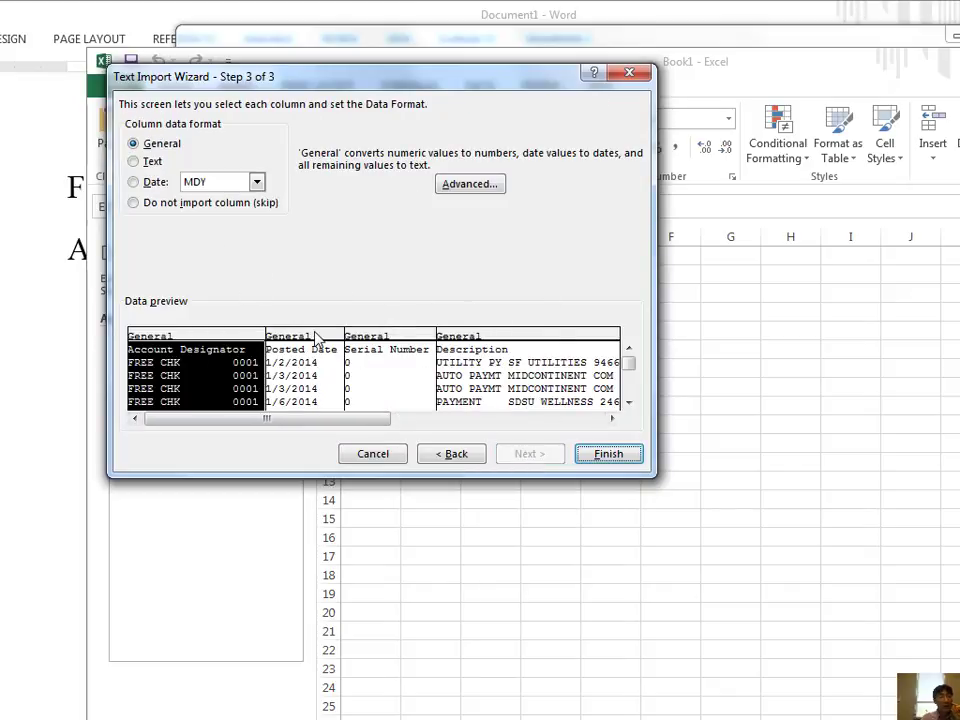
left_click(608, 455)
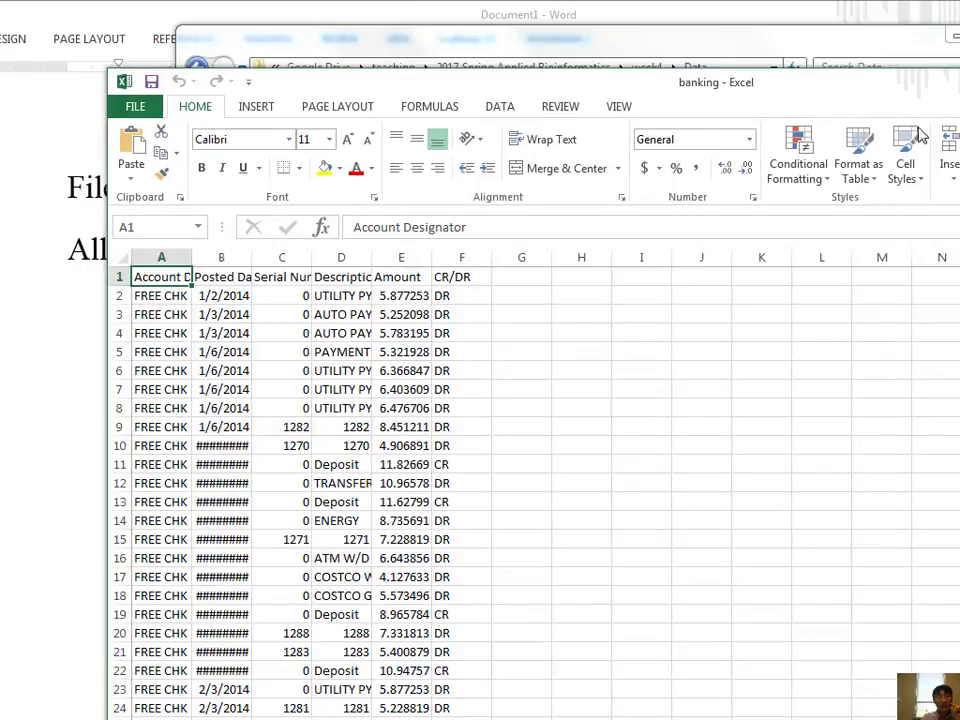
Step: Widen the Posted Date column to show full dates, narrow the Serial Number column and fit Description to its contents
left_click_drag(859, 93, 903, 35)
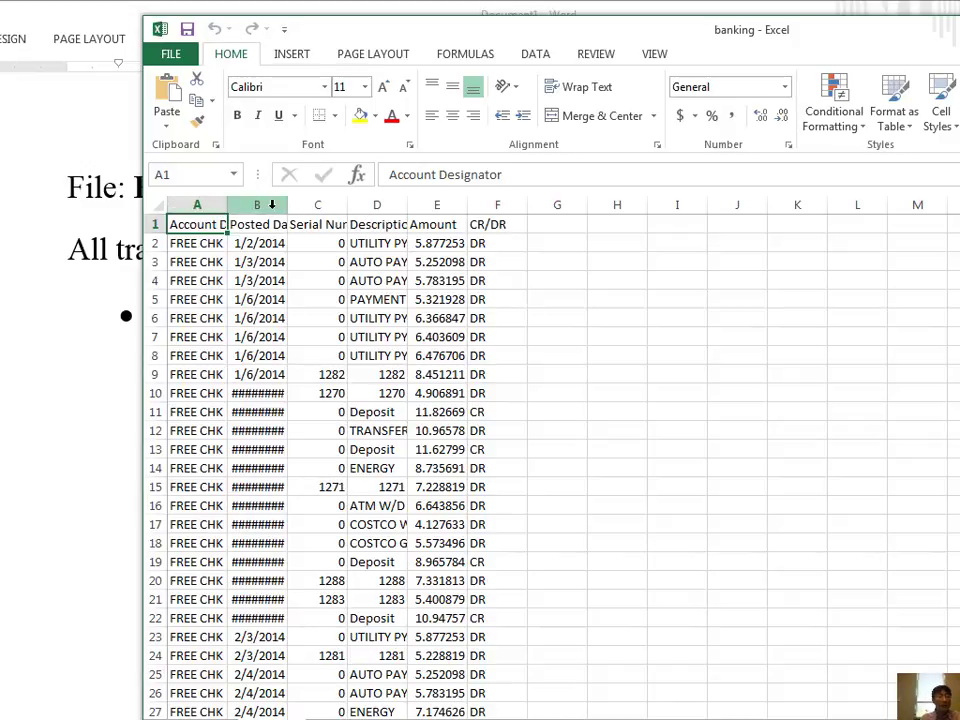
left_click_drag(287, 204, 314, 204)
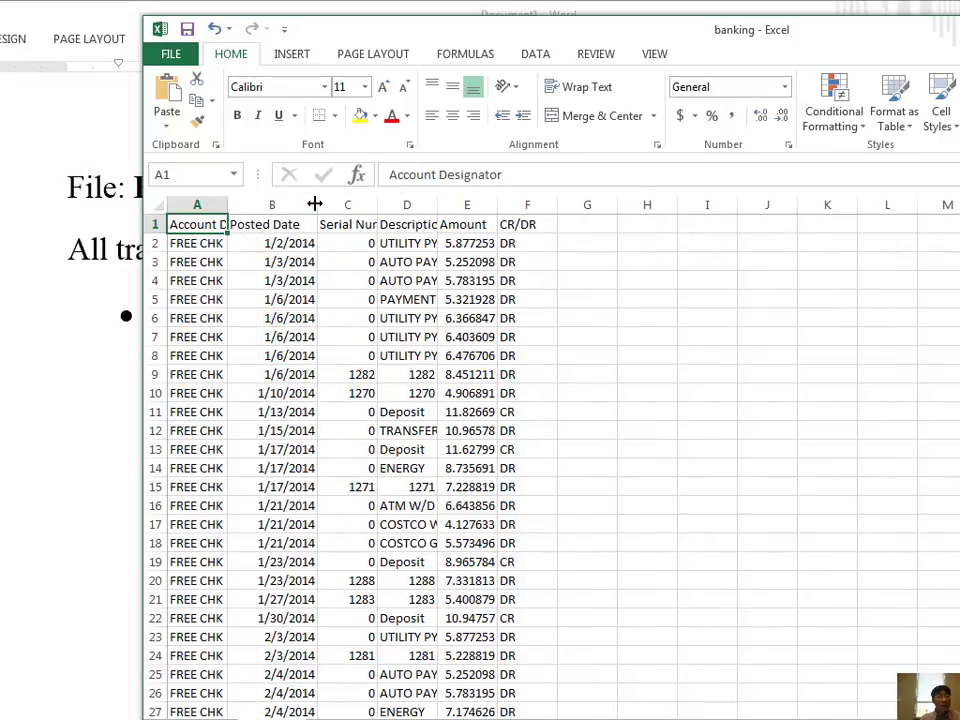
left_click_drag(378, 204, 358, 204)
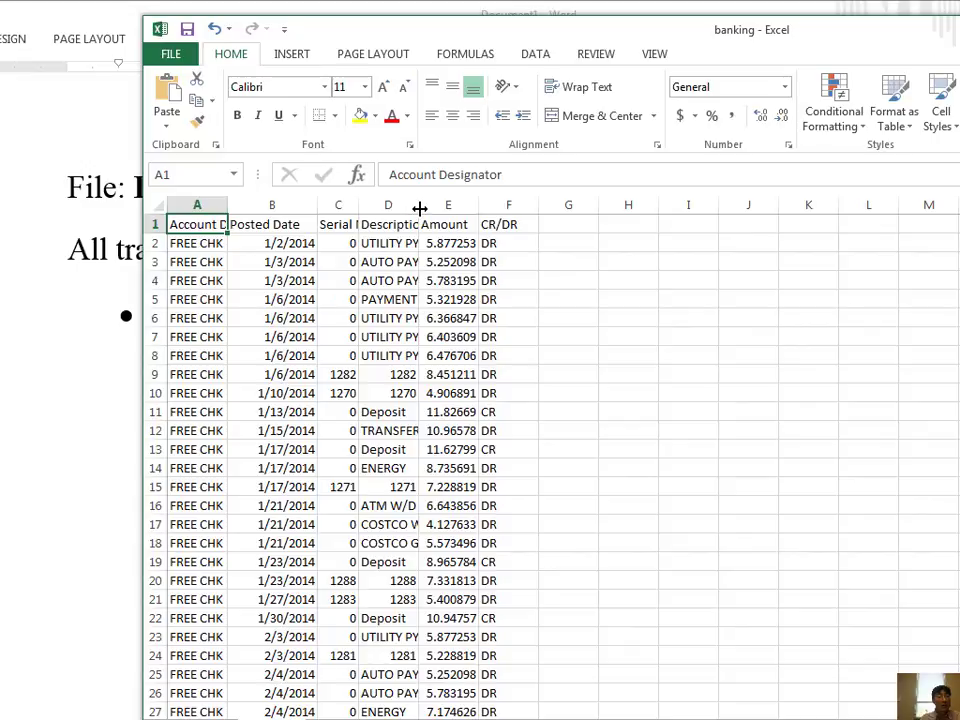
double_click(420, 206)
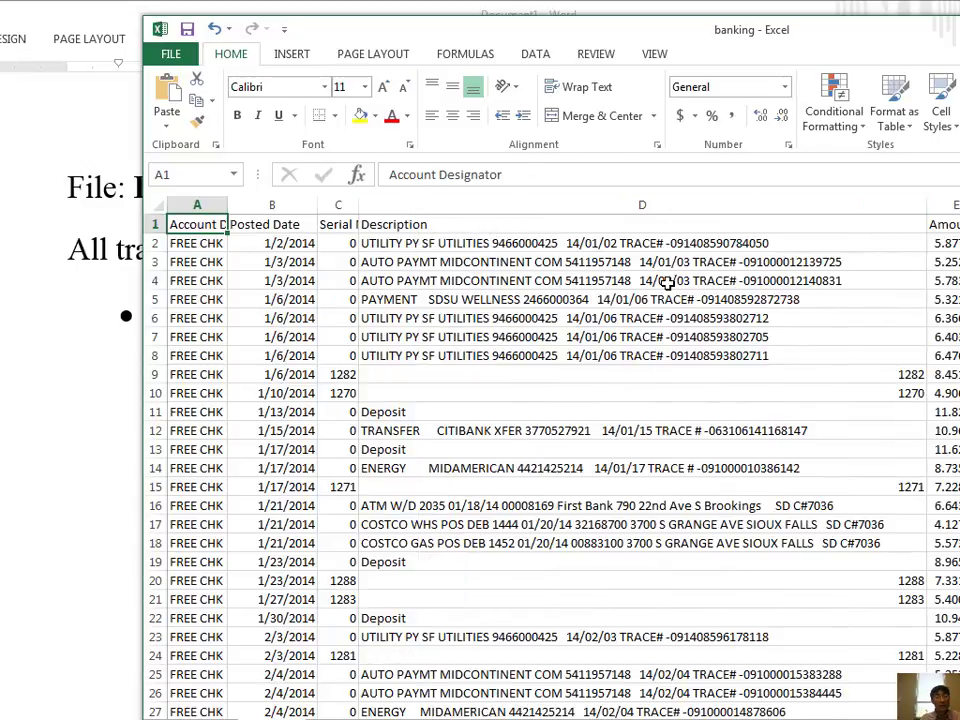
Step: Narrow the Description column so that the Amount and CR/DR columns fit in view beside it
scroll(613, 540, "down", 3)
scroll(611, 541, "up", 3)
left_click(950, 204)
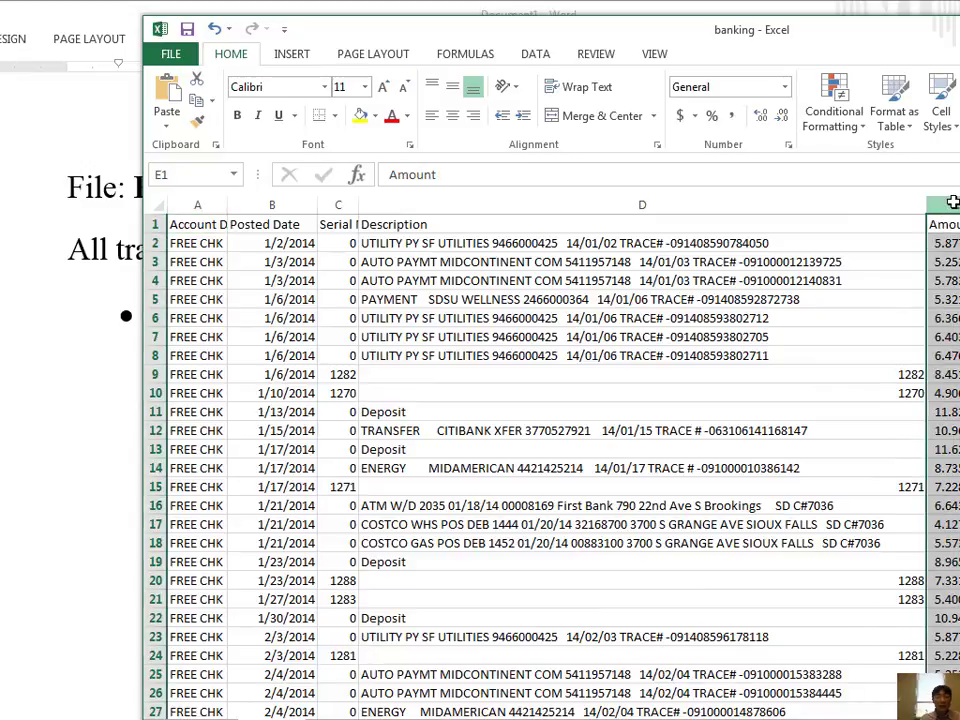
left_click(959, 204)
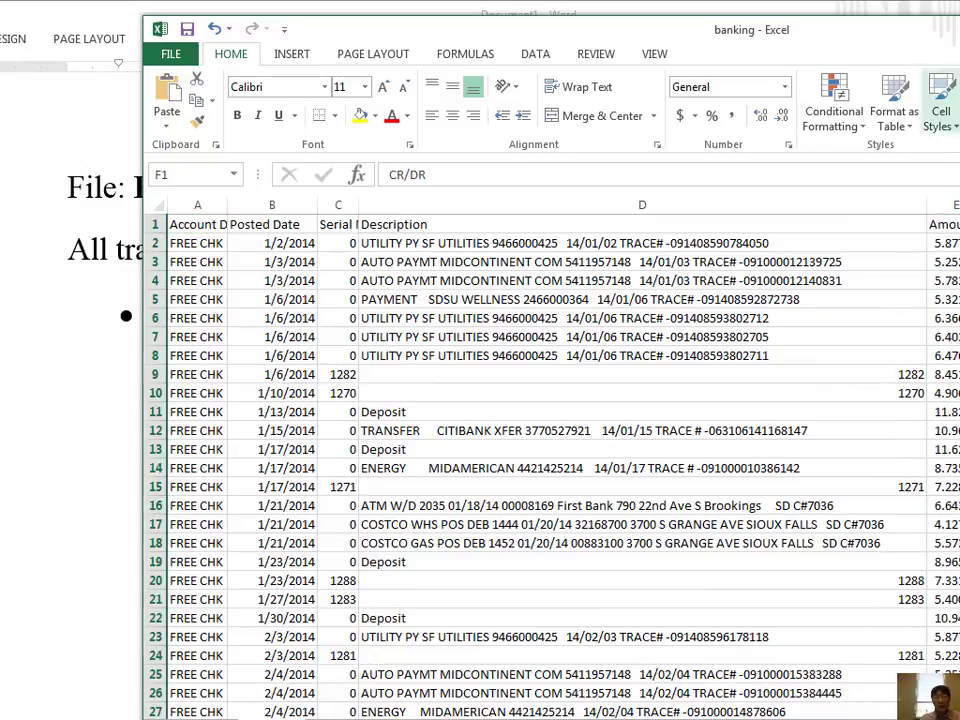
double_click(710, 30)
left_click_drag(782, 202, 345, 199)
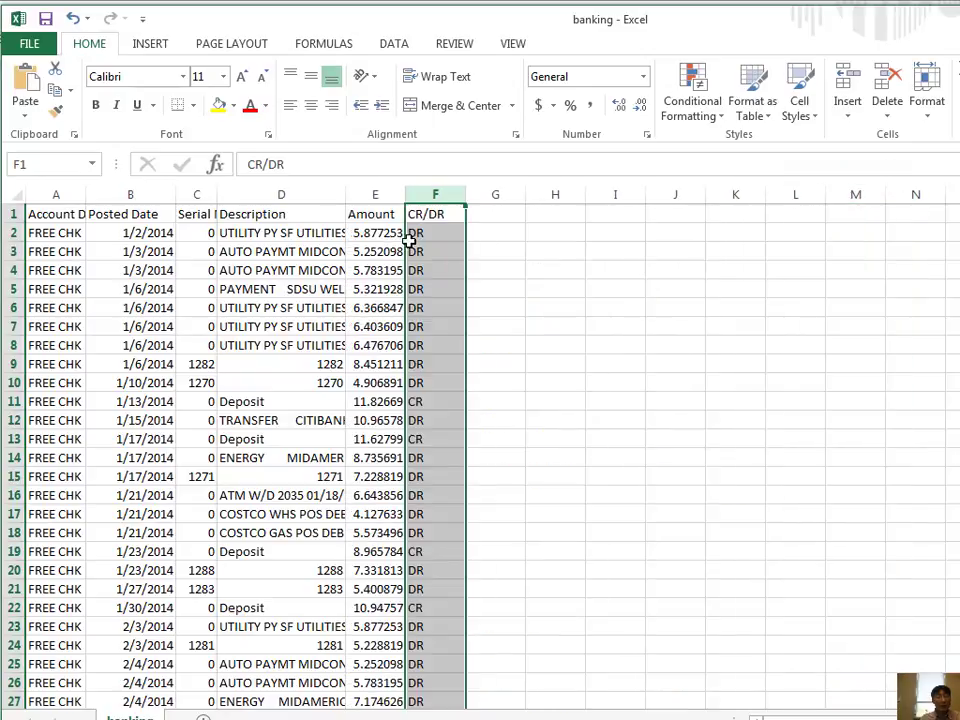
double_click(517, 24)
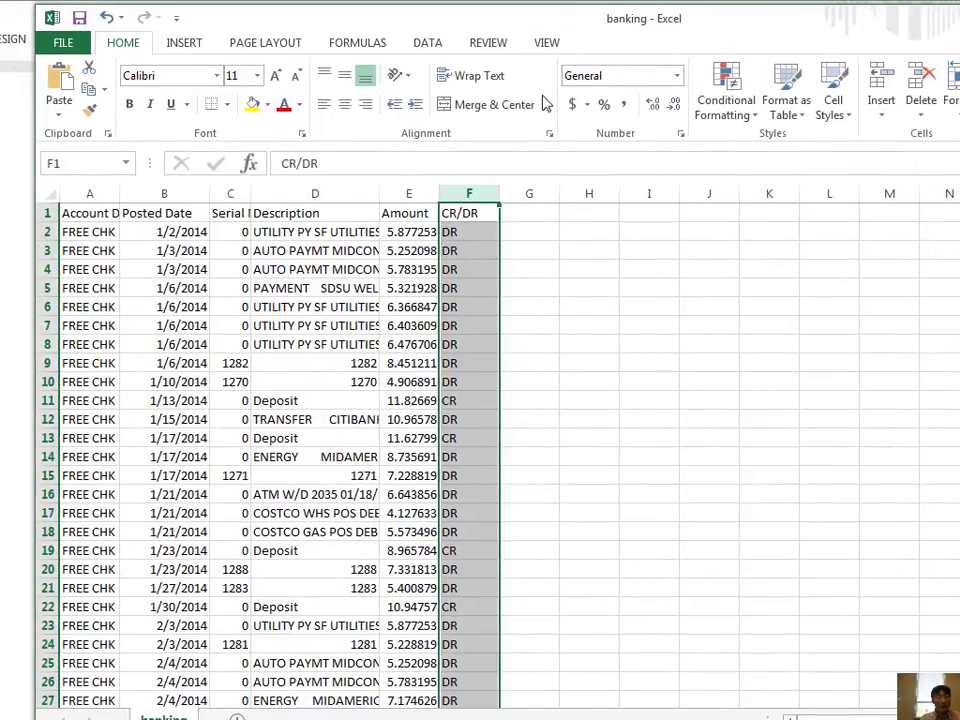
Step: Examine the CR/DR codes in rows 2 to 10, the deposit in row 11 and the Amount column
left_click(474, 236)
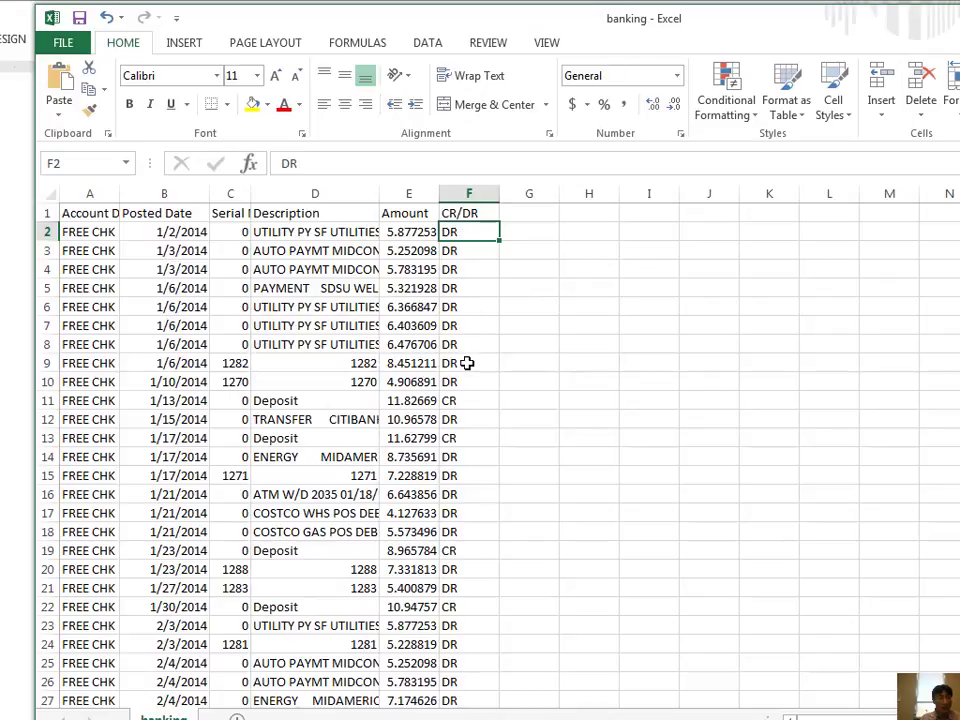
left_click(463, 400)
left_click_drag(315, 400, 455, 400)
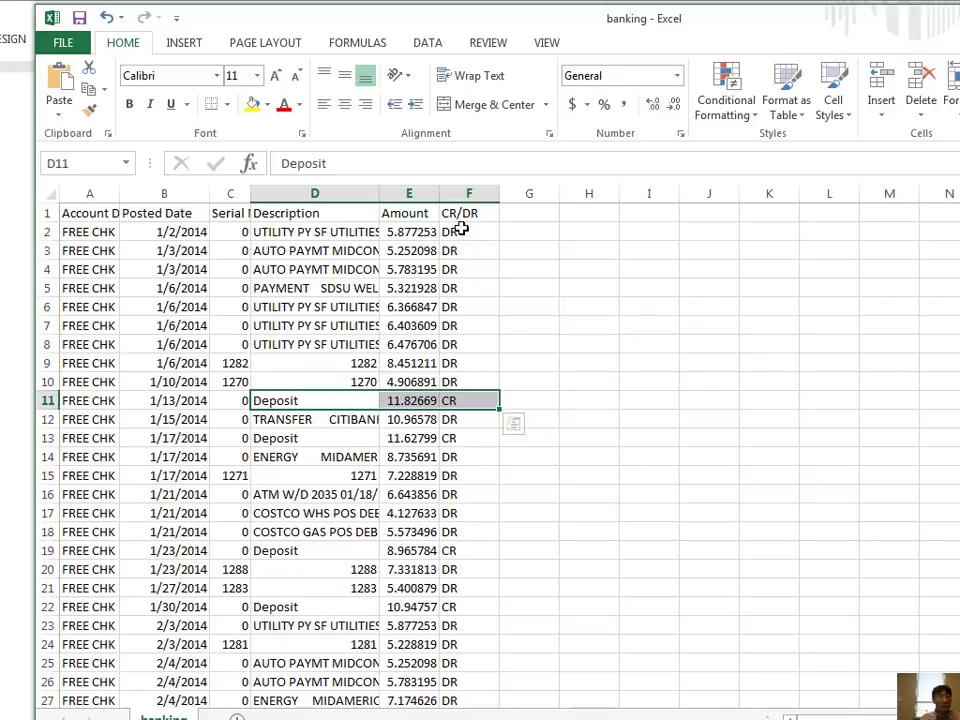
left_click_drag(464, 235, 456, 380)
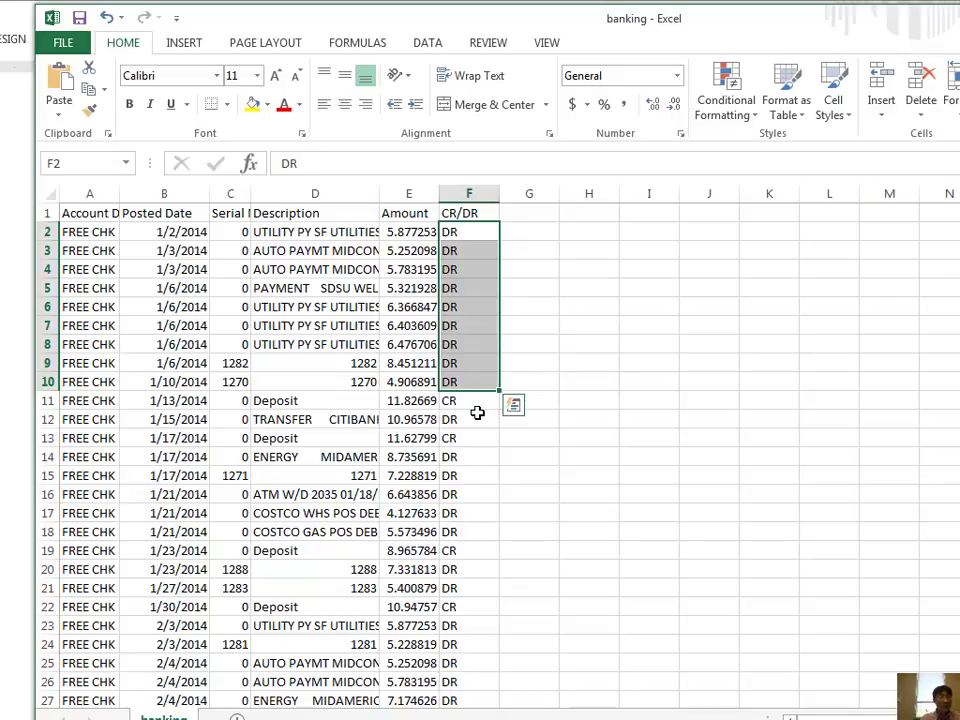
left_click(414, 195)
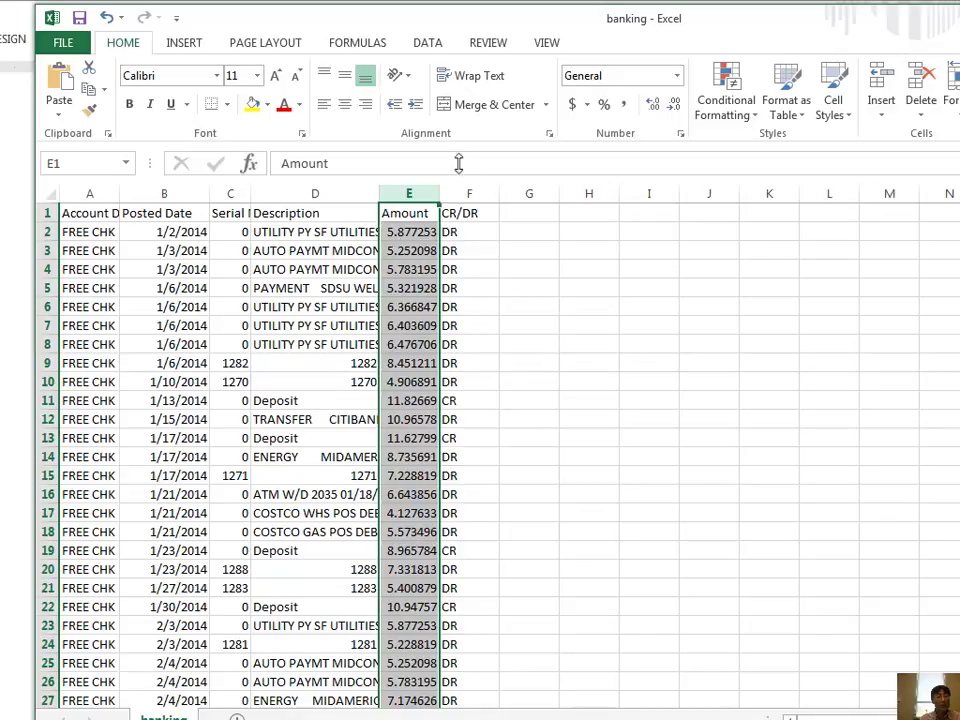
Step: Widen the Description column and apply the Accounting number format with dollar signs to the Amount column
left_click_drag(378, 193, 480, 192)
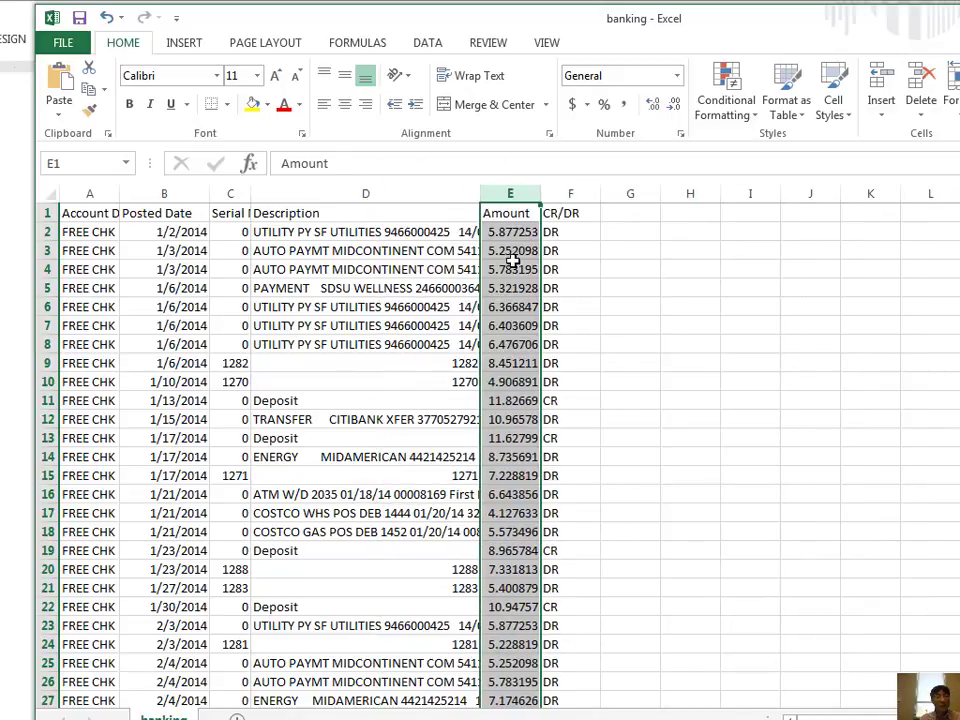
left_click(606, 274)
left_click(572, 192)
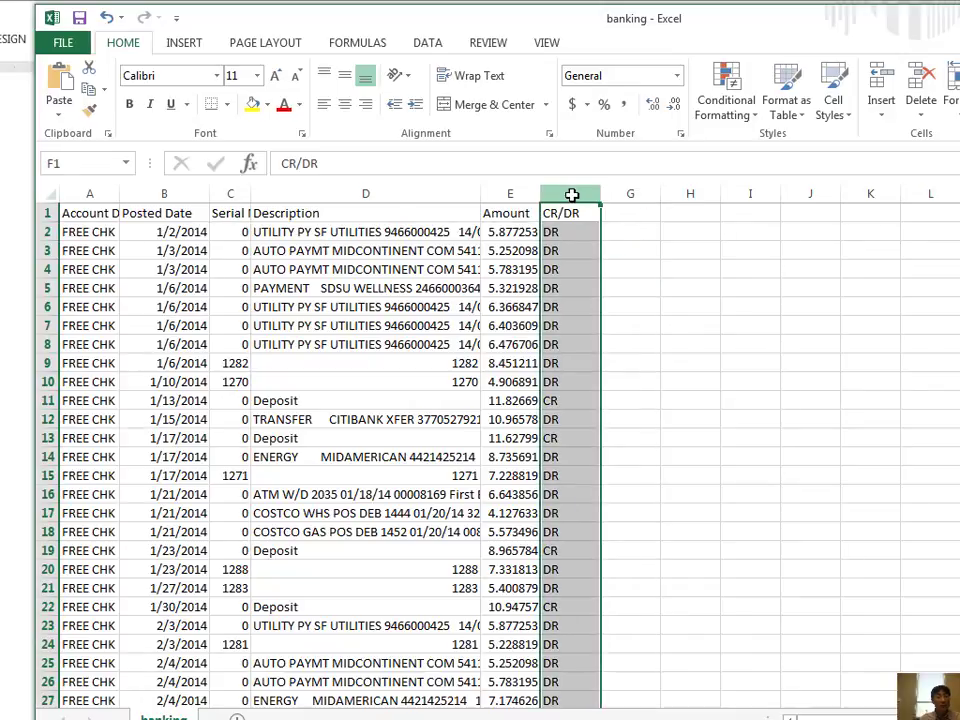
left_click_drag(572, 194, 502, 190)
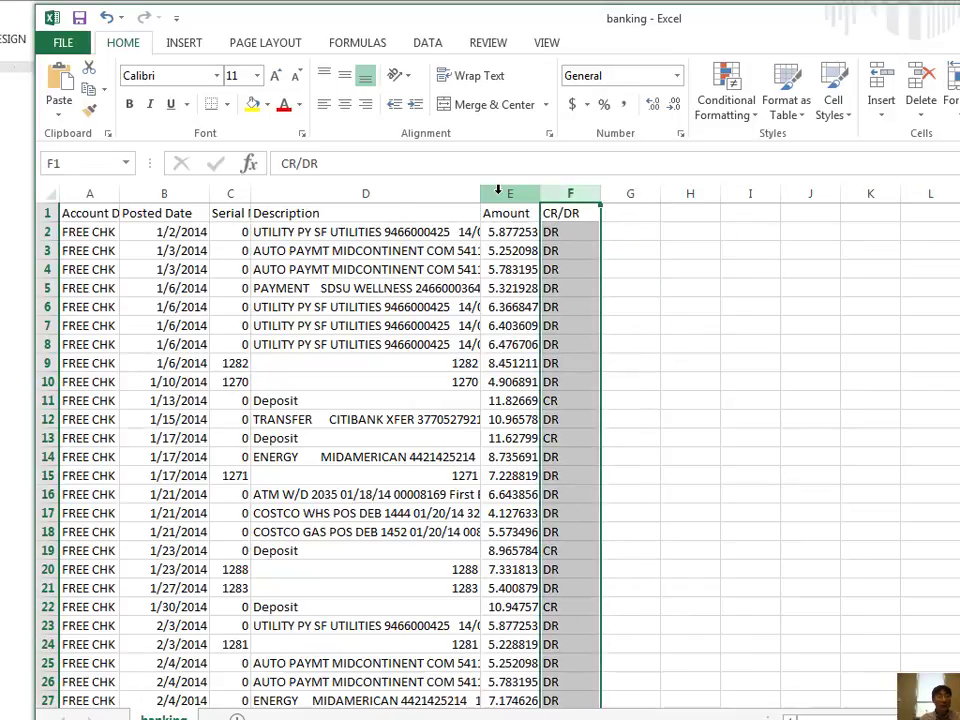
left_click(498, 191)
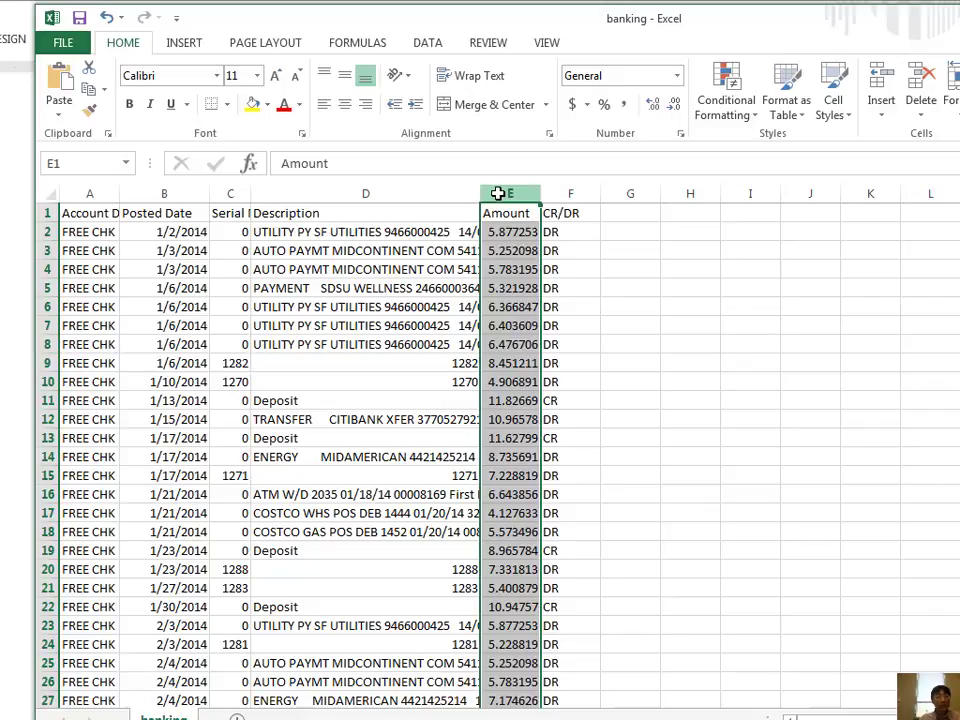
left_click(572, 104)
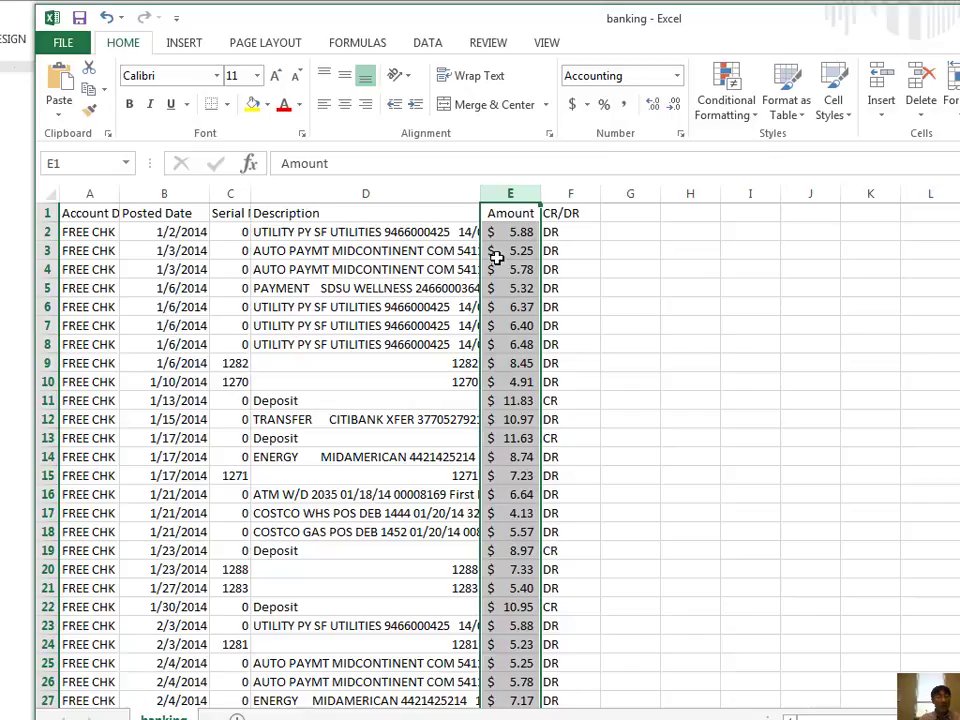
Step: Review the dates in the Posted Date column, including the first entry in cell B2
left_click(200, 231)
left_click(174, 191)
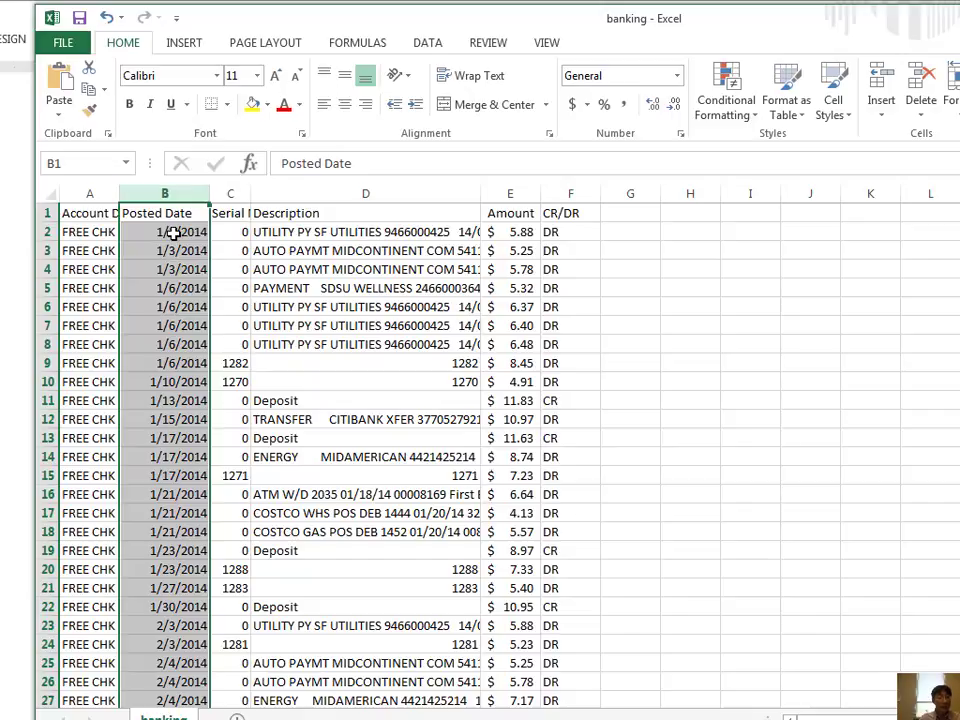
scroll(184, 341, "down", 4)
scroll(169, 523, "up", 4)
left_click(178, 232)
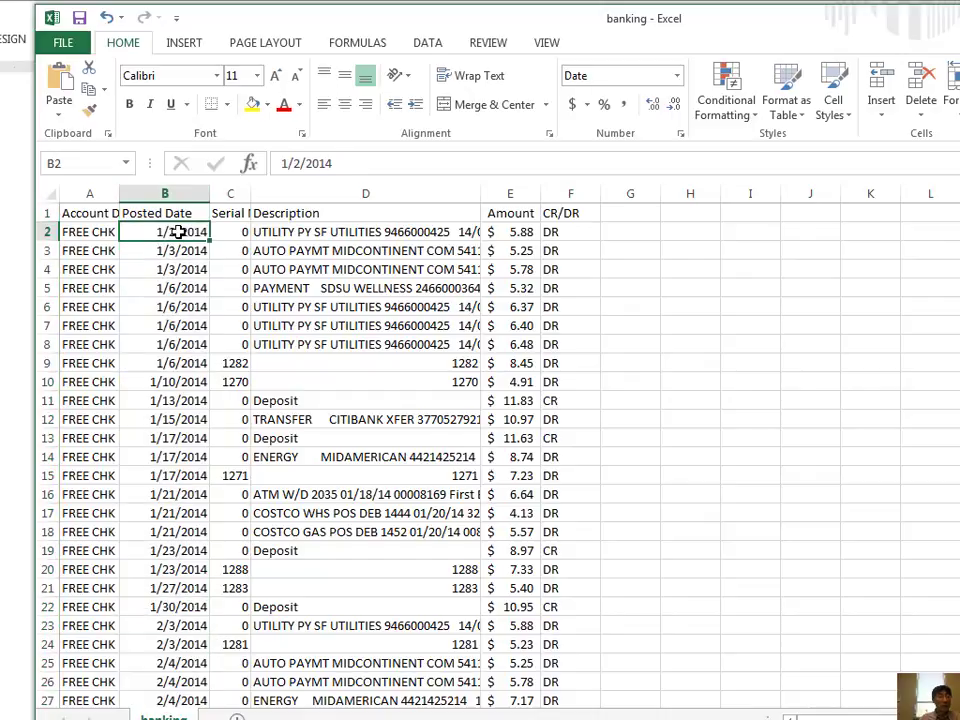
Step: Format the entire Posted Date column with the Date type *3/14/2012 and check its first entries
scroll(172, 520, "down", 5)
scroll(170, 550, "down", 3)
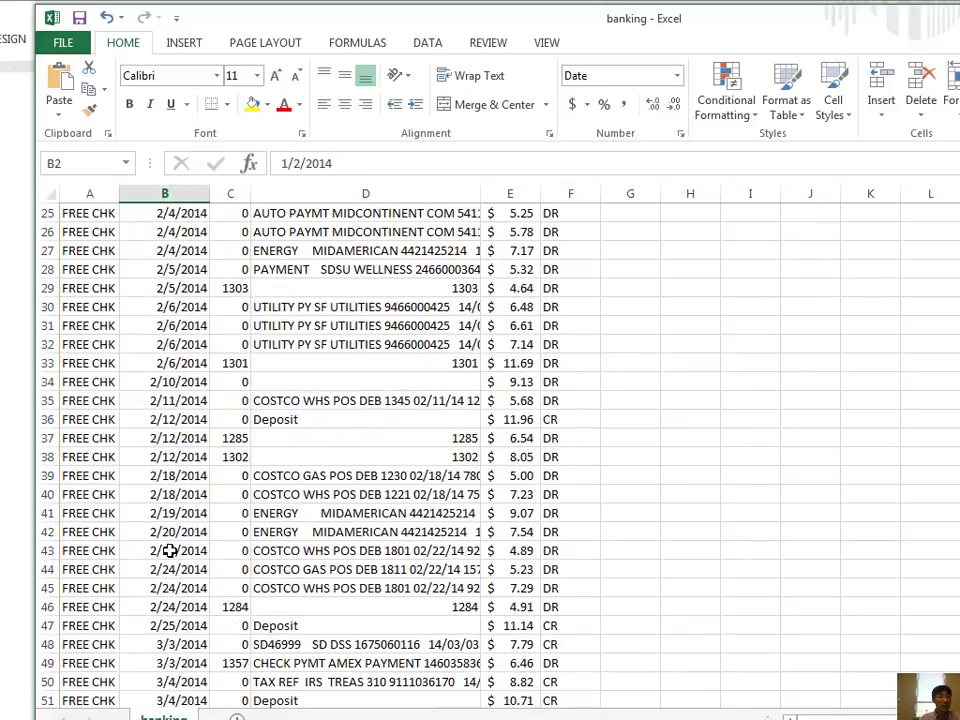
scroll(161, 604, "up", 8)
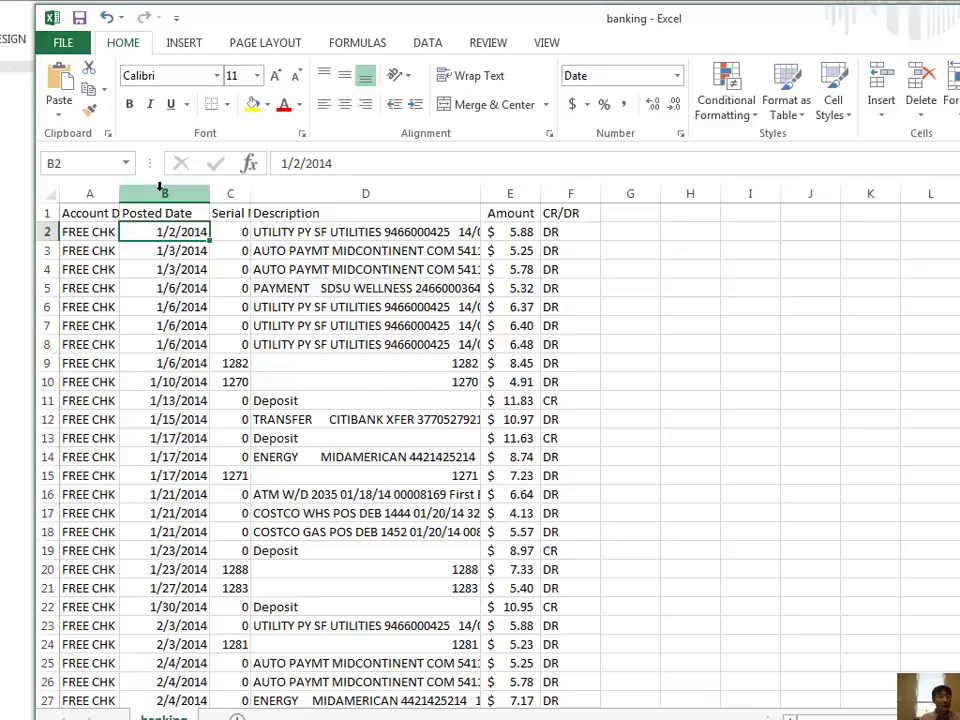
left_click(165, 193)
right_click(168, 232)
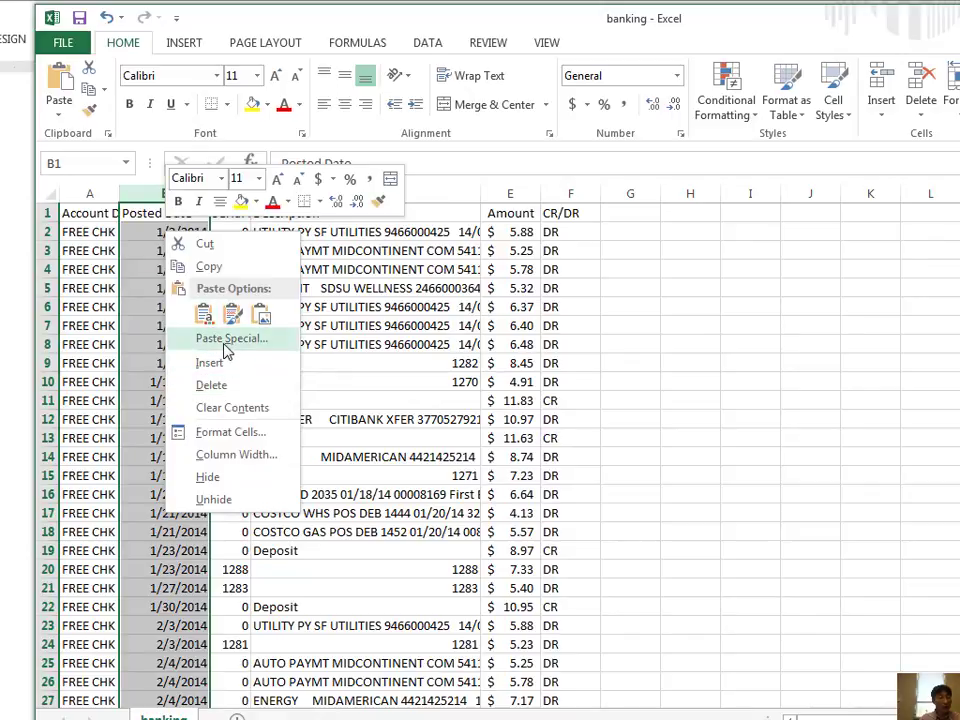
left_click(230, 432)
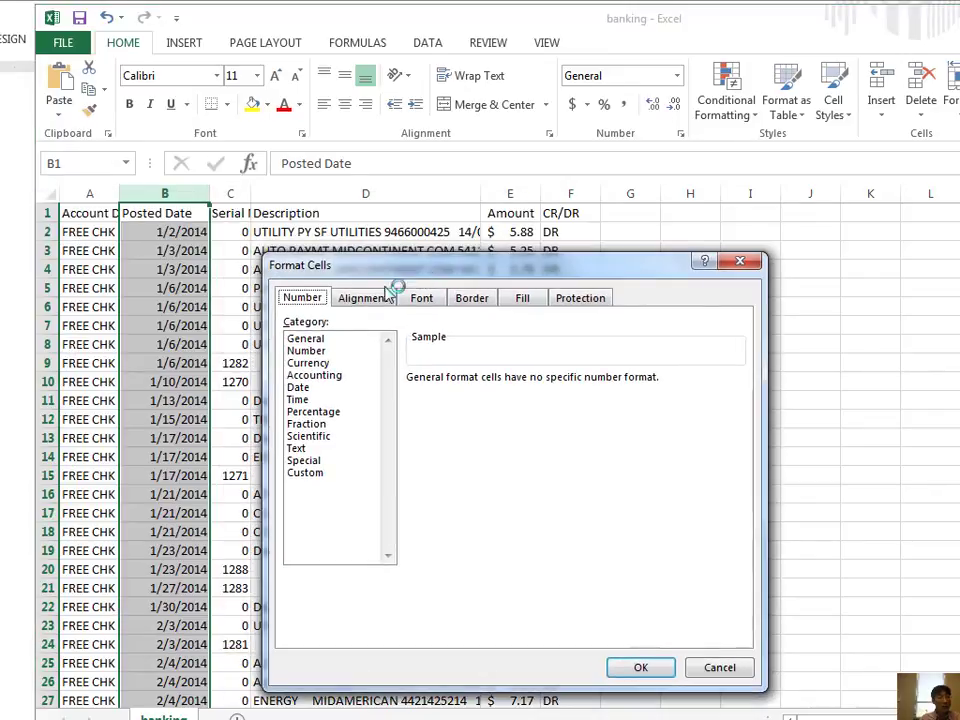
left_click(300, 388)
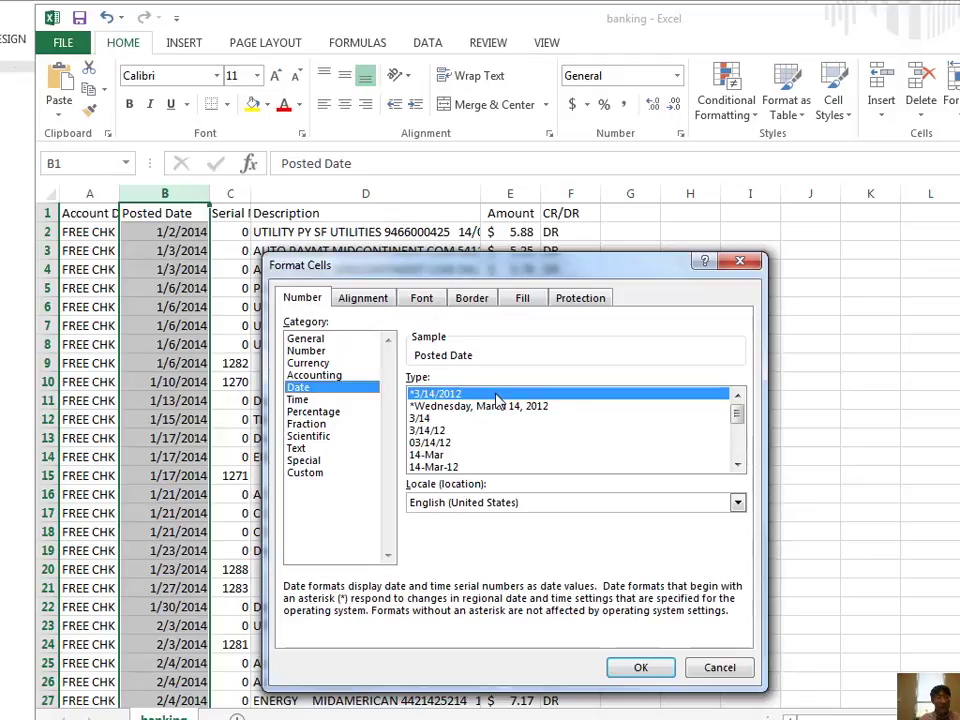
left_click(641, 668)
left_click(184, 307)
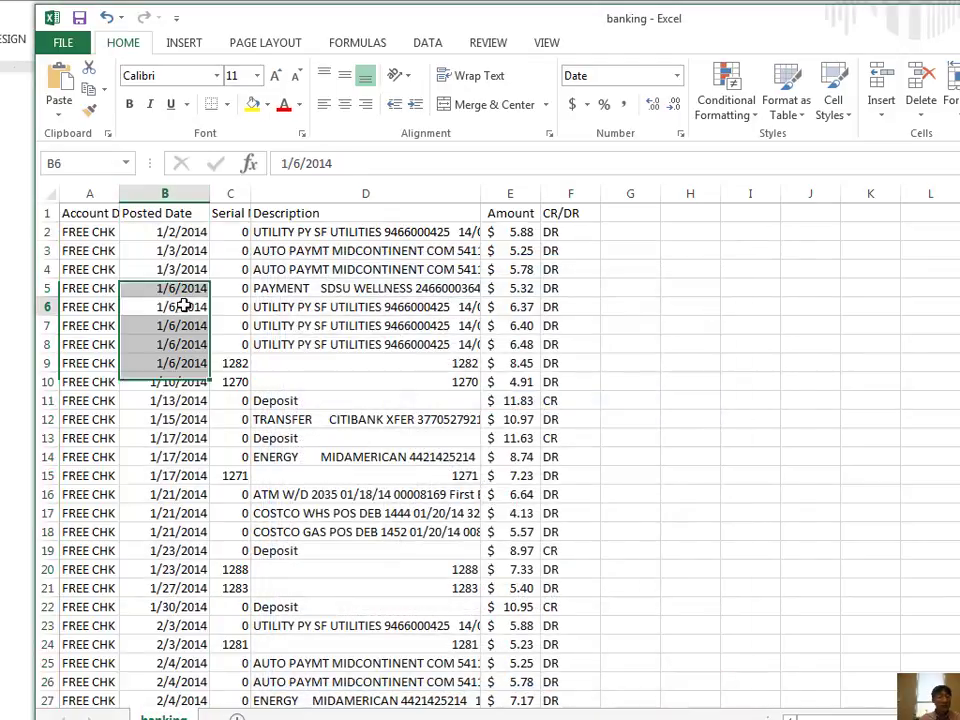
left_click(170, 248)
left_click(172, 231)
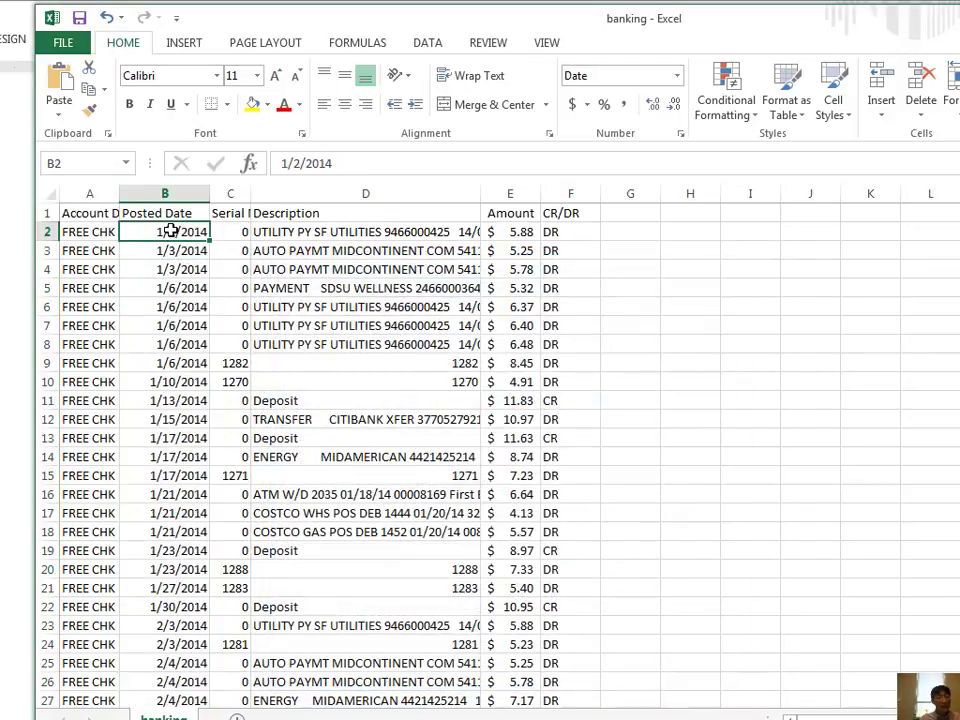
Step: Add the header Month in cell G1, beside the CR/DR column, and look over the posted dates
left_click(626, 215)
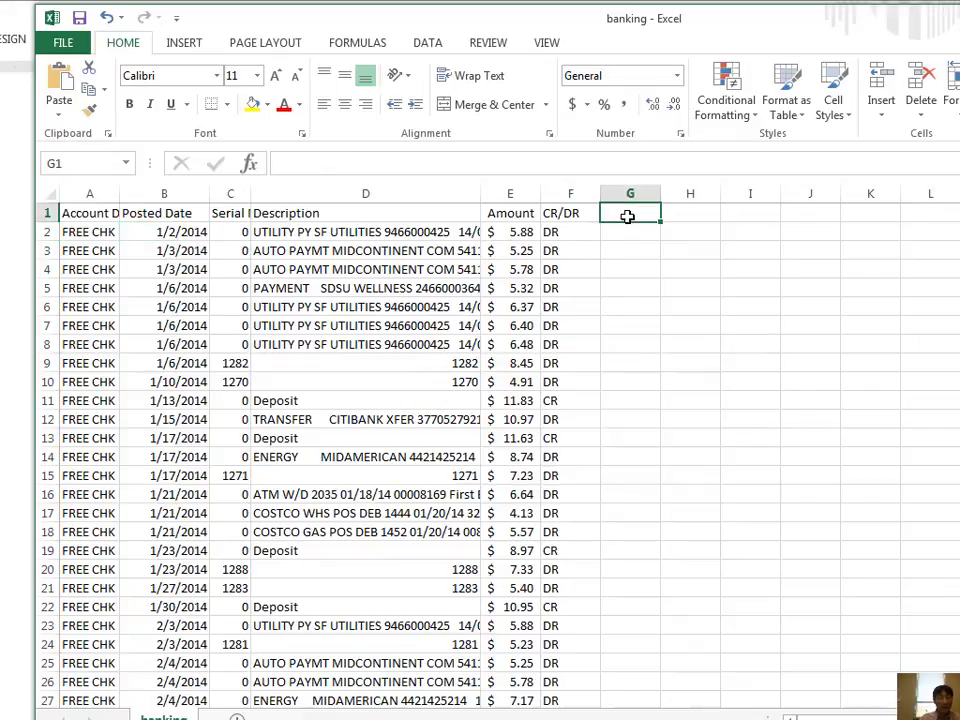
type("Month")
key("Return")
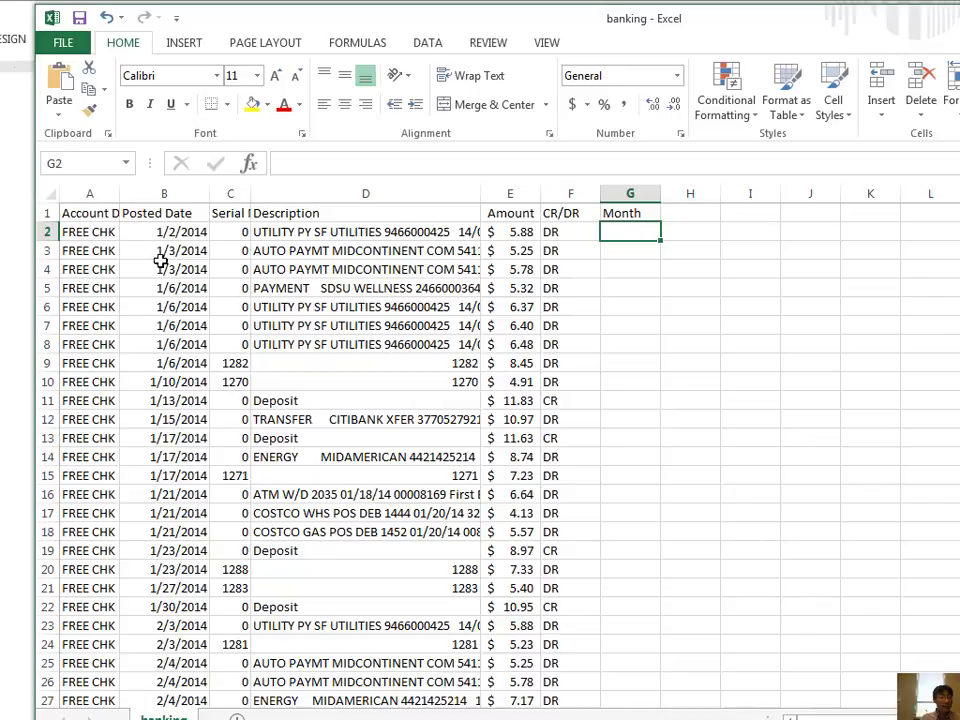
scroll(161, 296, "down", 5)
scroll(184, 350, "down", 2)
scroll(185, 385, "up", 7)
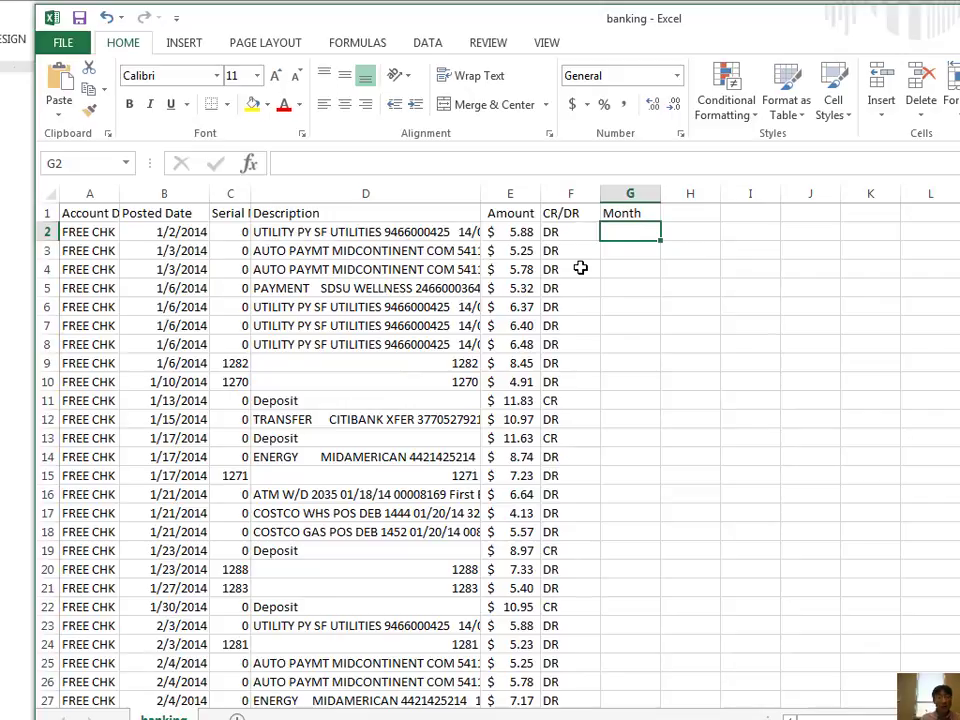
Step: Search the function library for "month" and insert the MONTH function in cell G2
type("=")
key("Escape")
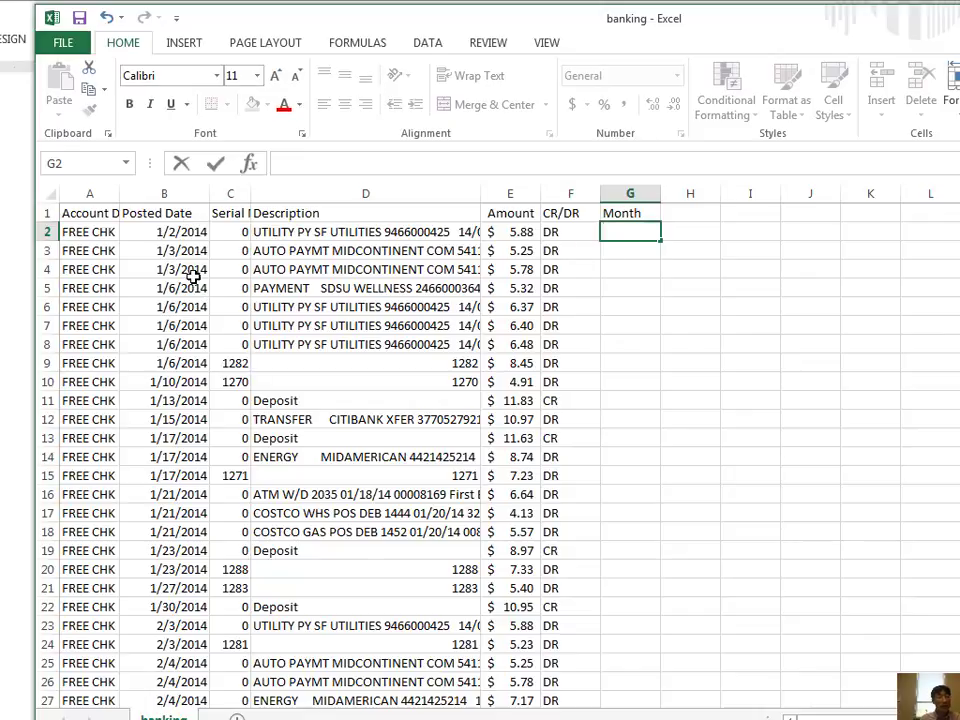
left_click(350, 43)
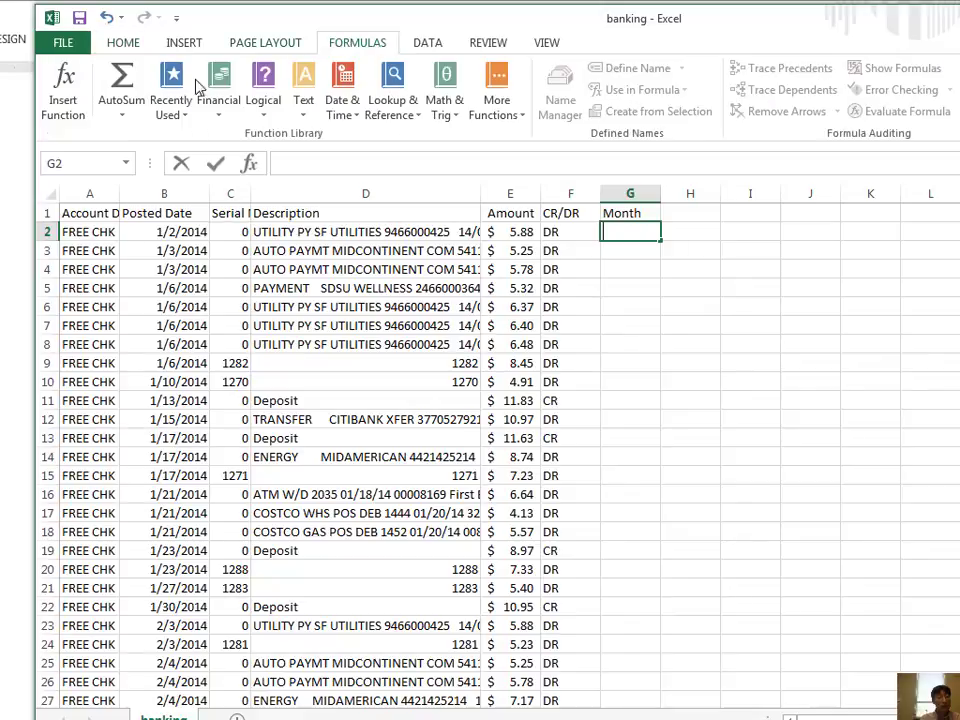
left_click(64, 92)
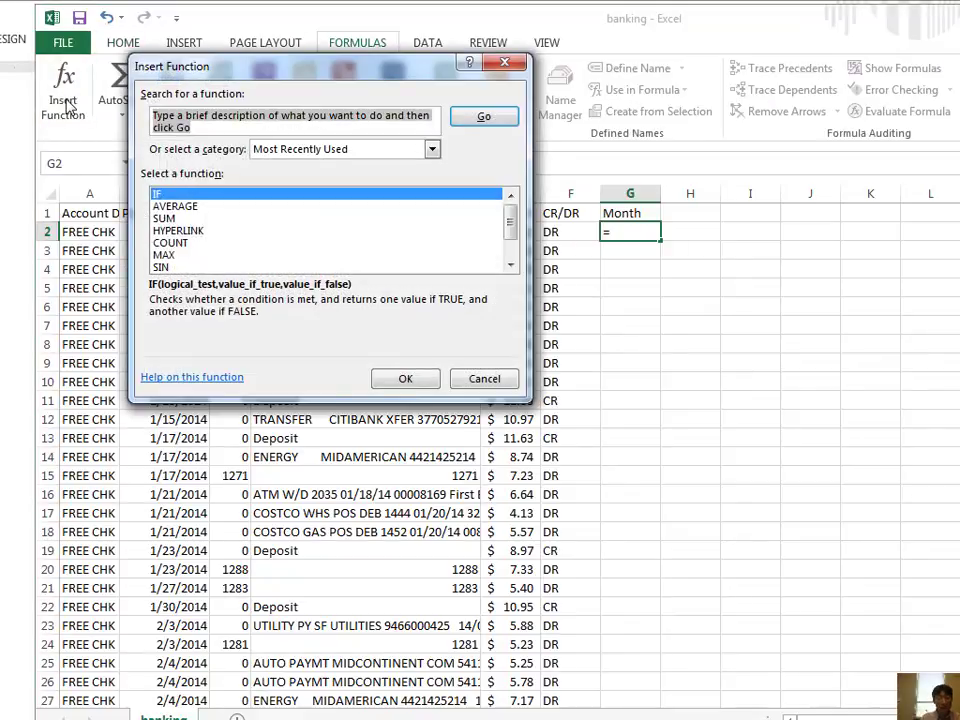
type("month")
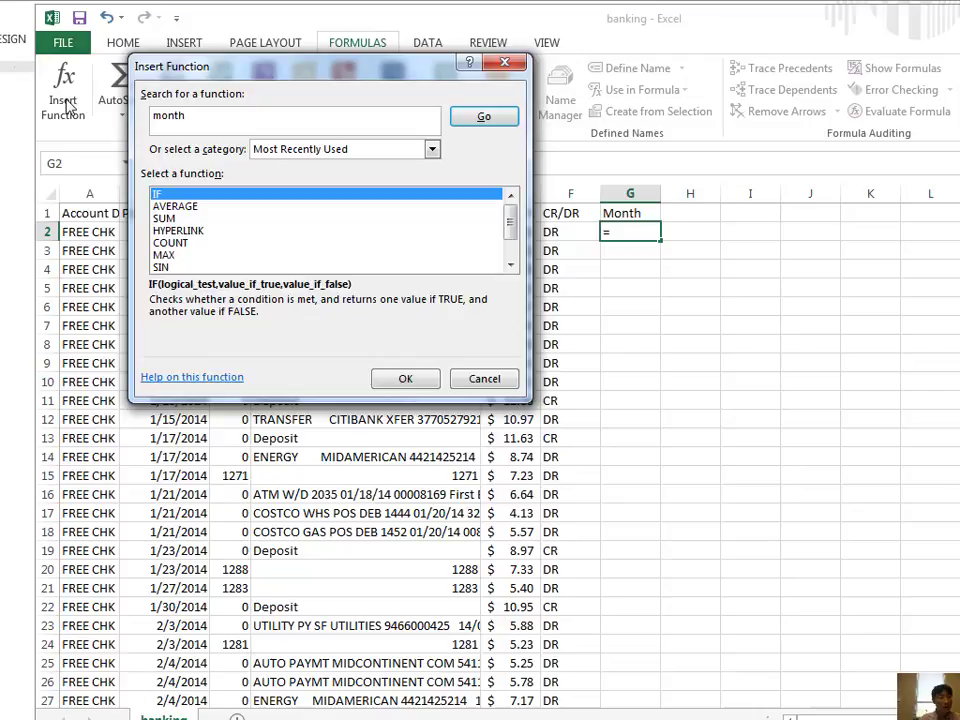
key("Return")
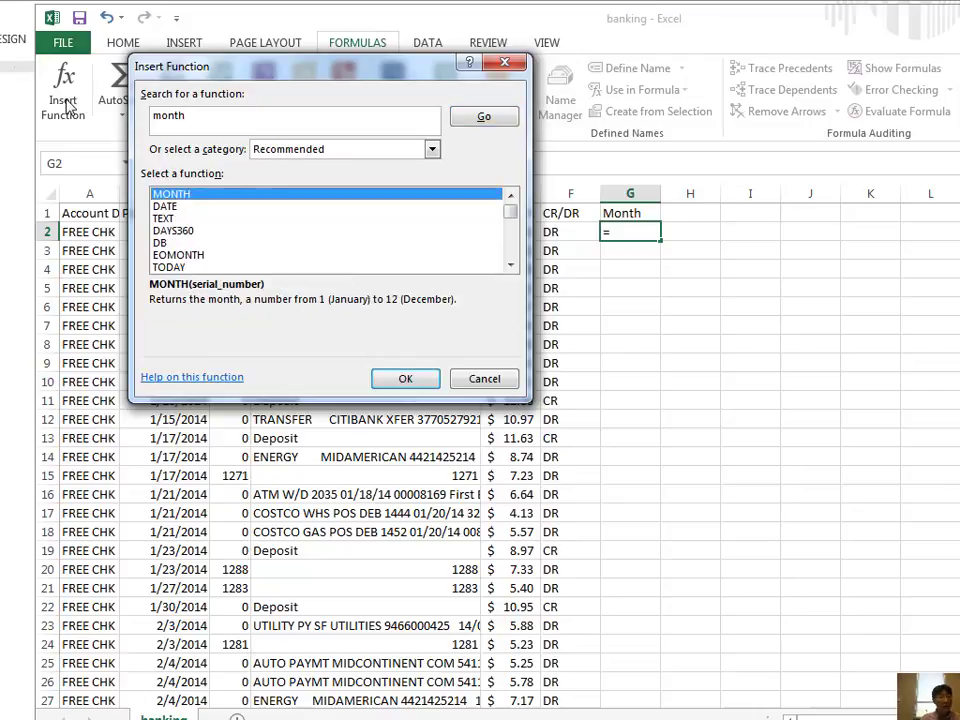
double_click(187, 197)
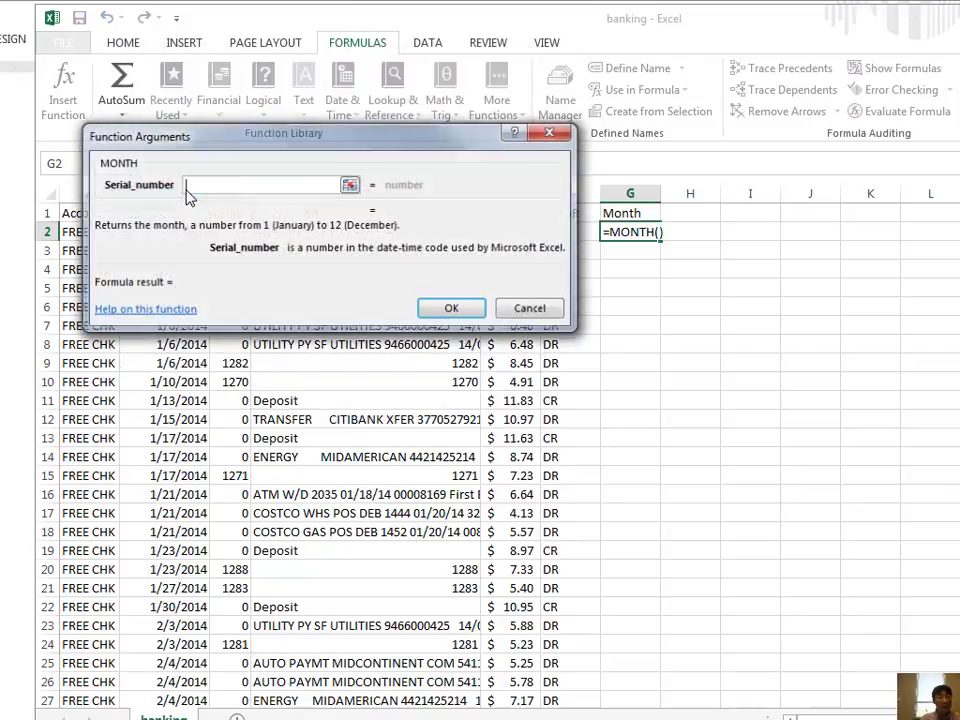
Step: Set the MONTH function's serial number to the posted date in cell B2 and complete the formula
left_click(350, 185)
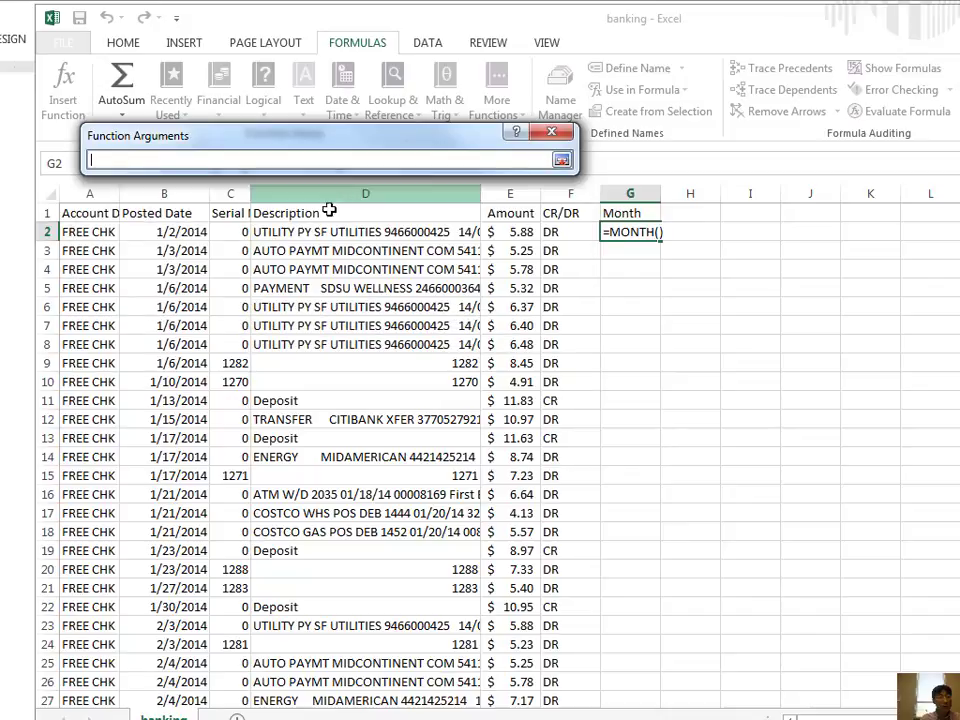
left_click(177, 232)
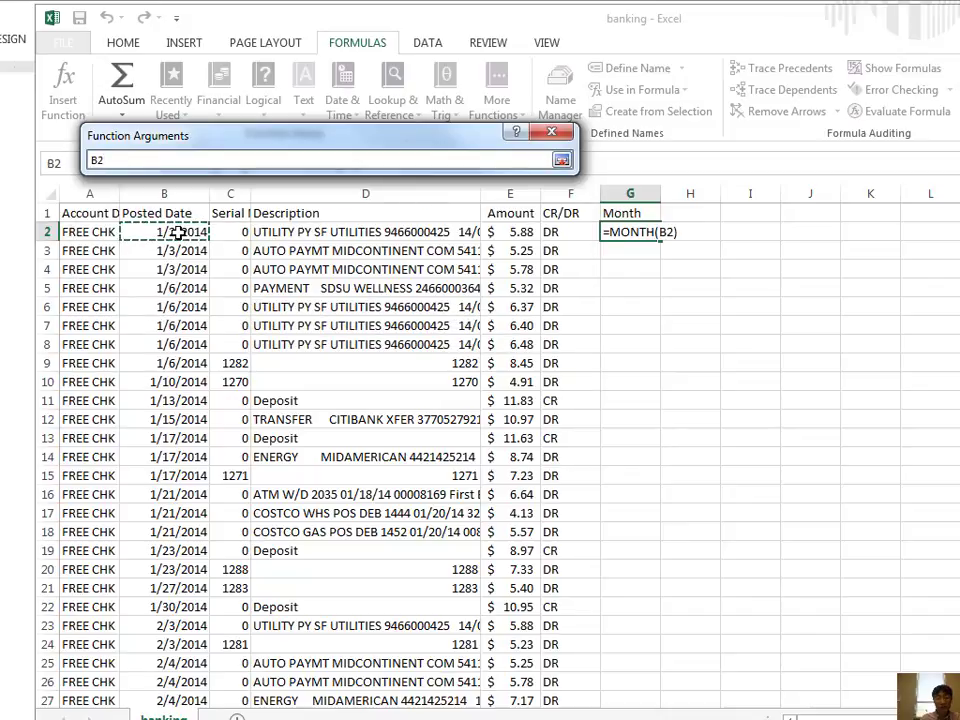
key("Return")
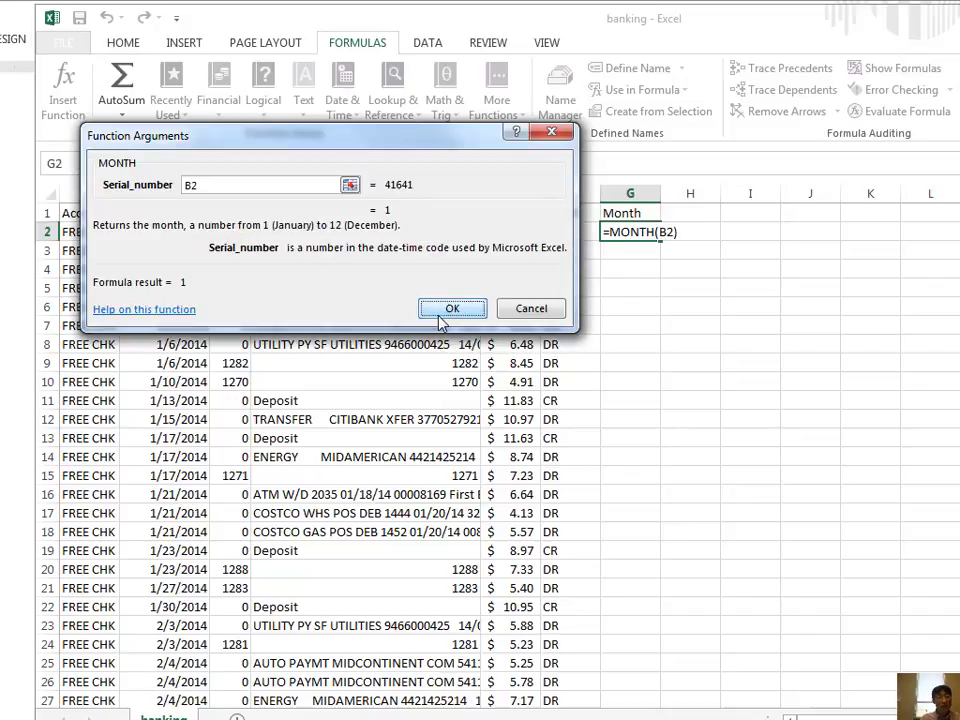
left_click(450, 306)
key("Return")
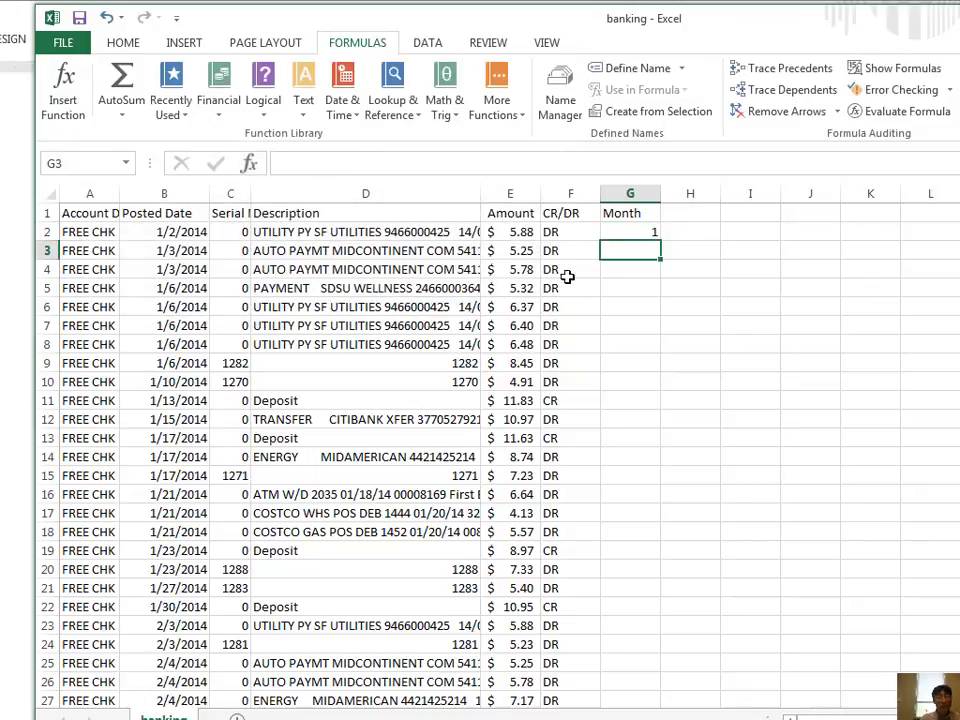
Step: Copy the MONTH formula from cell G2 into cell G3 and check which date cell it references
left_click(628, 229)
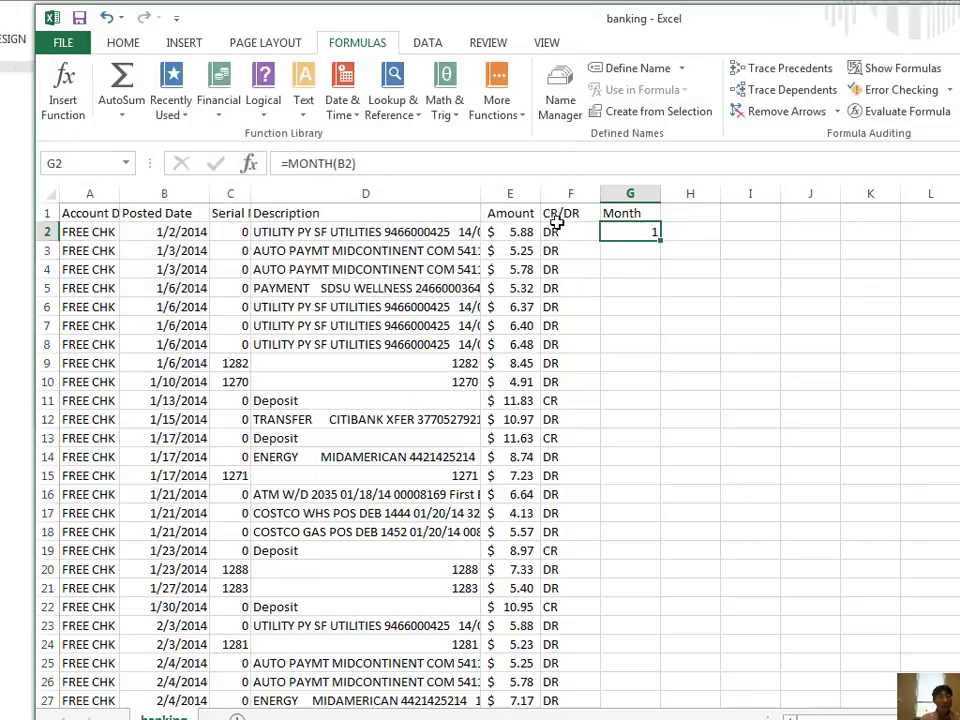
left_click_drag(362, 163, 255, 167)
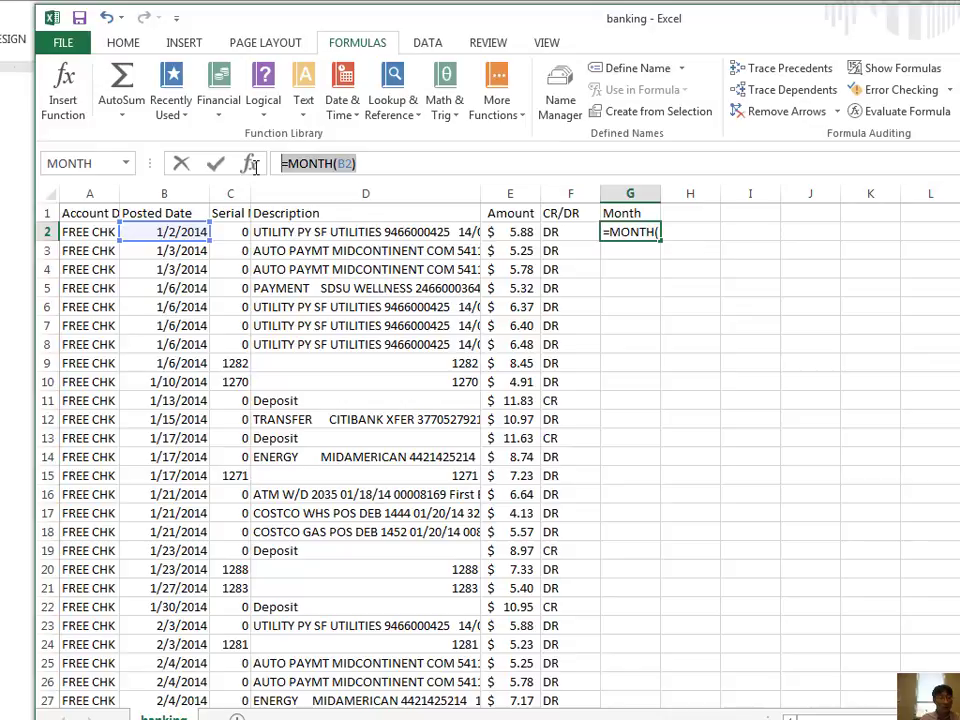
key("Escape")
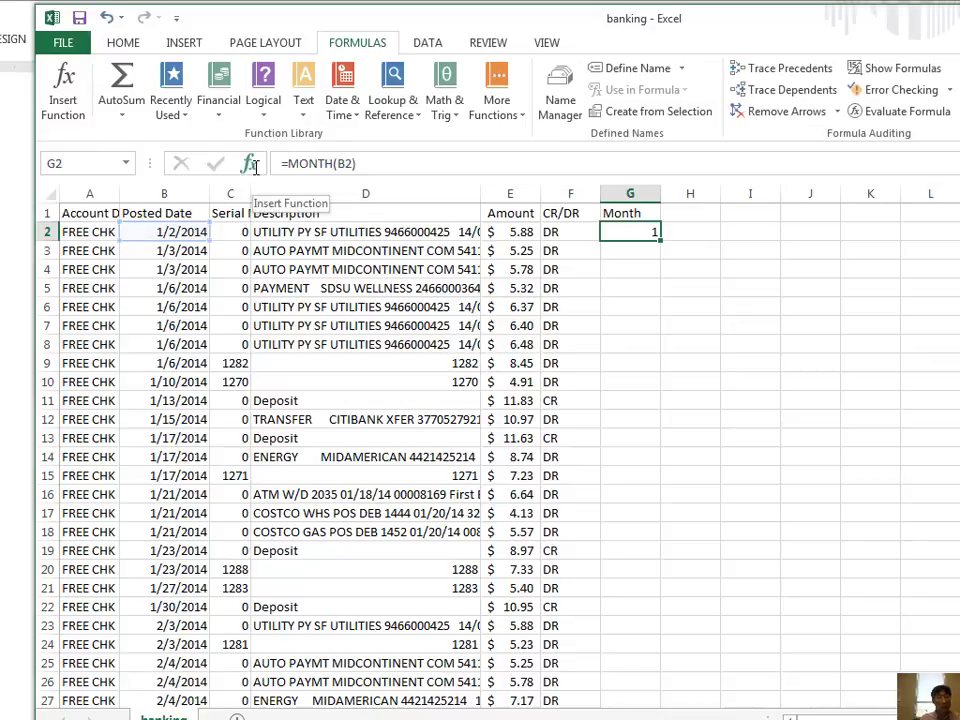
key("ctrl+c")
left_click(626, 250)
key("ctrl+v")
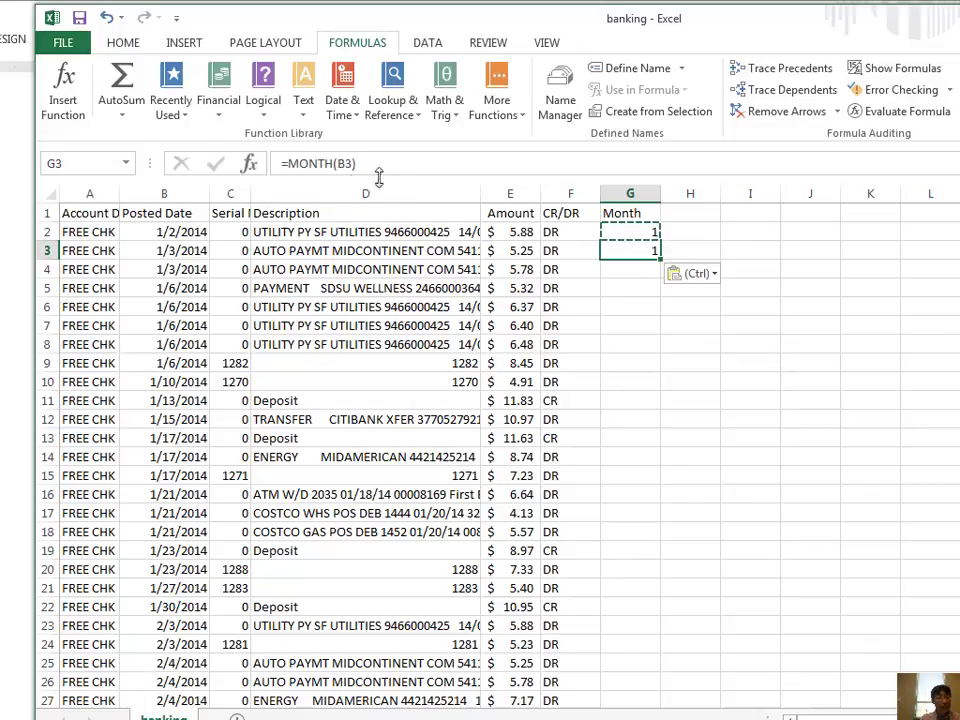
left_click(309, 164)
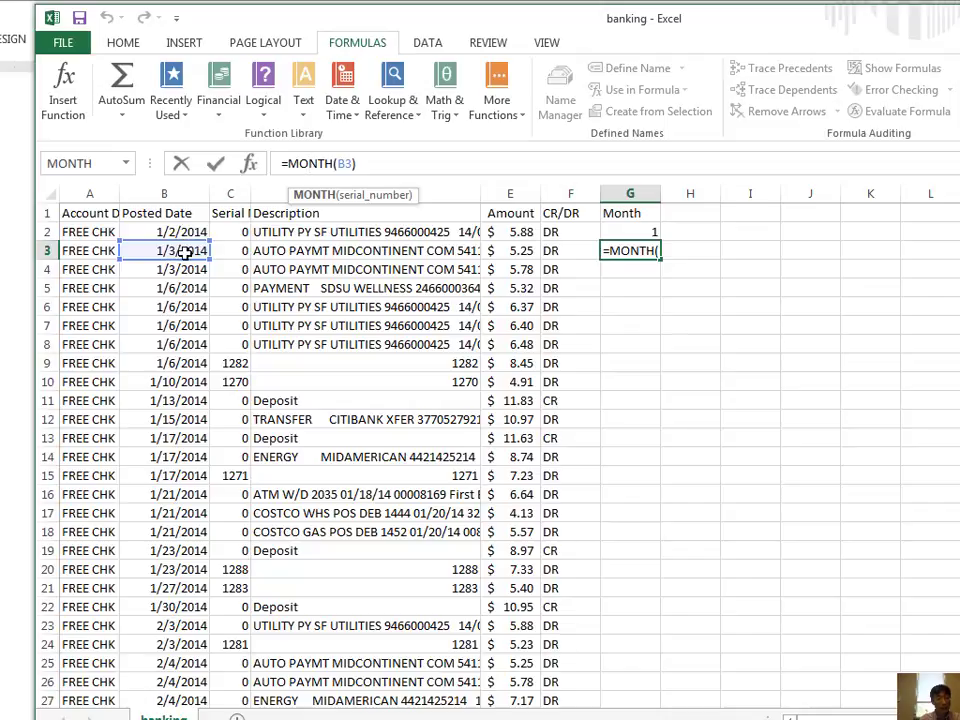
key("Return")
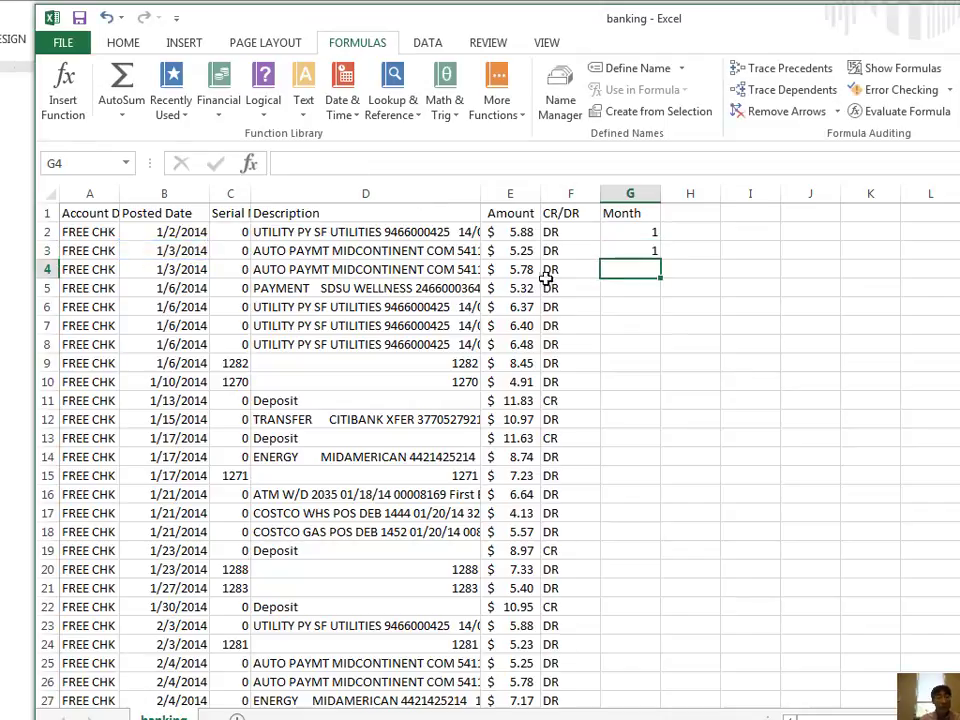
Step: Fill the MONTH formula from cell G3 down the Month column to the last transaction in row 291
left_click(620, 250)
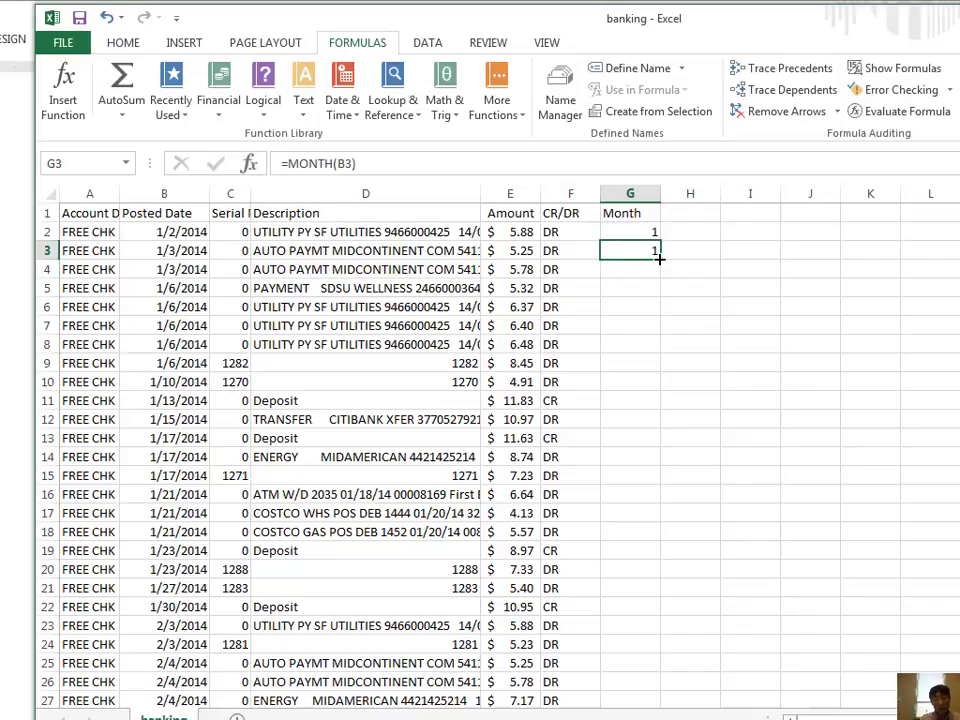
left_click_drag(659, 259, 665, 482)
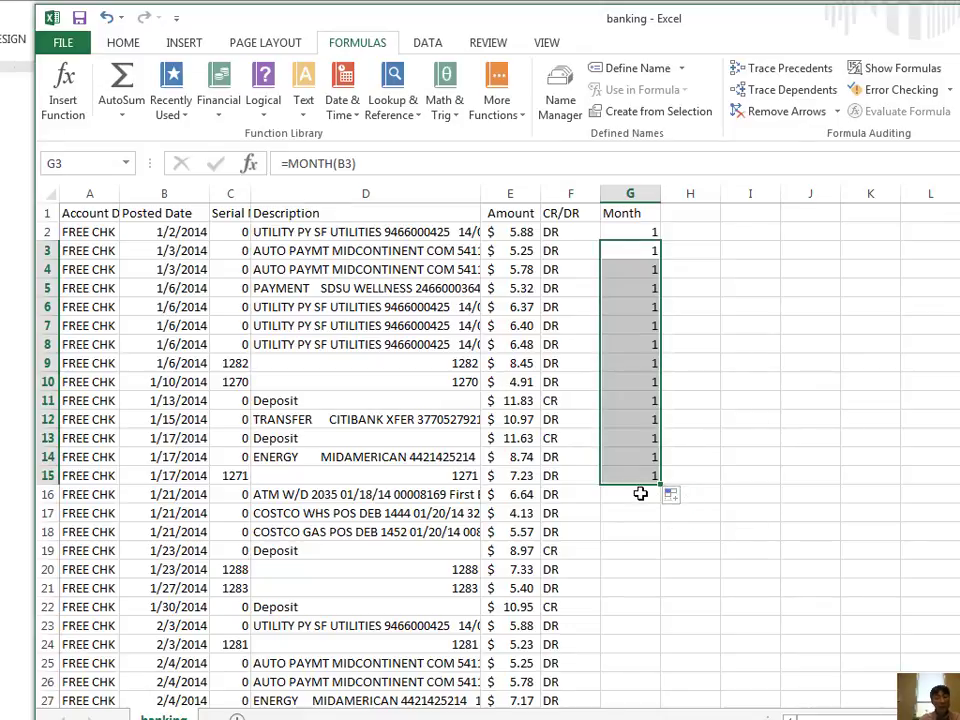
scroll(495, 497, "down", 3)
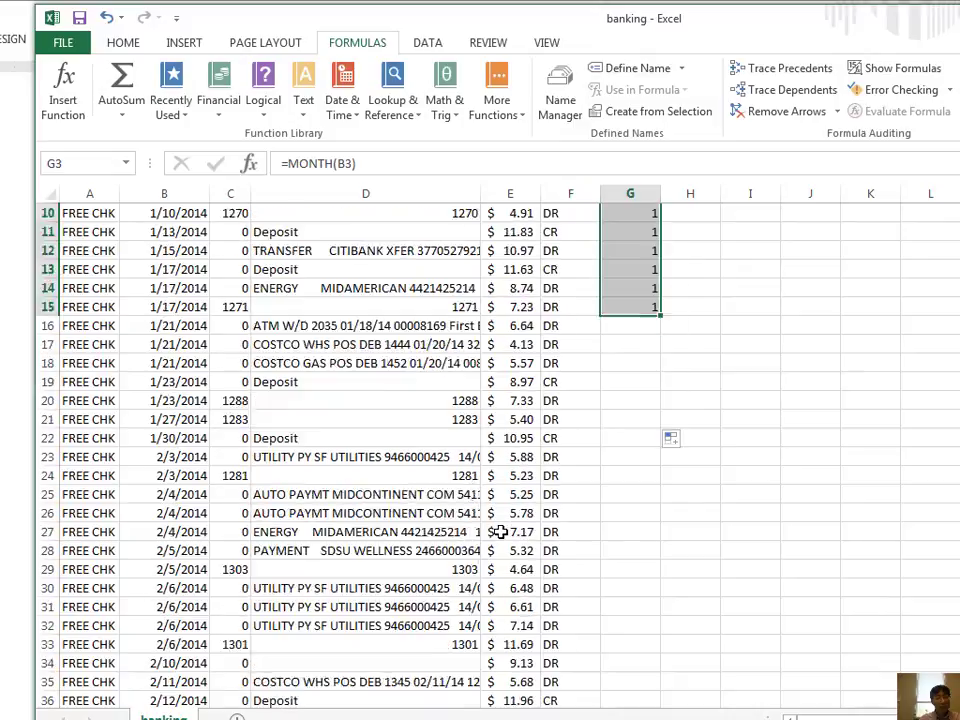
scroll(500, 532, "up", 3)
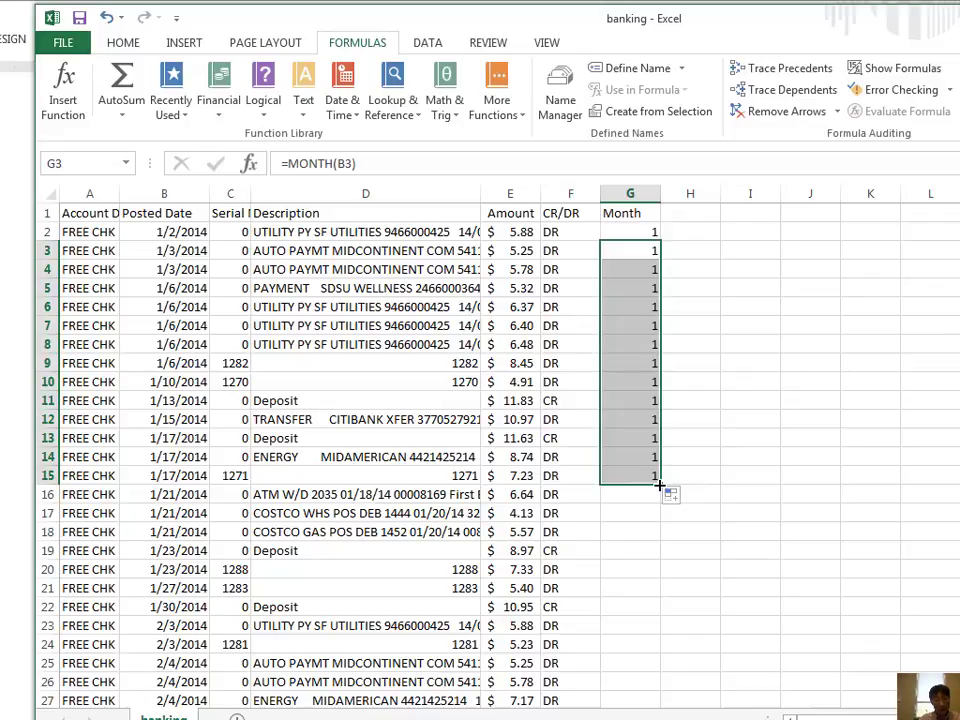
double_click(659, 484)
Step: Examine the last entry in the Month column and the formulas in cells G2 to G15
left_click(647, 489)
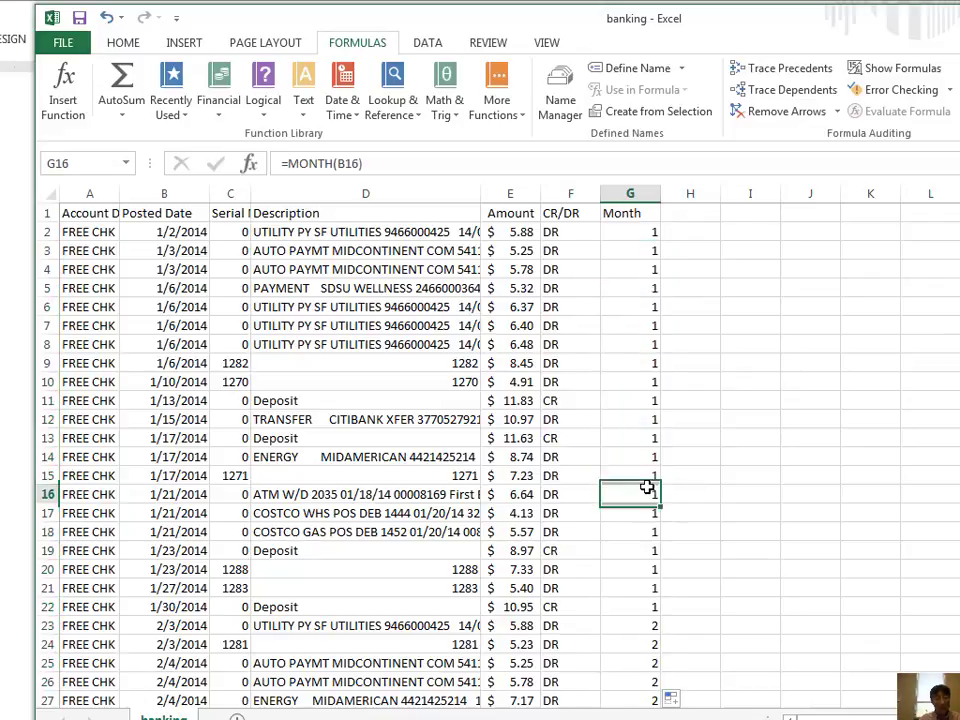
key("ctrl+Down")
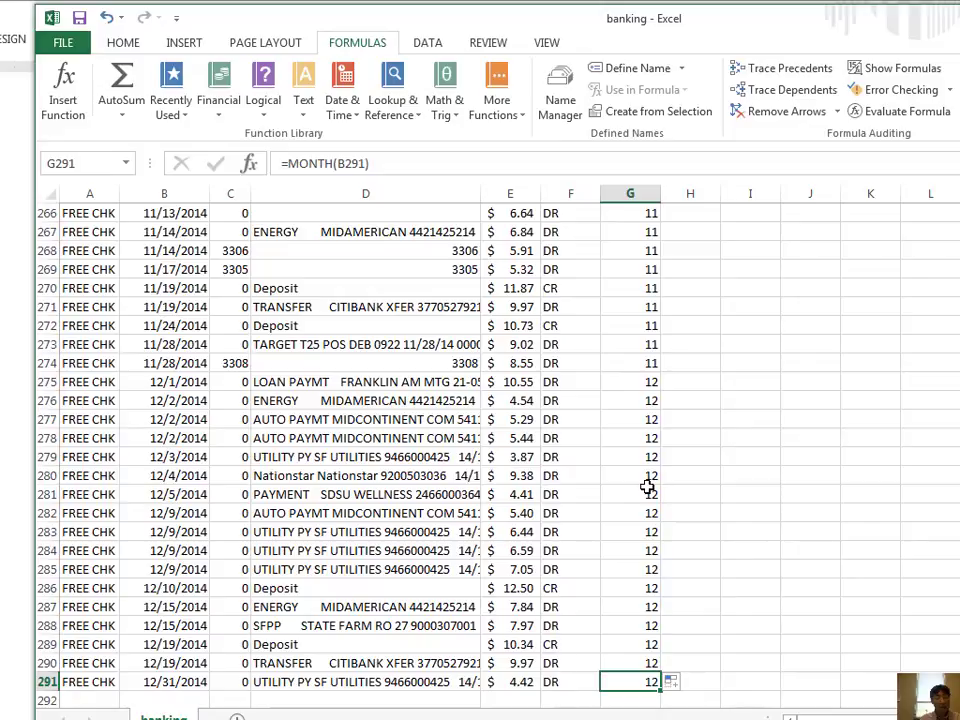
key("ctrl+Up")
key("Down")
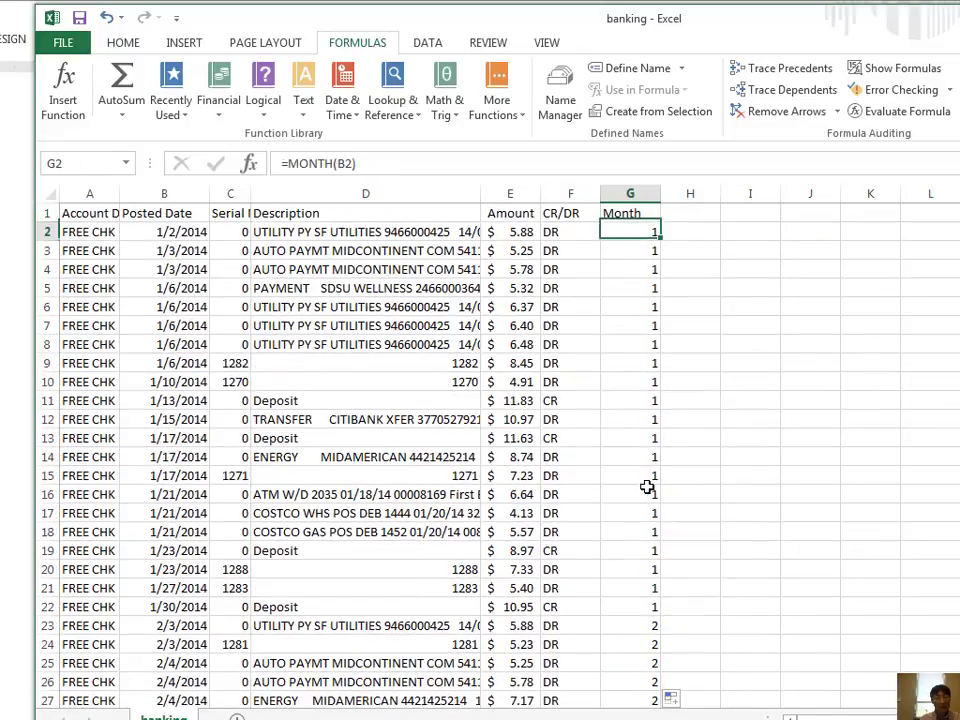
key("Down")
key("Down")
key("Down")
key("Down")
key("Down")
key("Down")
key("Down")
key("Up")
key("Down")
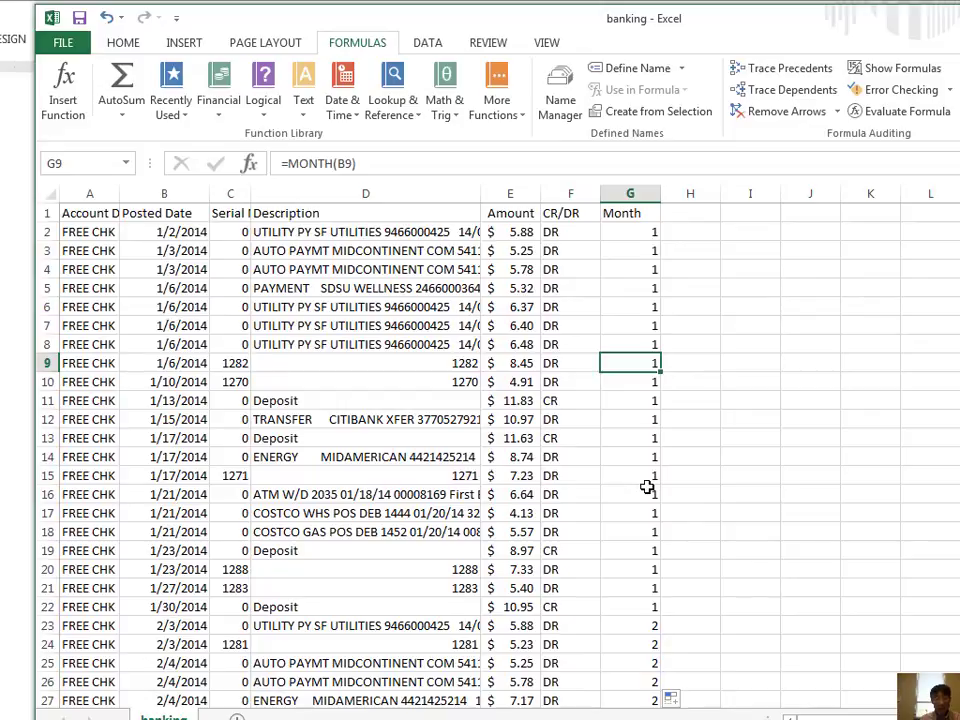
key("Down")
key("Down")
key("Down")
key("Down")
key("Down")
key("Down")
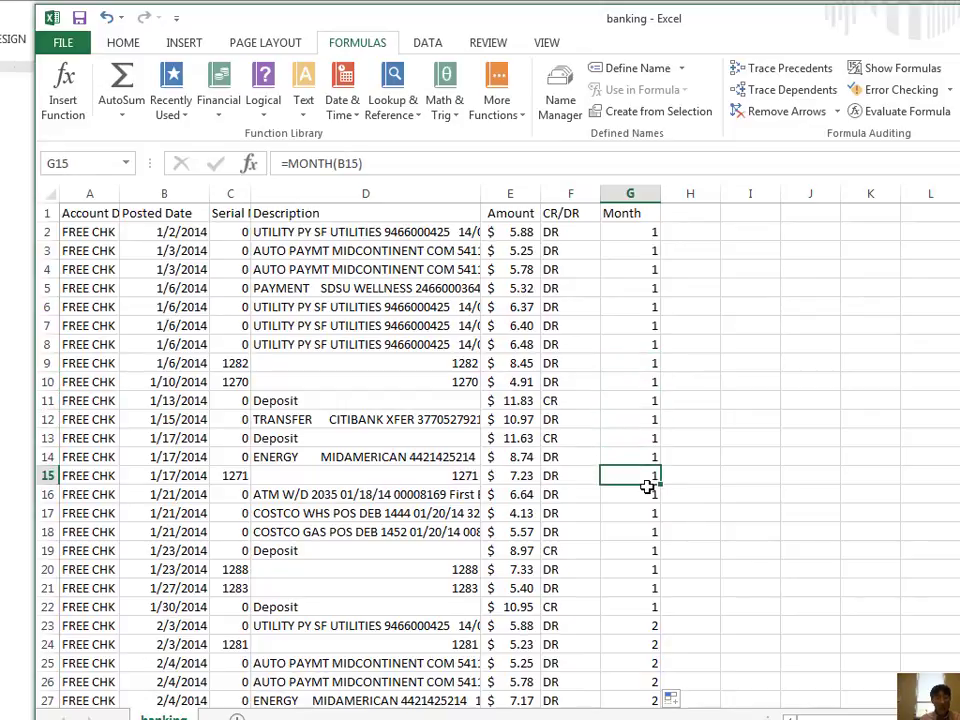
Step: Examine the MONTH formulas down column G to the last transaction row, and return to the top of the Month column
key("Down")
key("Down")
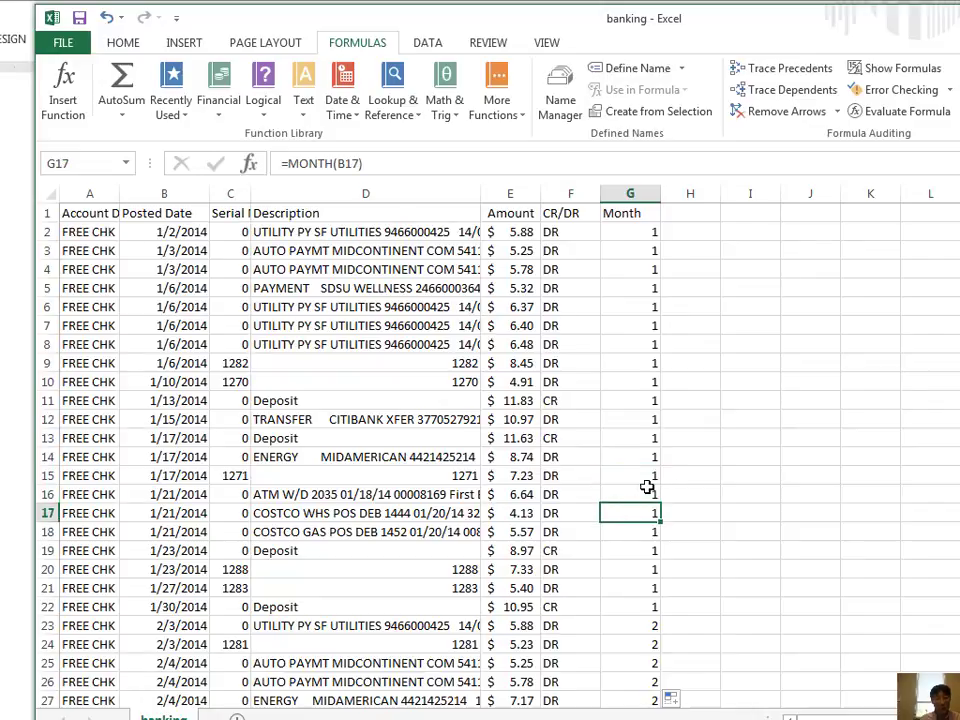
key("Down")
key("Down")
key("Down")
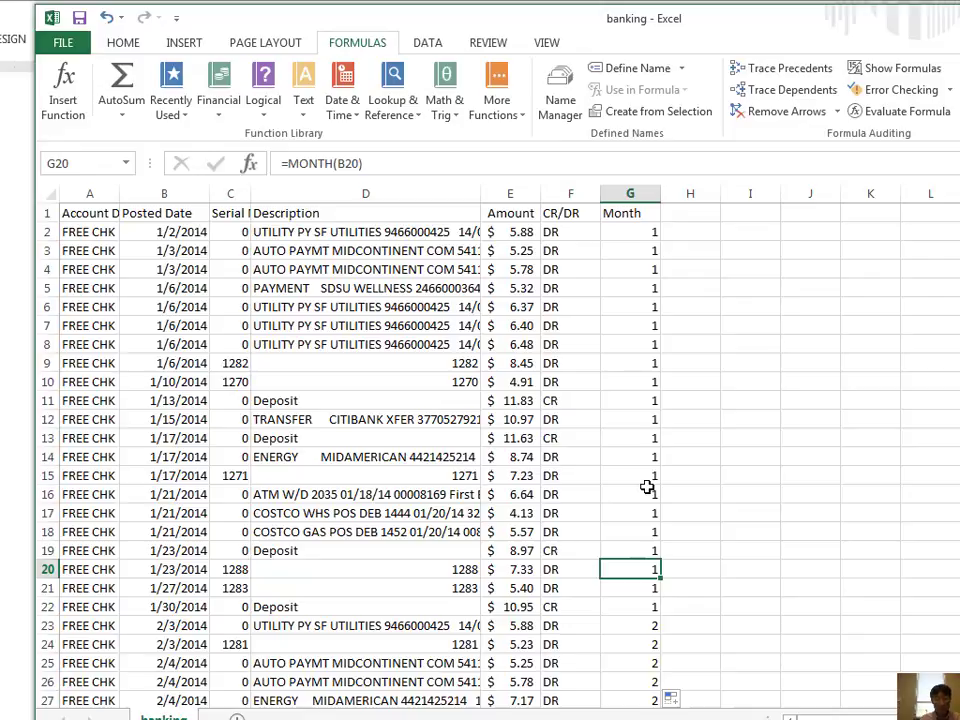
key("ctrl+Down")
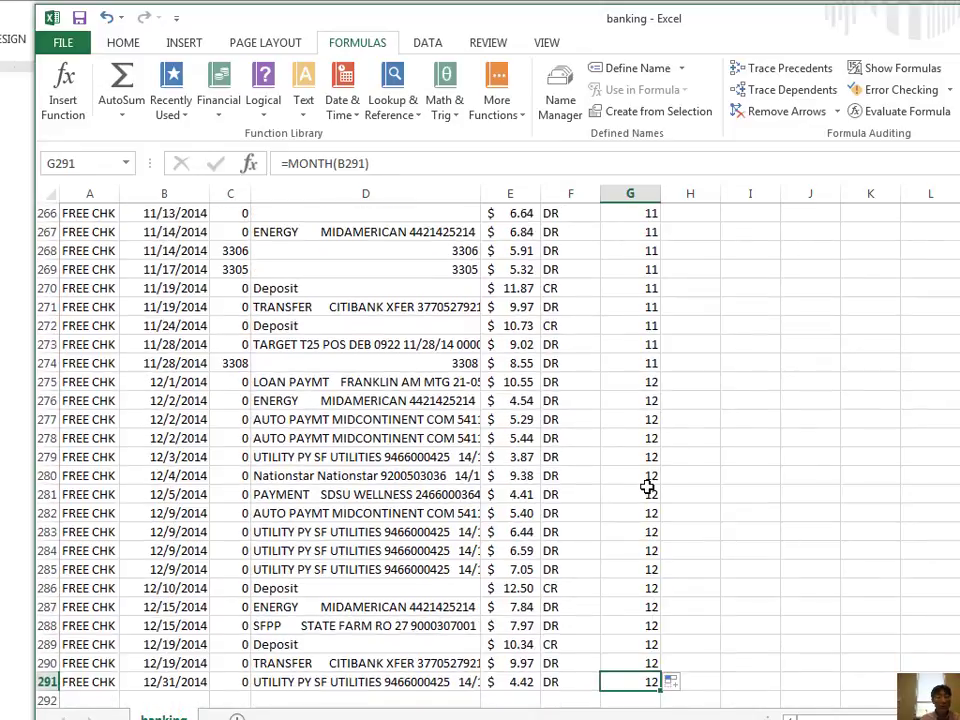
key("ctrl+Up")
key("Down")
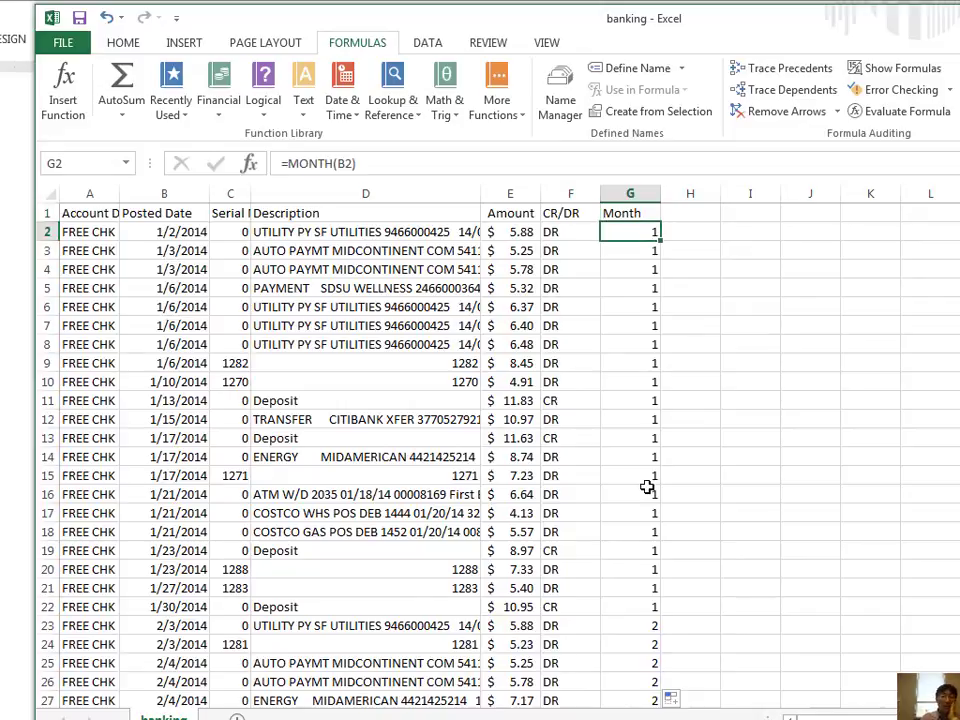
left_click(630, 192)
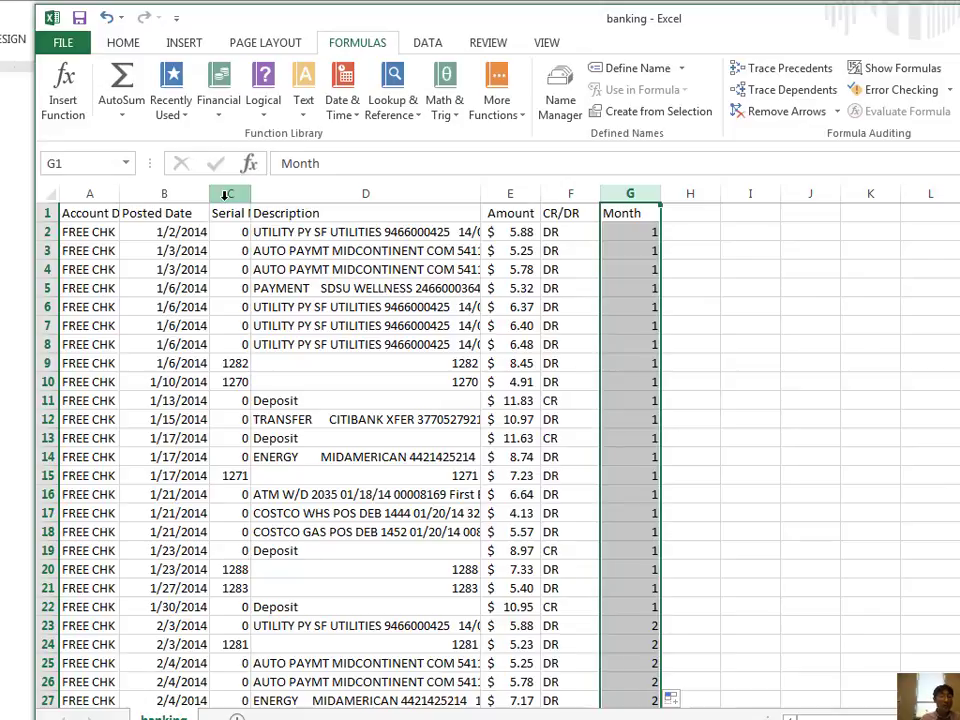
Step: Apply a red-white-green conditional formatting color scale to the Amount column, with high amounts red and low amounts green
left_click(516, 191)
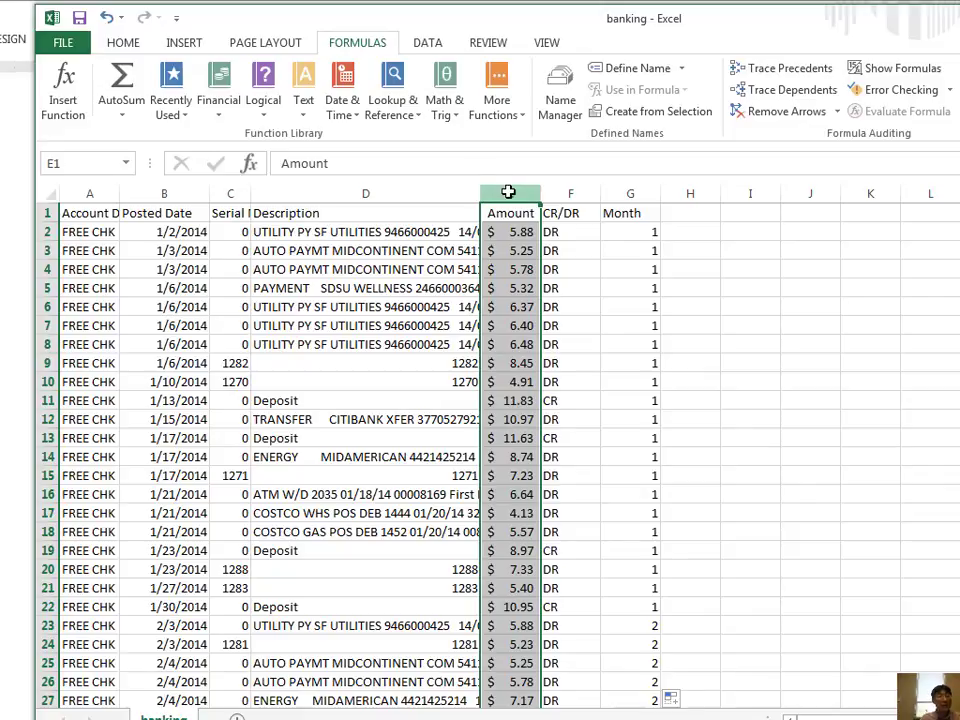
left_click(135, 46)
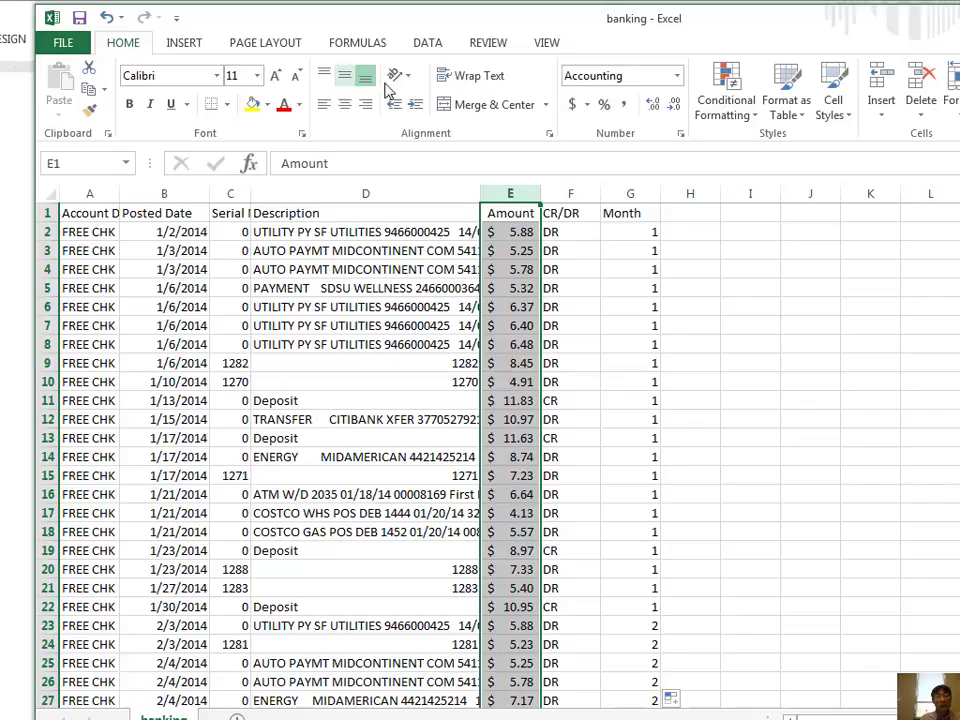
left_click(735, 105)
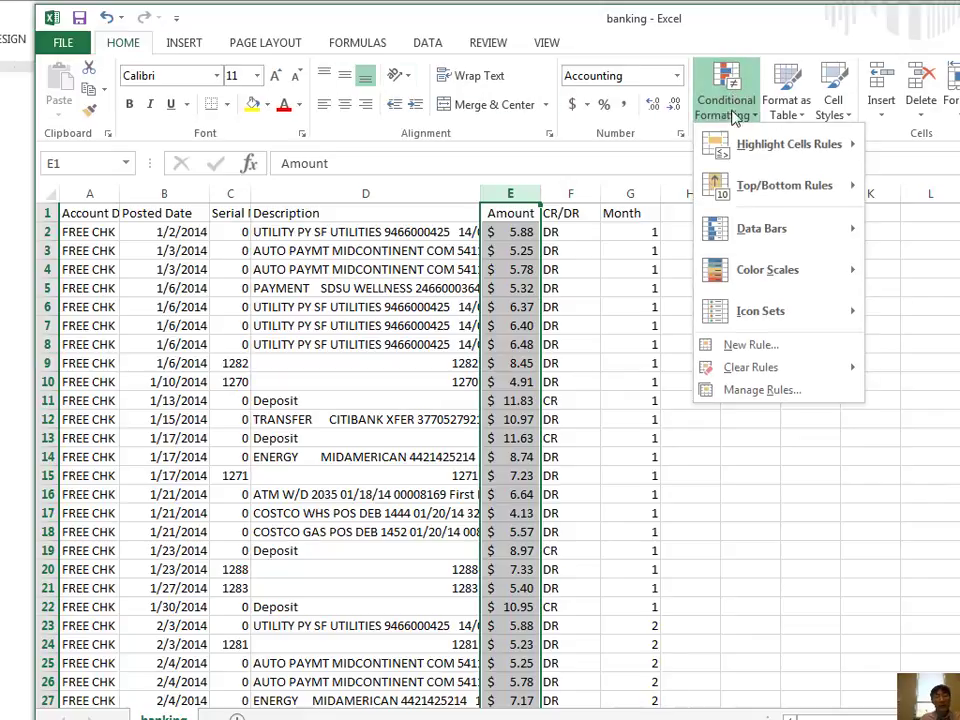
mouse_move(768, 273)
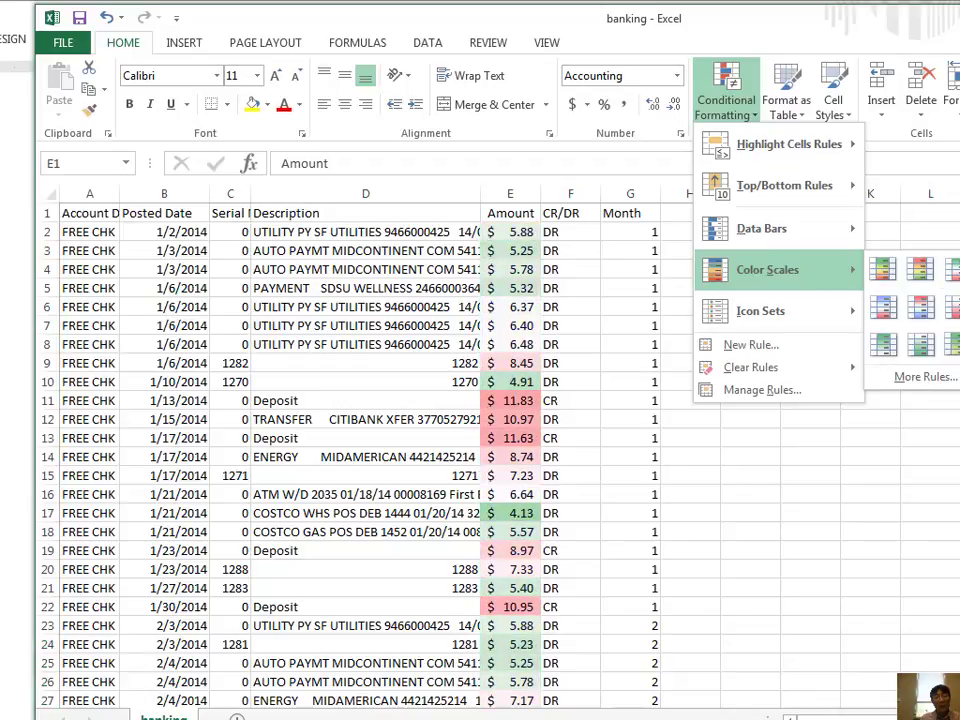
left_click(937, 349)
Step: Examine how the color scale marks large and small amounts in the Amount column, from January through the July transactions
left_click(574, 383)
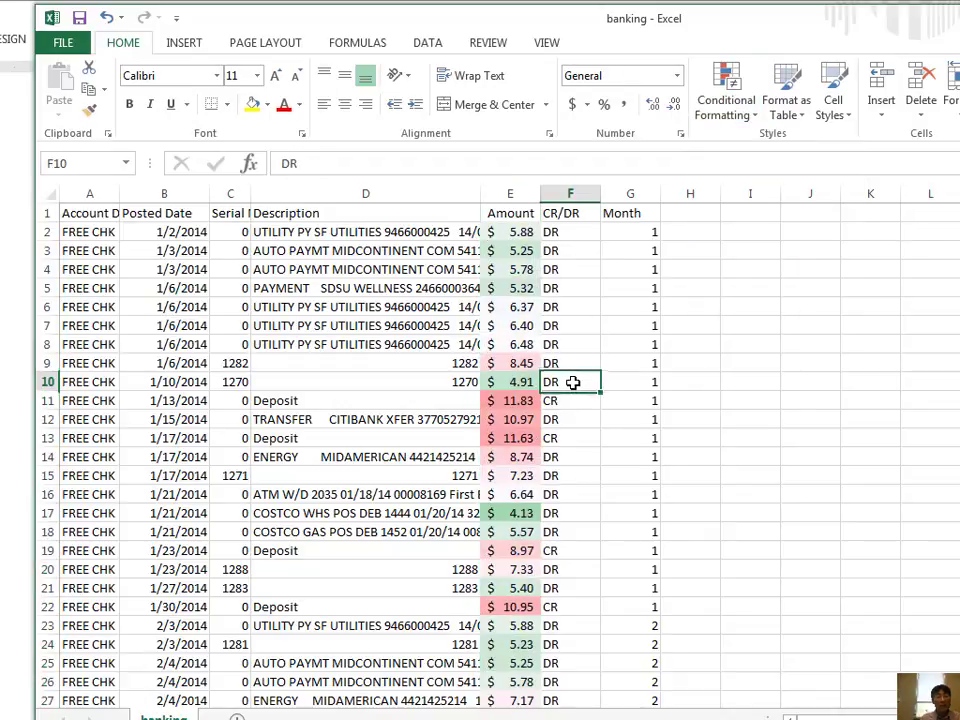
left_click_drag(515, 400, 521, 438)
left_click(524, 398)
left_click_drag(515, 288, 519, 235)
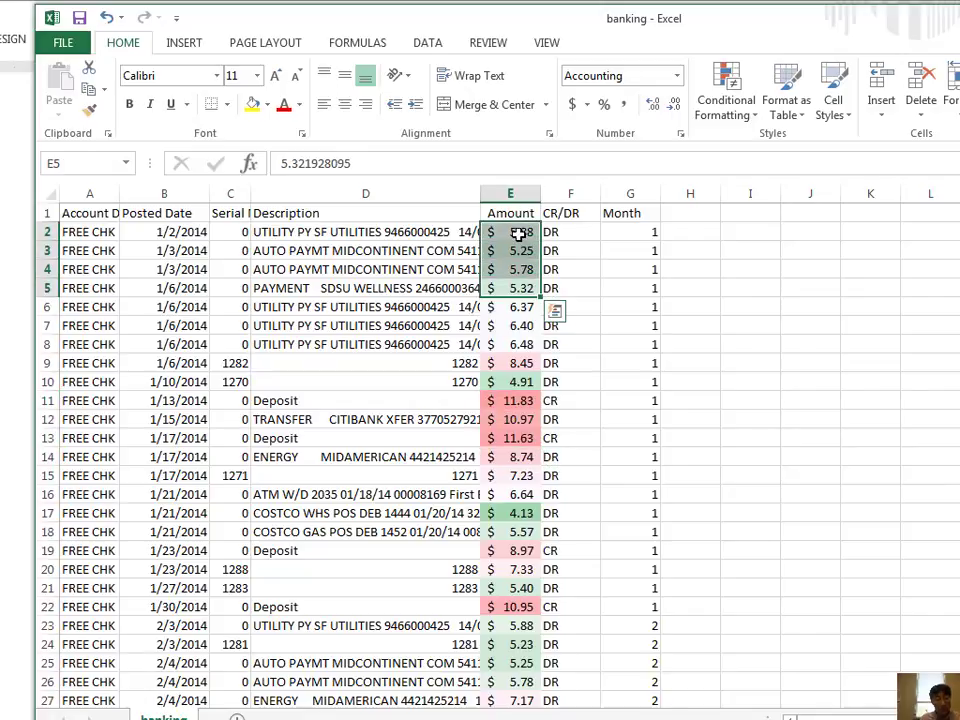
left_click(455, 306)
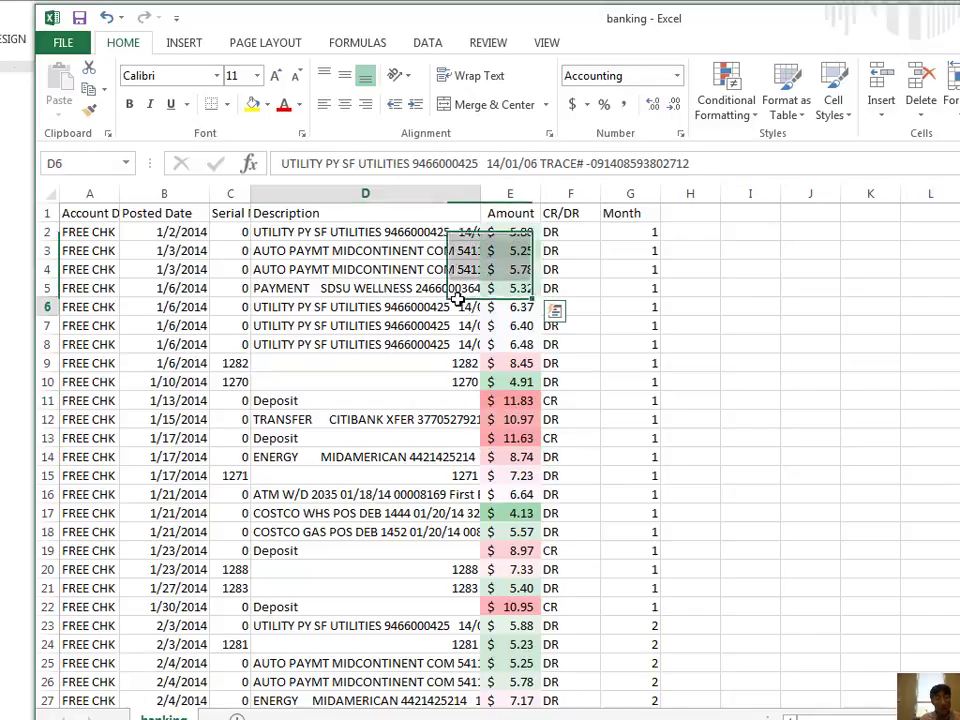
left_click(517, 322)
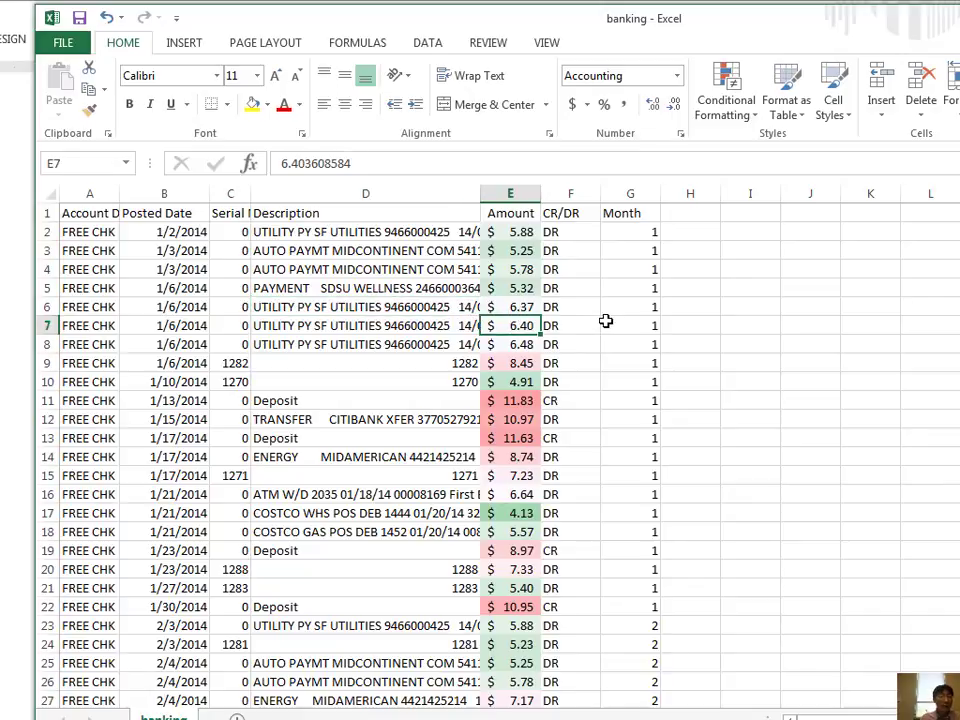
scroll(587, 326, "down", 12)
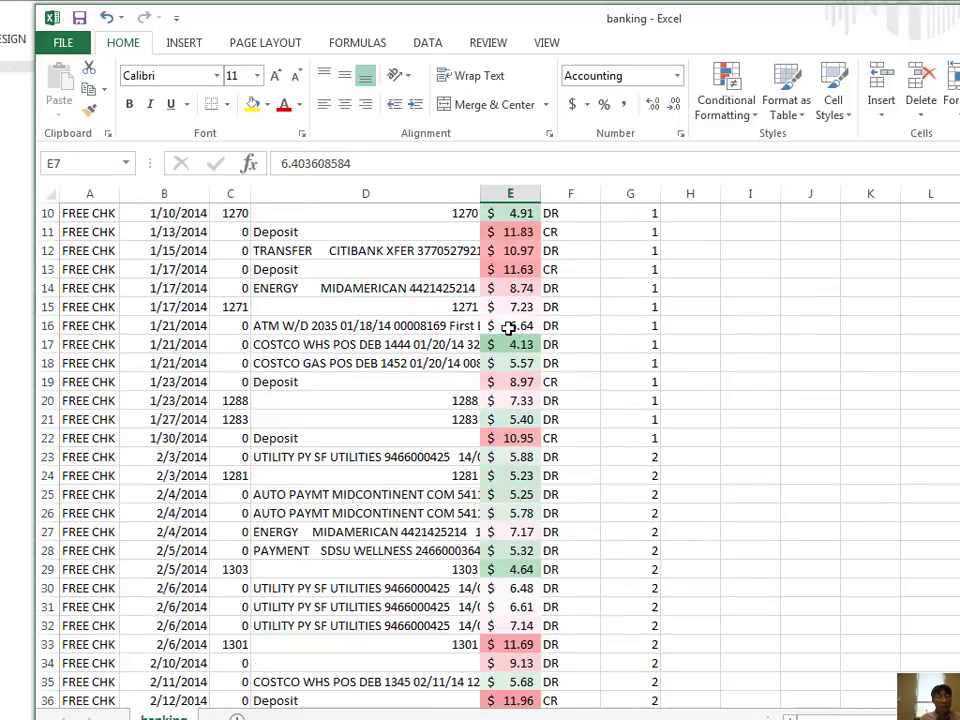
scroll(512, 493, "down", 20)
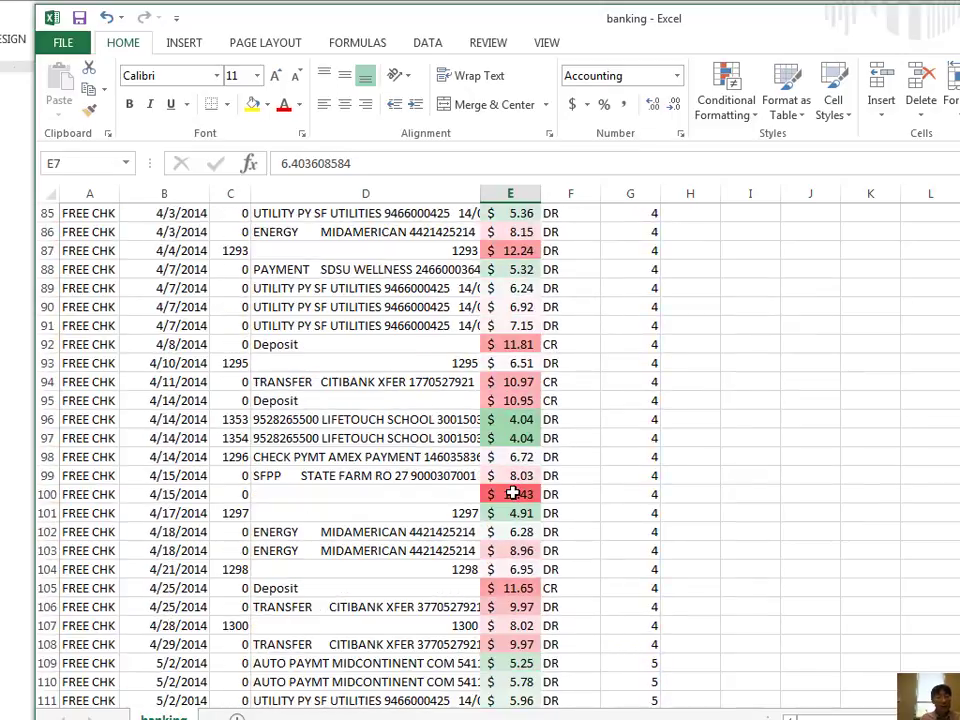
scroll(512, 493, "down", 5)
scroll(513, 492, "up", 11)
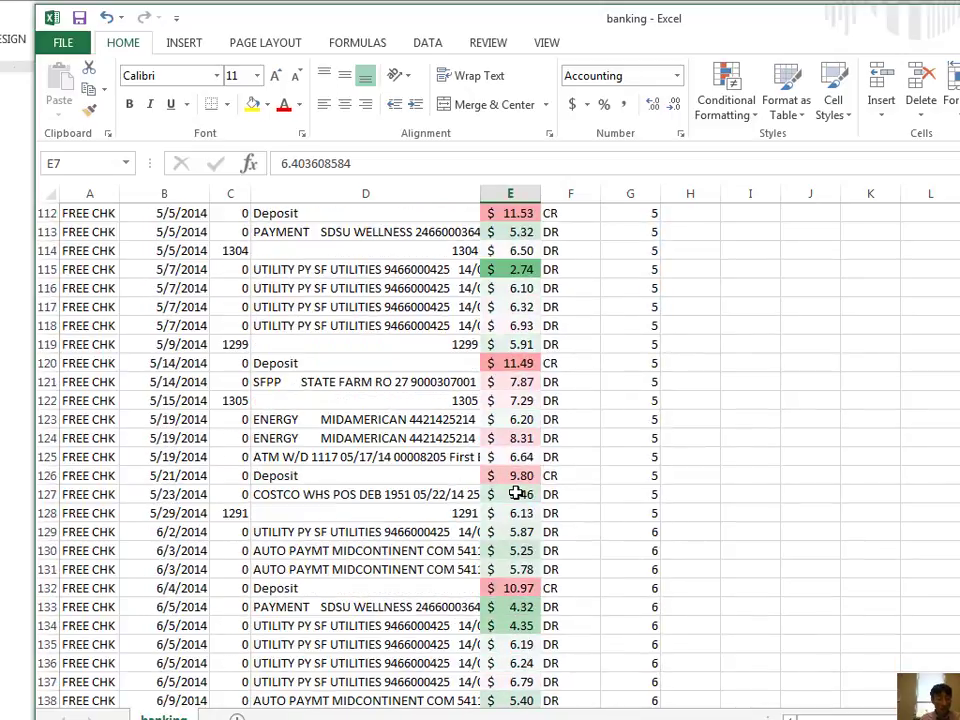
scroll(514, 493, "down", 4)
scroll(514, 493, "down", 4)
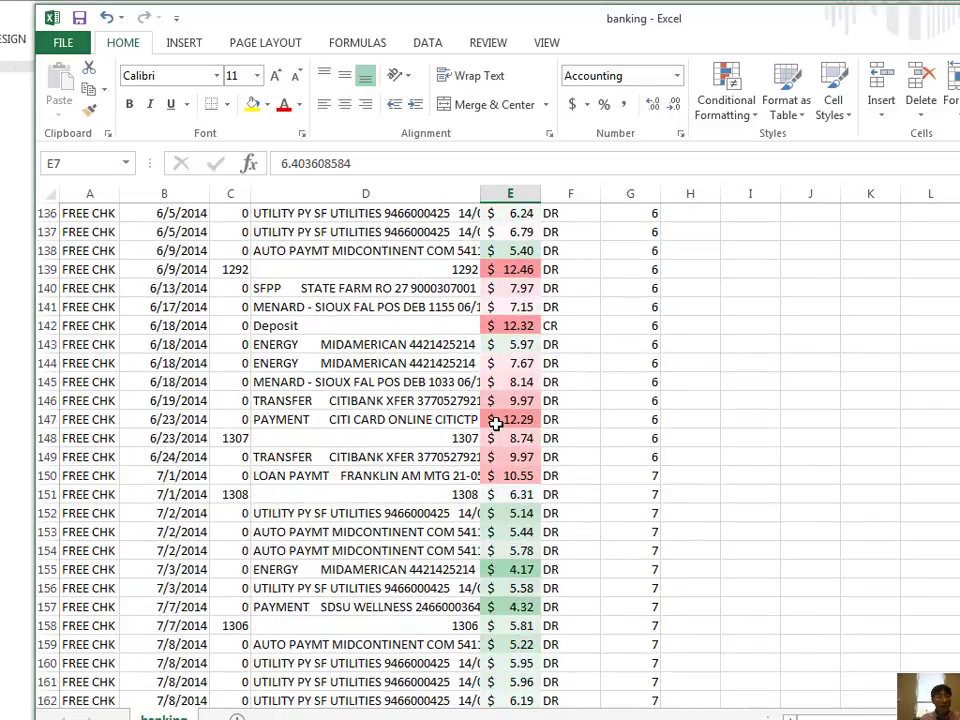
left_click(496, 424)
key("ctrl+Up")
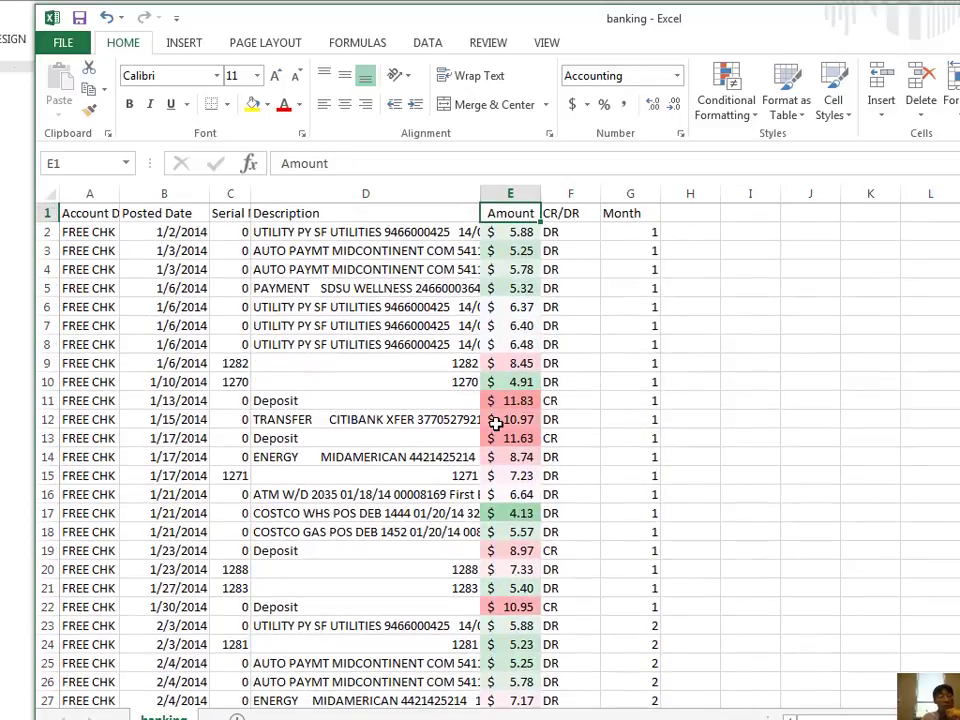
Step: Try sorting the transactions by Amount from smallest to largest, and undo both the sort and the Amount color scale
left_click(516, 233)
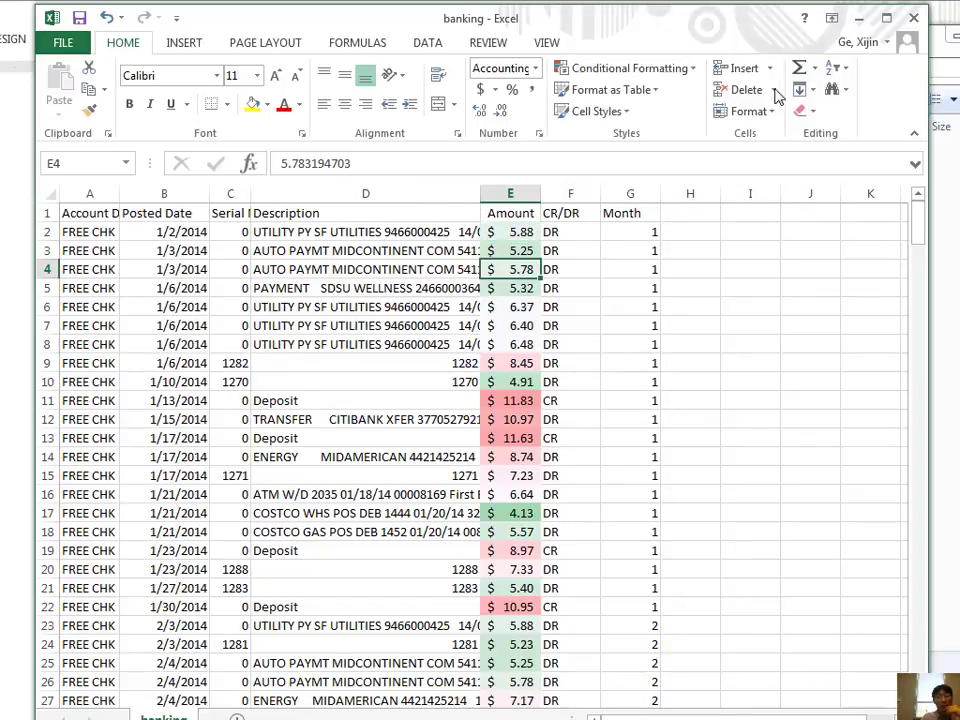
left_click(837, 72)
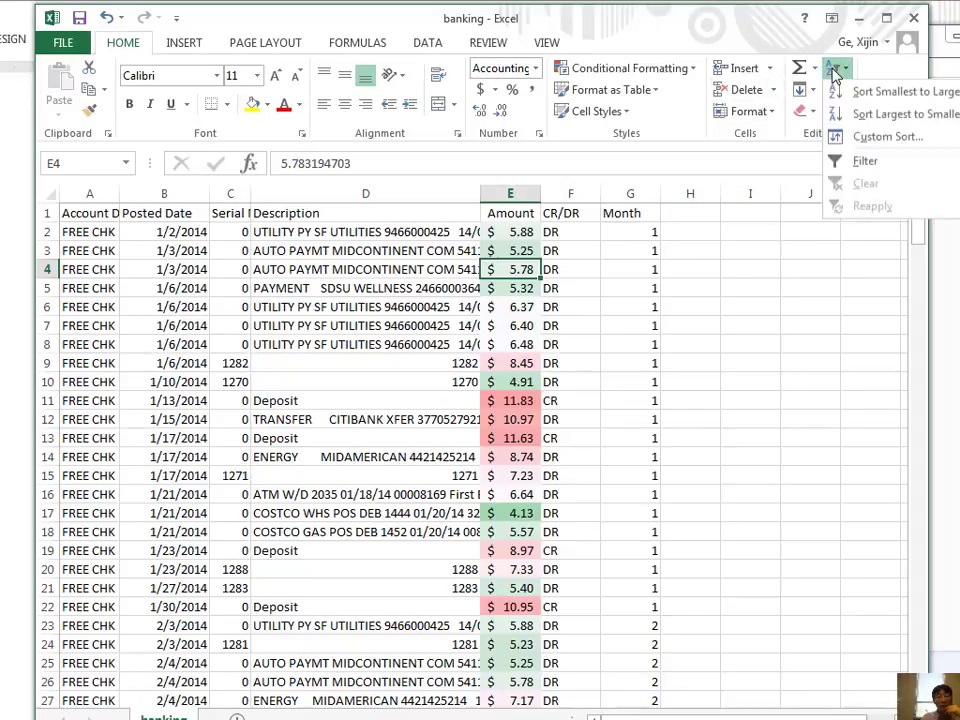
left_click(856, 100)
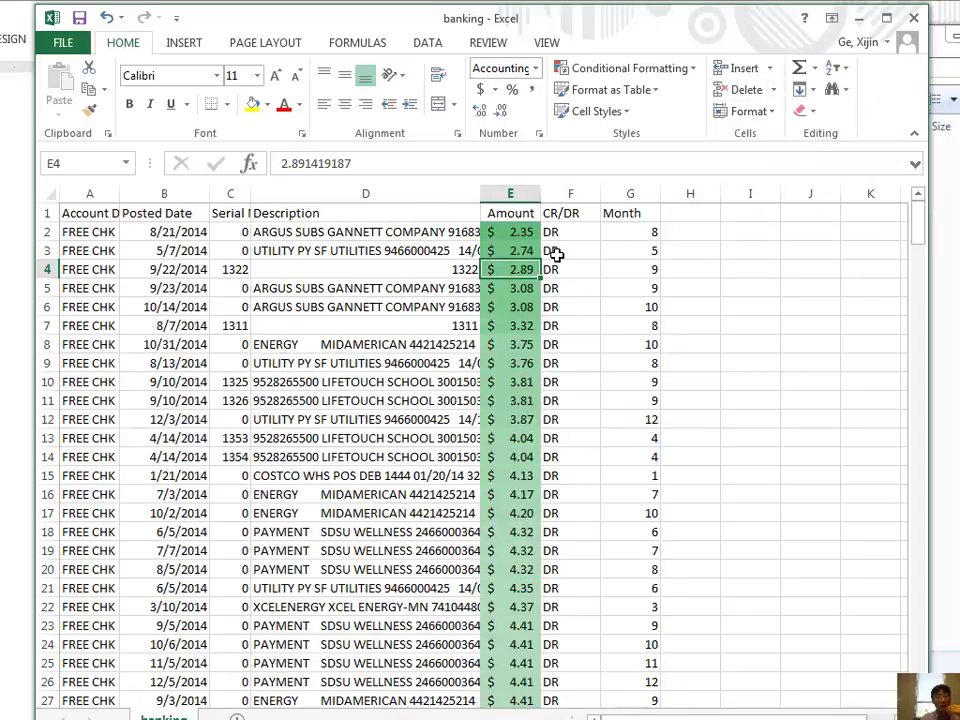
key("ctrl+z")
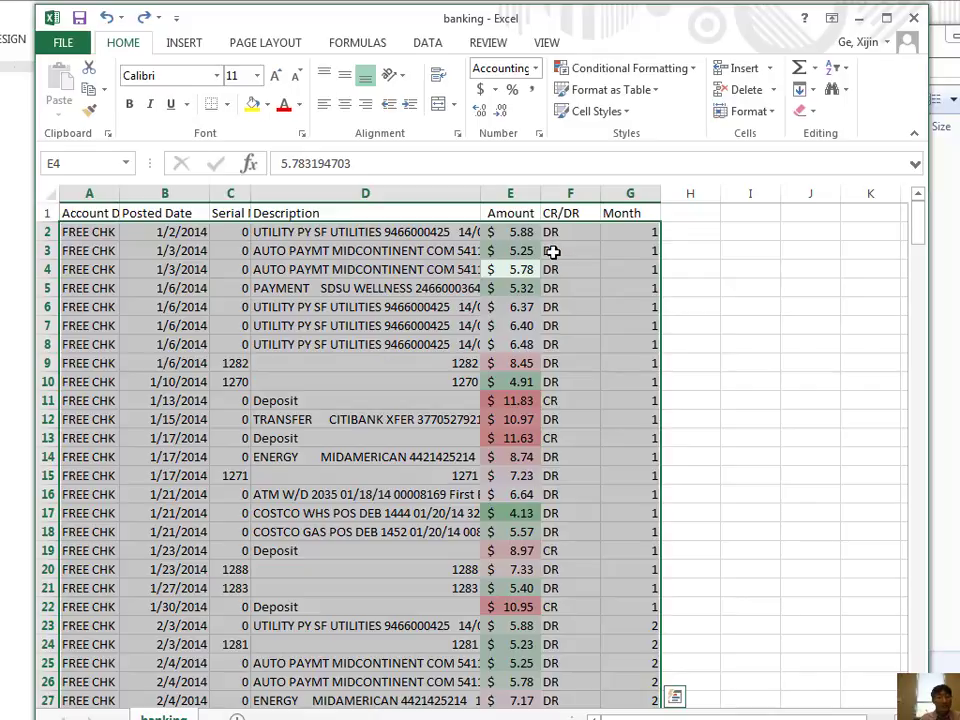
left_click(279, 251)
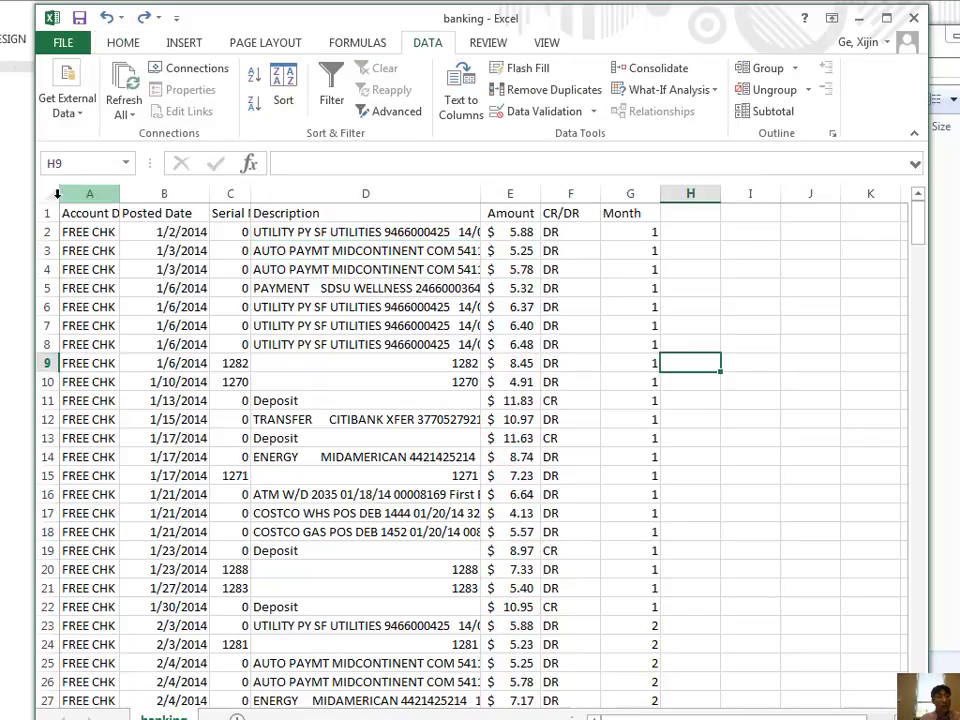
Step: Sort the whole sheet by CR/DR from A to Z and by Amount from largest to smallest
left_click(47, 194)
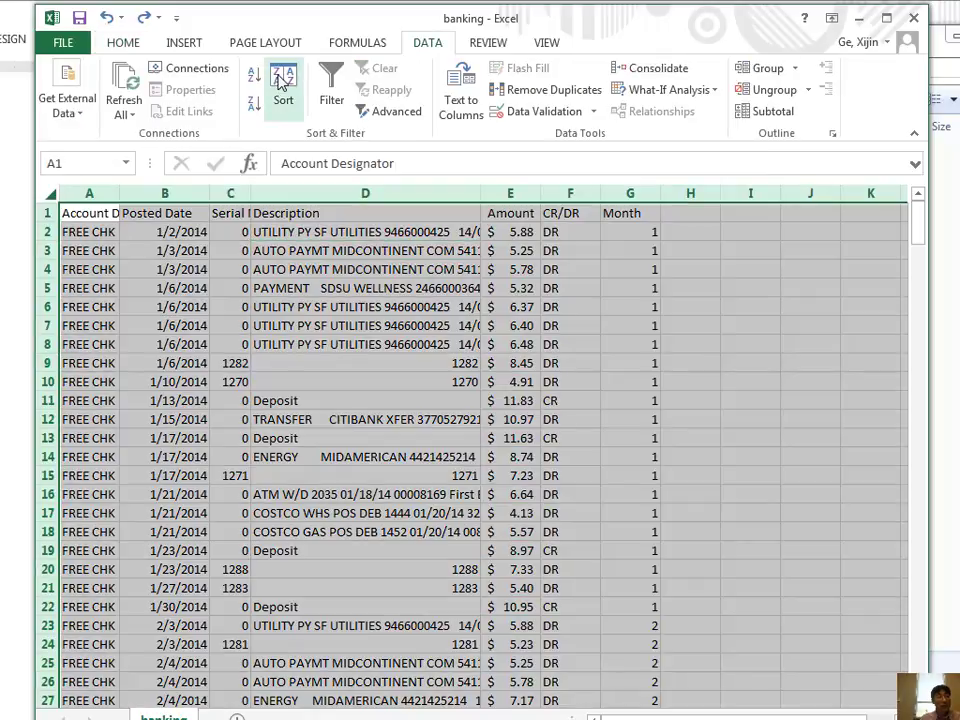
left_click(283, 83)
left_click(205, 283)
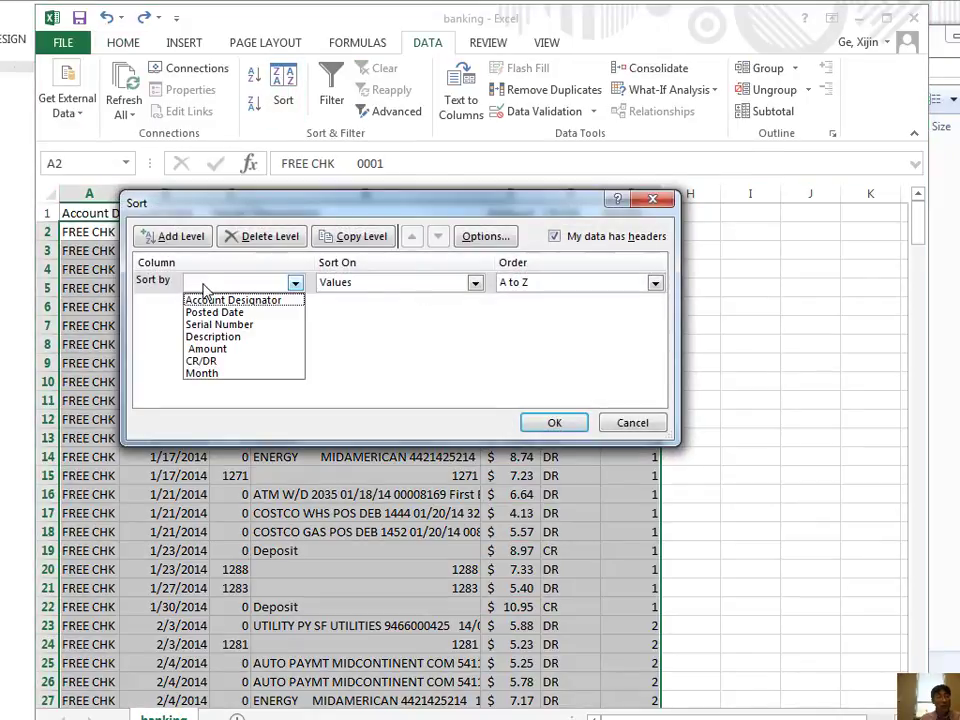
left_click(205, 361)
left_click(160, 238)
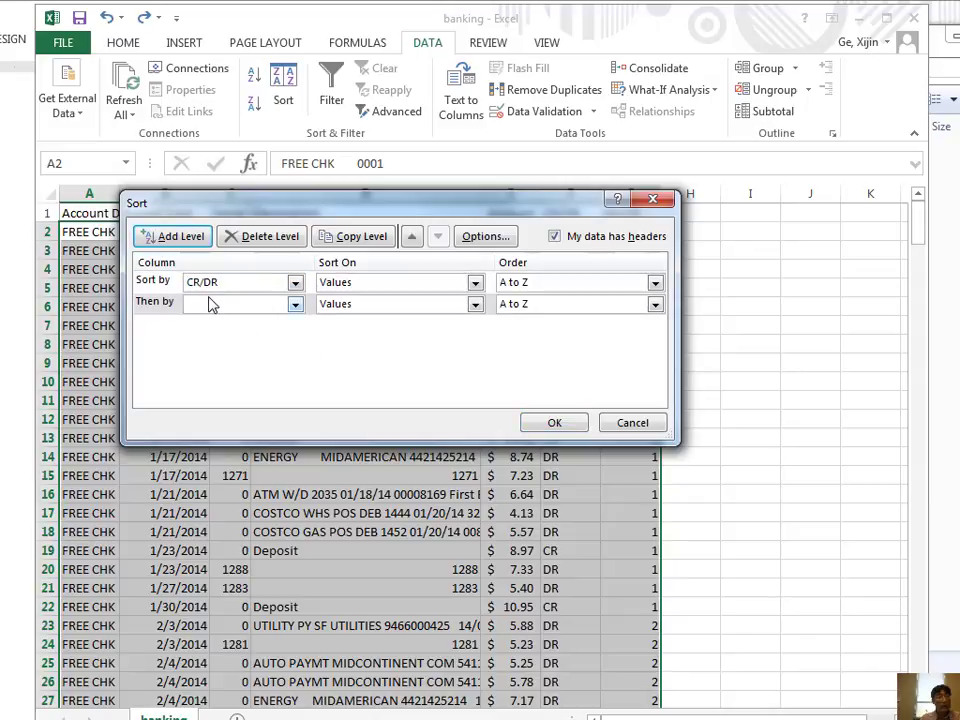
left_click(262, 304)
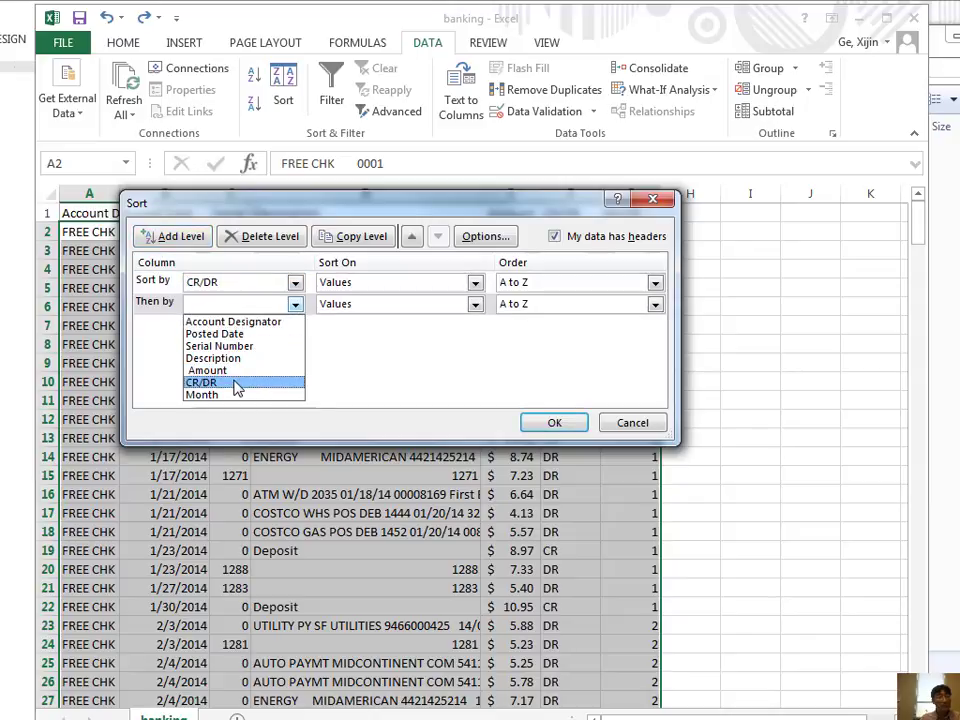
left_click(236, 372)
left_click(596, 305)
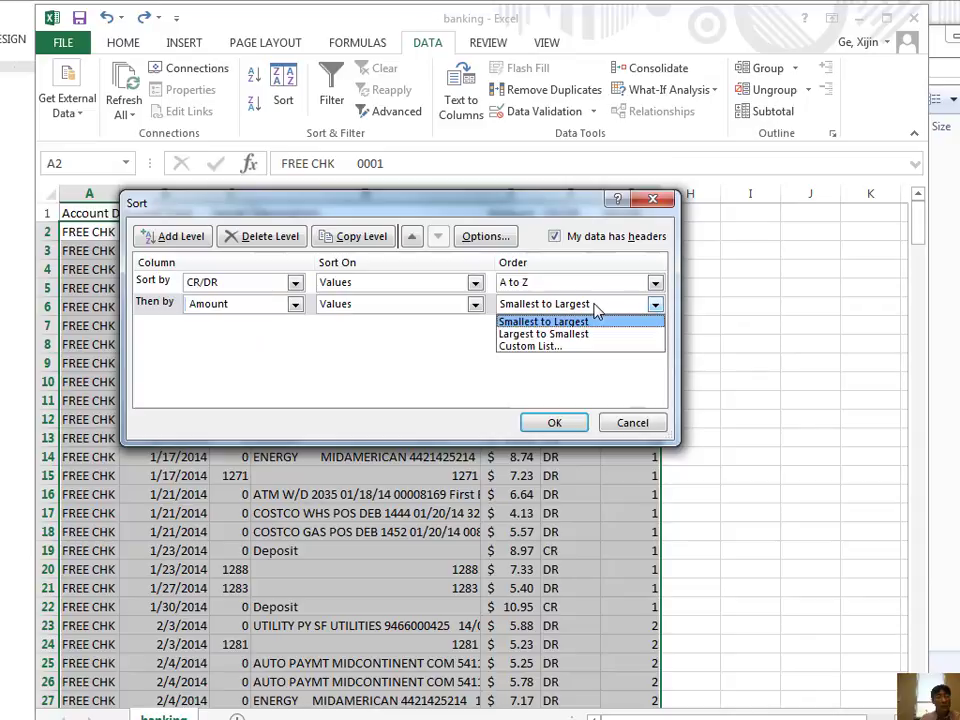
left_click(572, 334)
left_click(552, 422)
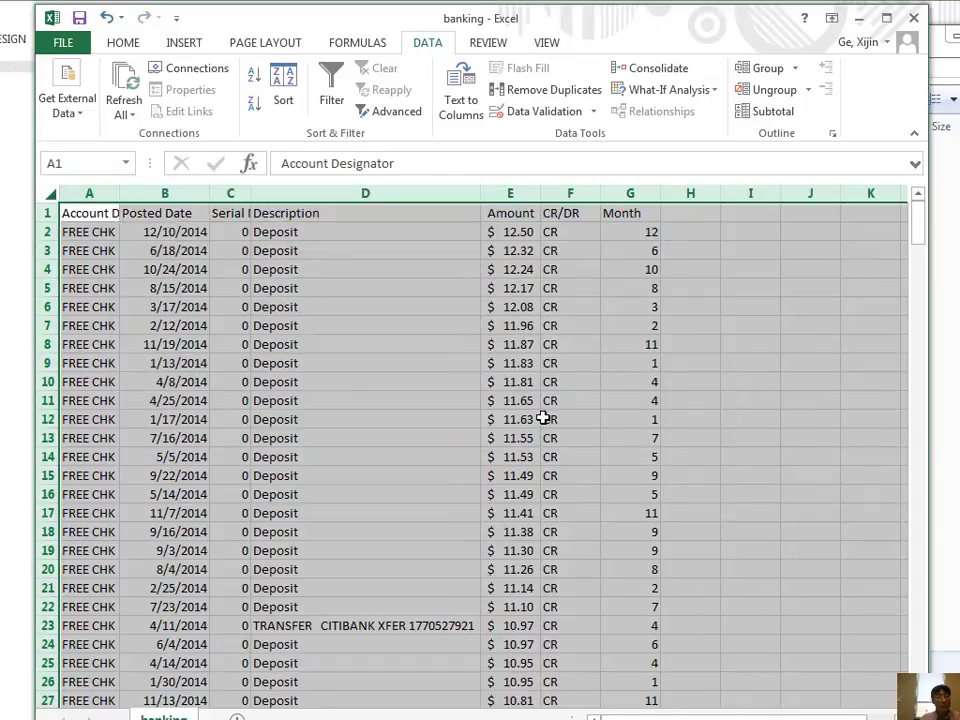
Step: Examine the largest credit in row 2 and the boundary between credits and debits around rows 44 to 46
left_click(500, 323)
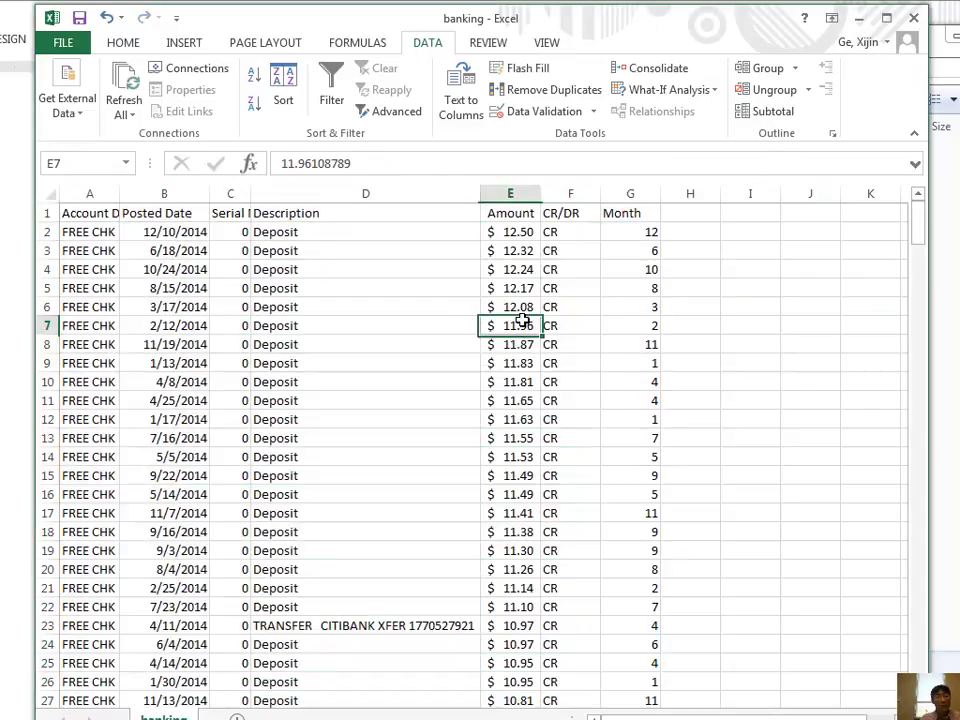
left_click(557, 232)
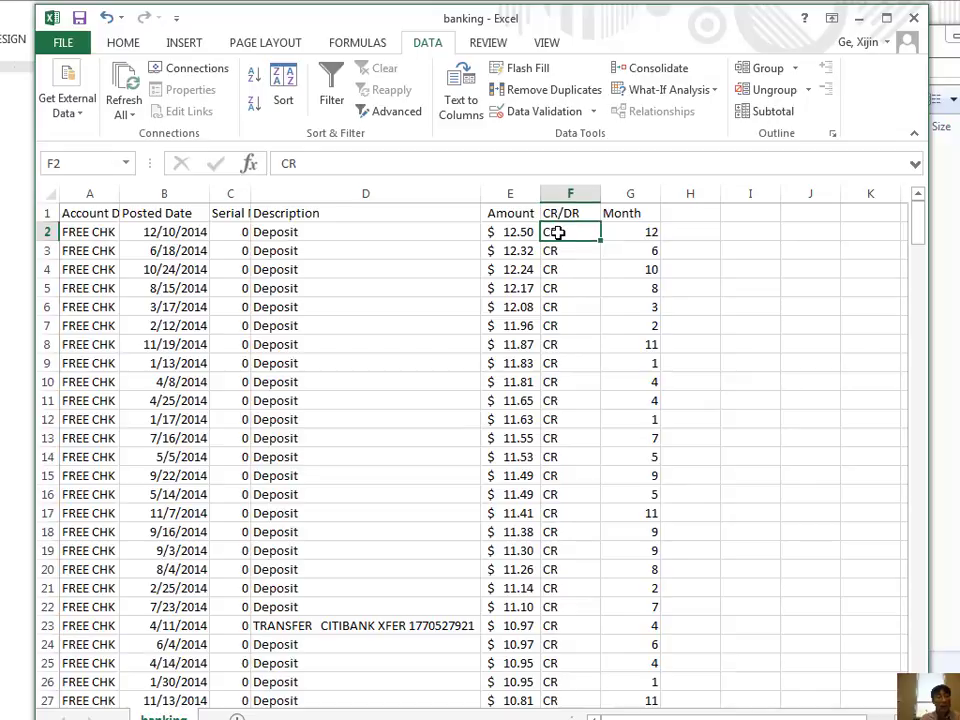
left_click(508, 231)
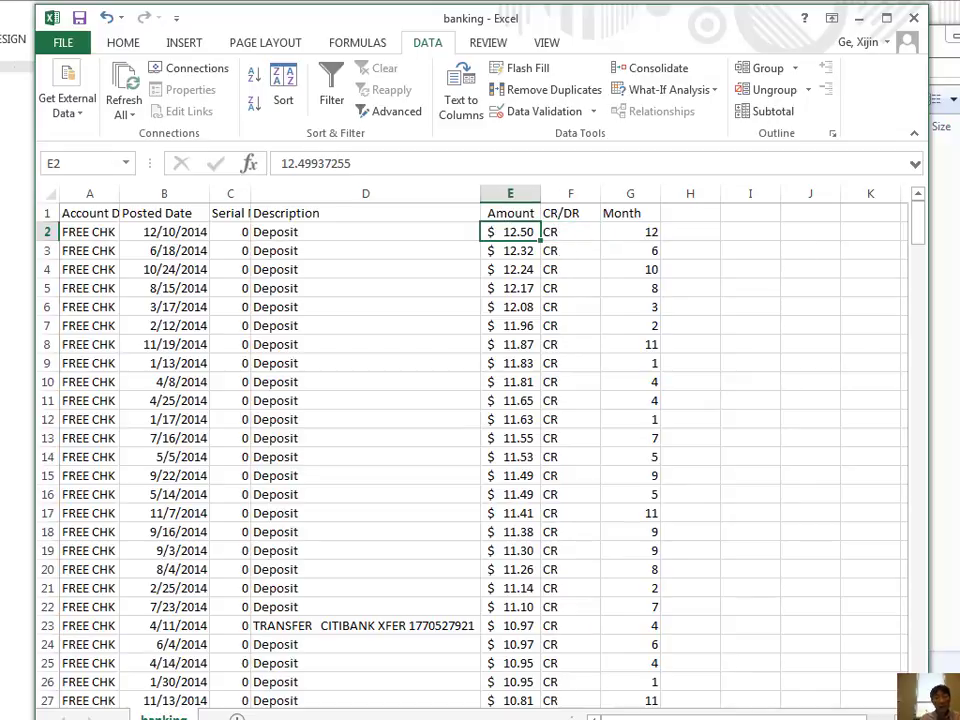
left_click_drag(917, 225, 910, 272)
left_click(553, 534)
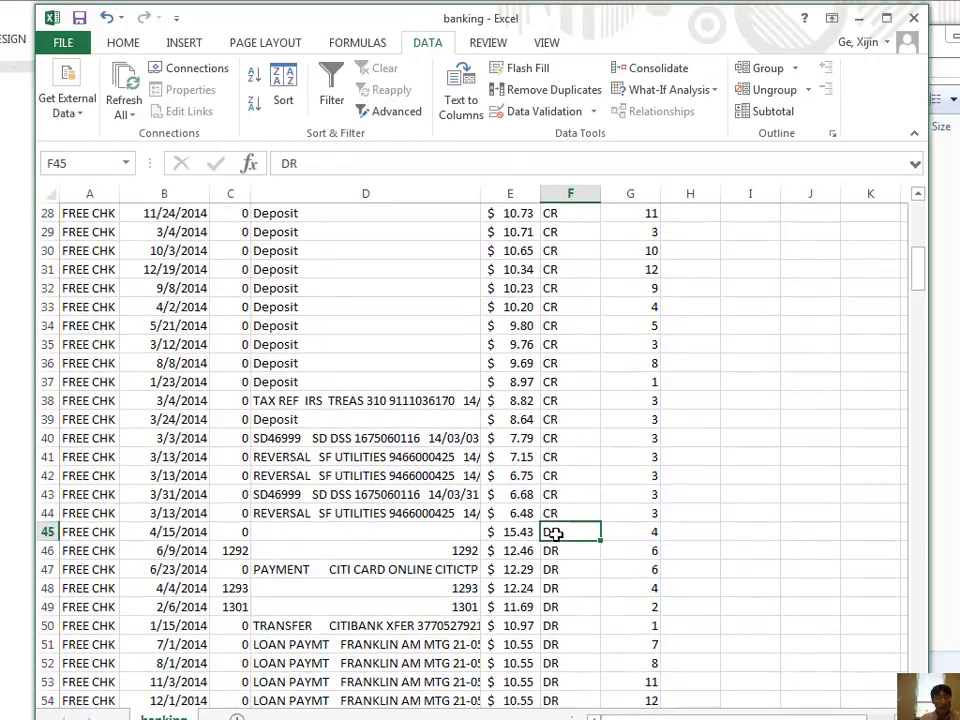
left_click(516, 533)
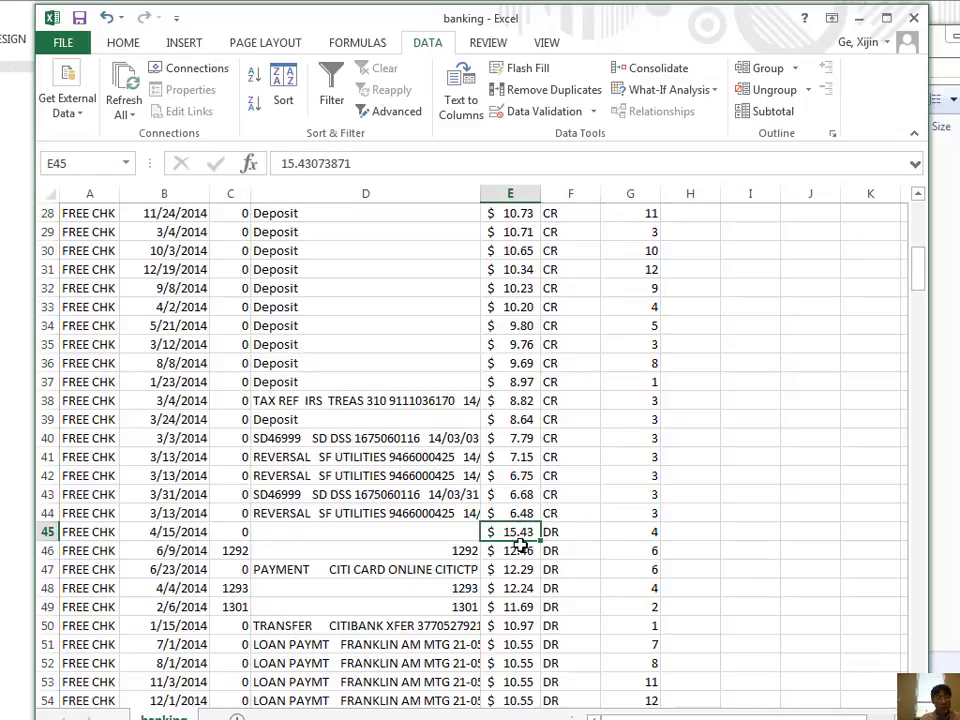
left_click_drag(520, 541, 521, 551)
left_click(606, 529)
left_click(543, 512)
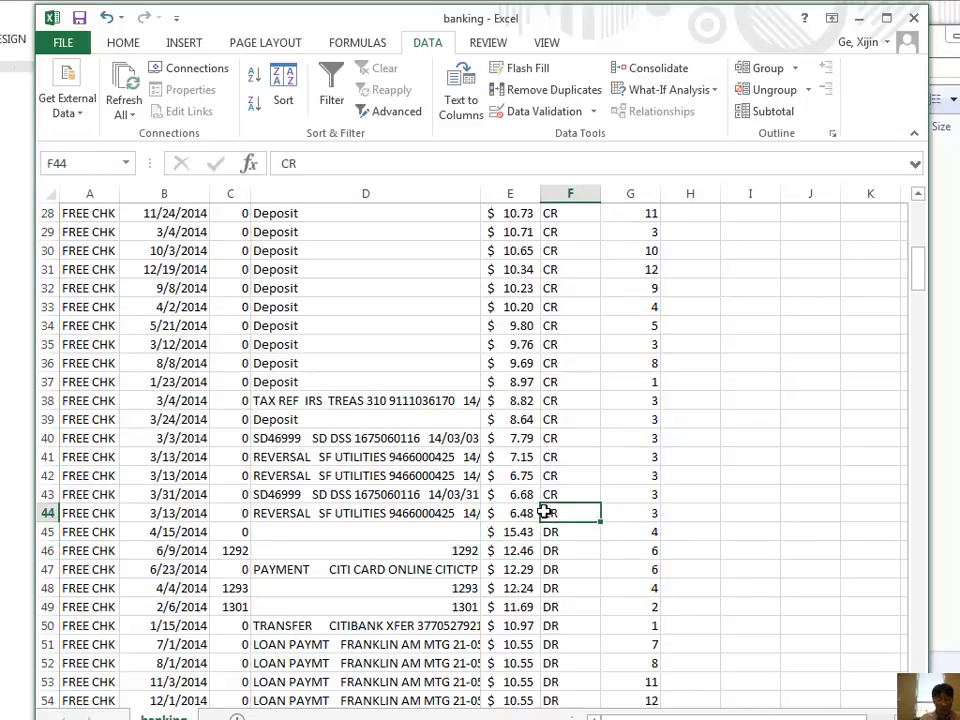
Step: Undo the sort by CR/DR and Amount and clear the selection of the transactions
key("ctrl+Up")
key("ctrl+z")
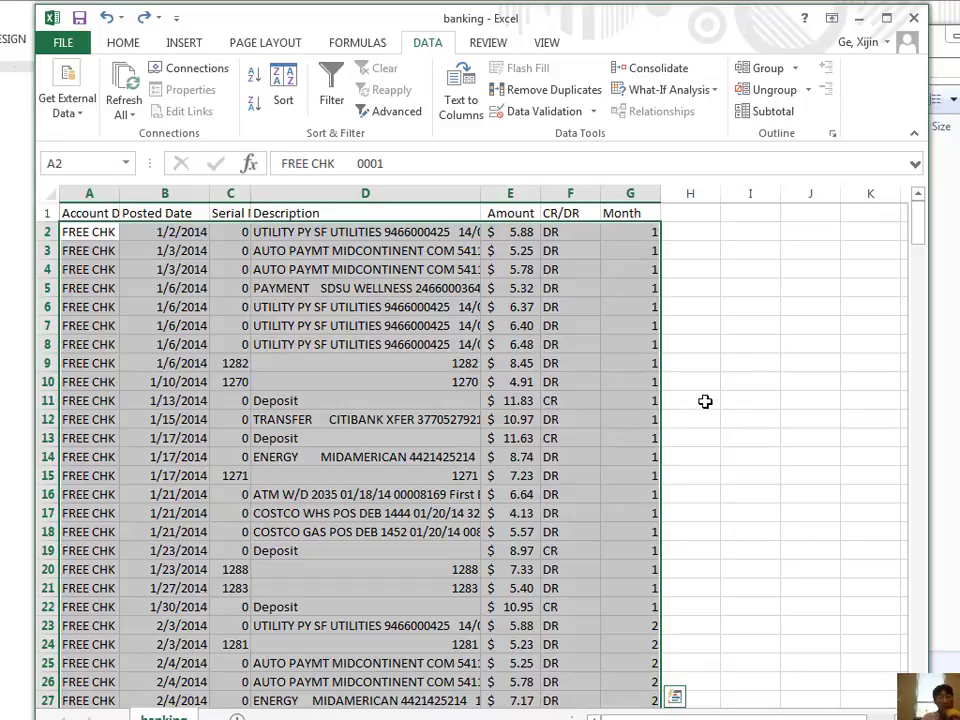
left_click(712, 395)
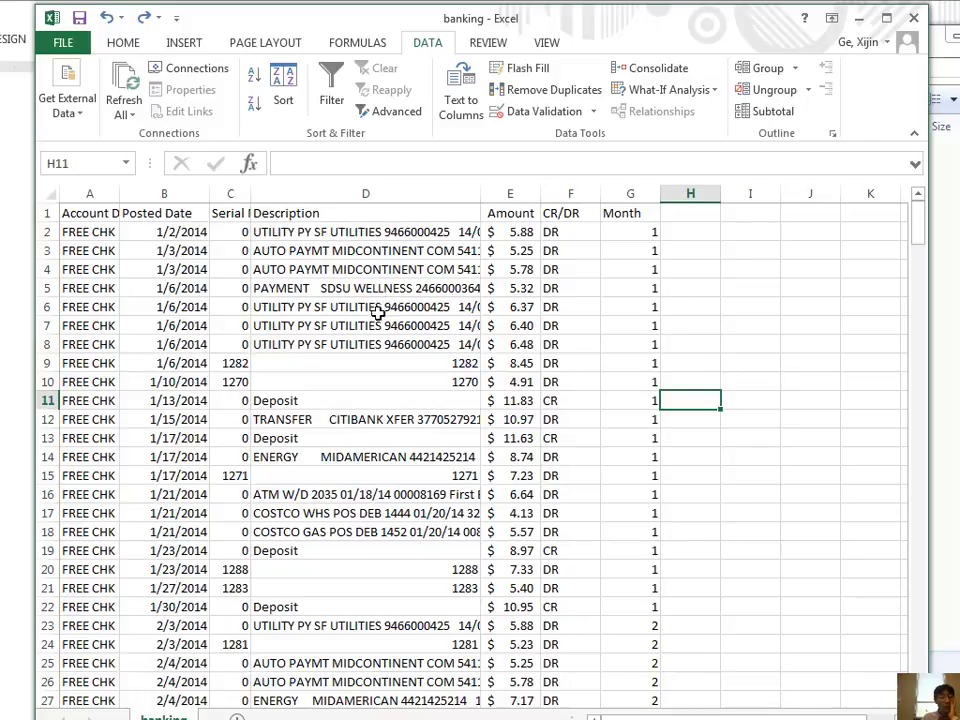
Step: Turn on filtering for the header row of the transactions table
left_click(171, 270)
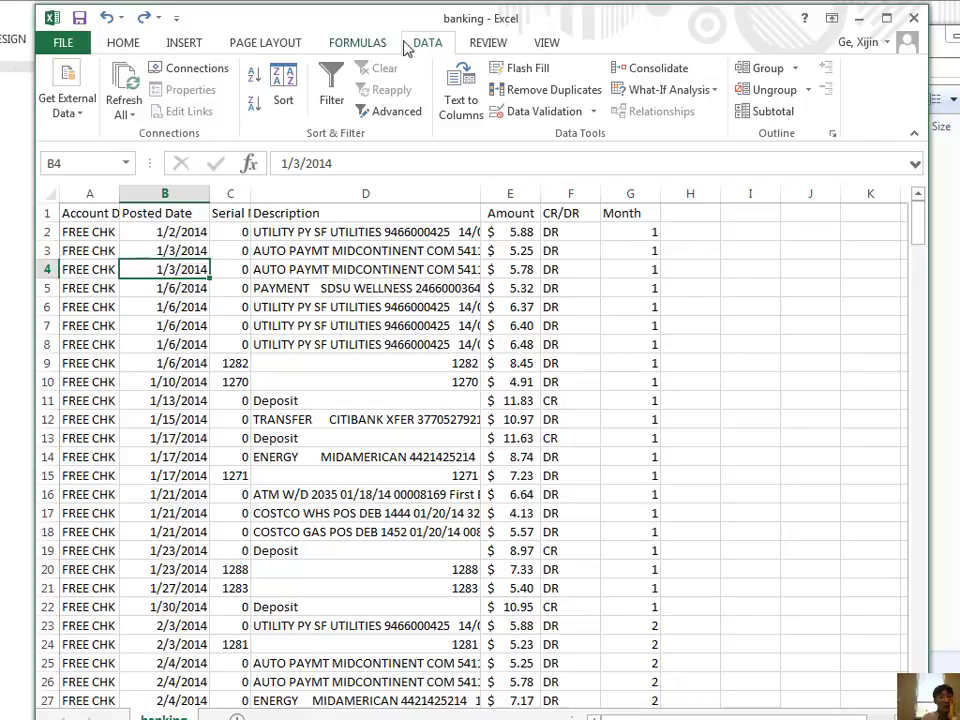
left_click(331, 90)
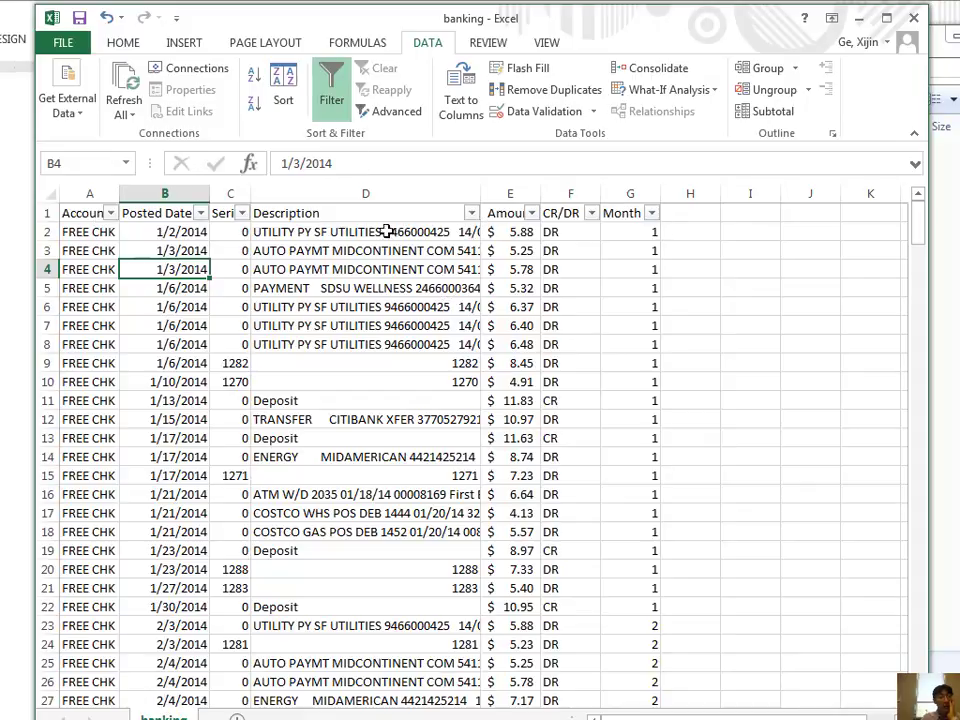
left_click(557, 324)
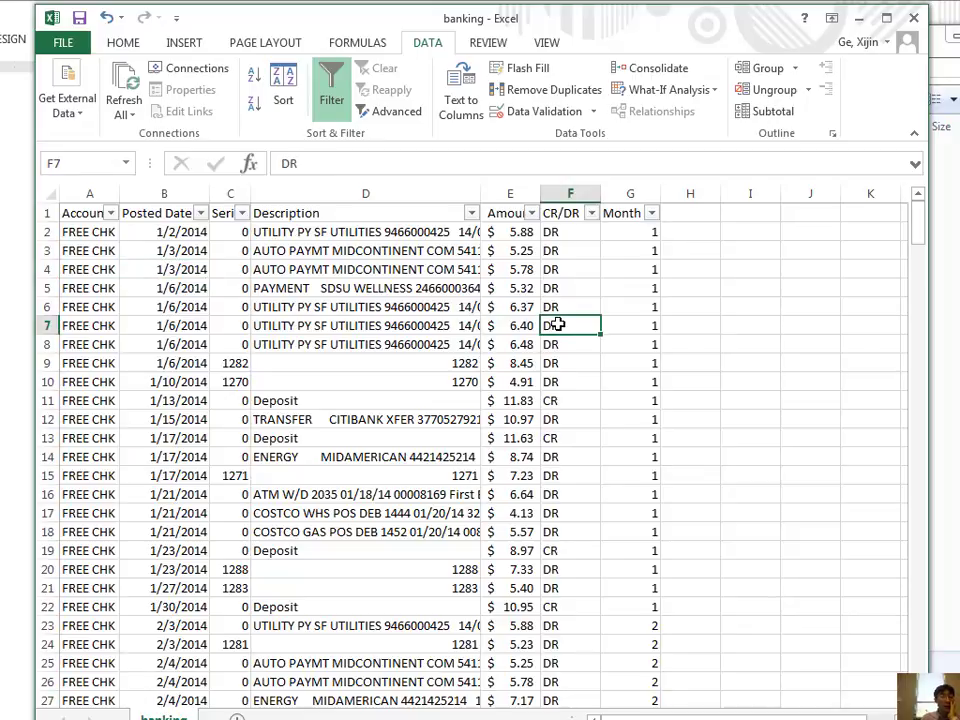
left_click(373, 234)
left_click(332, 212)
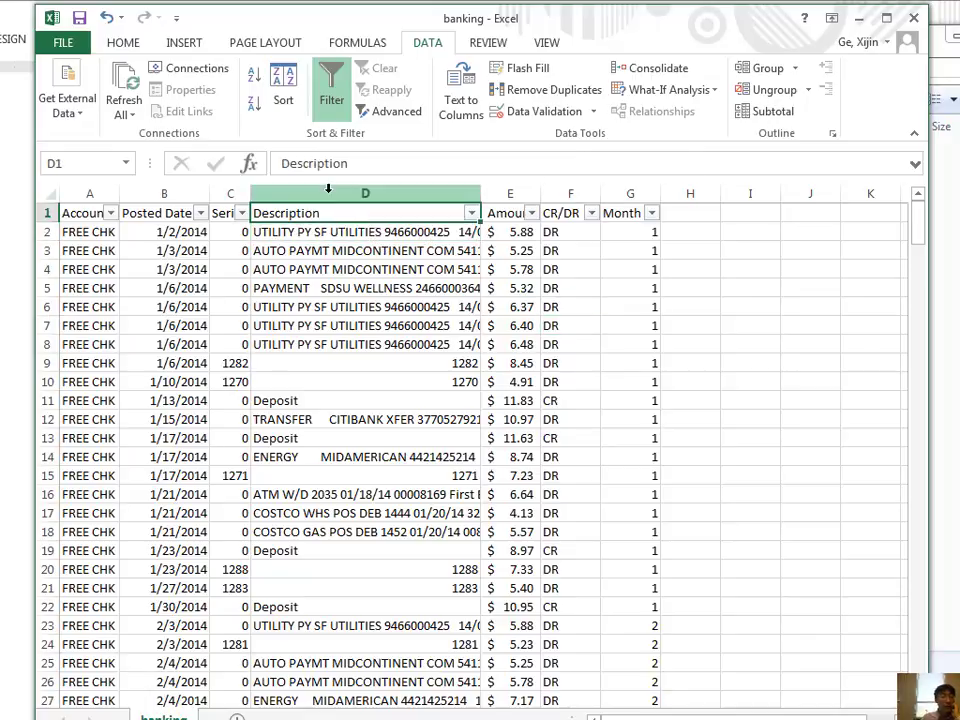
Step: Filter the Description column to show only the transactions with blank descriptions
left_click(328, 192)
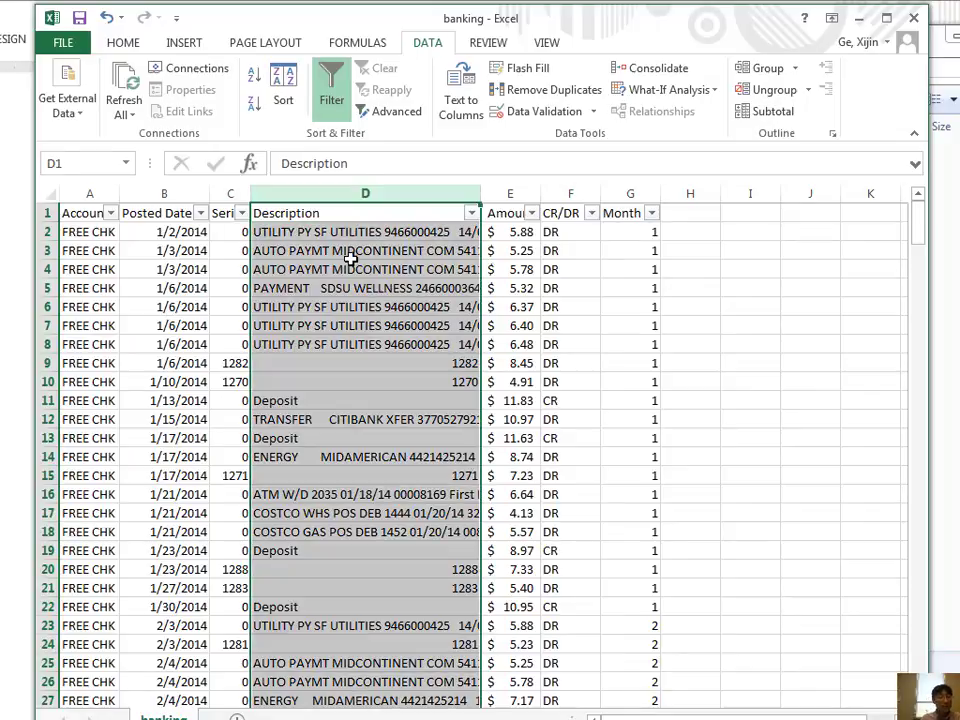
left_click(471, 213)
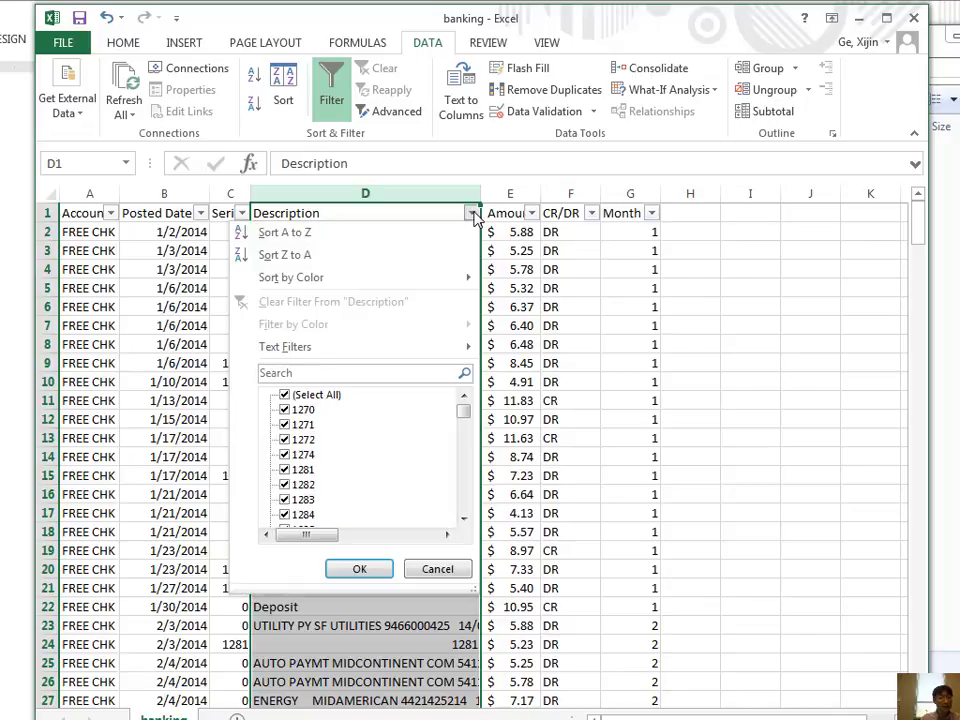
left_click(288, 396)
left_click_drag(468, 412, 465, 516)
left_click(302, 516)
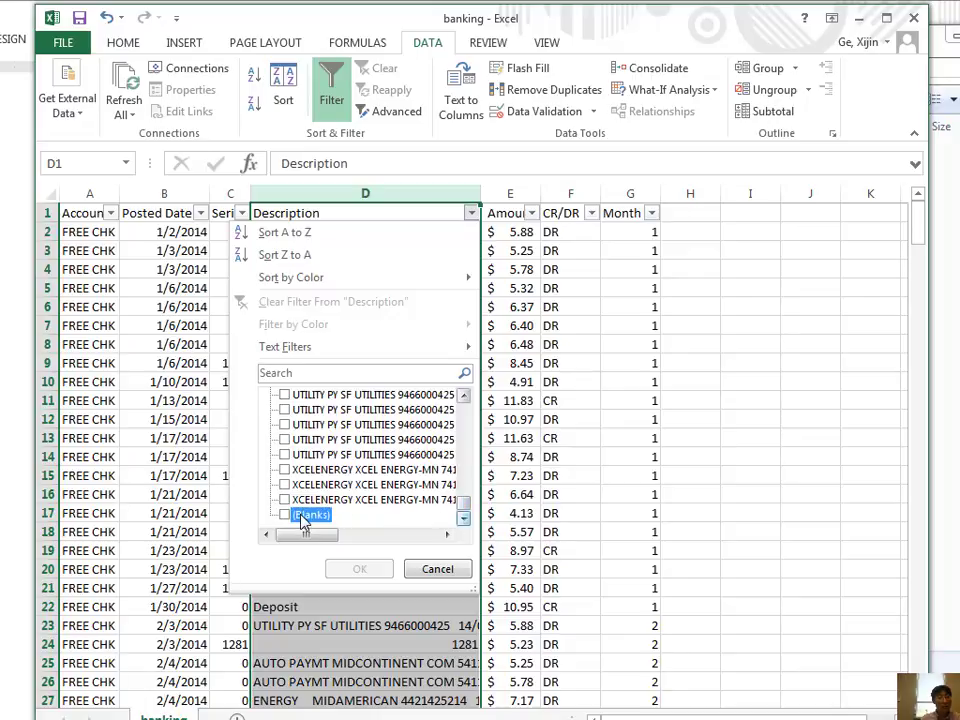
left_click(359, 568)
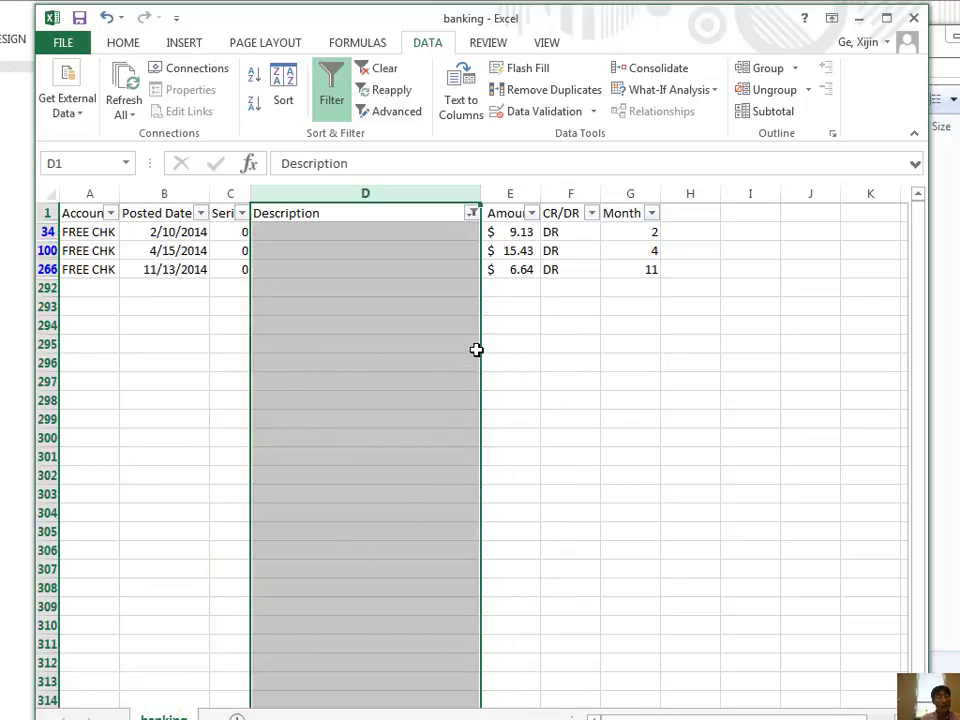
Step: Delete the filtered rows 34, 100 and 266 with blank descriptions, and turn filtering off
left_click(476, 349)
left_click_drag(44, 233, 44, 269)
right_click(277, 256)
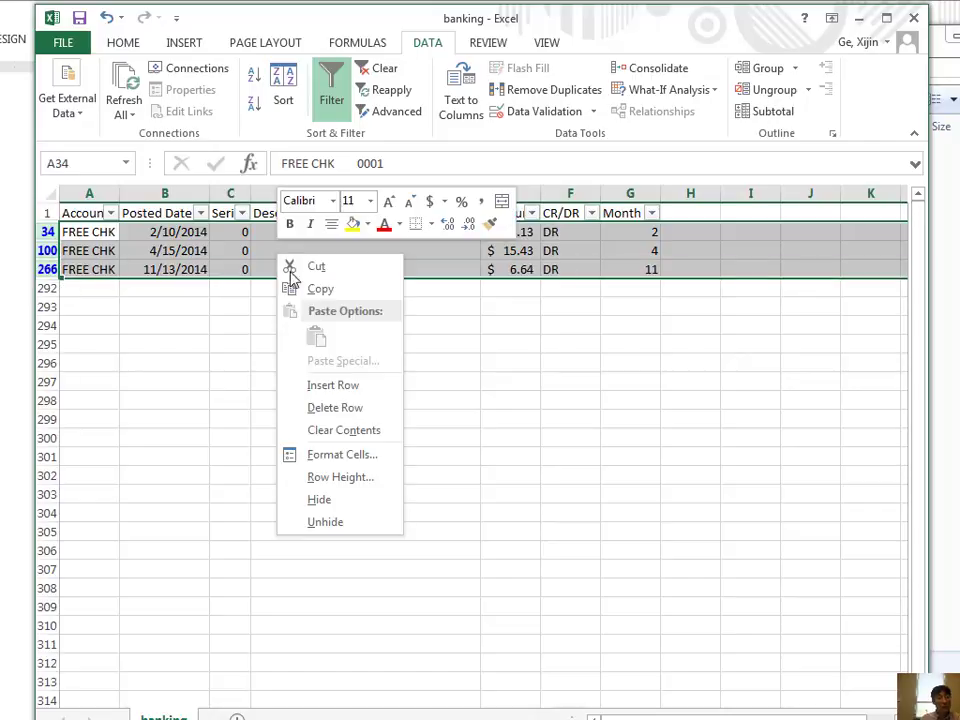
left_click(328, 407)
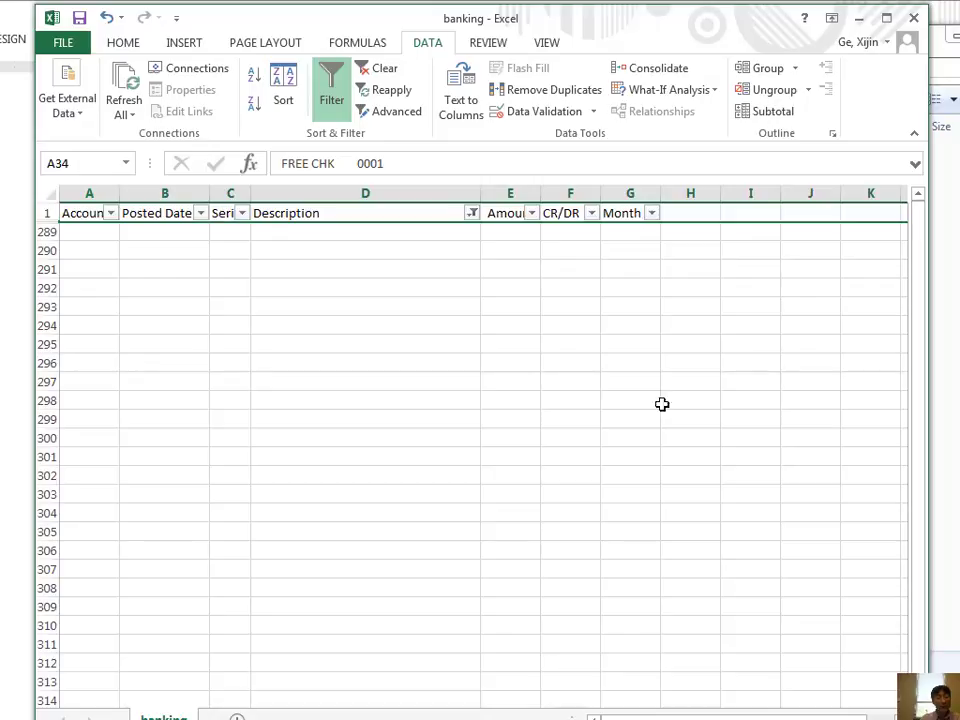
left_click(332, 100)
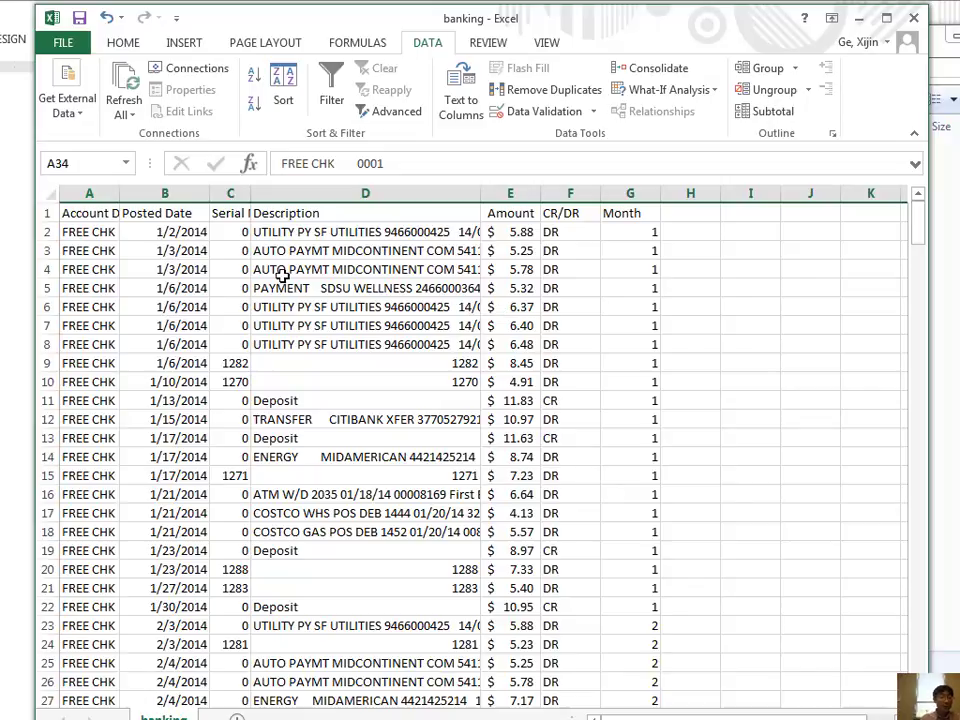
Step: Turn filtering back on and hide the CR transactions so only DR transactions are shown
left_click(238, 270)
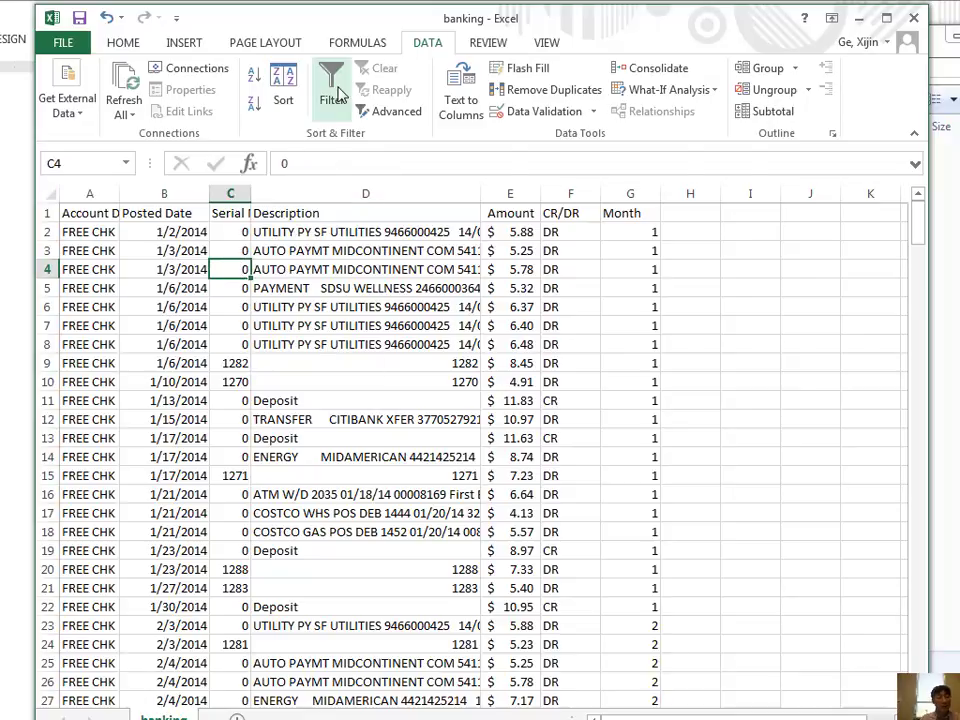
left_click(335, 105)
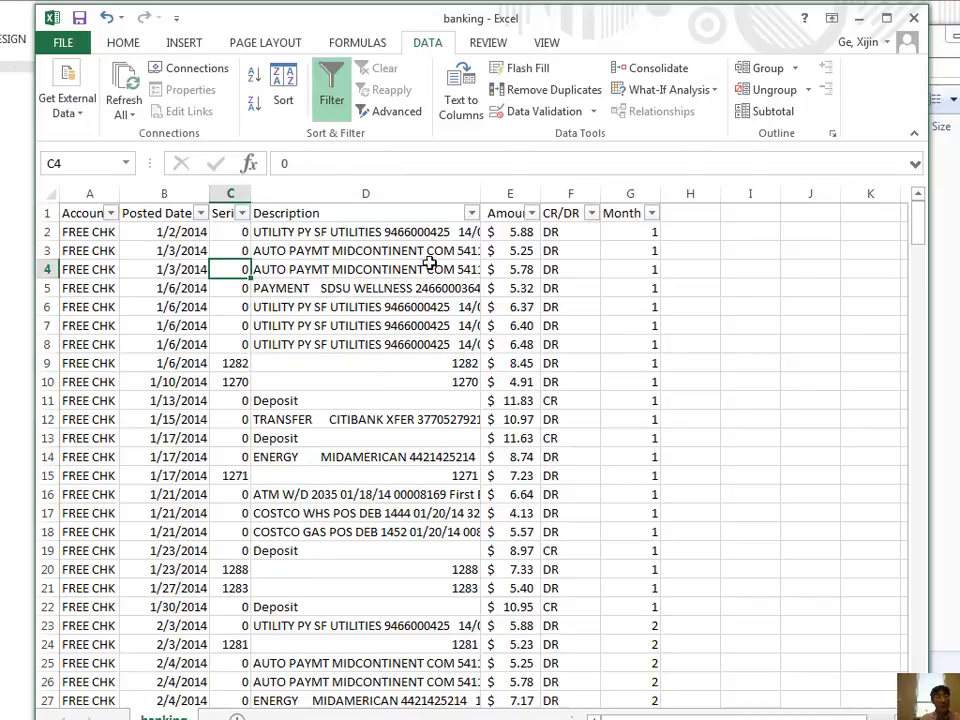
left_click(592, 215)
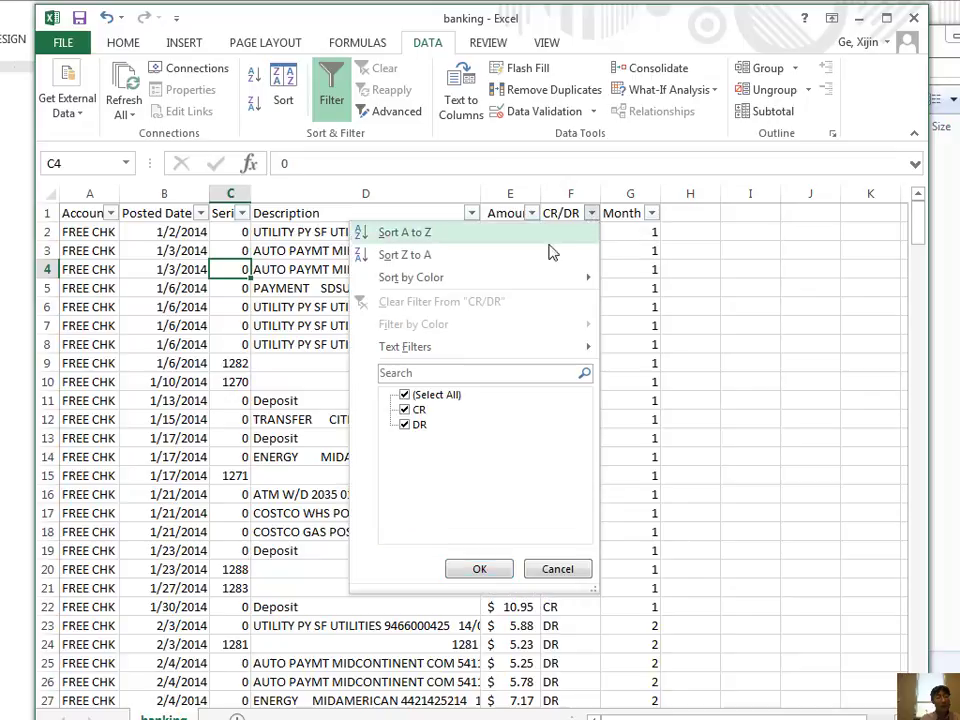
left_click(405, 410)
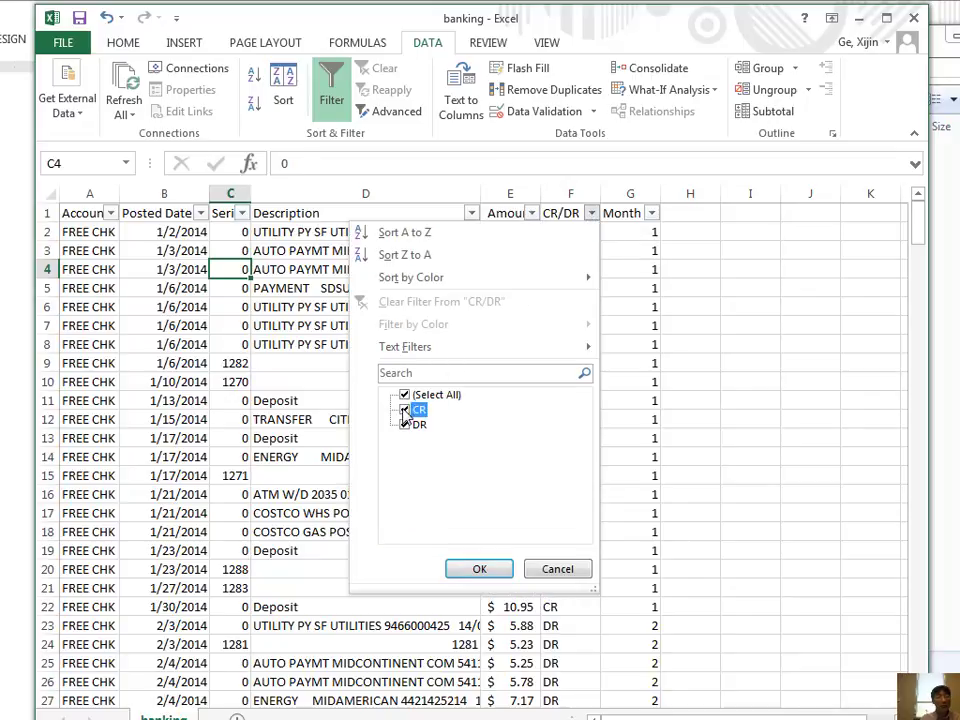
left_click(490, 571)
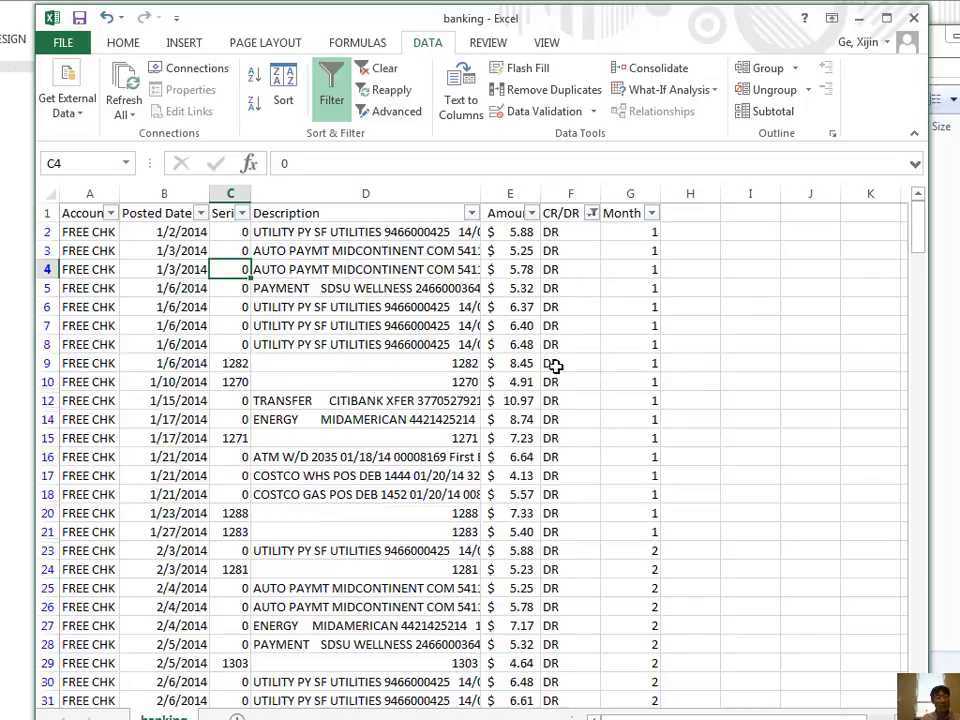
Step: Filter the Amount column with a number filter for values greater than 10
left_click(531, 214)
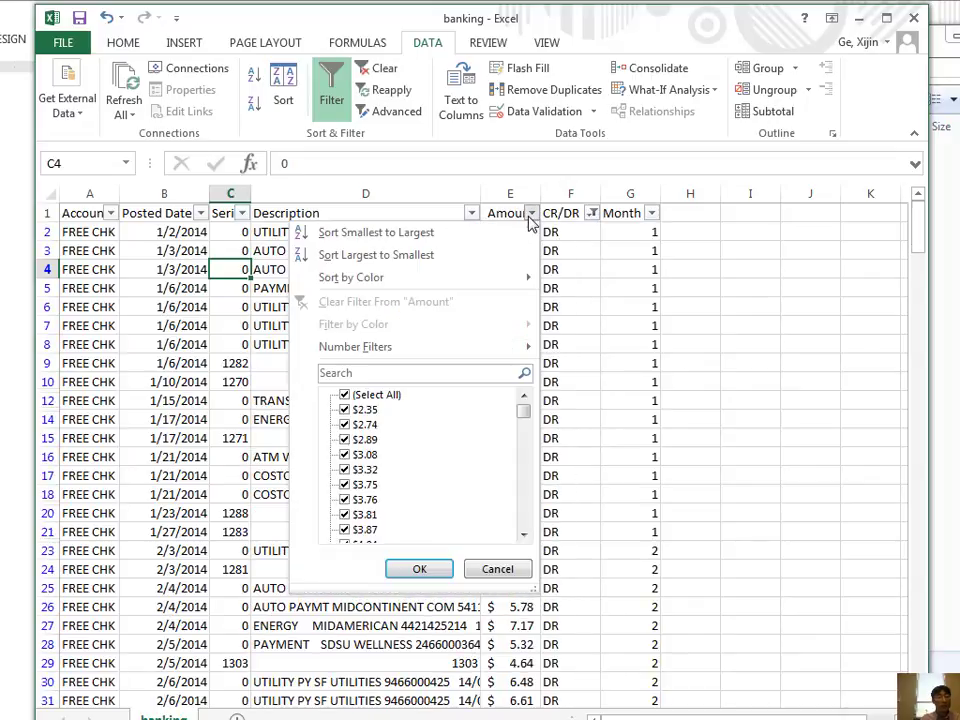
left_click(360, 347)
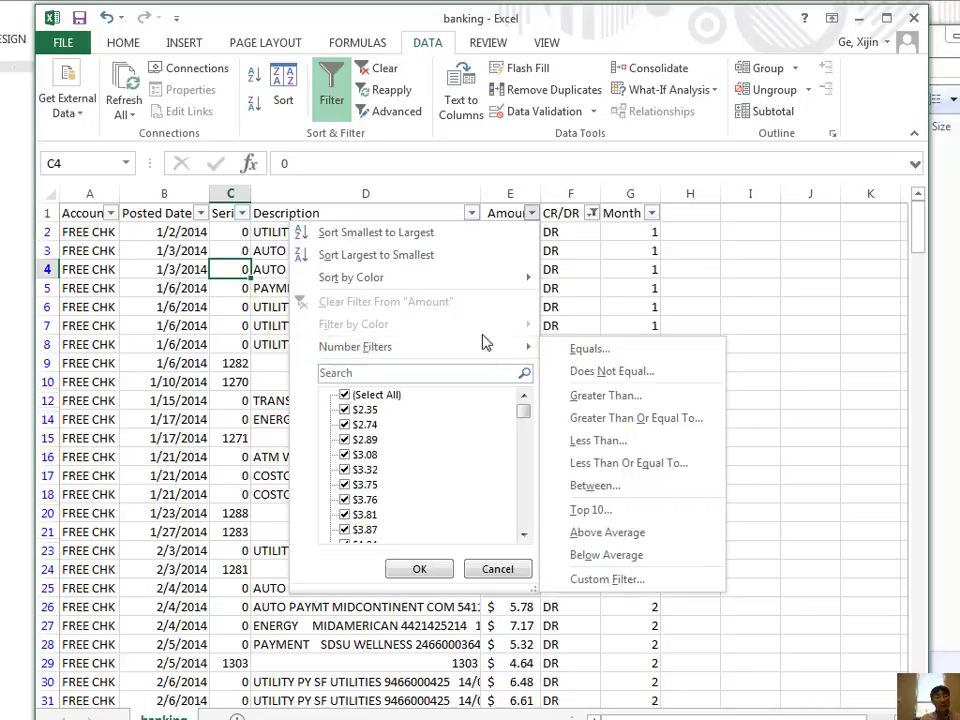
left_click(606, 395)
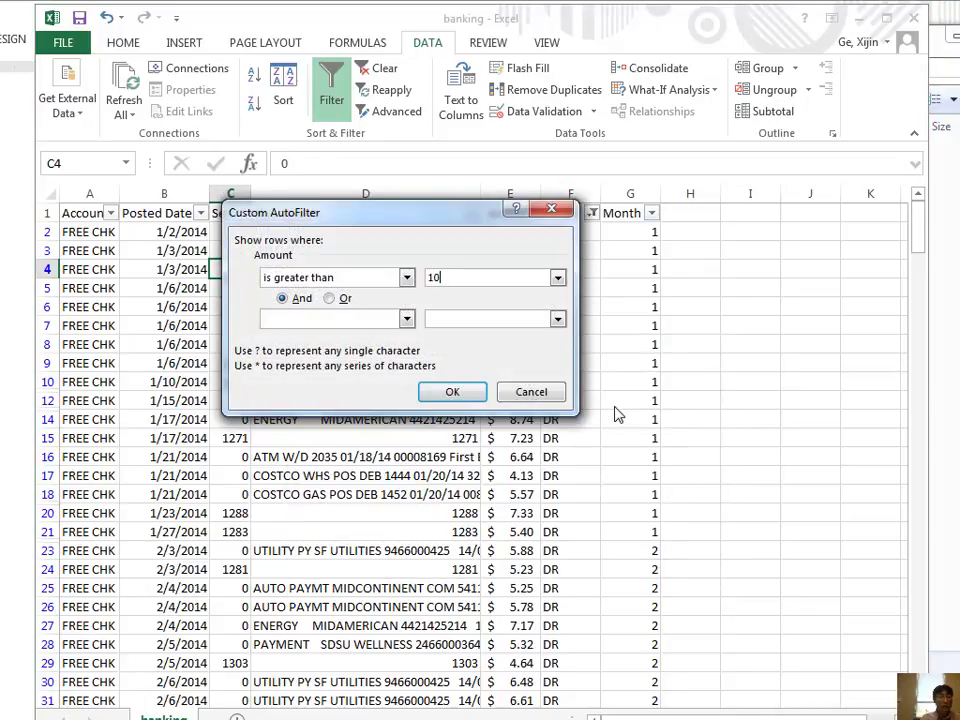
left_click(452, 391)
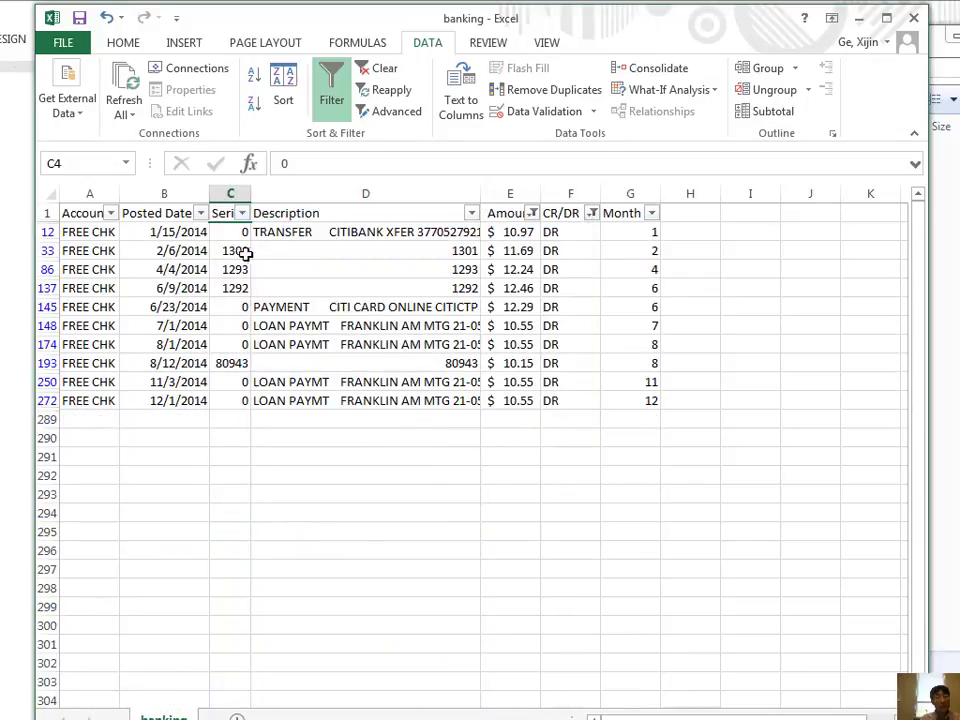
Step: Review the filtered large debit transactions in columns A to G, and turn filtering off
left_click_drag(70, 233, 634, 402)
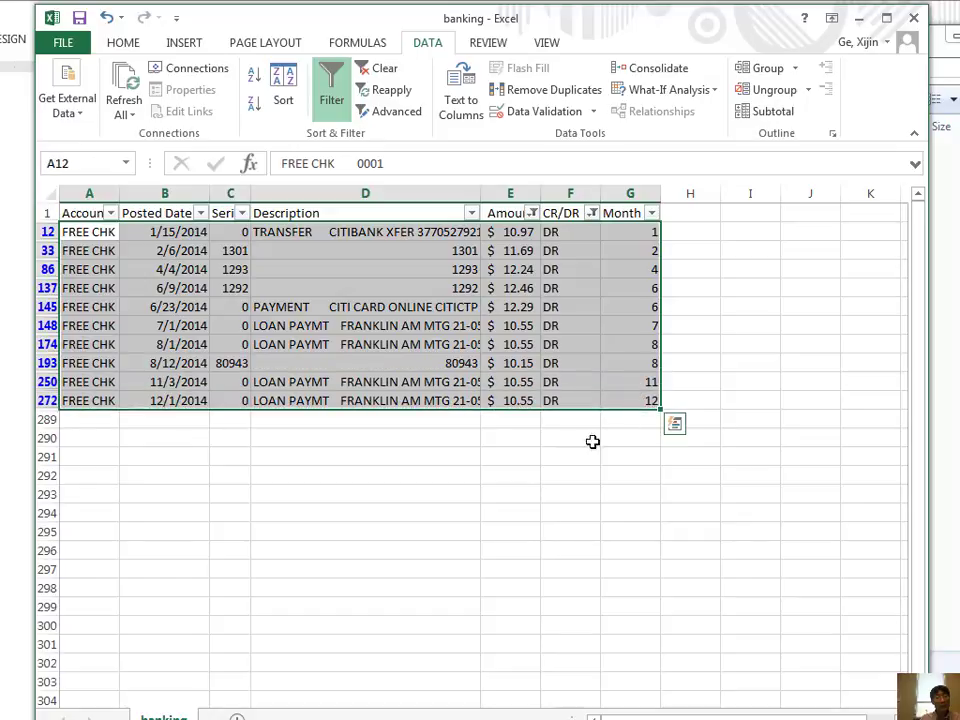
left_click(567, 457)
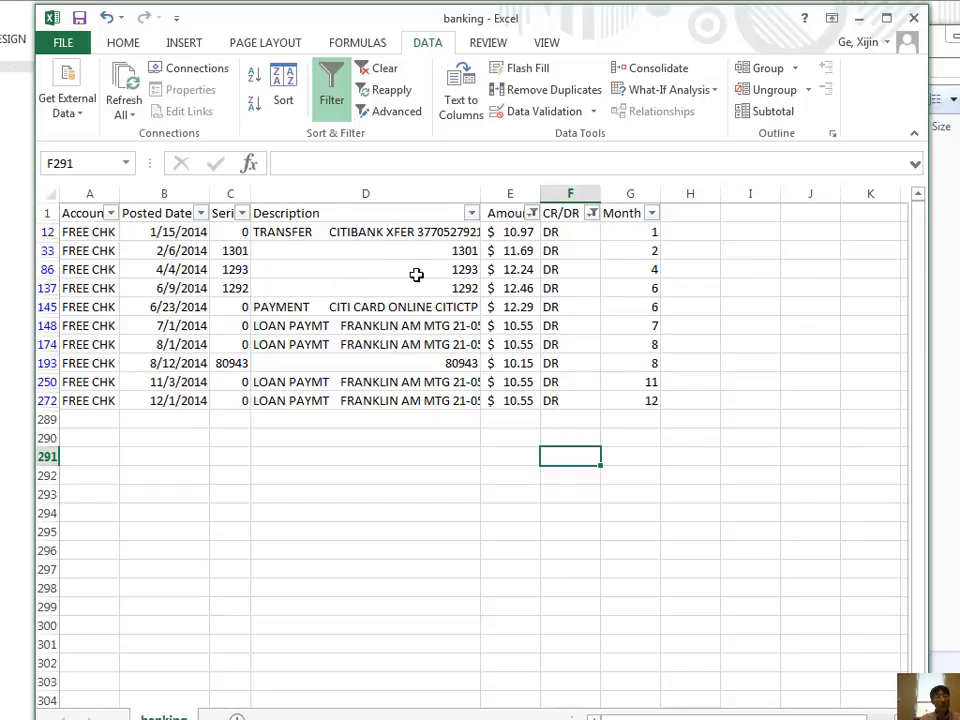
left_click(332, 92)
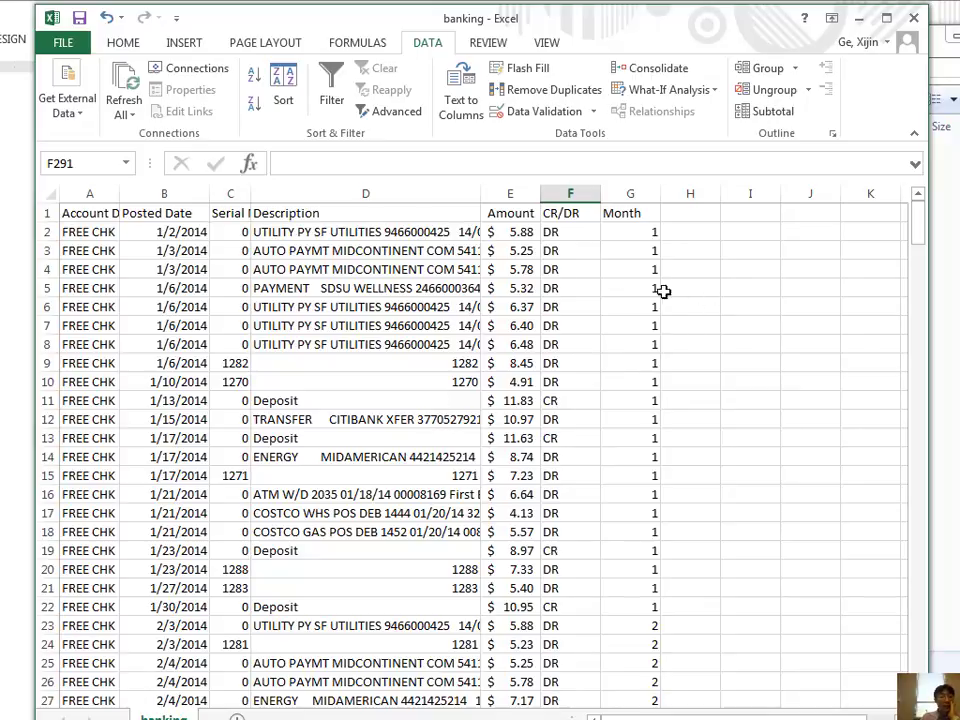
left_click(516, 232)
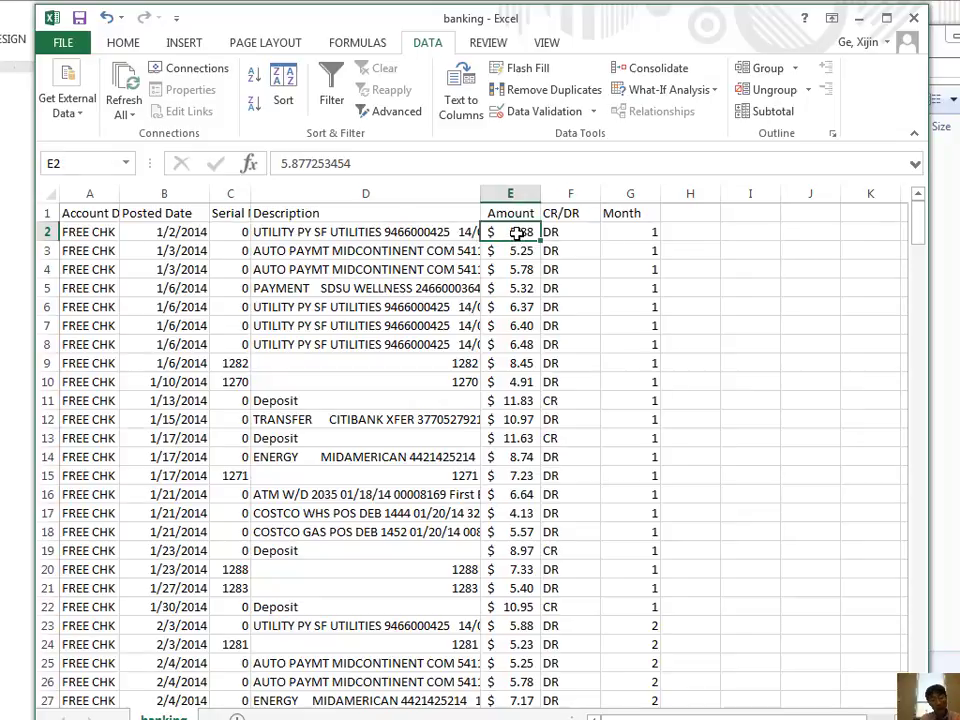
key("Down")
key("Up")
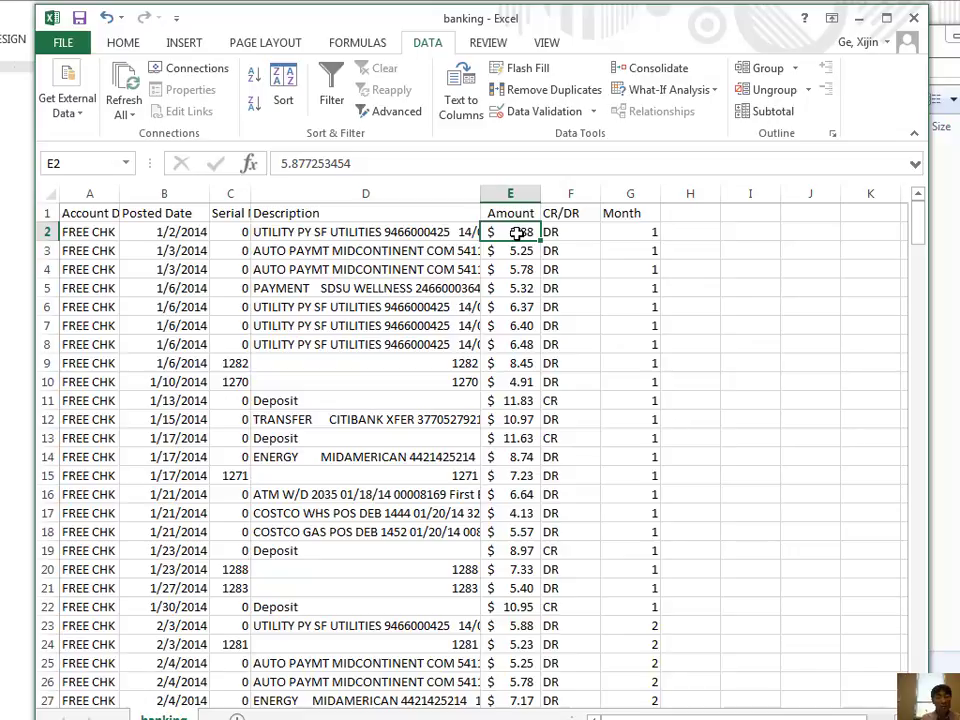
key("ctrl+shift+Down")
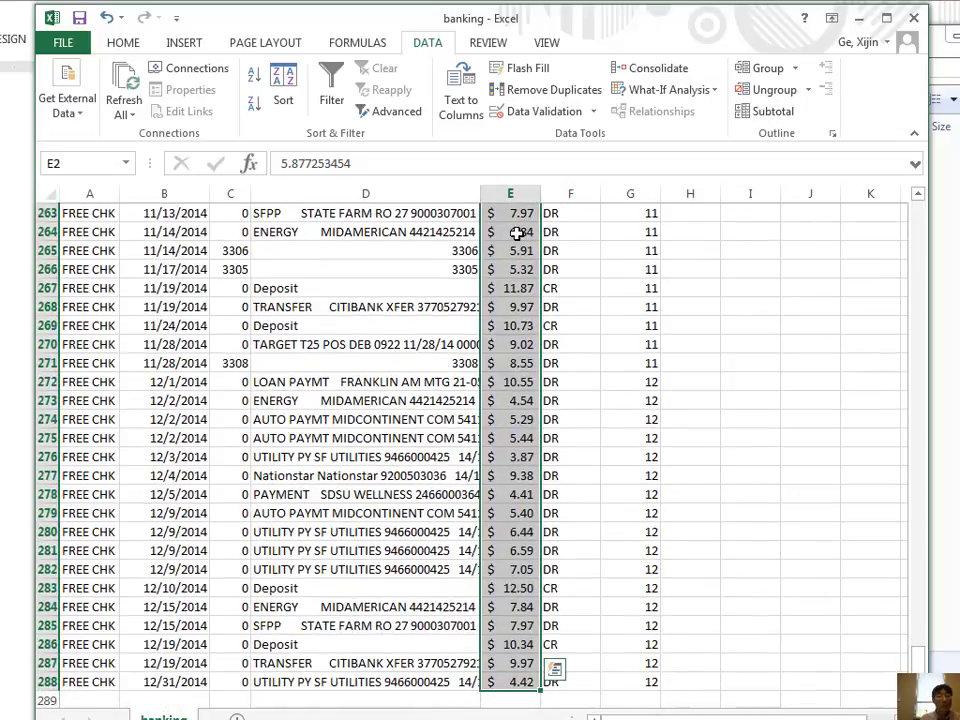
left_click(517, 232)
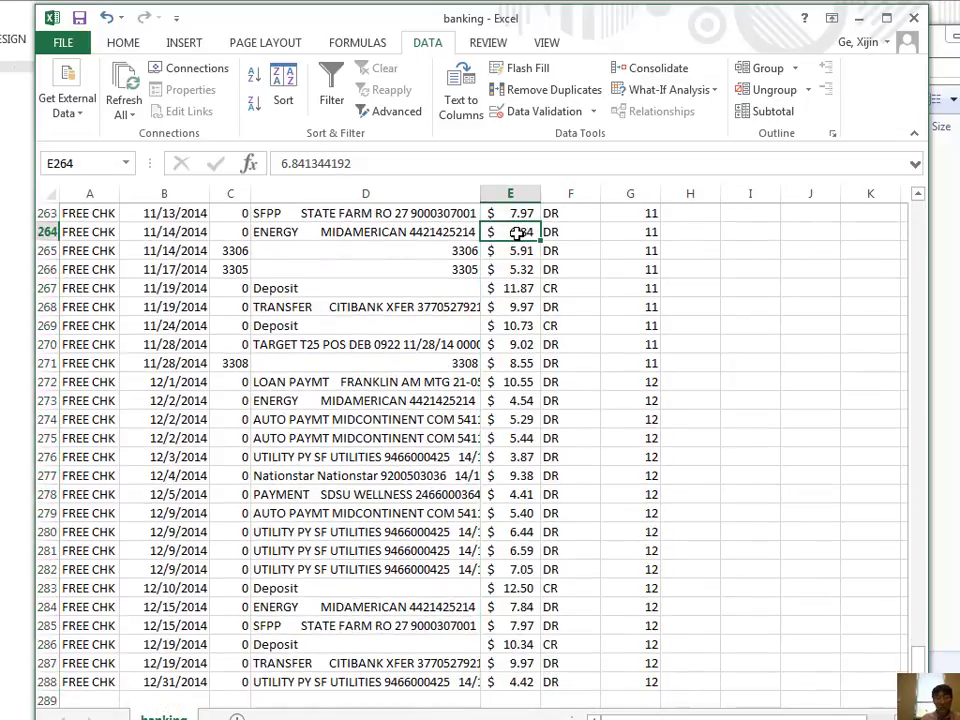
key("ctrl+Up")
key("Down")
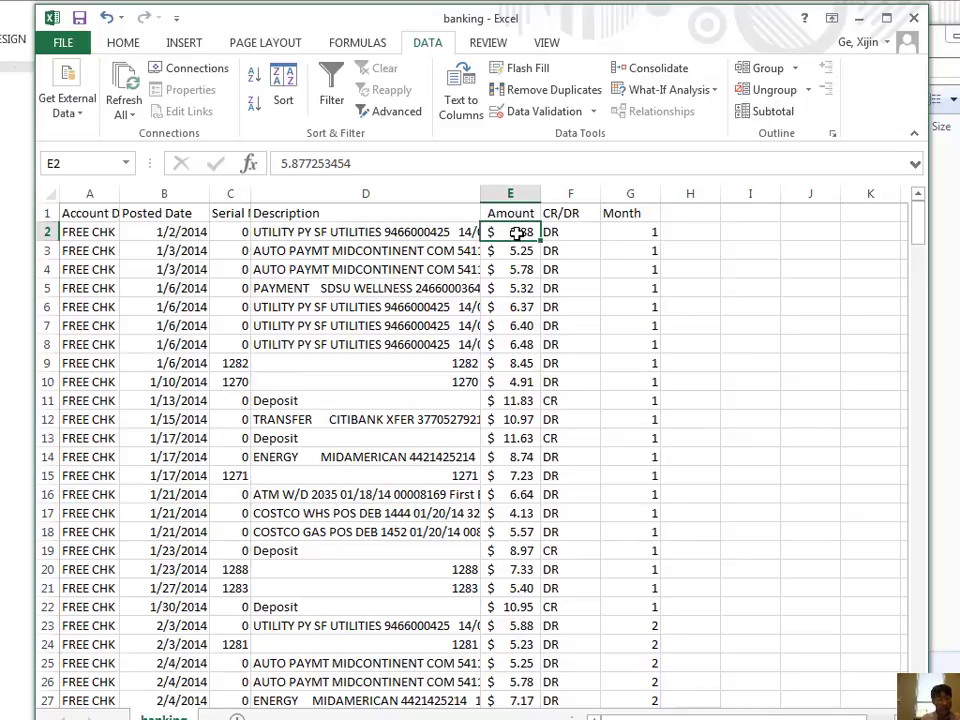
Step: Total the amounts in E2:E288 with AutoSum, placing the result in cell E289
key("ctrl+shift+Down")
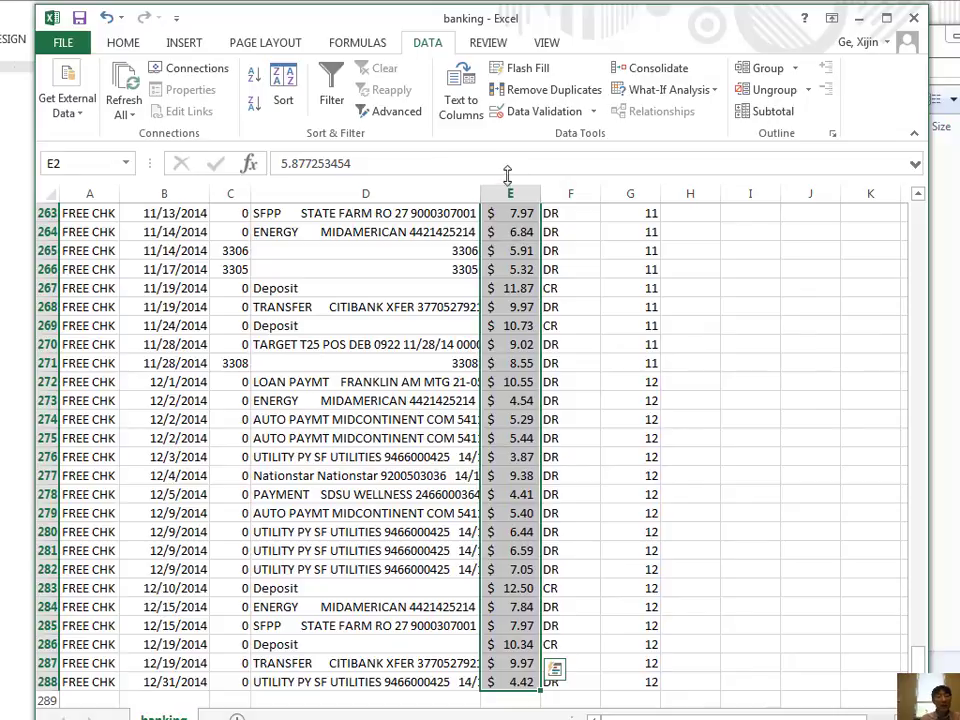
left_click(122, 42)
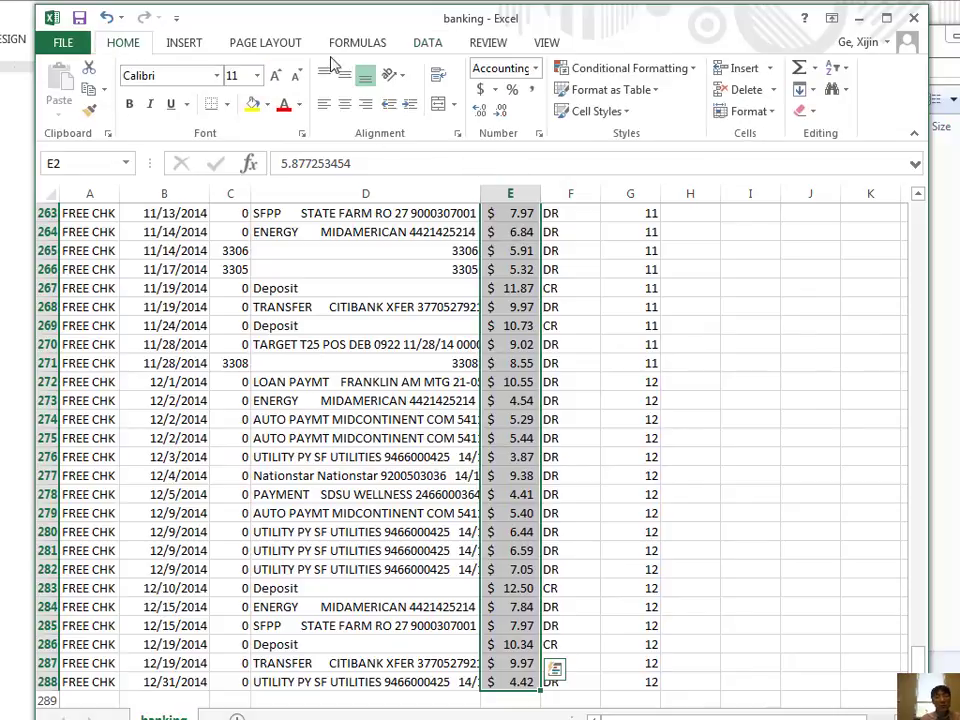
left_click(803, 74)
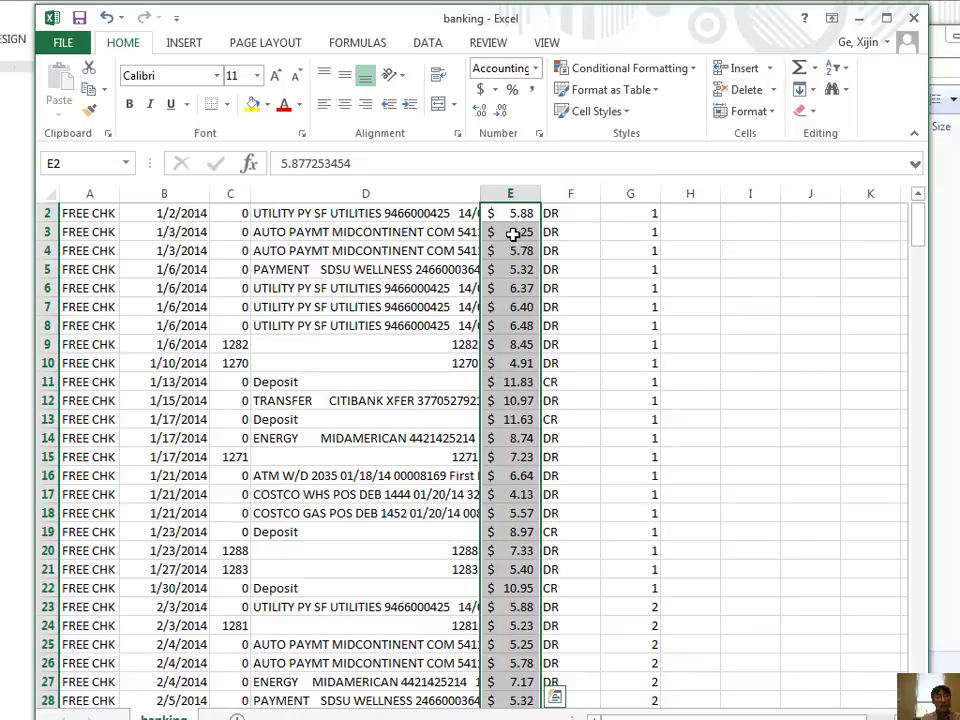
scroll(515, 290, "down", 20)
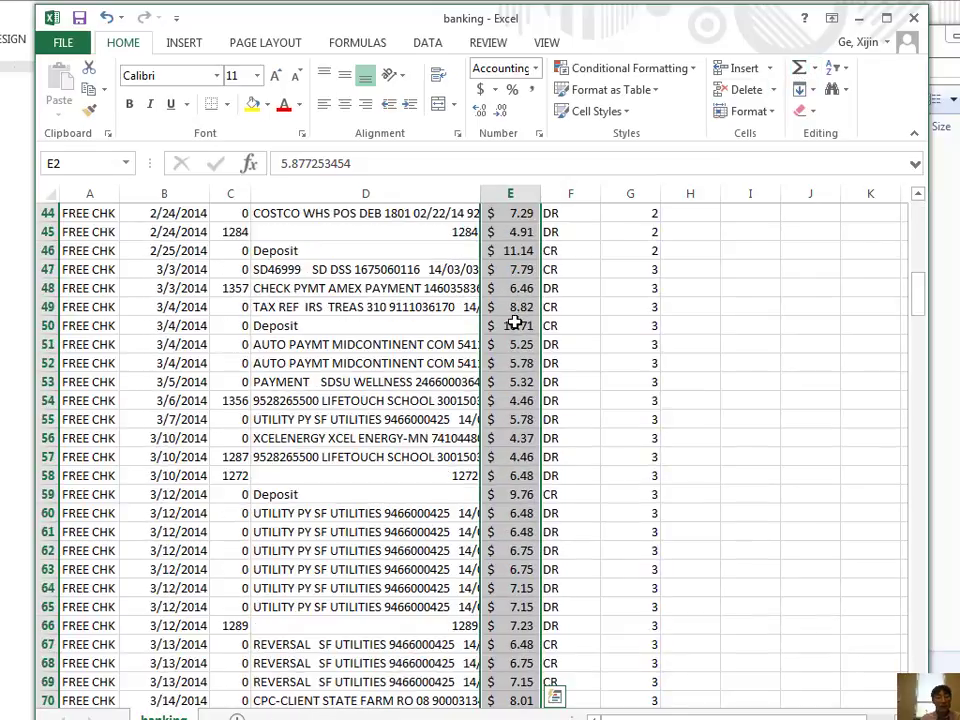
scroll(513, 322, "down", 20)
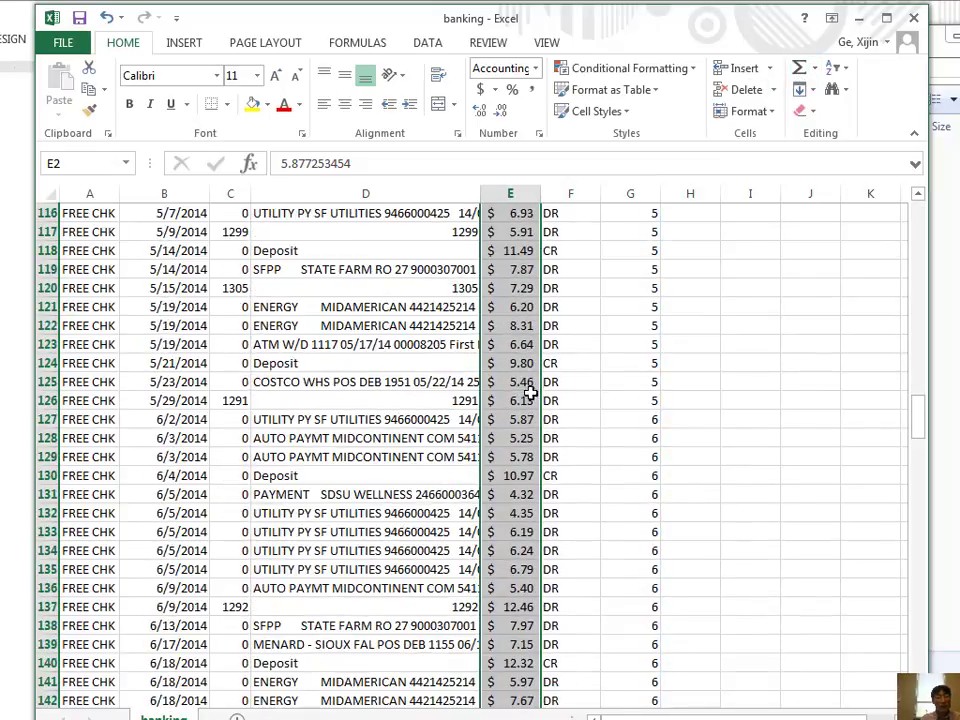
scroll(536, 503, "down", 20)
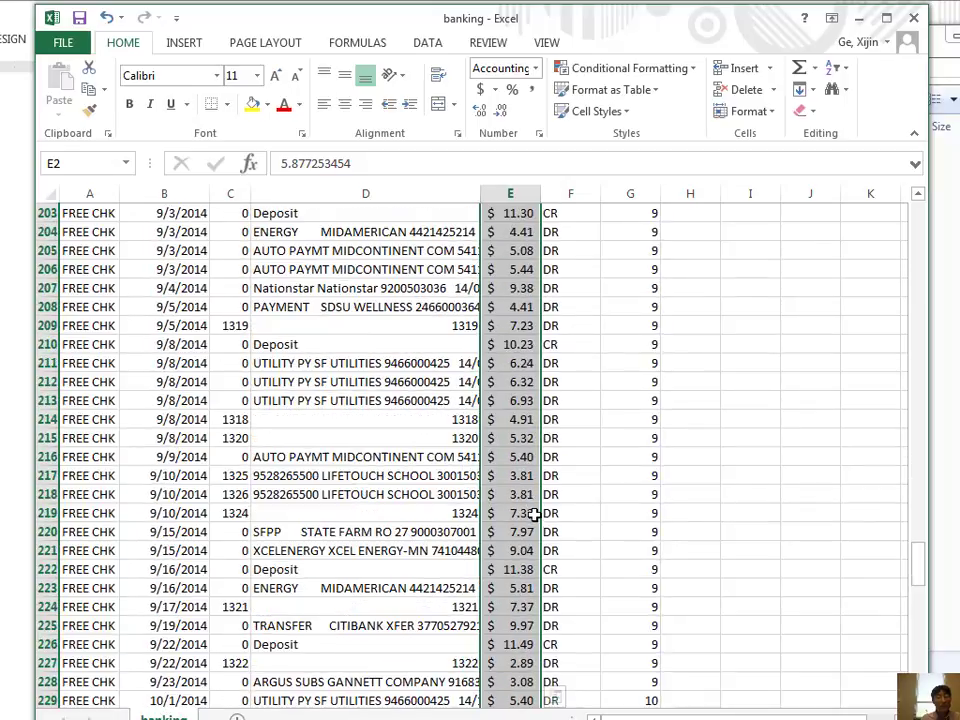
scroll(540, 555, "down", 14)
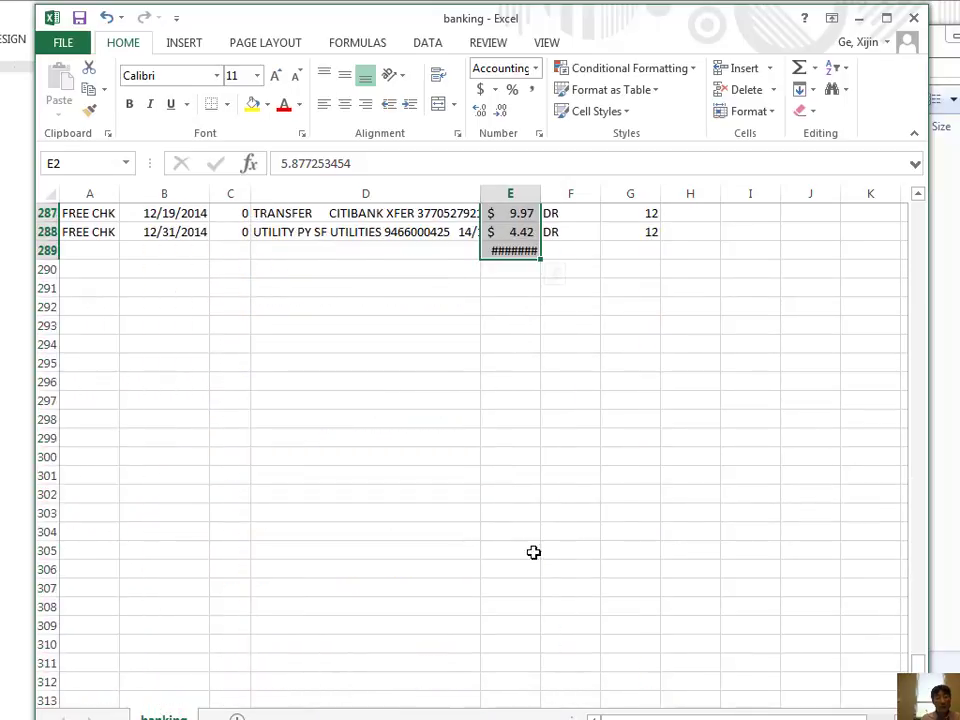
Step: Widen the Amount column so the total in E289 fits
scroll(533, 554, "up", 3)
left_click(533, 525)
left_click(521, 413)
left_click_drag(541, 193, 573, 193)
left_click(529, 456)
left_click(529, 418)
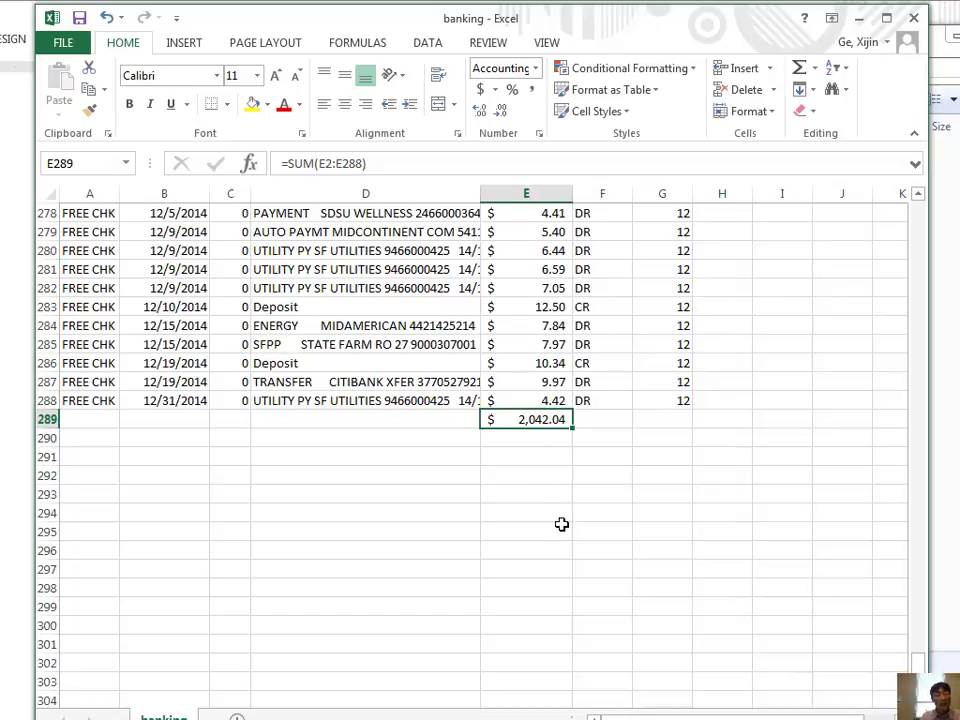
Step: Inspect the SUM formula and its range in cell E289, and delete the total
left_click(542, 455)
left_click(542, 419)
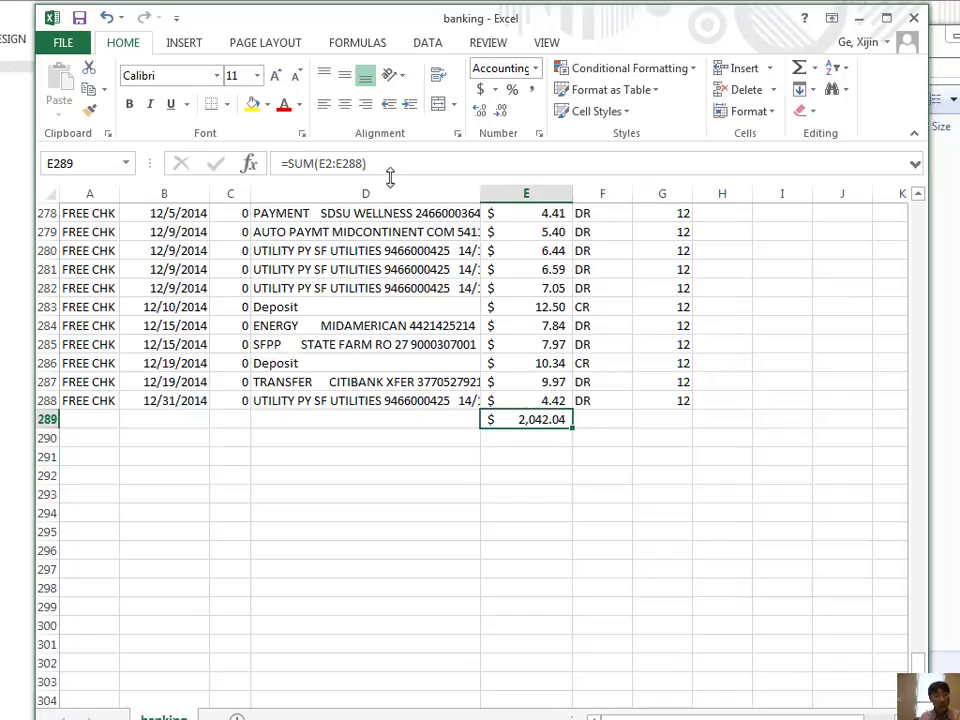
left_click(342, 163)
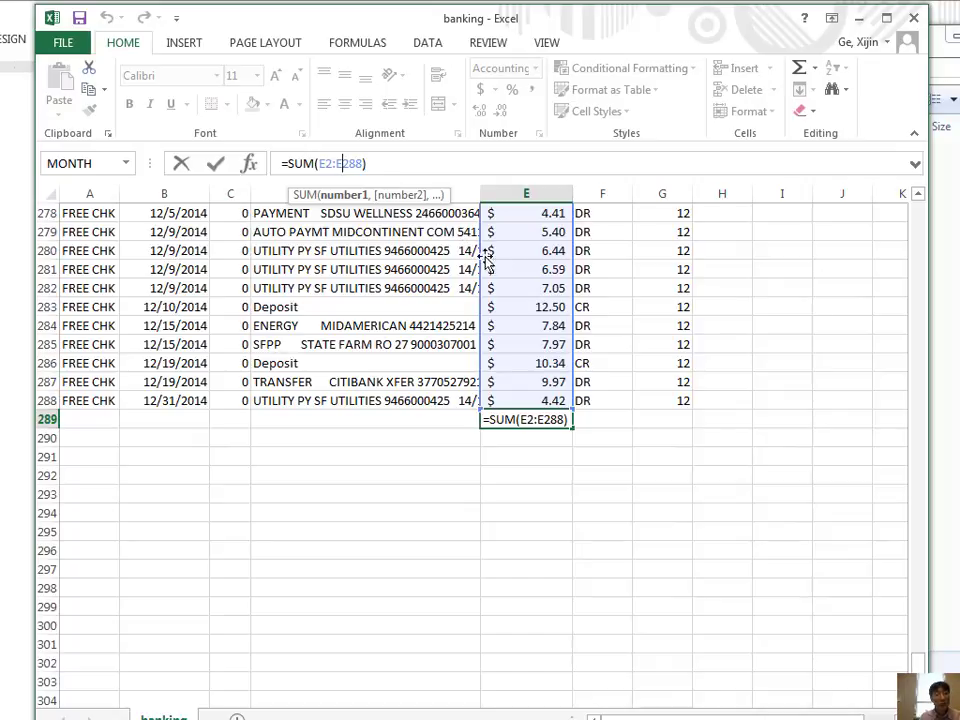
key("ctrl+Return")
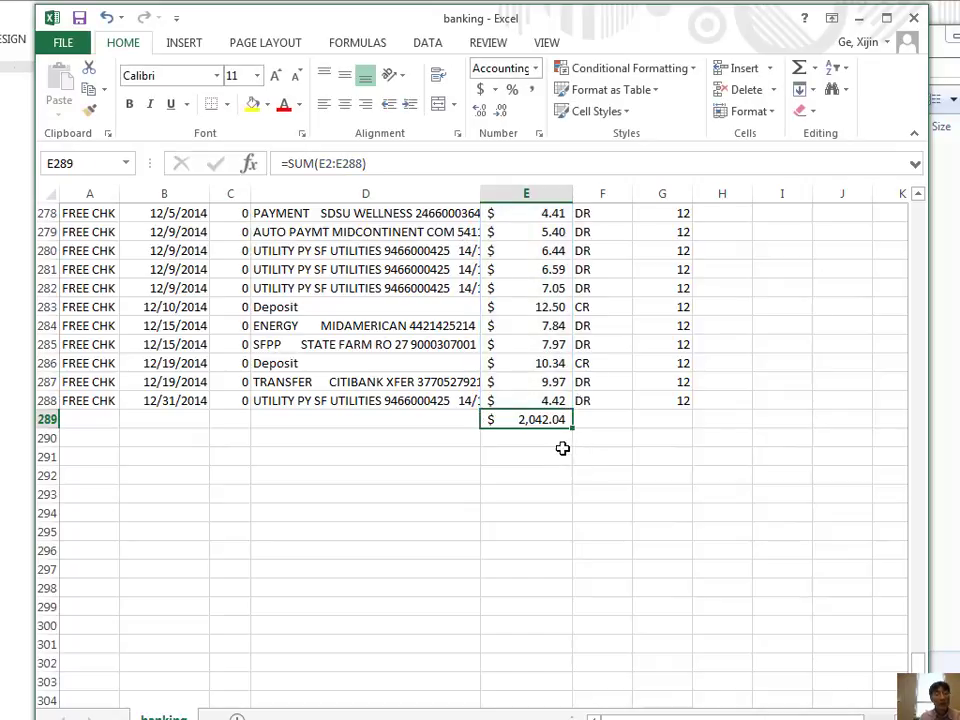
key("Delete")
Step: Write the formula =sum(E2:E288) in cell H2, entering the range by hand
key("Up")
key("ctrl+Up")
key("Down")
key("Right")
key("Right")
key("Right")
key("Right")
key("Left")
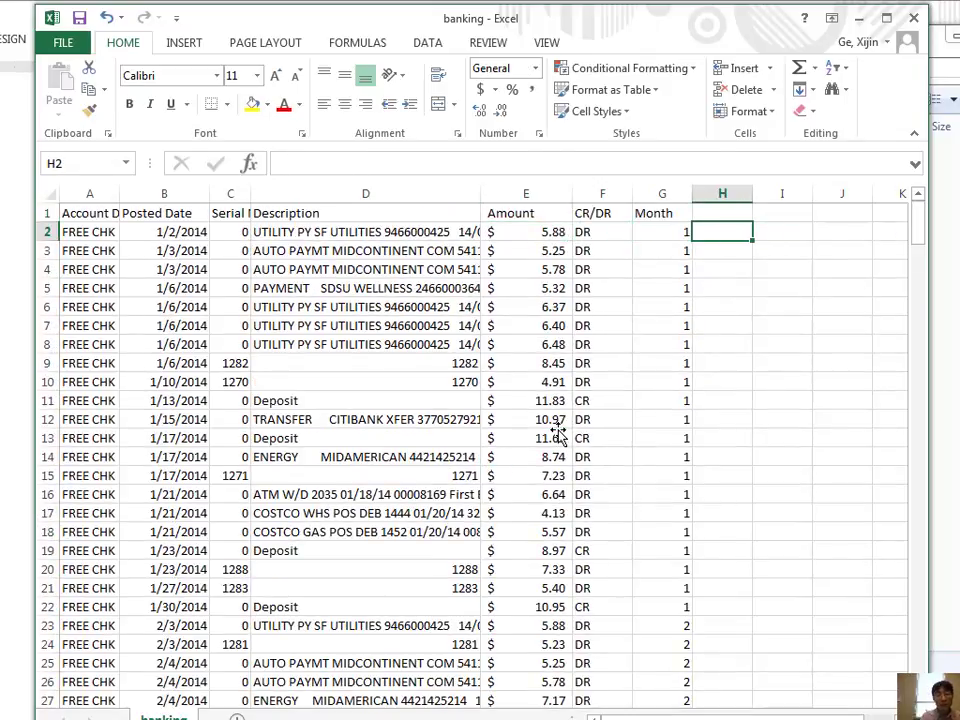
type("=")
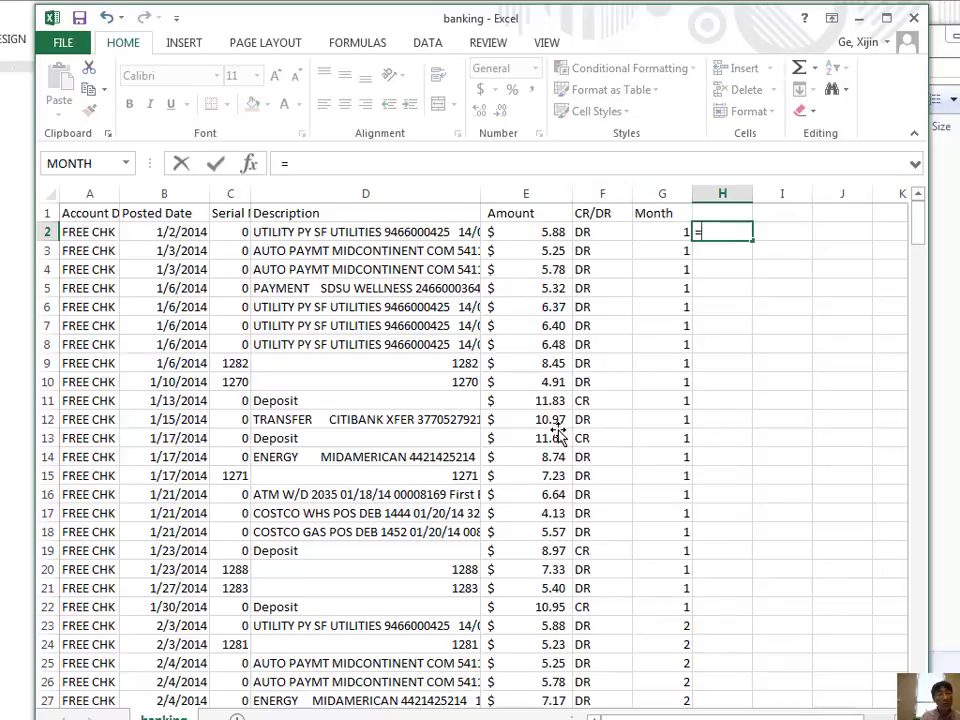
type("sum")
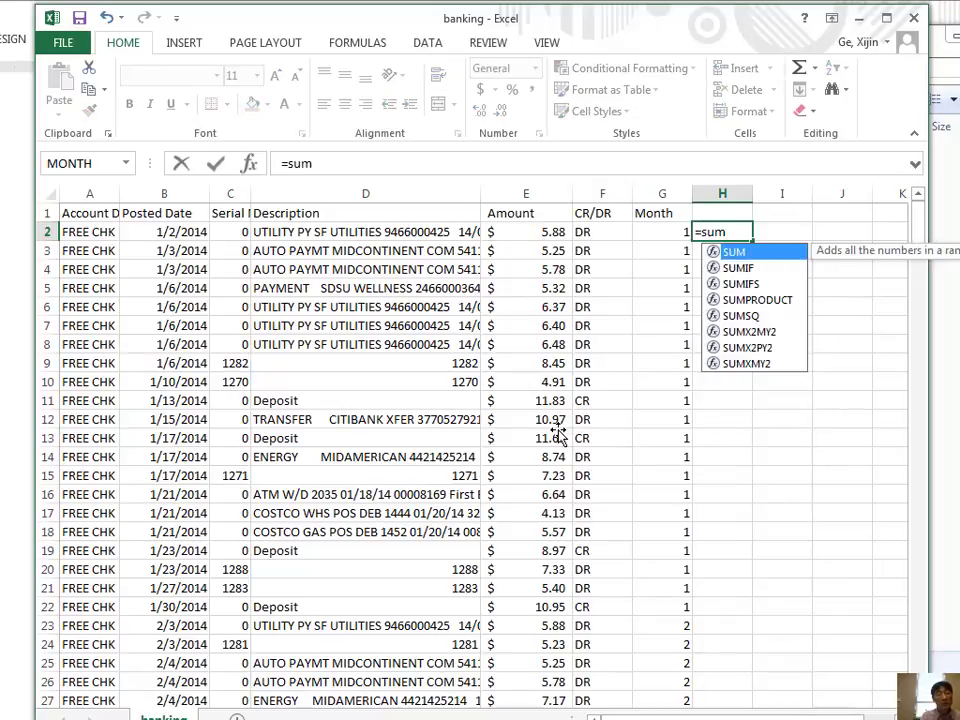
type("(")
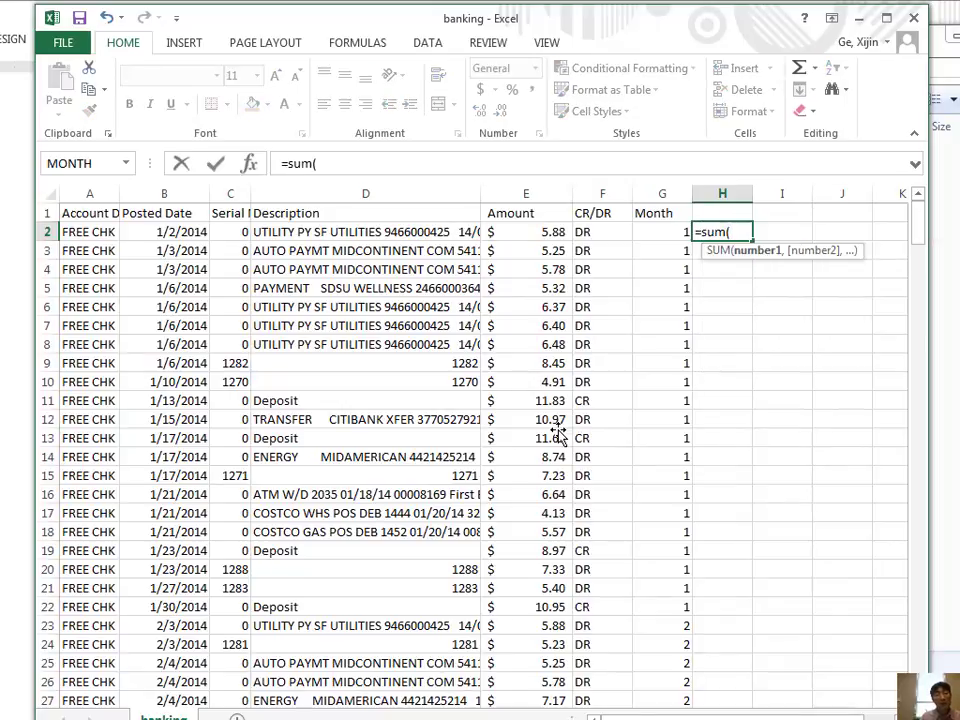
type("E2:")
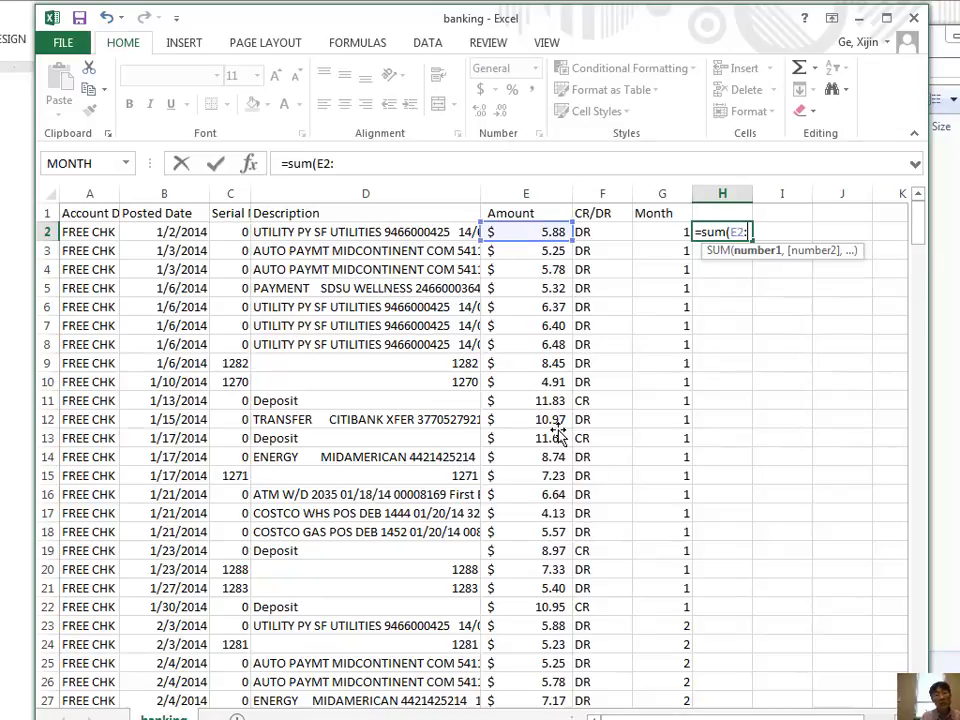
type("E288)")
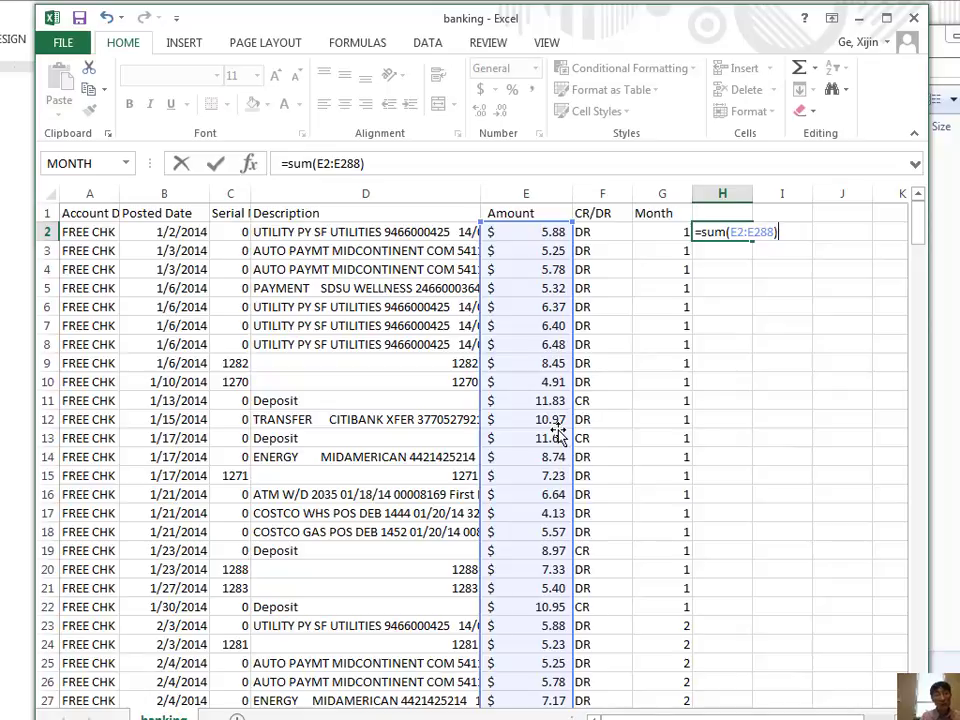
Step: Replace the hand-entered range in H2's SUM formula by selecting E2:E288 on the sheet, and complete the formula
key("BackSpace")
key("BackSpace")
key("BackSpace")
key("BackSpace")
key("BackSpace")
key("BackSpace")
key("BackSpace")
key("BackSpace")
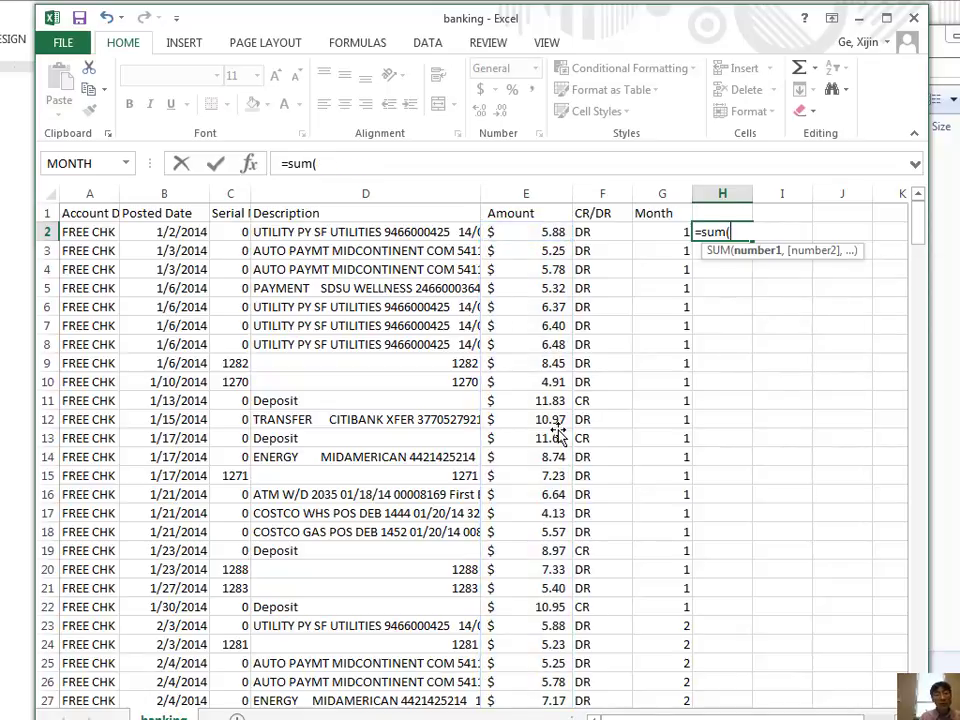
left_click(549, 233)
left_click_drag(549, 233, 532, 669)
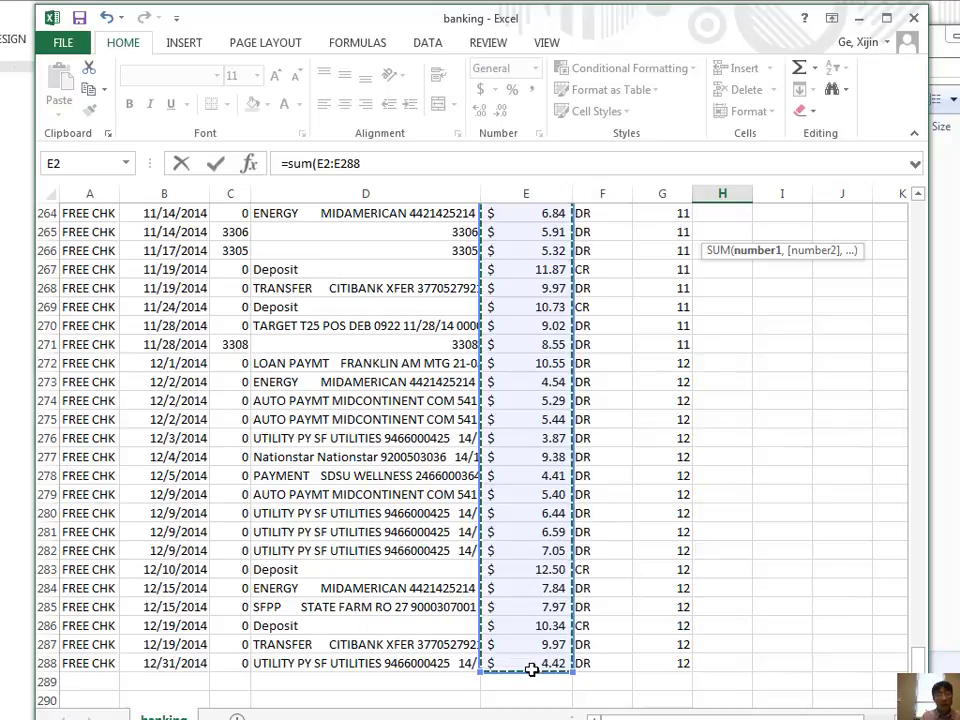
type(")")
key("Return")
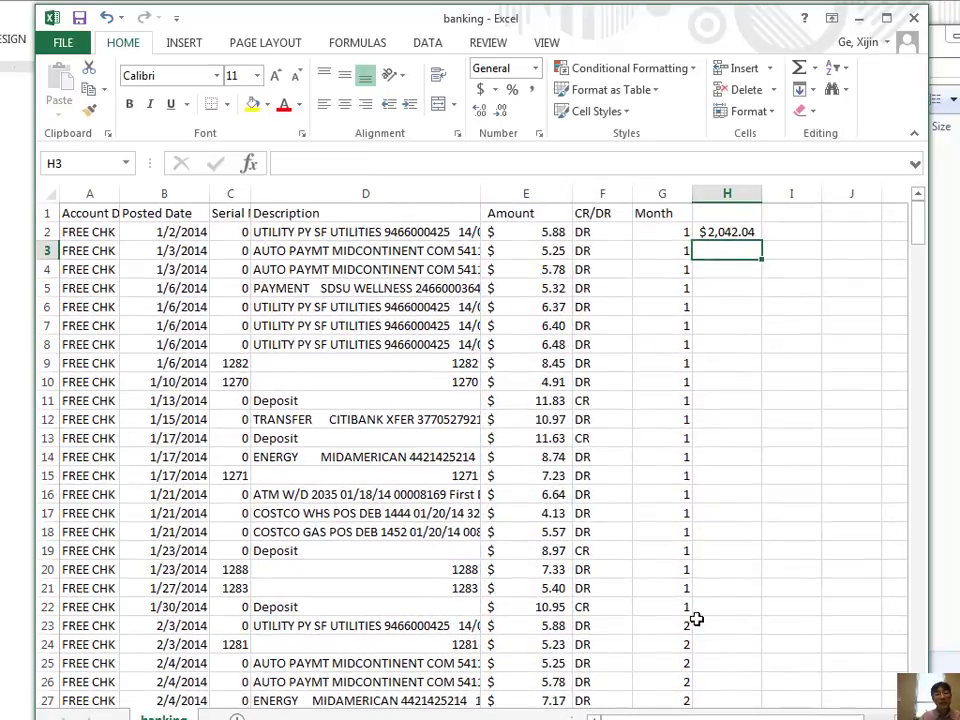
Step: Check the SUM formula in cell H2 and clear the cell
left_click(724, 231)
left_click(729, 250)
left_click(728, 231)
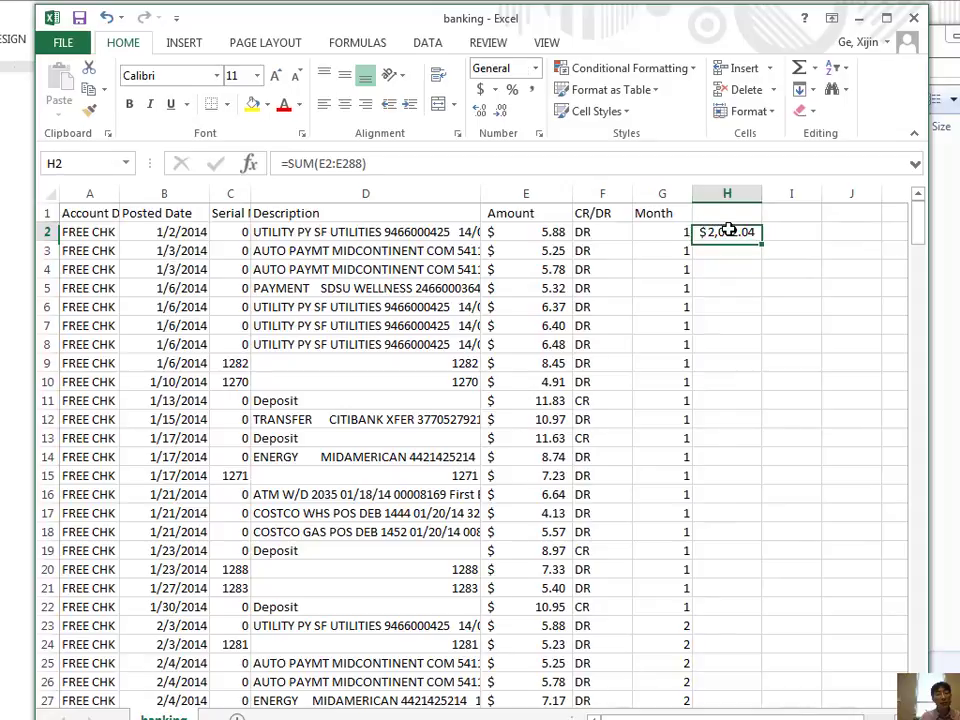
left_click(729, 250)
left_click(732, 230)
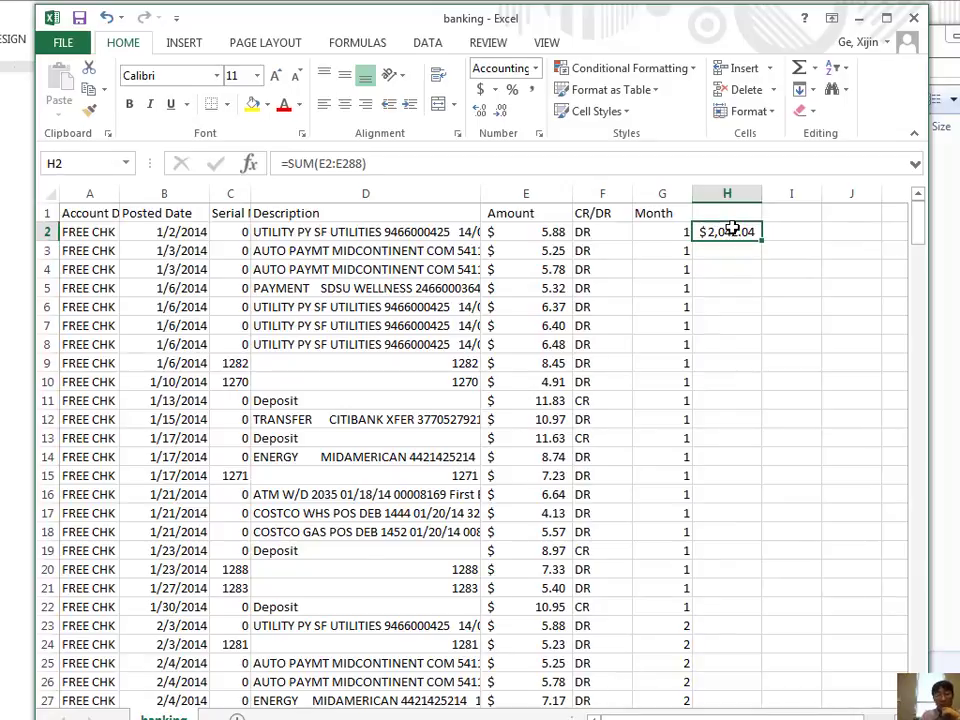
key("Delete")
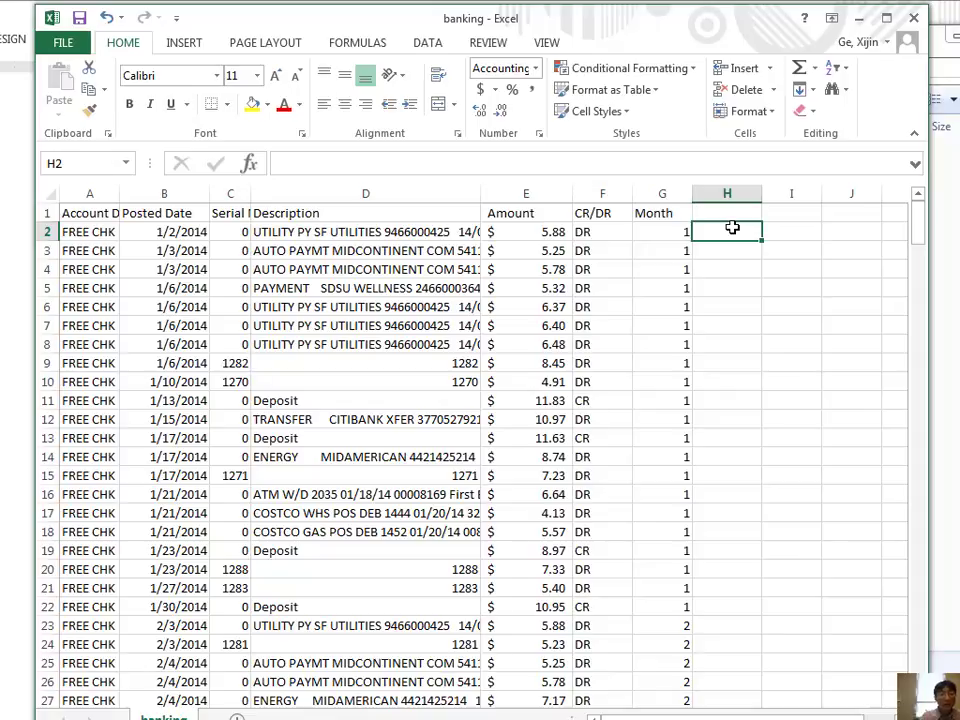
Step: Multiply the first amount by 6.5 with =E2*6.5 in cell H2 and fill the formula down to H4
left_click(521, 195)
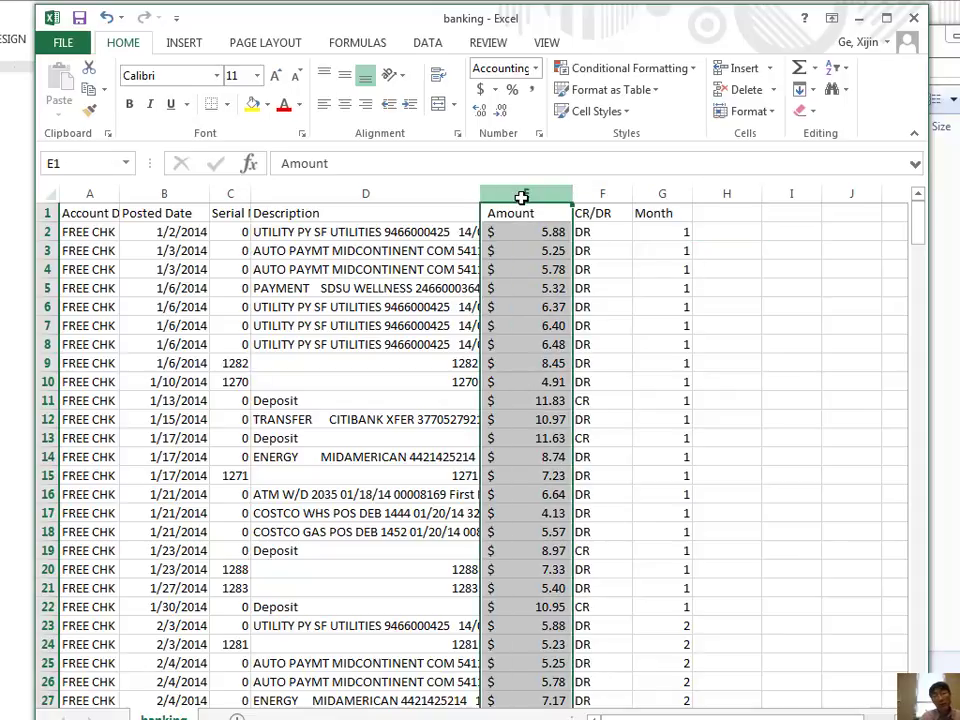
left_click(736, 238)
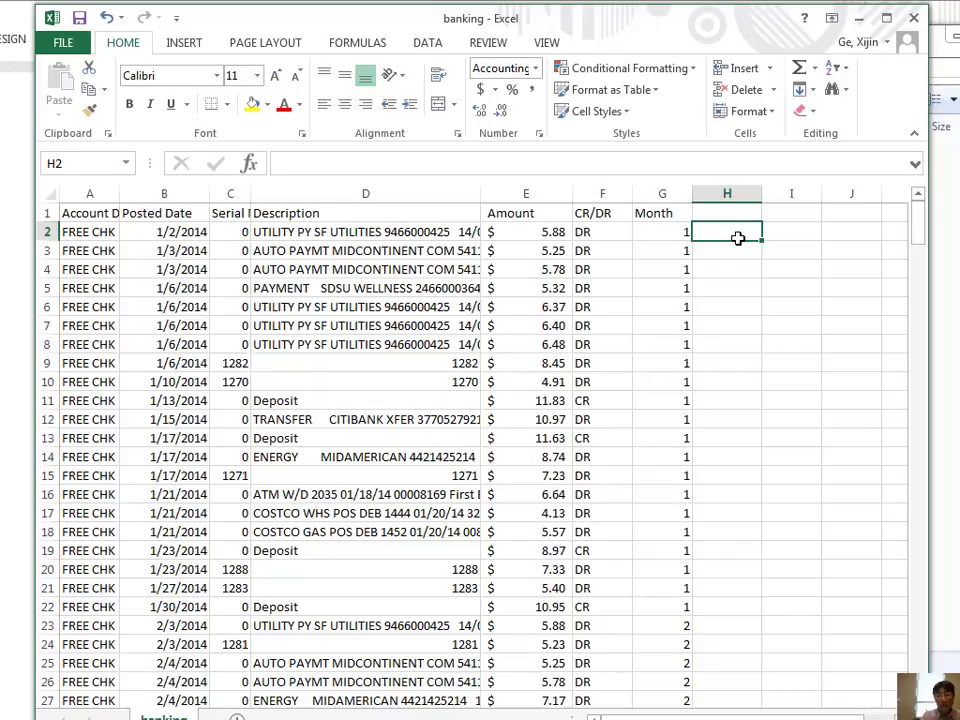
type("=")
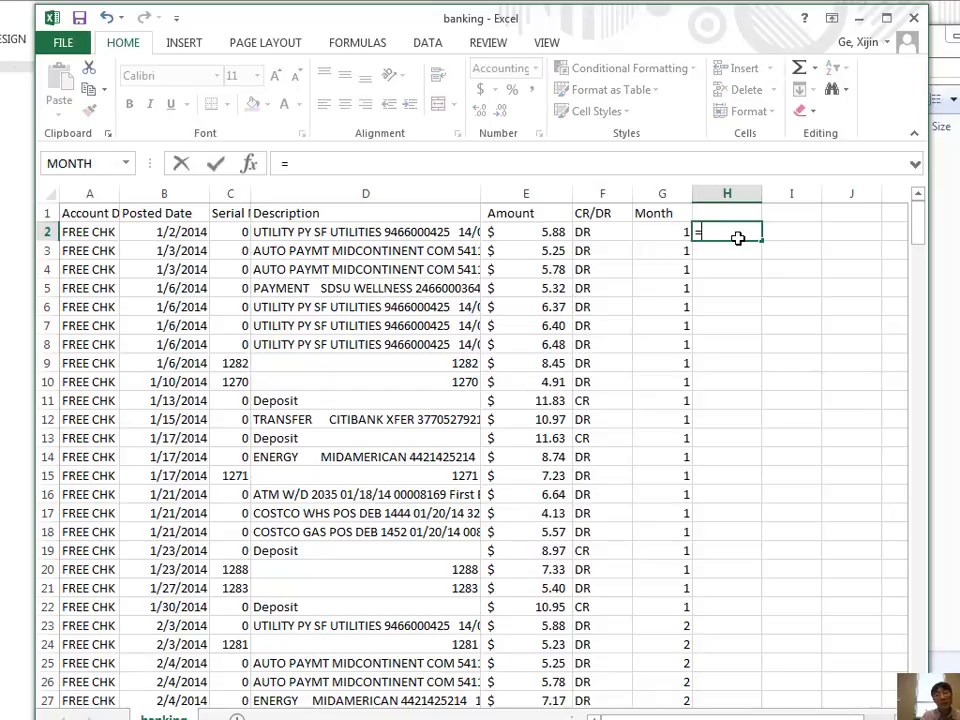
left_click(538, 236)
type("*6.5")
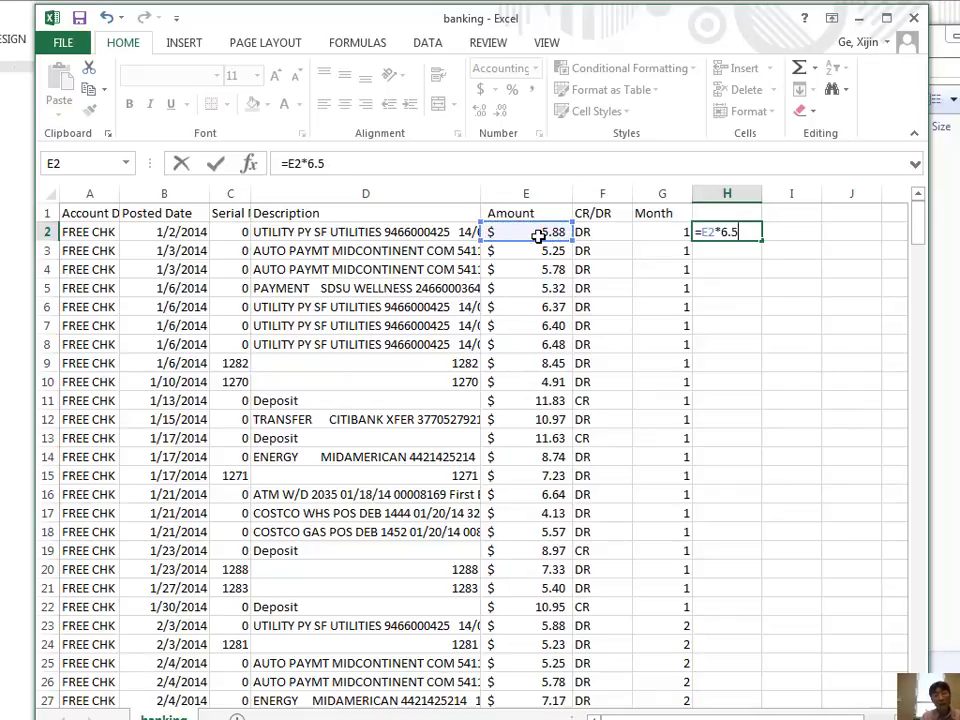
key("Return")
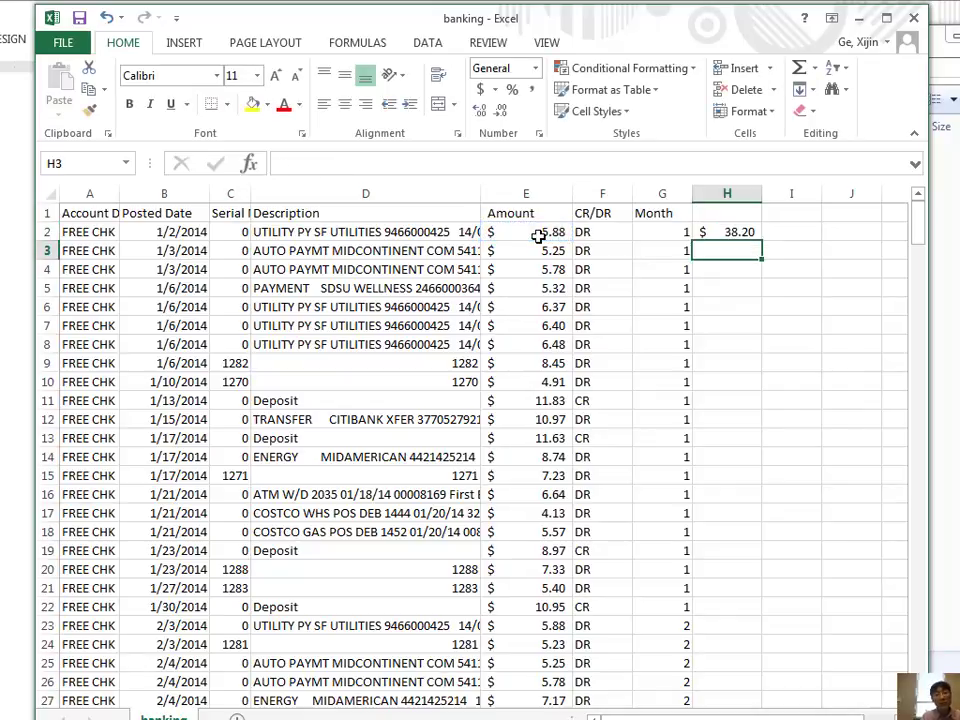
left_click(735, 232)
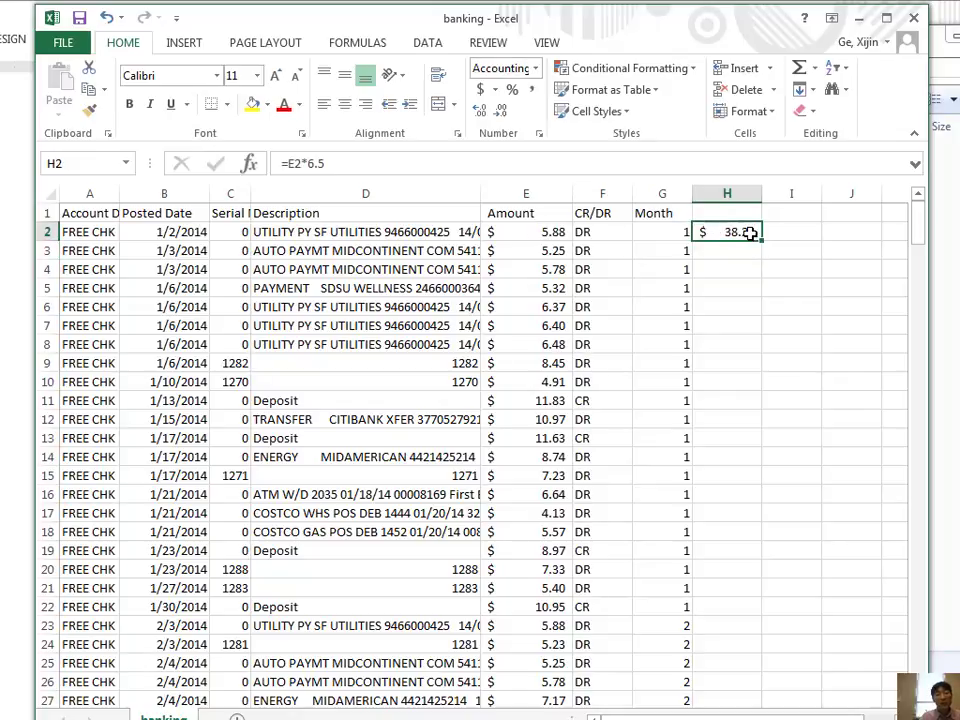
left_click_drag(760, 240, 760, 272)
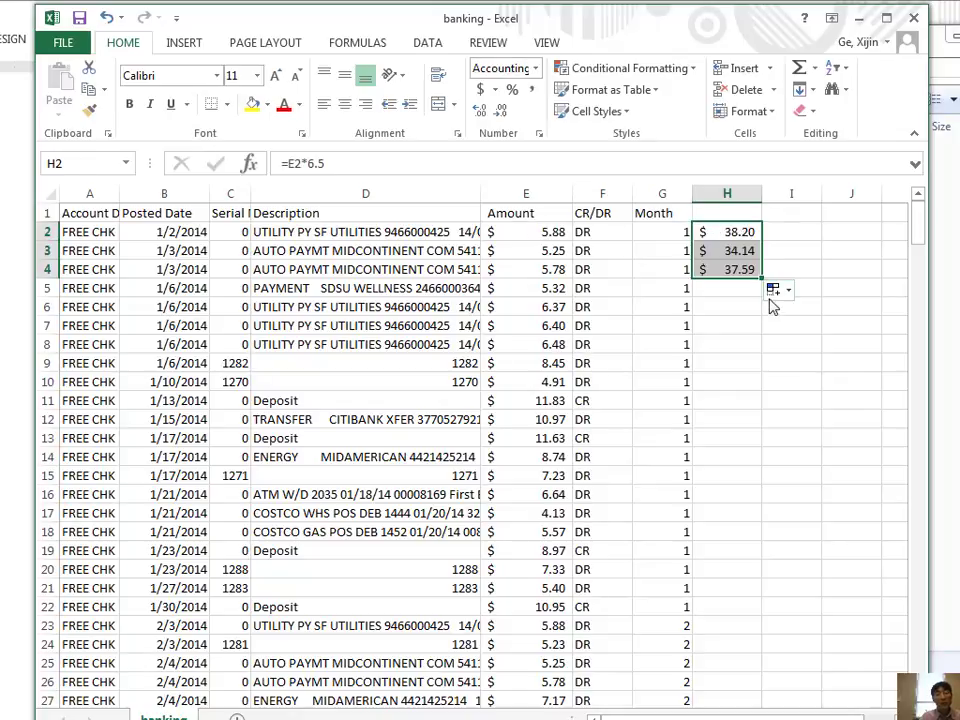
Step: Fill the multiplication formula in H2:H4 down column H to the last transaction row
left_click(748, 286)
left_click(746, 264)
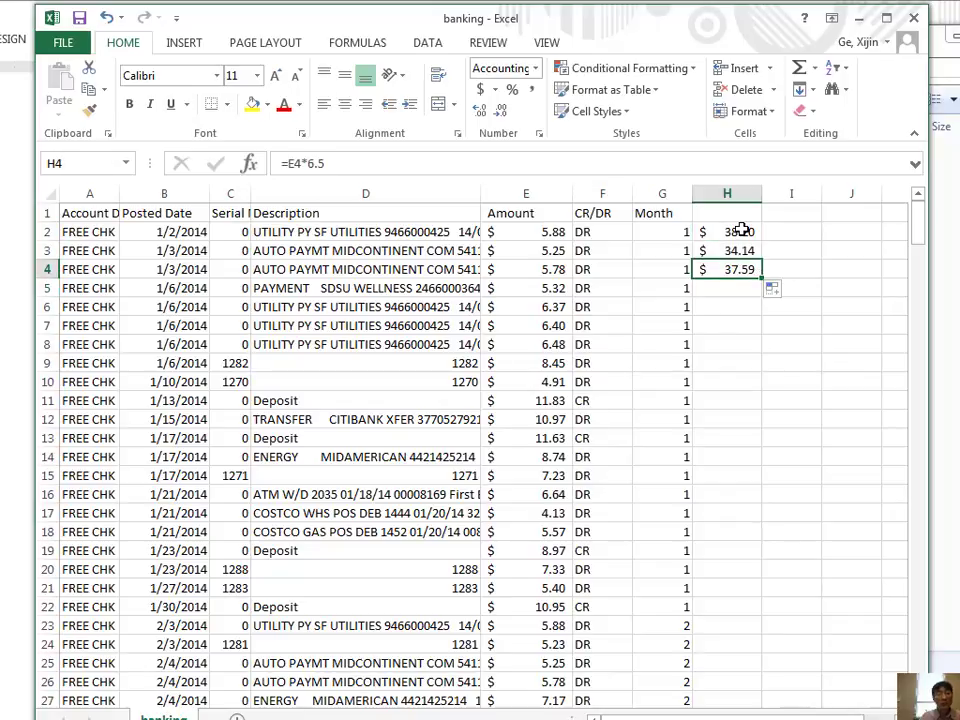
left_click_drag(741, 231, 741, 270)
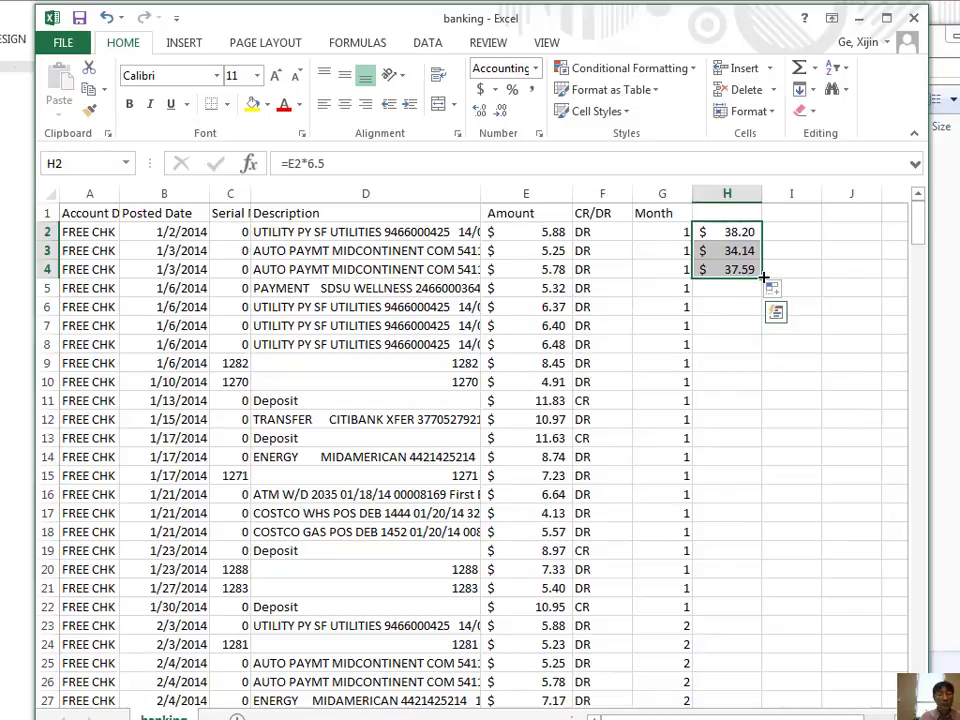
double_click(763, 277)
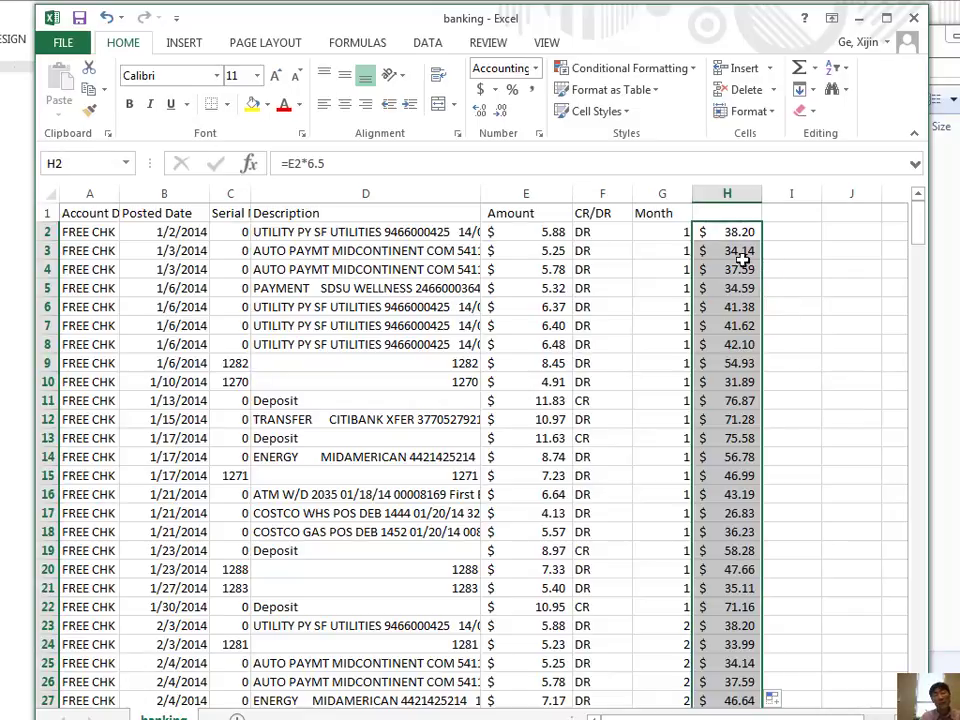
Step: Format column H with the Chinese (PRC) ¥ accounting format
left_click(729, 193)
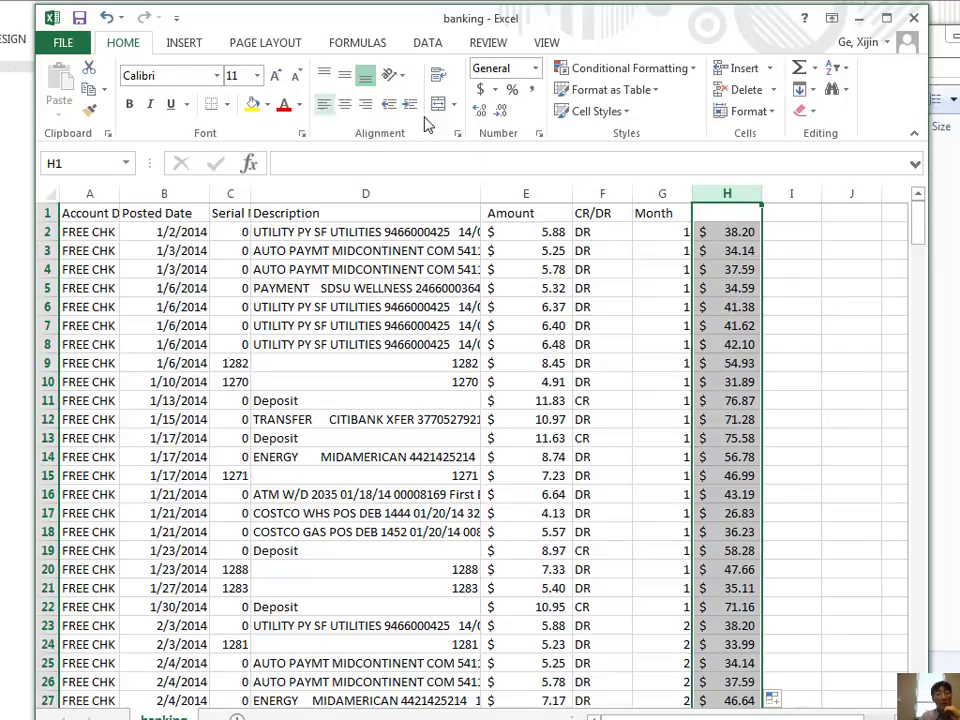
left_click(494, 90)
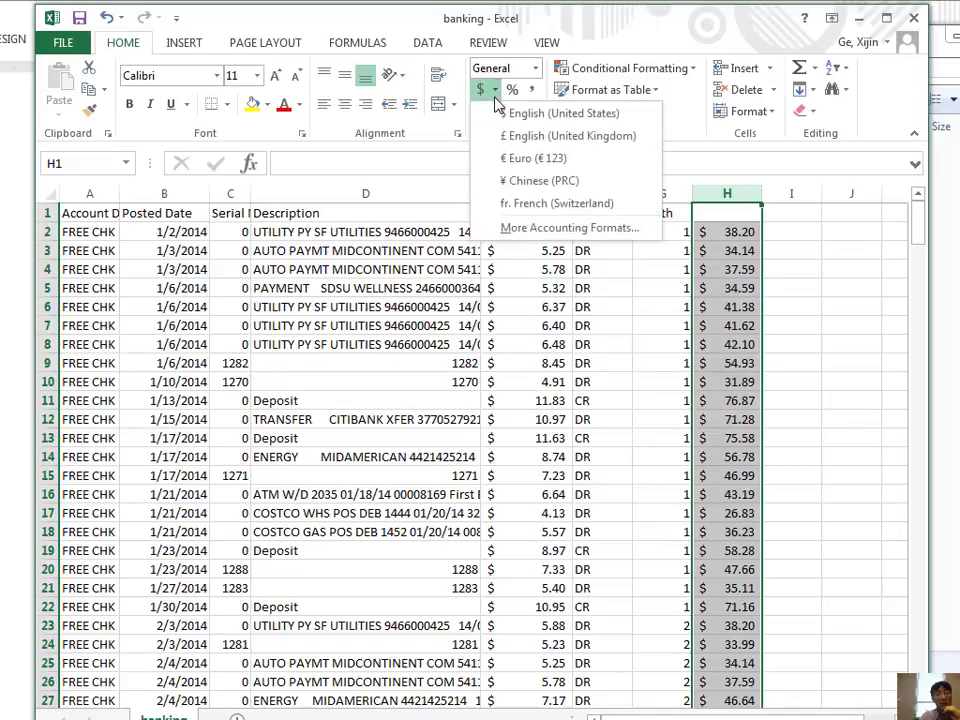
left_click(521, 180)
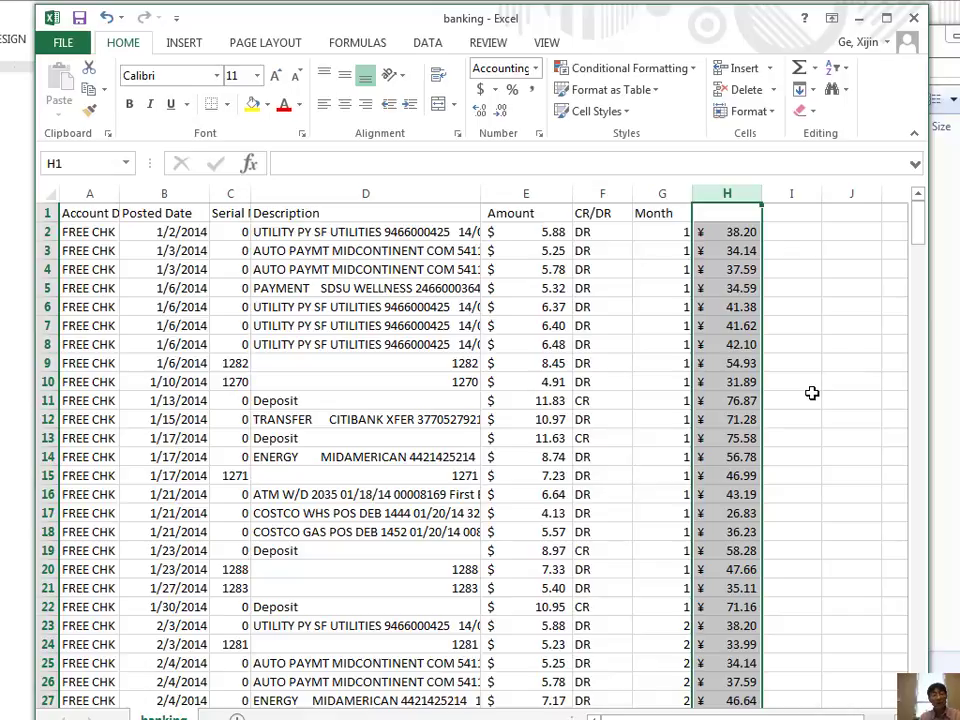
left_click(812, 393)
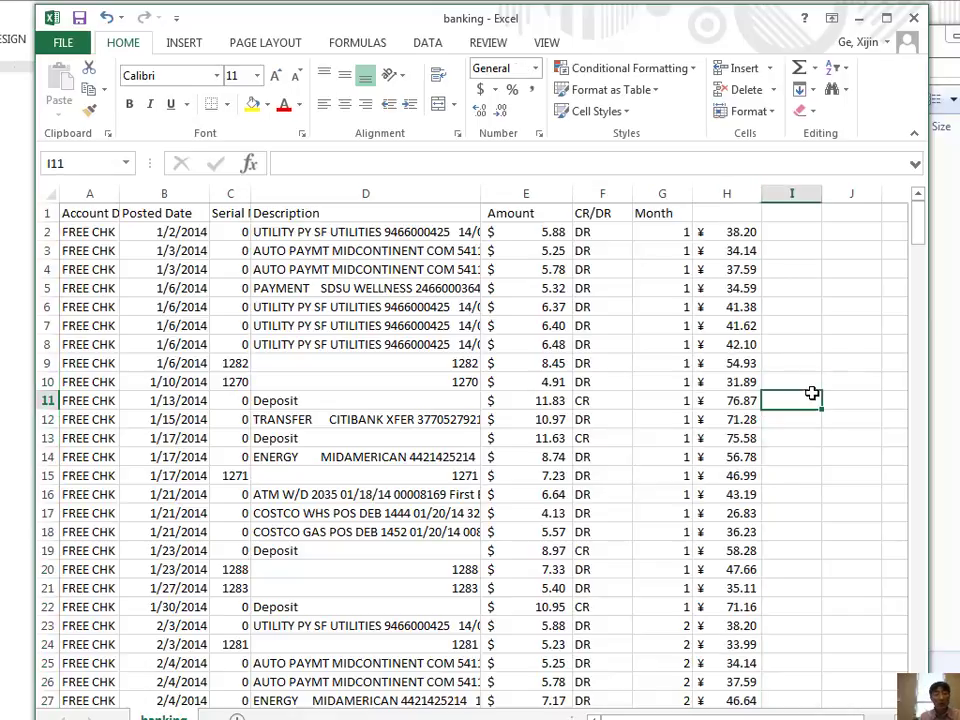
Step: Delete the whole column H with the multiplied amounts
left_click(717, 188)
right_click(717, 190)
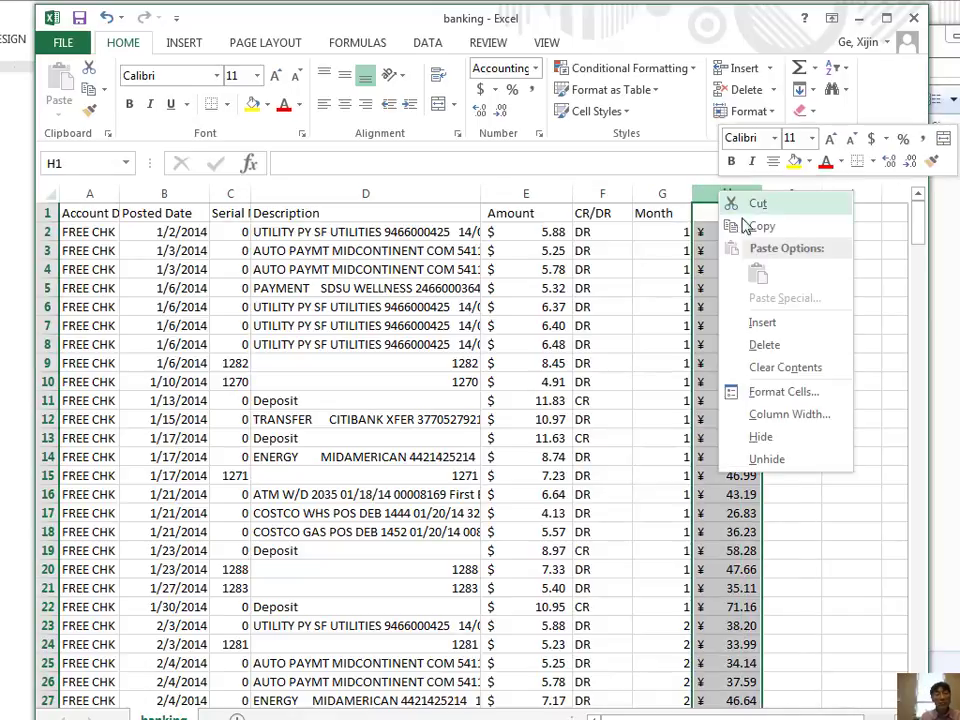
left_click(776, 345)
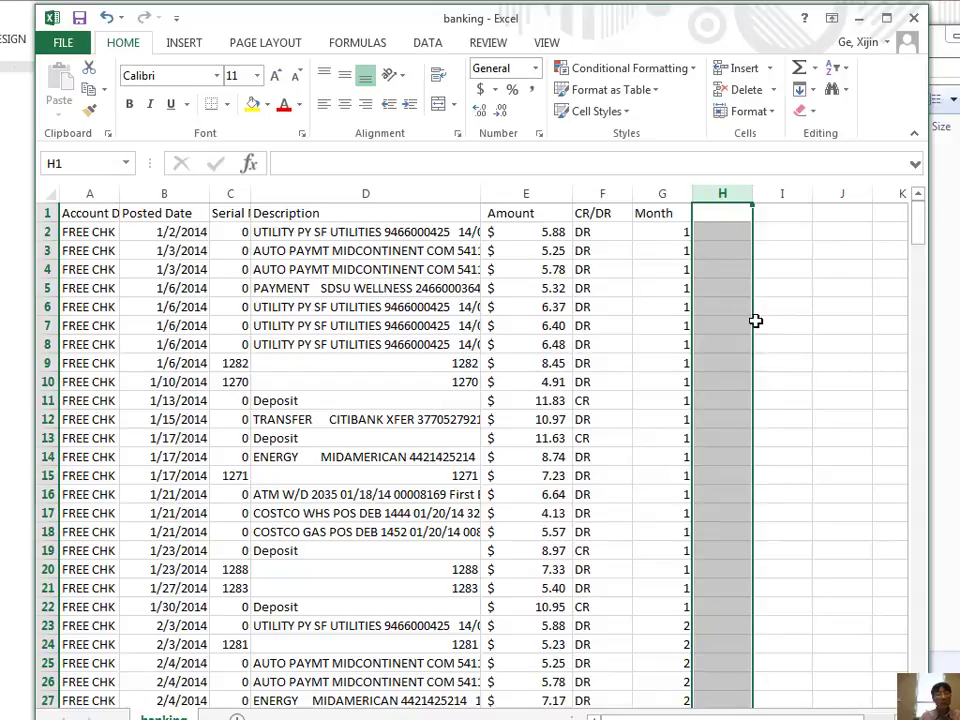
left_click(737, 276)
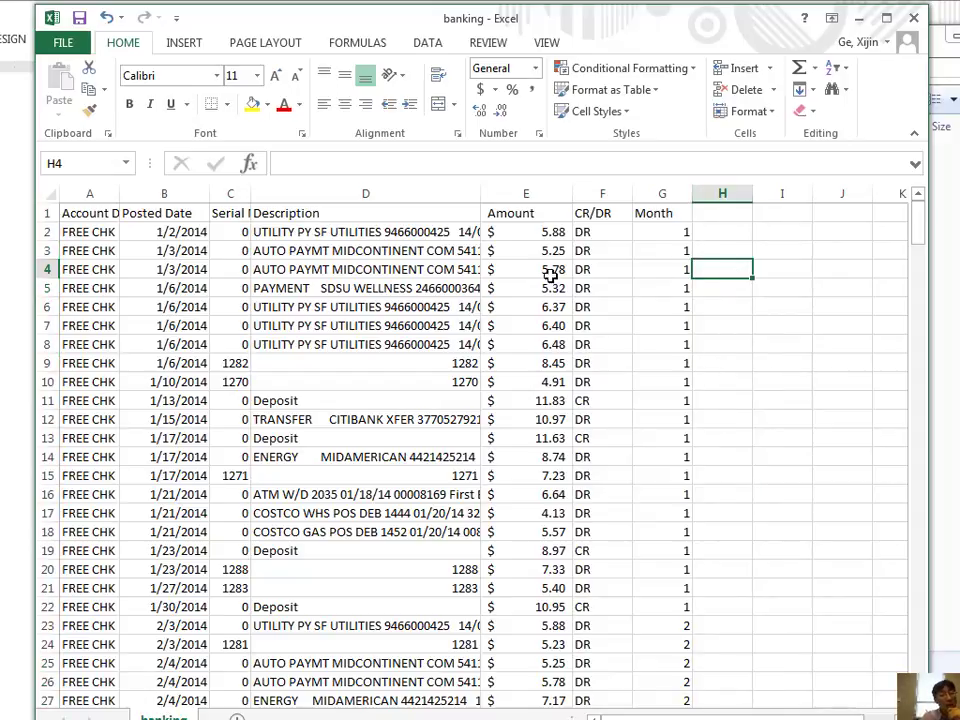
Step: Widen the Description column D and read through the transaction descriptions for the kinds of entries it contains
left_click(382, 198)
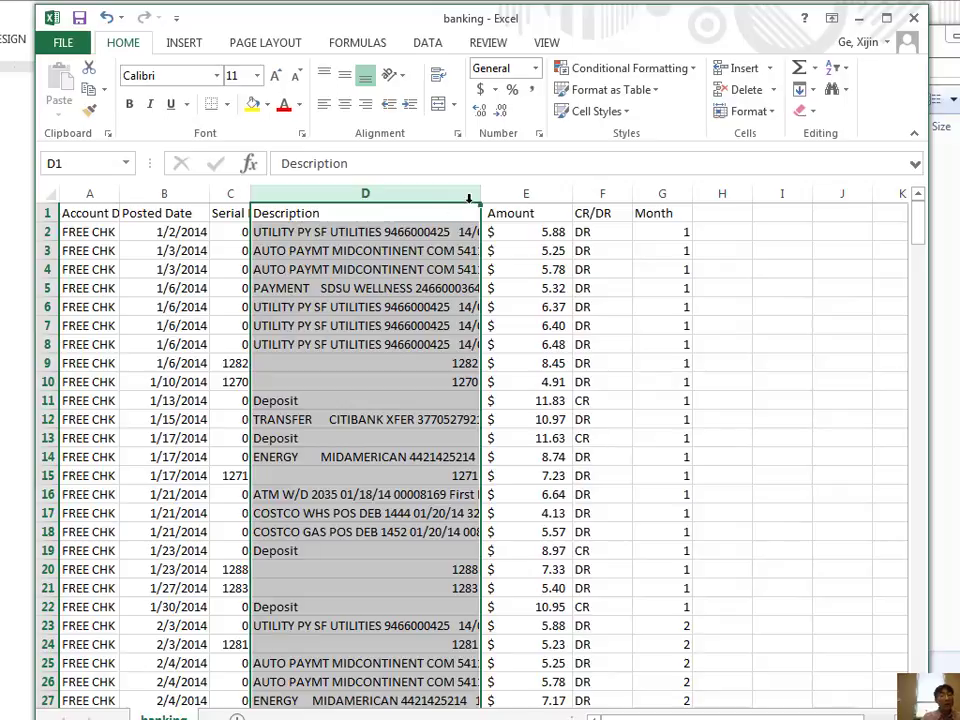
left_click_drag(481, 189, 579, 190)
scroll(341, 505, "down", 9)
scroll(341, 505, "down", 8)
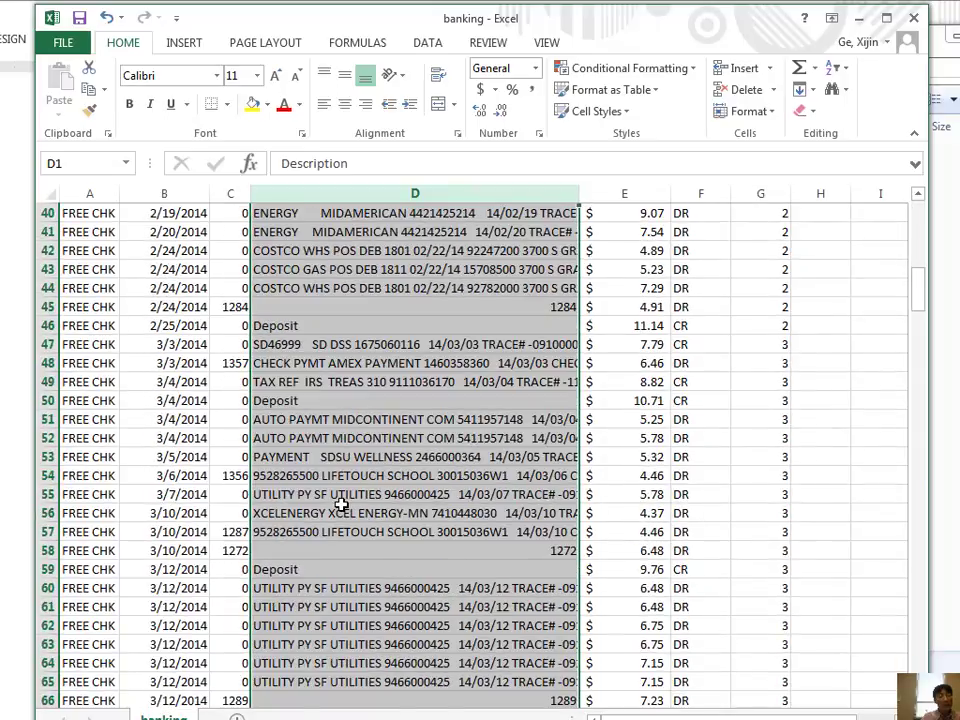
scroll(341, 505, "up", 14)
scroll(352, 514, "up", 3)
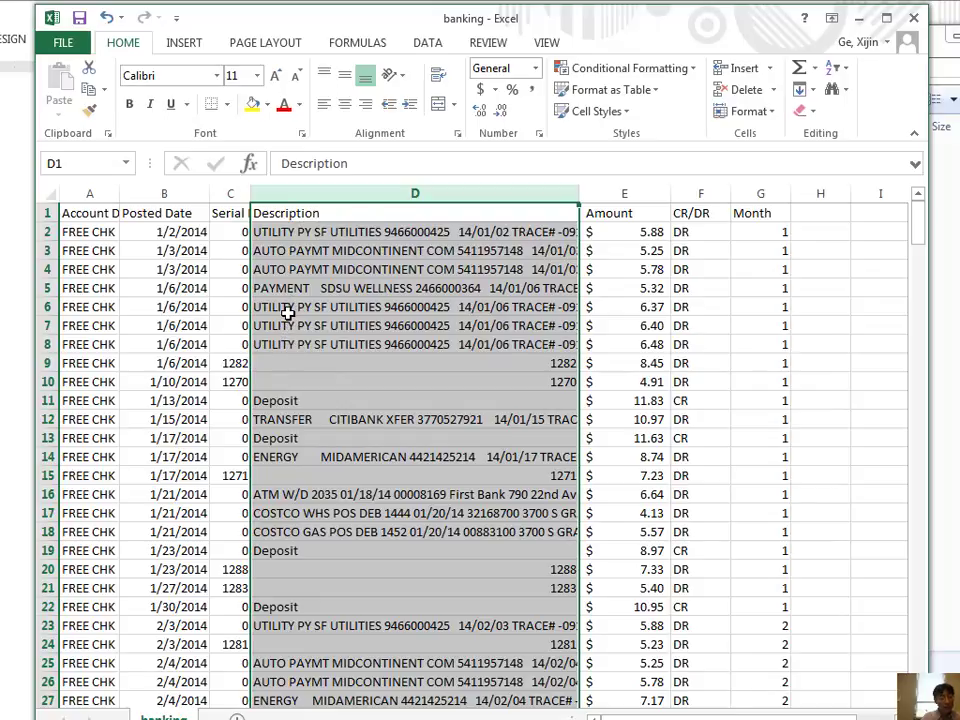
left_click(298, 401)
left_click(300, 419)
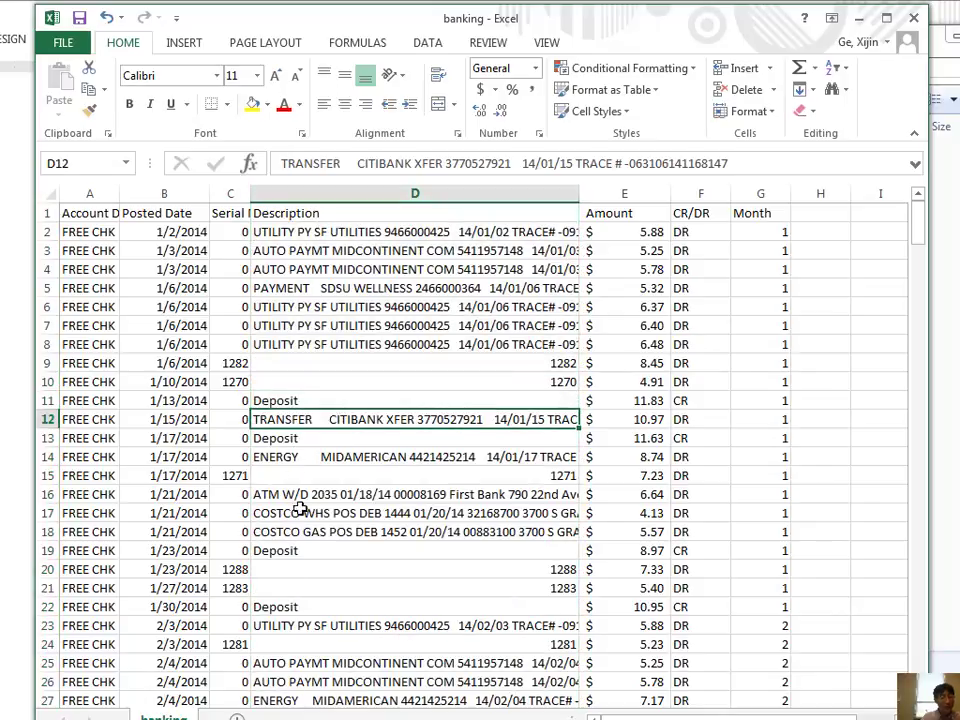
scroll(300, 495, "down", 2)
scroll(305, 504, "up", 2)
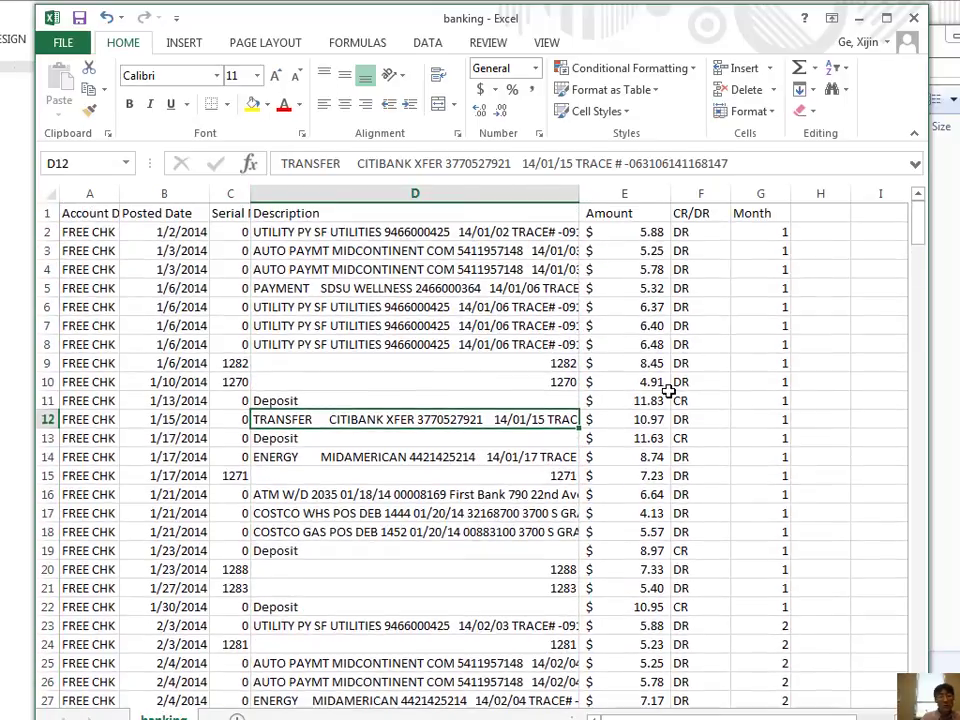
Step: Copy the Description column D into the empty column H and narrow column D
left_click(379, 191)
right_click(375, 221)
left_click(372, 253)
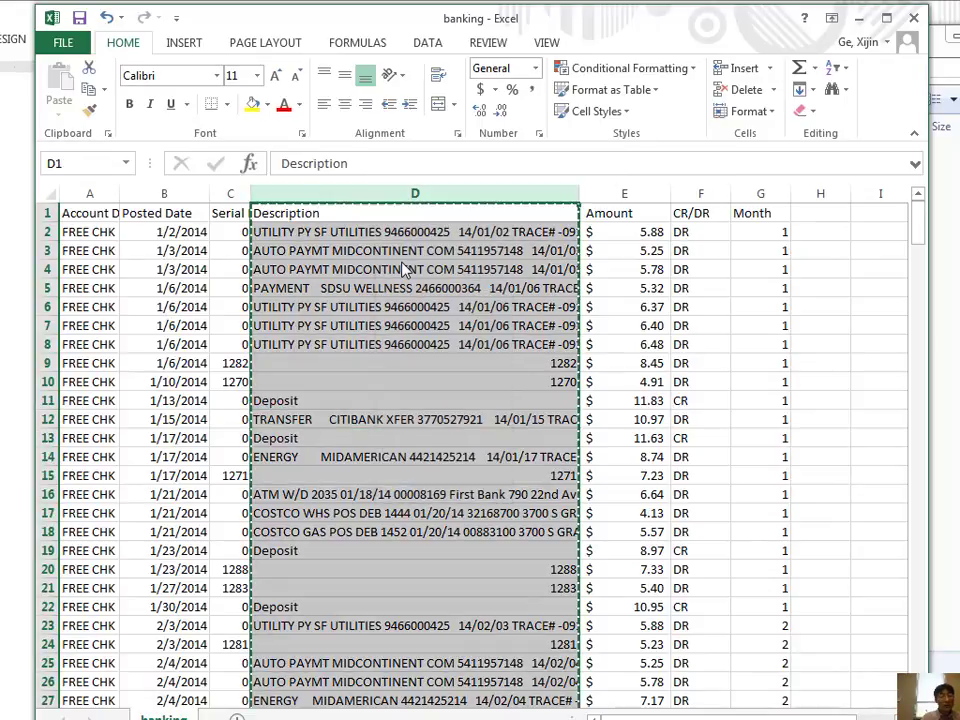
left_click_drag(580, 193, 369, 210)
right_click(600, 190)
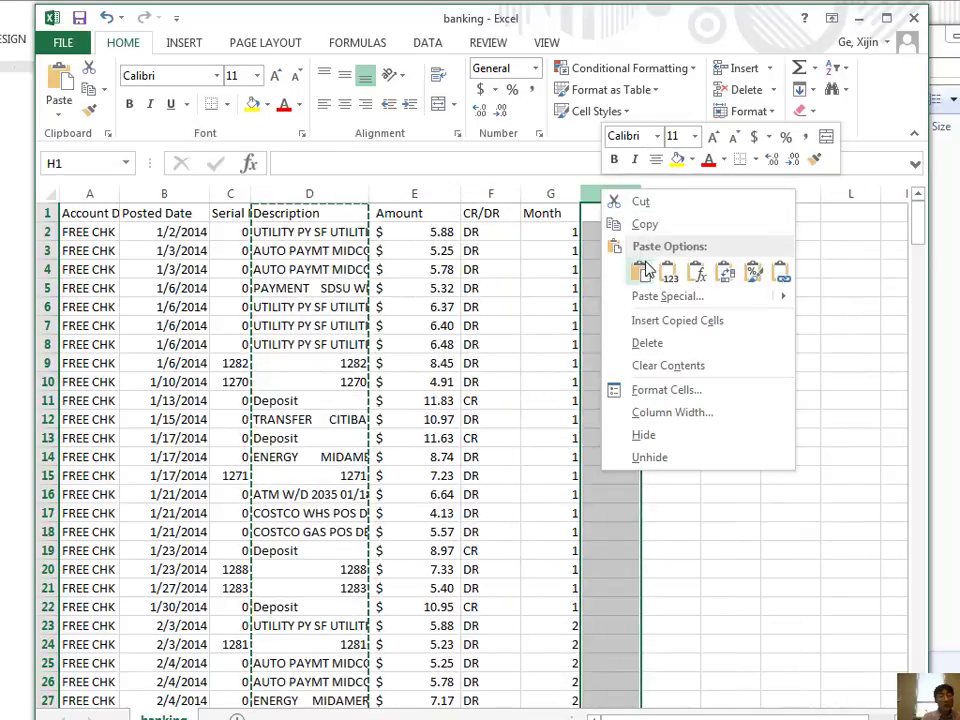
left_click(561, 274)
left_click(672, 306)
left_click(831, 328)
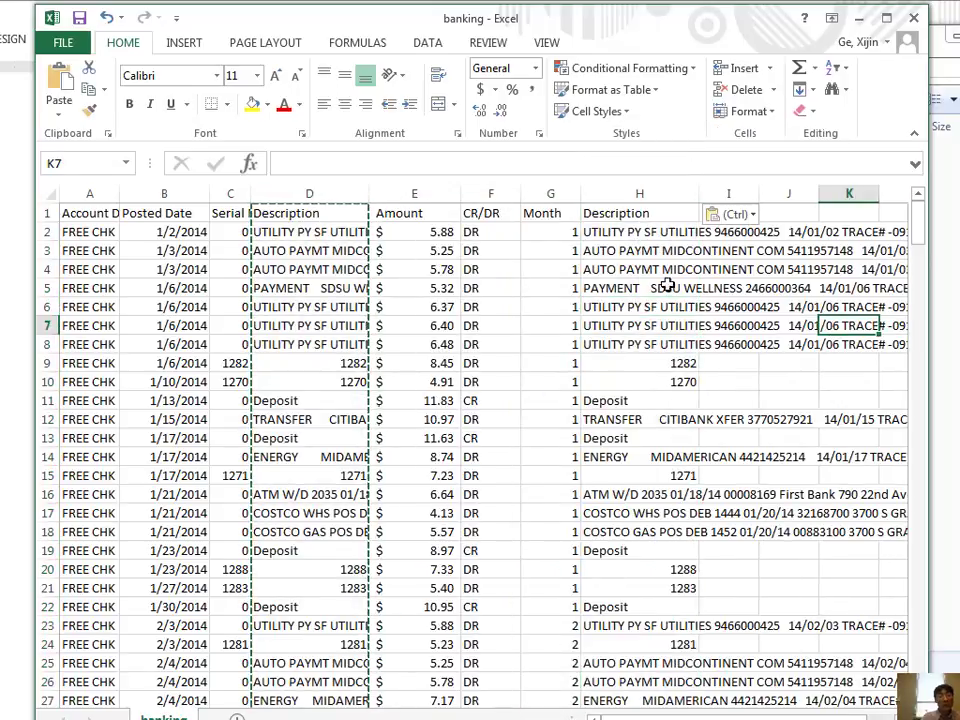
Step: Cut the descriptions in column H to their first word by replacing every " *" (space and asterisk) with nothing
left_click(624, 193)
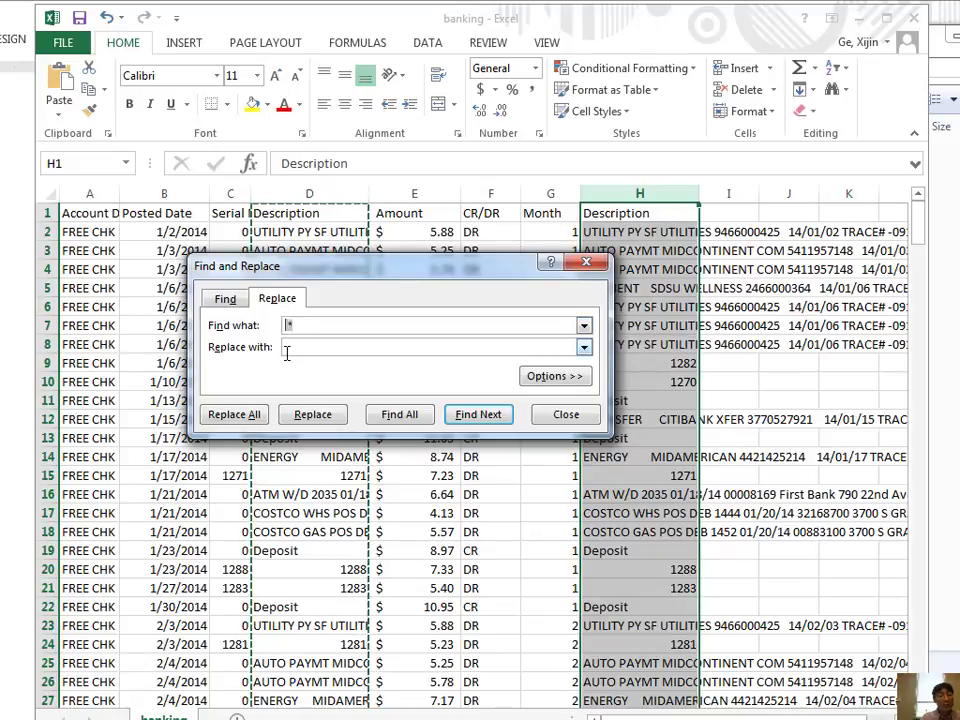
left_click(236, 415)
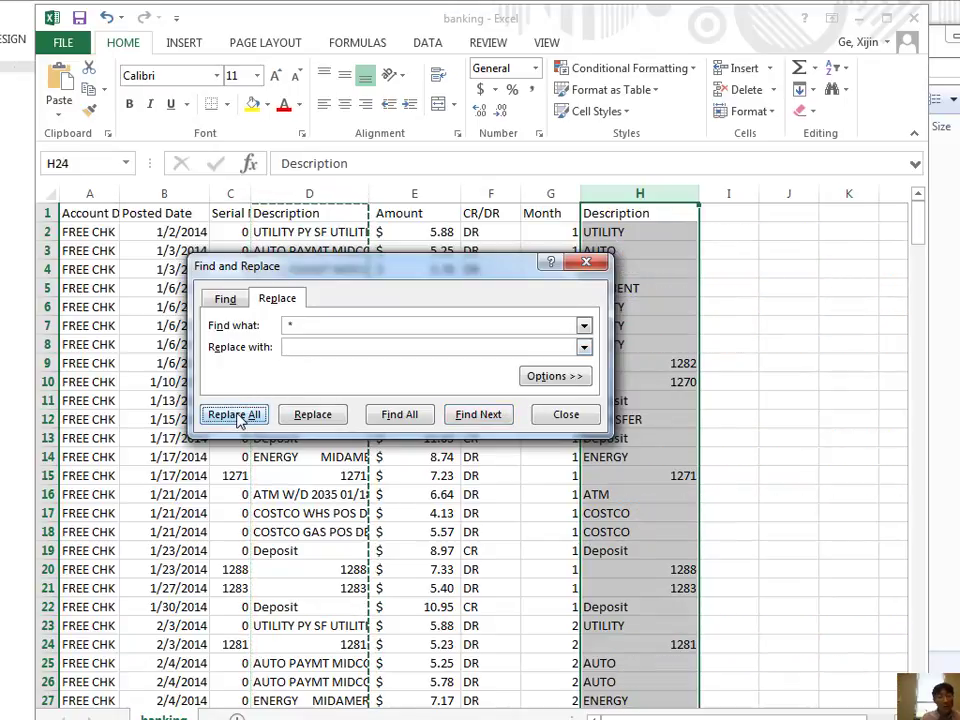
left_click(873, 562)
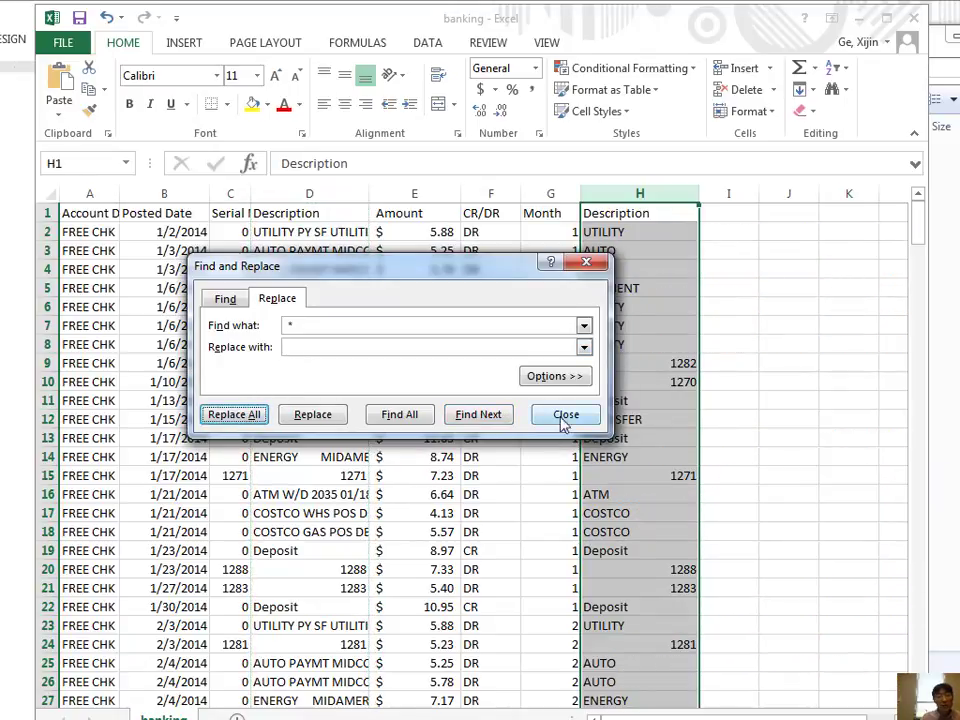
left_click(563, 414)
Step: Review the shortened descriptions in column H and compare the purely numeric entries in H9 and H10 with the originals in column D
left_click(630, 234)
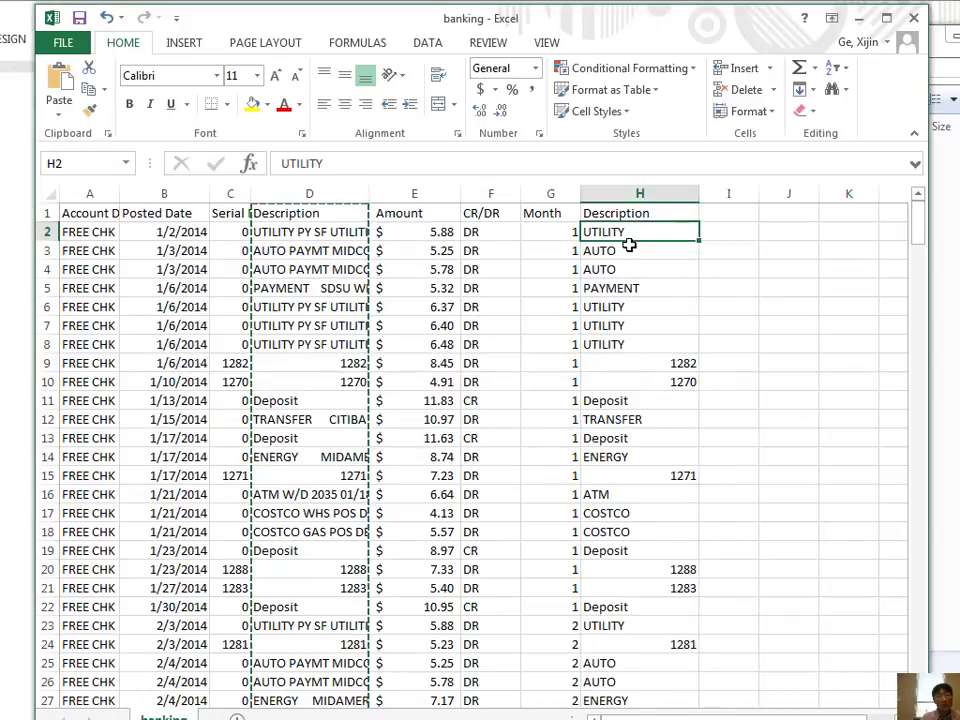
left_click(634, 251)
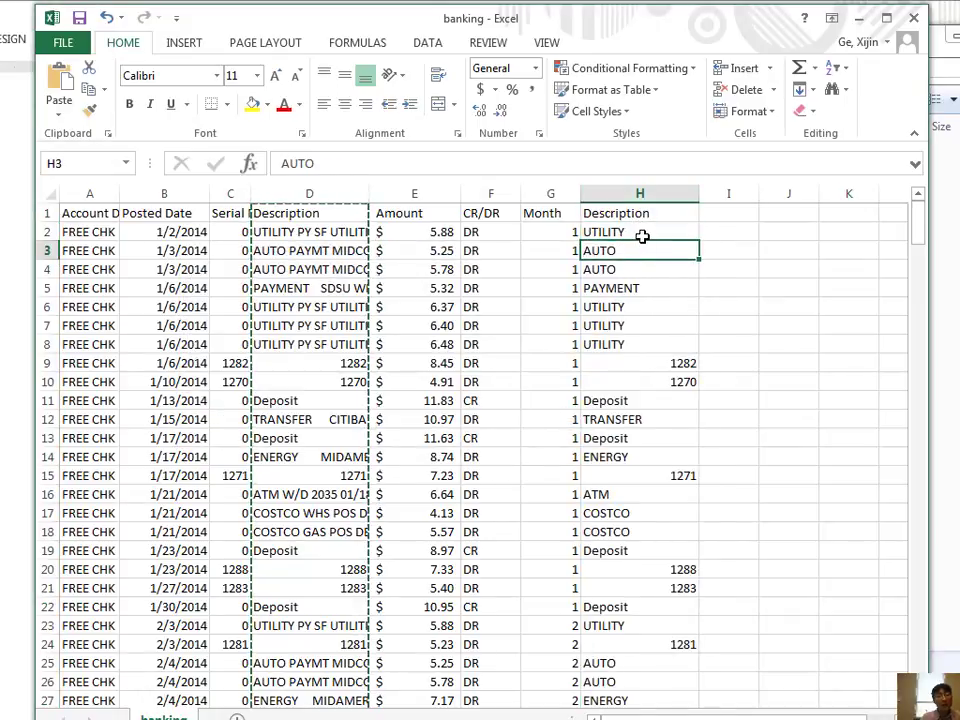
left_click(640, 232)
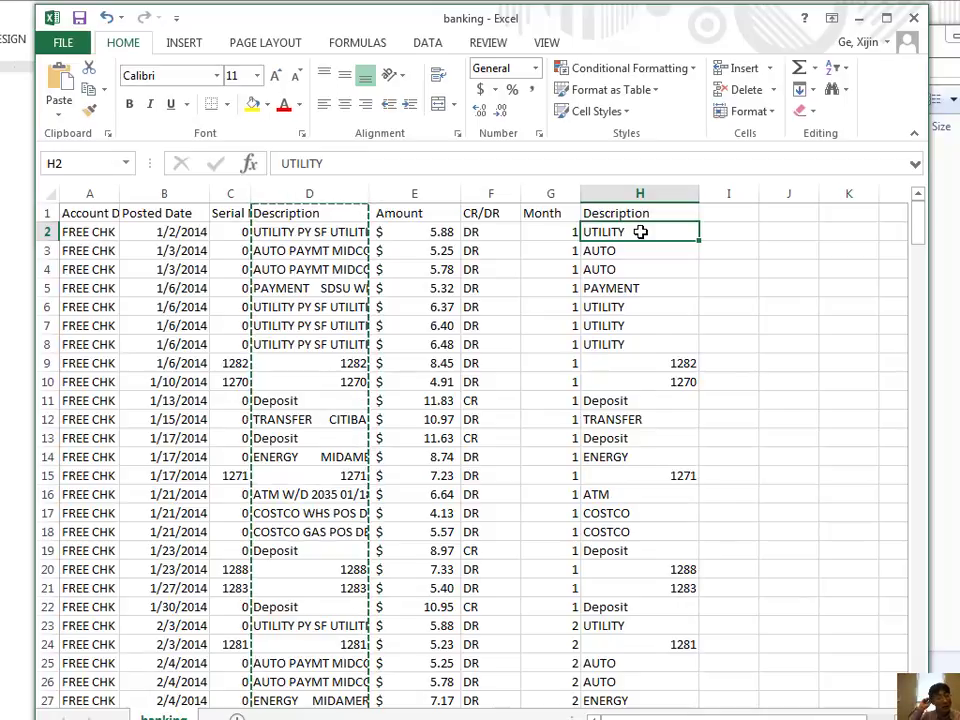
scroll(645, 373, "down", 14)
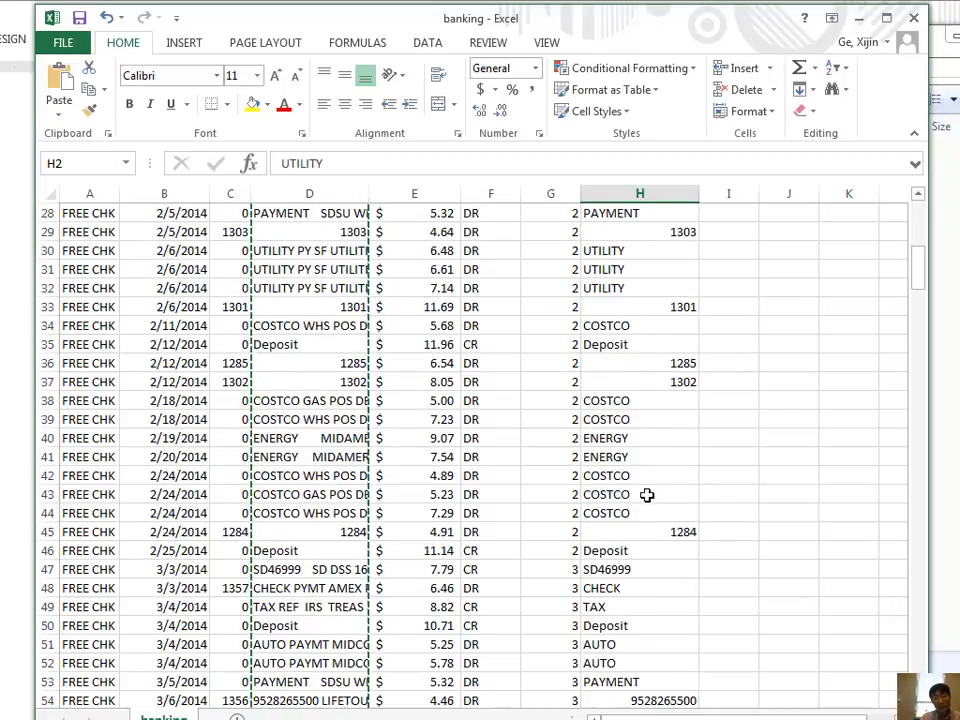
scroll(659, 519, "up", 7)
scroll(659, 519, "up", 7)
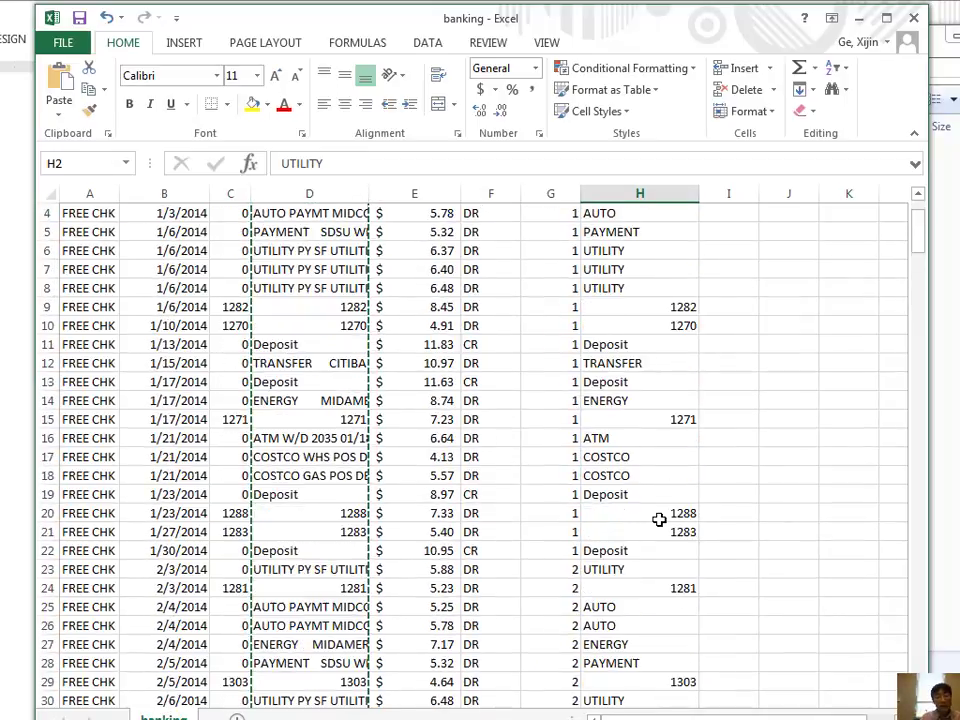
left_click(677, 366)
left_click(677, 379)
left_click(676, 360)
left_click(677, 380)
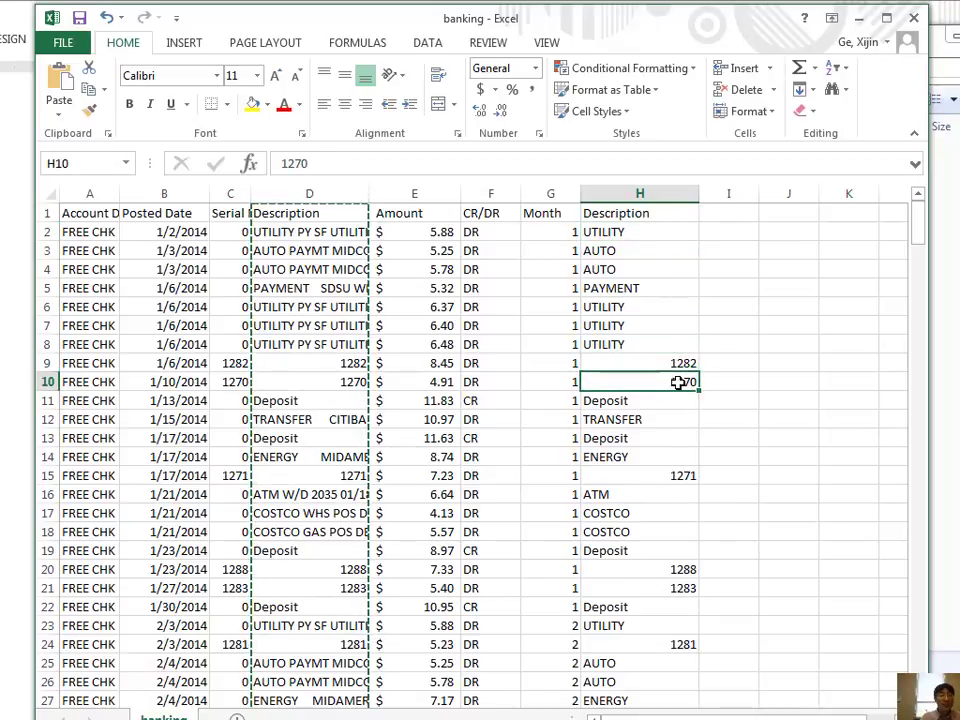
left_click(677, 361)
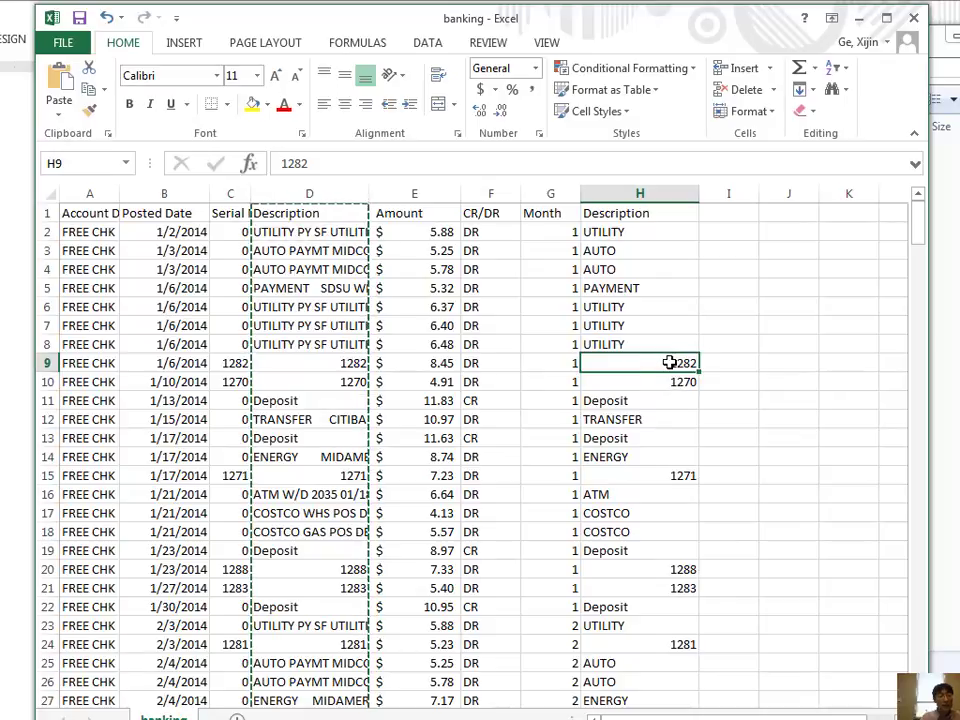
left_click(679, 381)
left_click(666, 361)
left_click(325, 364)
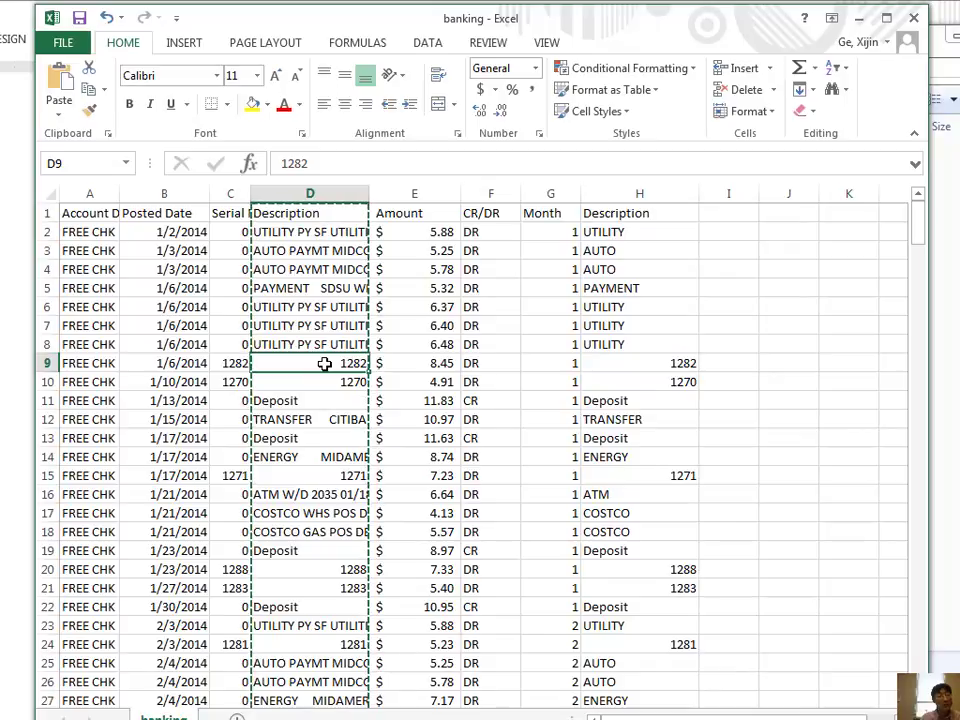
Step: Replace the numeric descriptions in cells H9 and H10 with the word Check
left_click(639, 361)
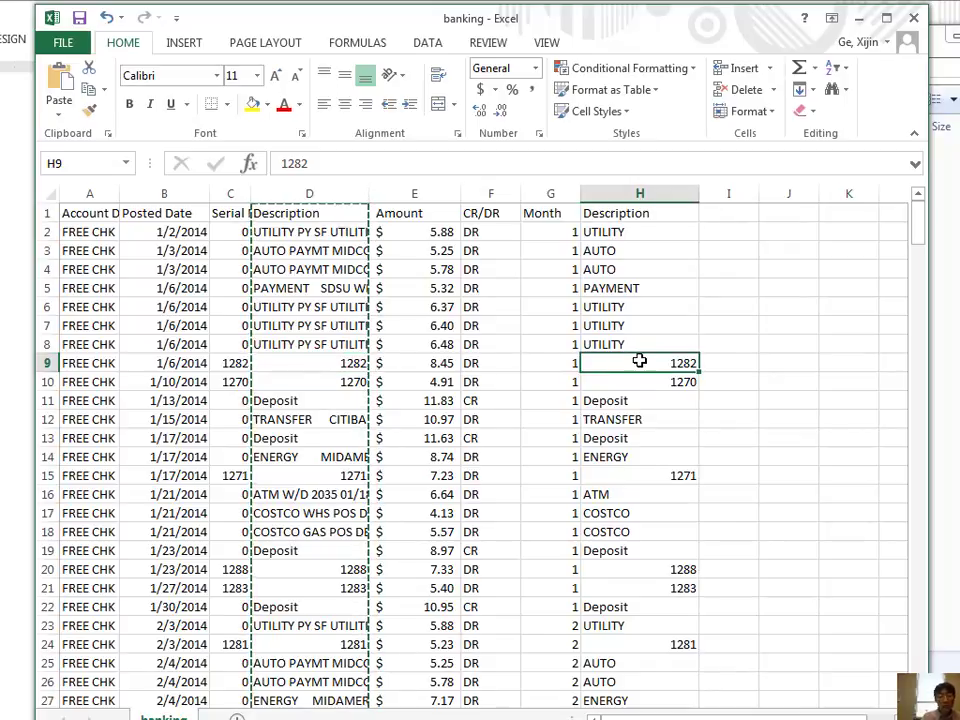
type("Check")
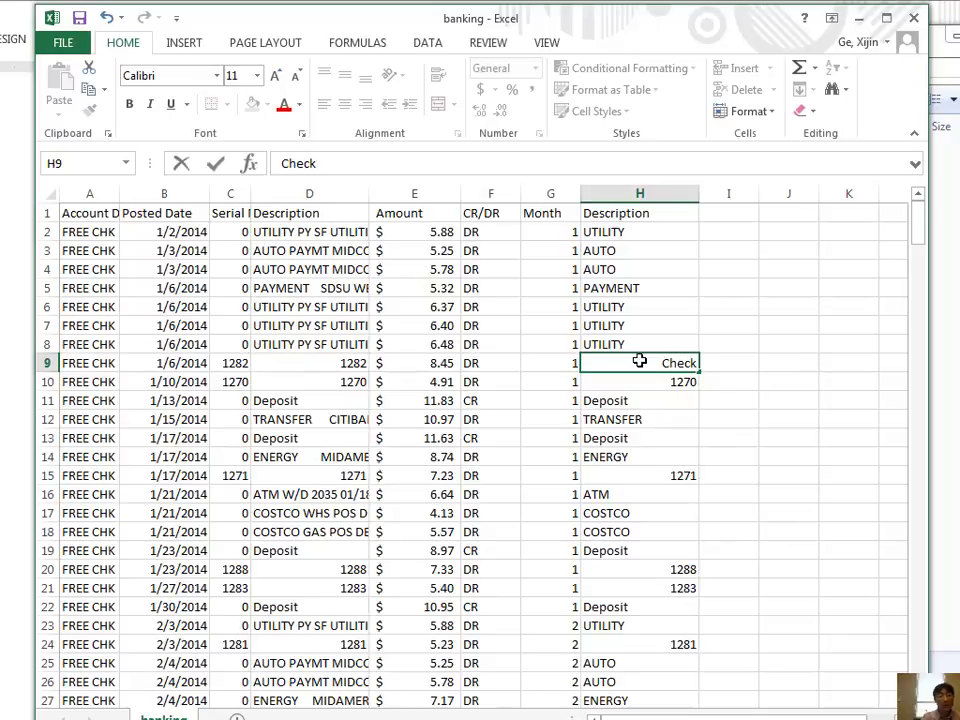
key("Return")
type("Ch")
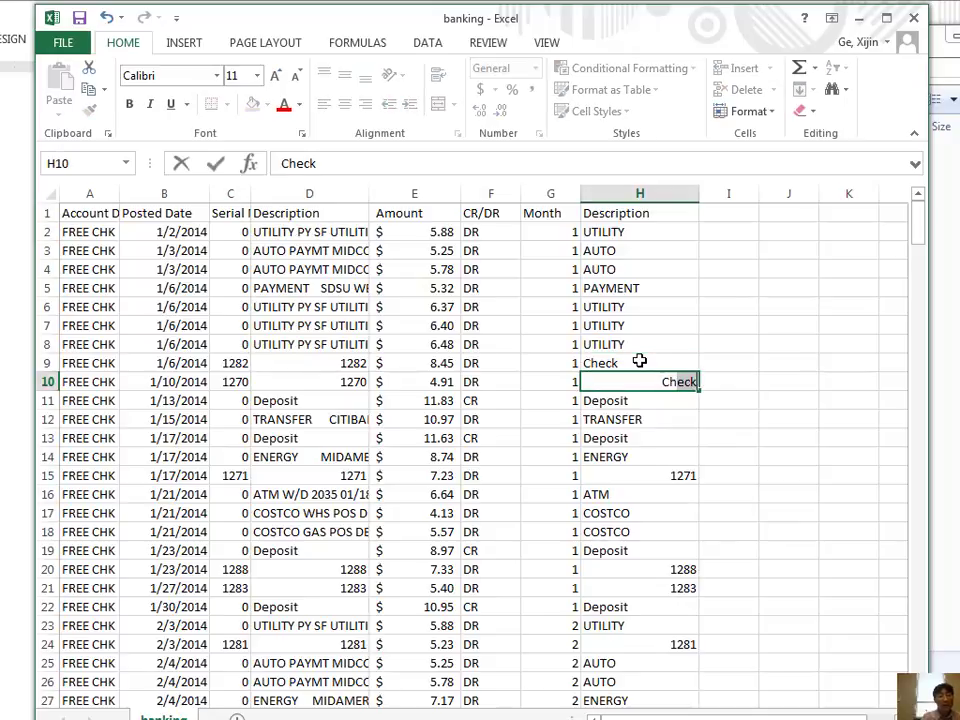
type("che")
key("Return")
left_click(639, 361)
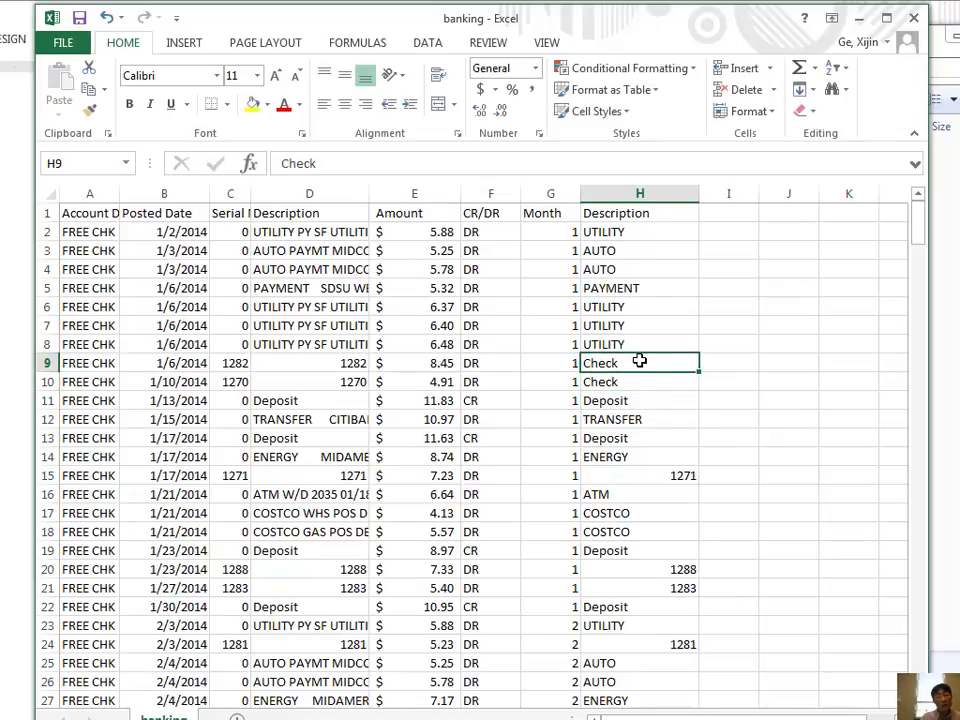
left_click(633, 382)
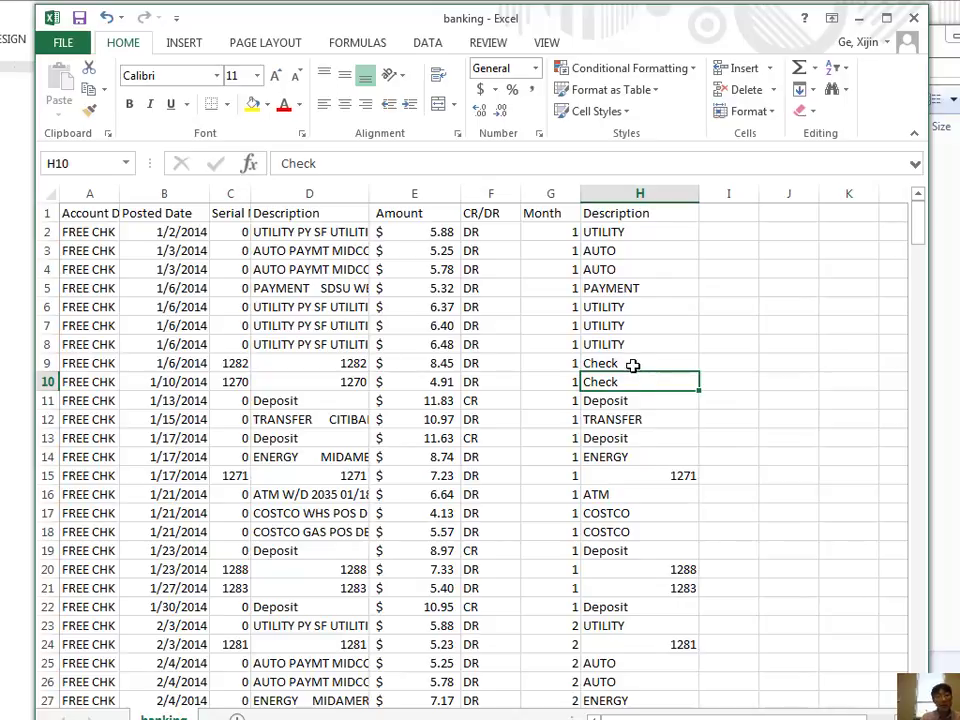
left_click(724, 231)
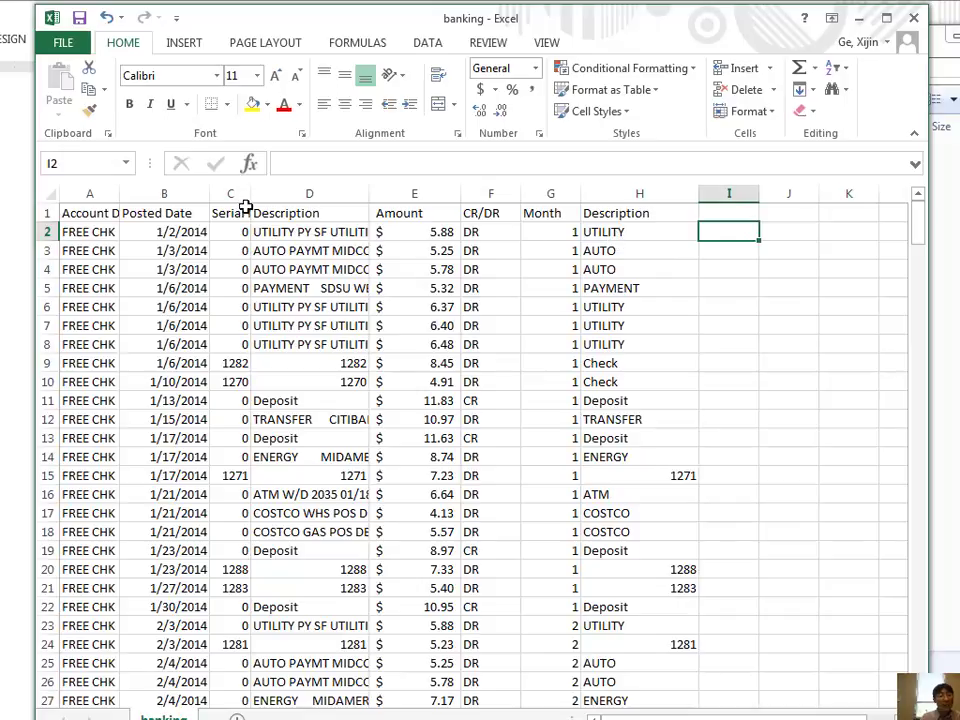
Step: Widen column C and compare the serial numbers in C2 and C9 with the shortened description in H2
left_click_drag(250, 193, 279, 193)
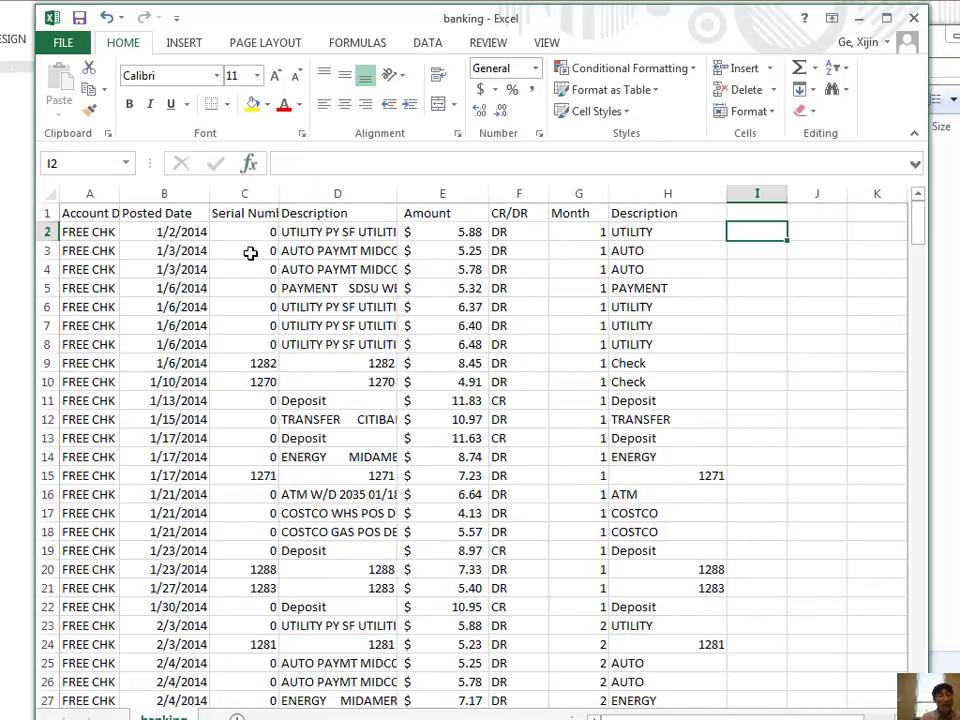
left_click(252, 231)
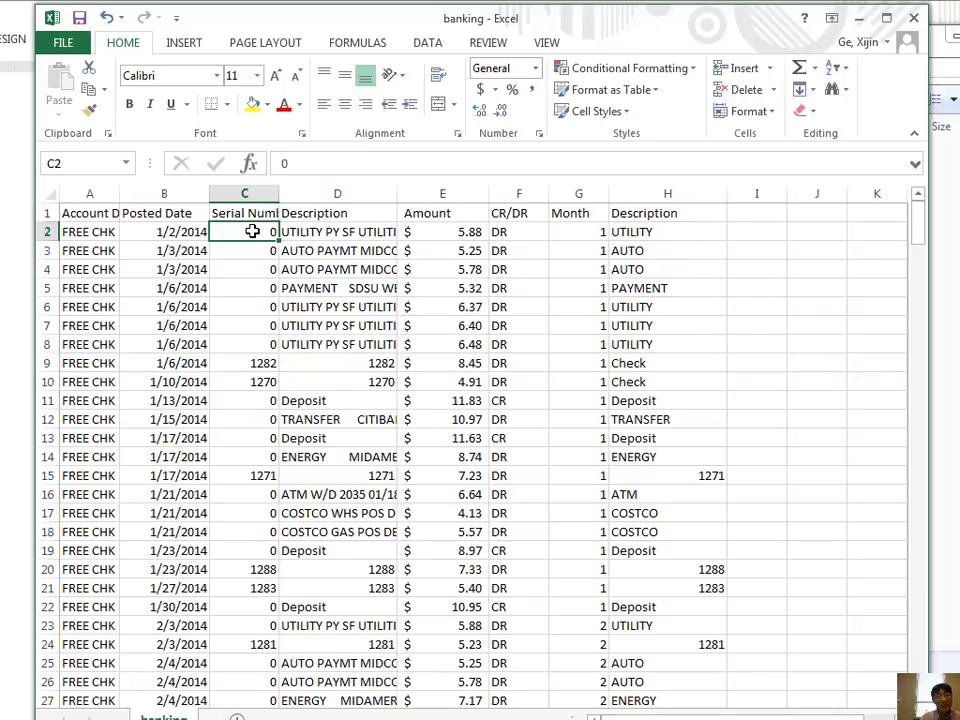
left_click(629, 233)
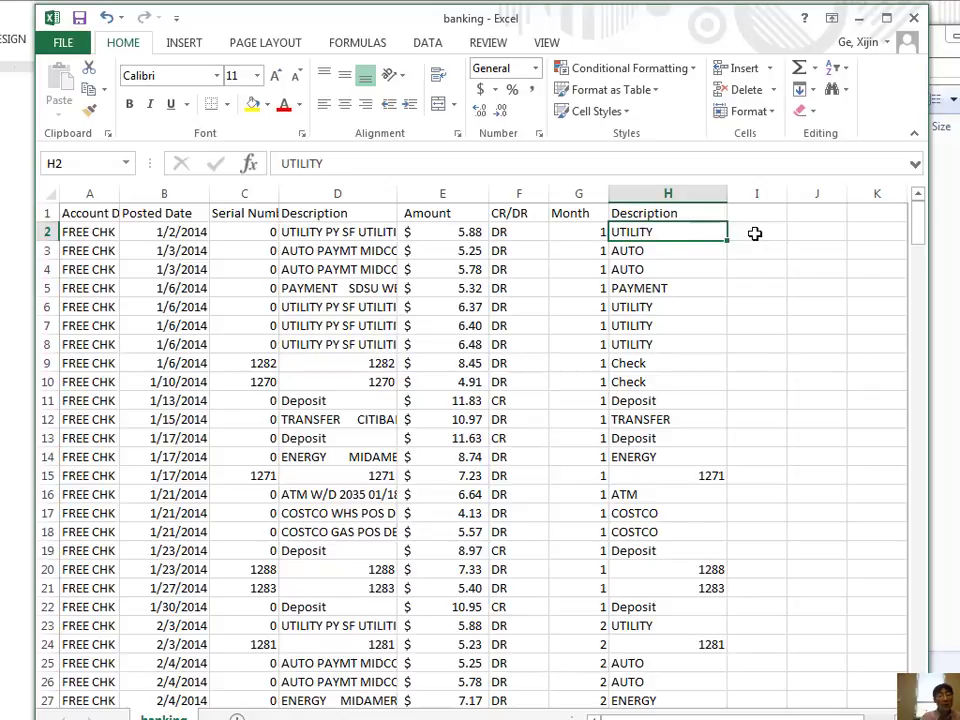
left_click(257, 364)
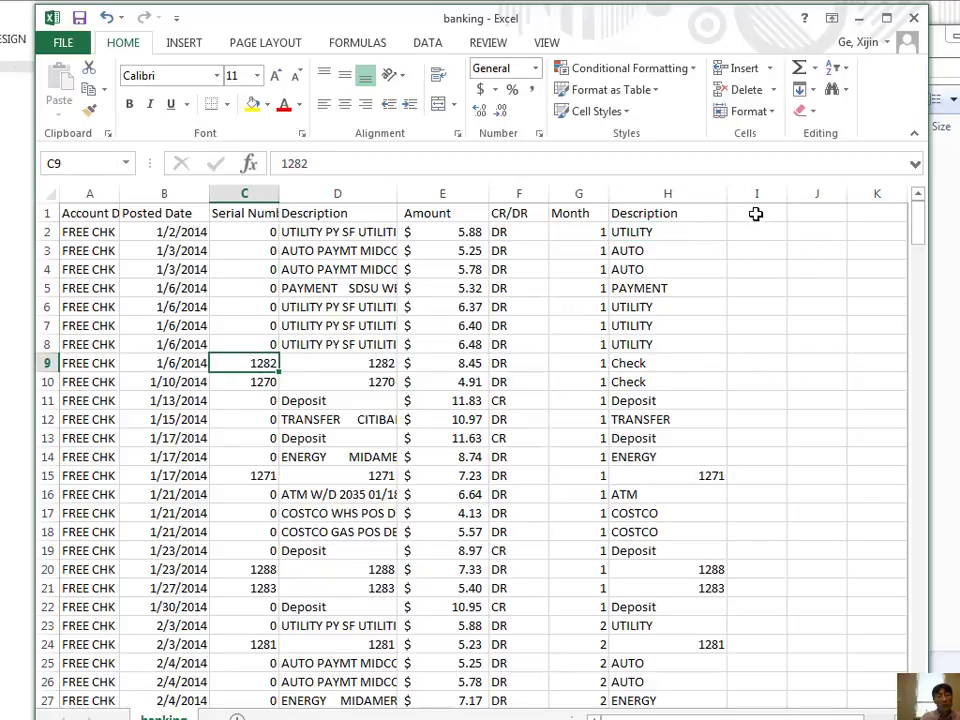
Step: Add the header Type in cell I1 of the empty column beside the shortened descriptions
left_click(756, 213)
type("Type")
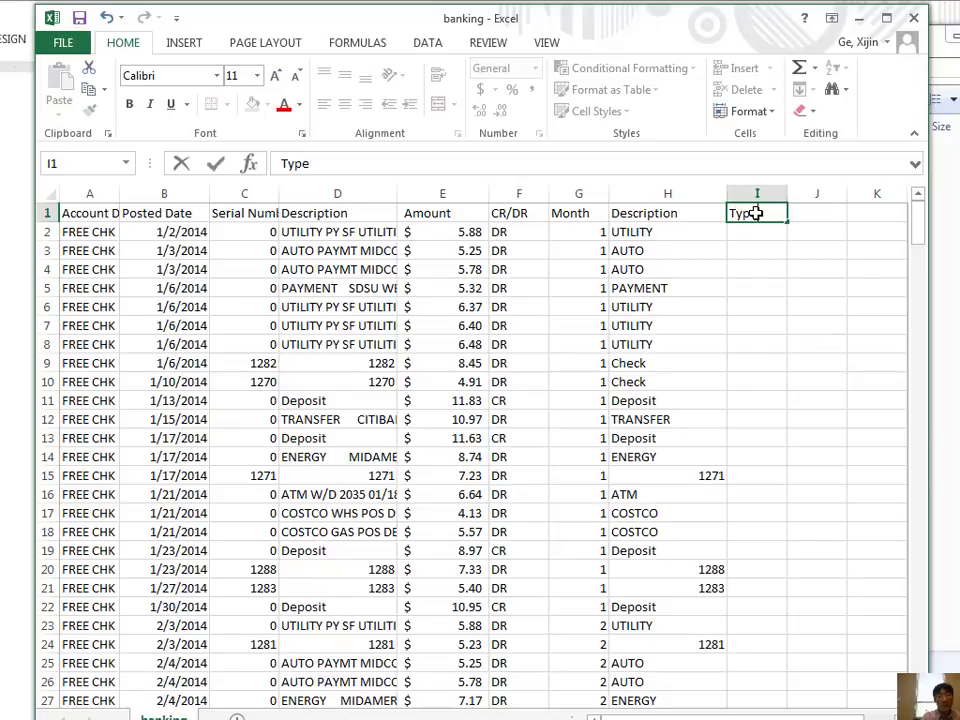
key("Return")
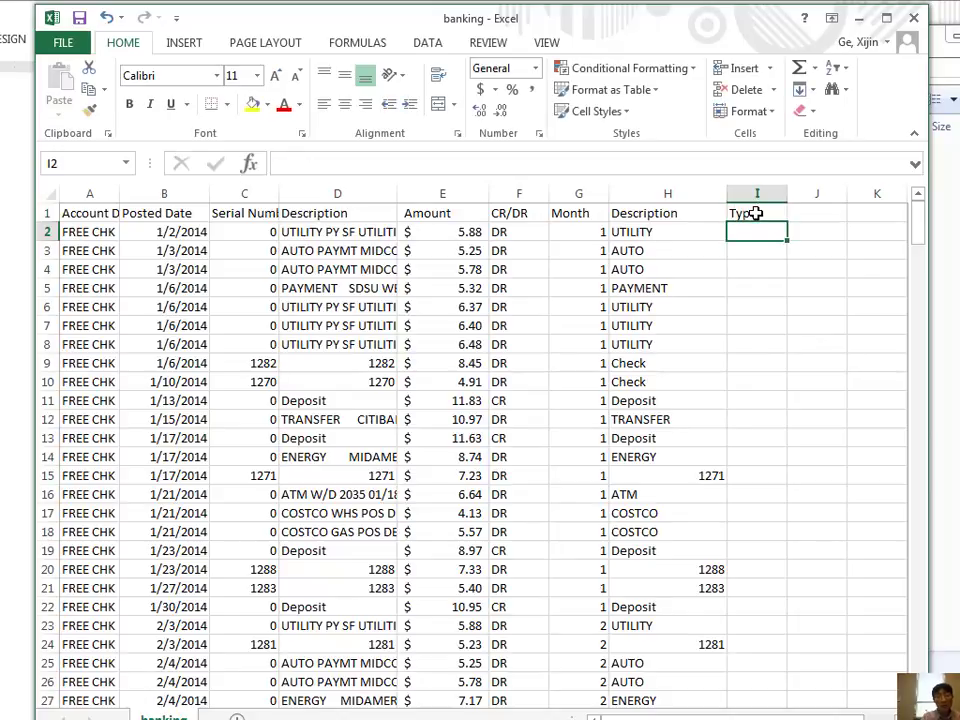
Step: Begin an IF formula in cell I2 that tests whether the serial number in C2 equals 0
type("=if(")
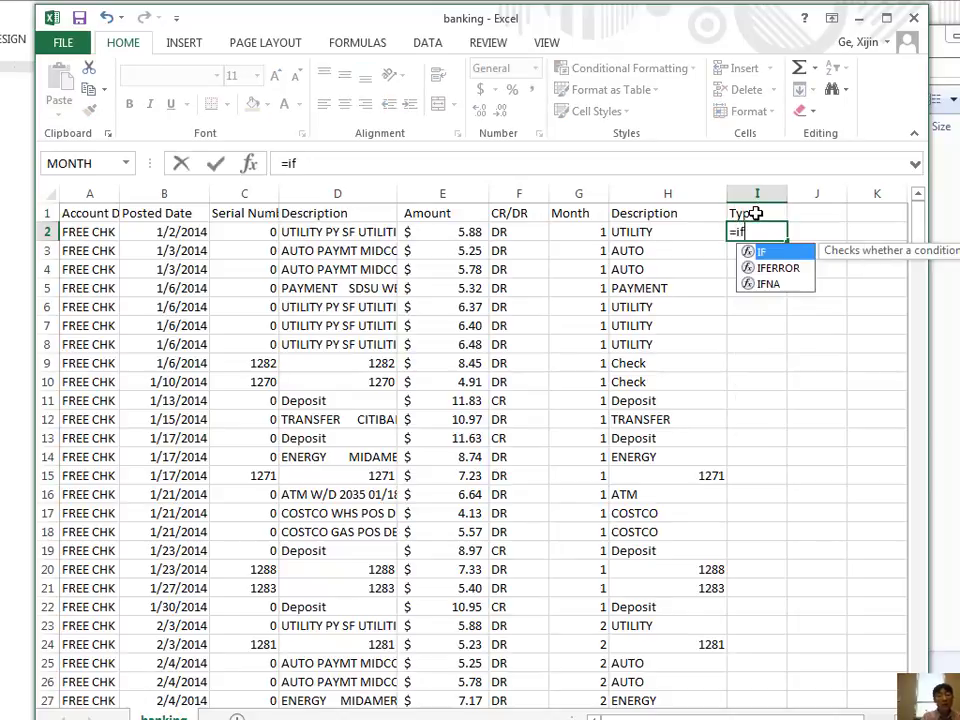
left_click(258, 230)
type("=0,")
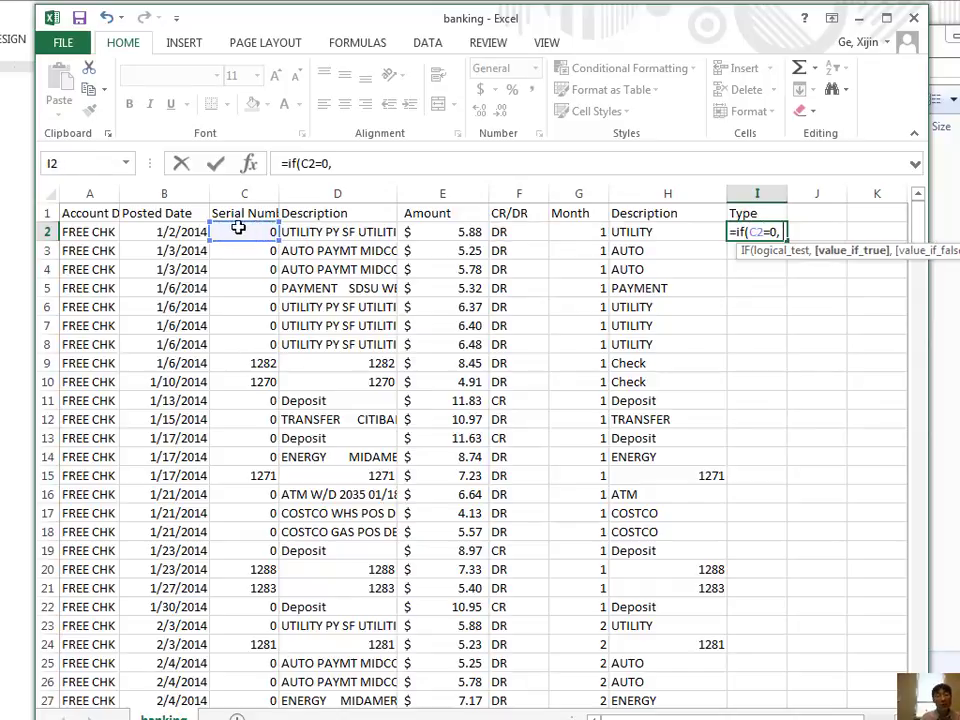
Step: Complete the formula in I2 as =IF(C2=0, H2, "Check"), taking the description from H2 for zero serial numbers
left_click(635, 232)
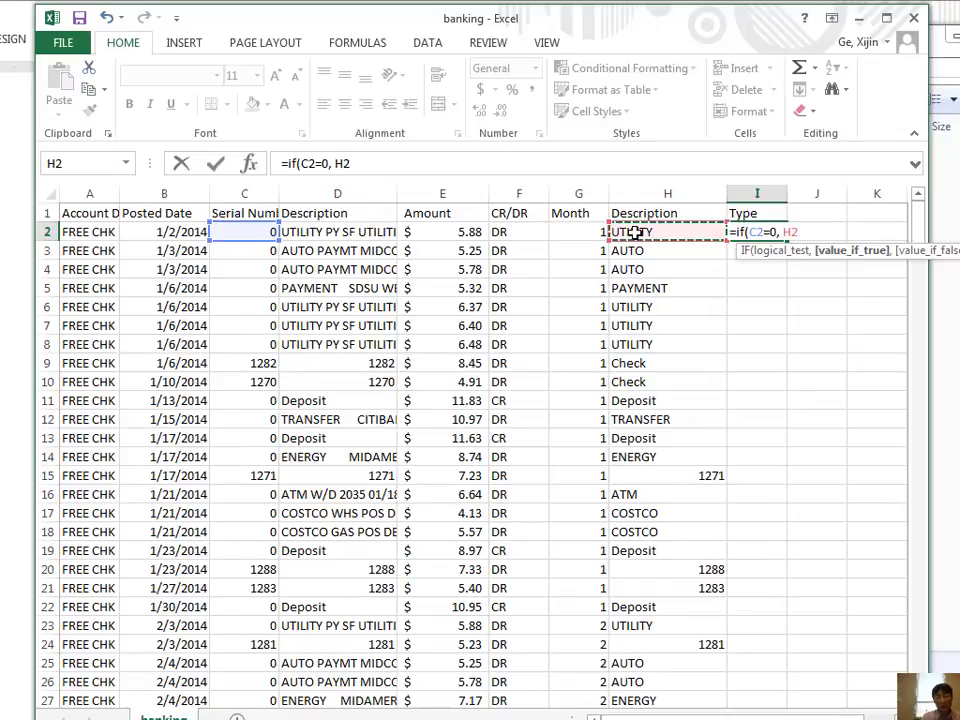
type(", \"Ch")
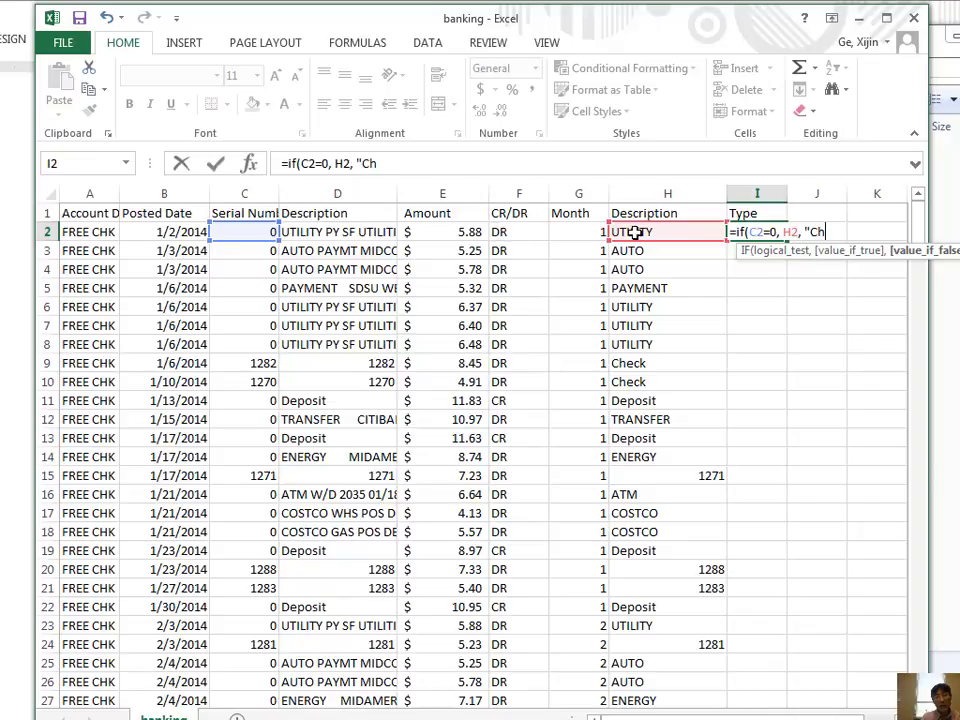
type("eck\")")
key("Return")
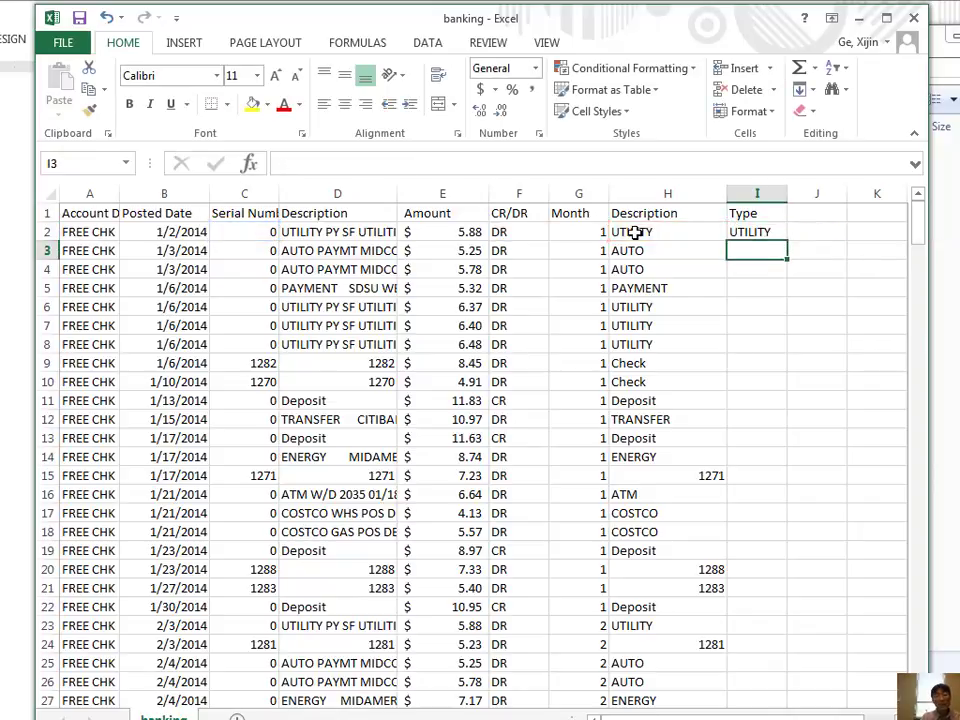
Step: Fill the IF formula in I2 down the Type column to I15 and on to the last data row
left_click(777, 233)
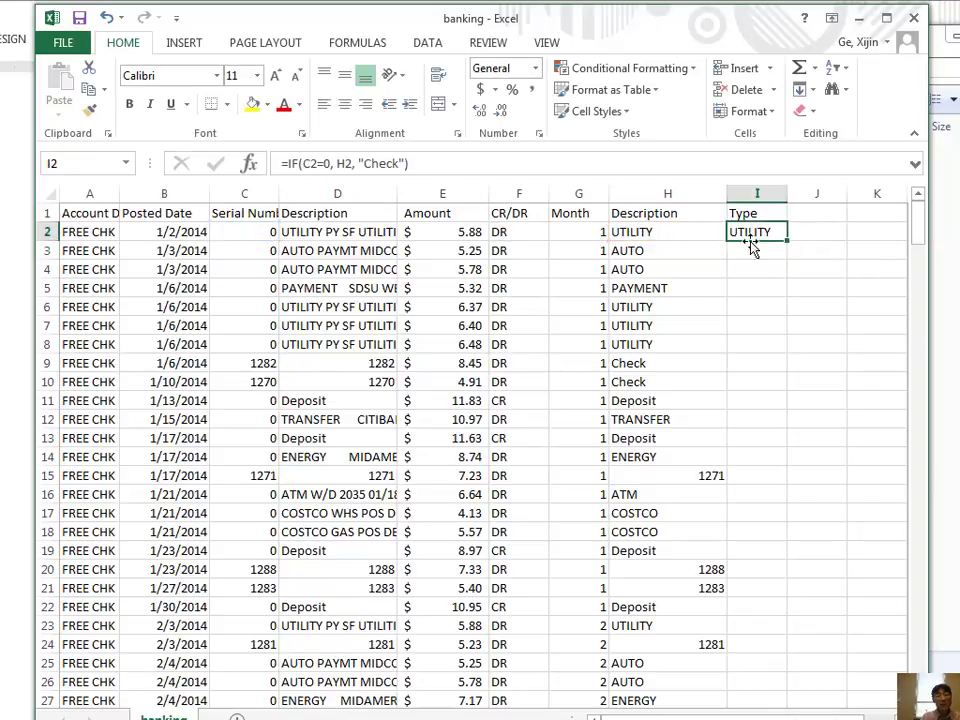
left_click_drag(787, 241, 786, 490)
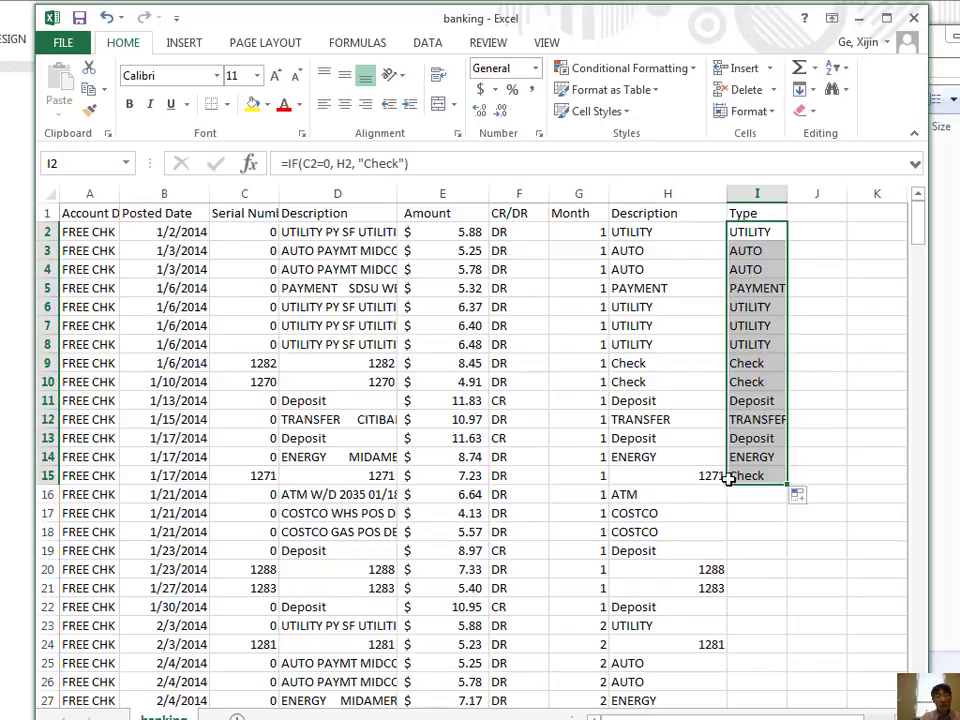
left_click(255, 477)
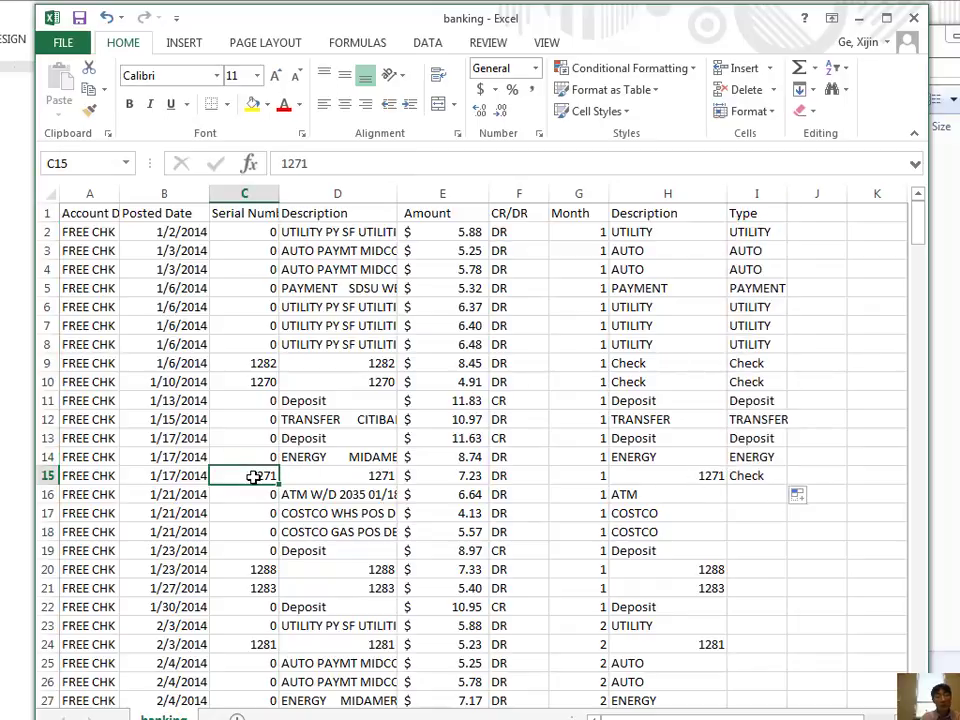
left_click(718, 476)
left_click(752, 480)
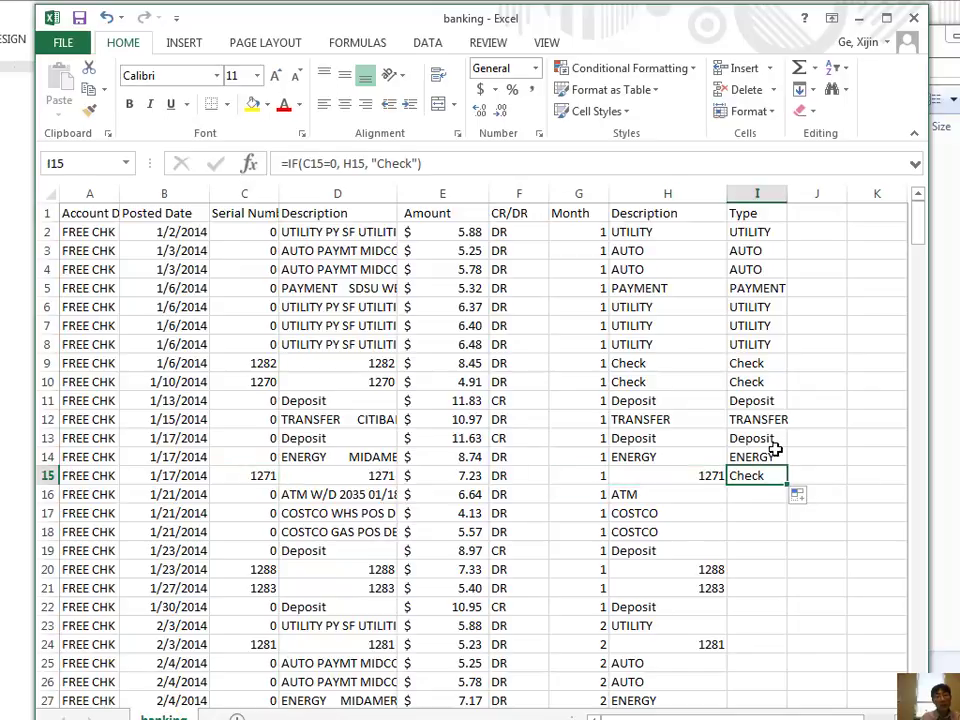
left_click(753, 233)
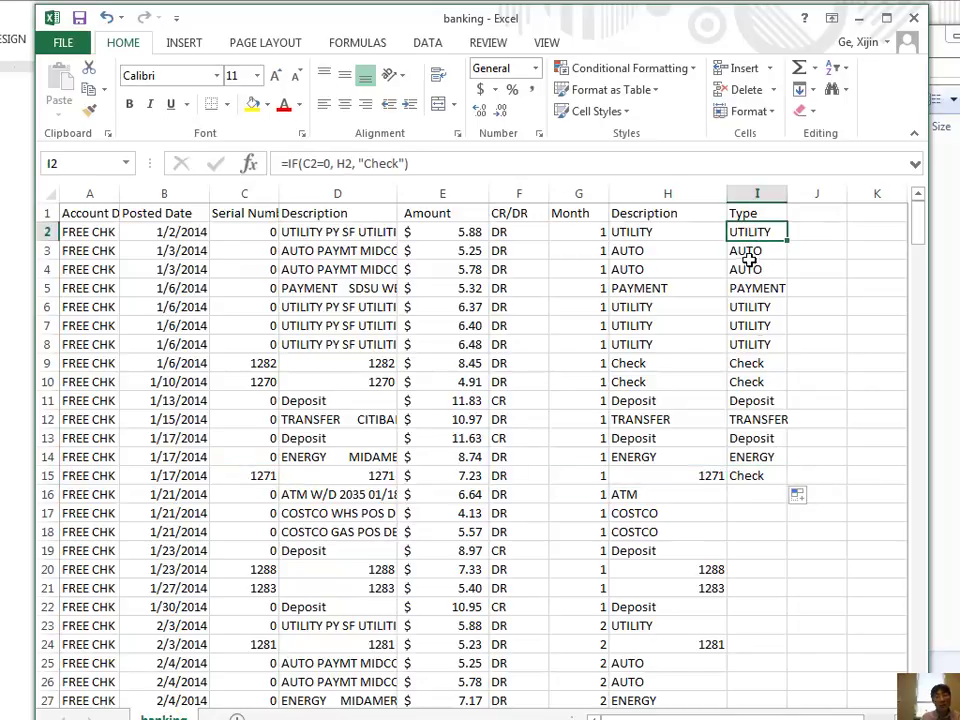
left_click(772, 480)
double_click(786, 485)
Step: Review the Type results down the sheet against the serial numbers and descriptions, and inspect the formula in I2
scroll(770, 625, "down", 2)
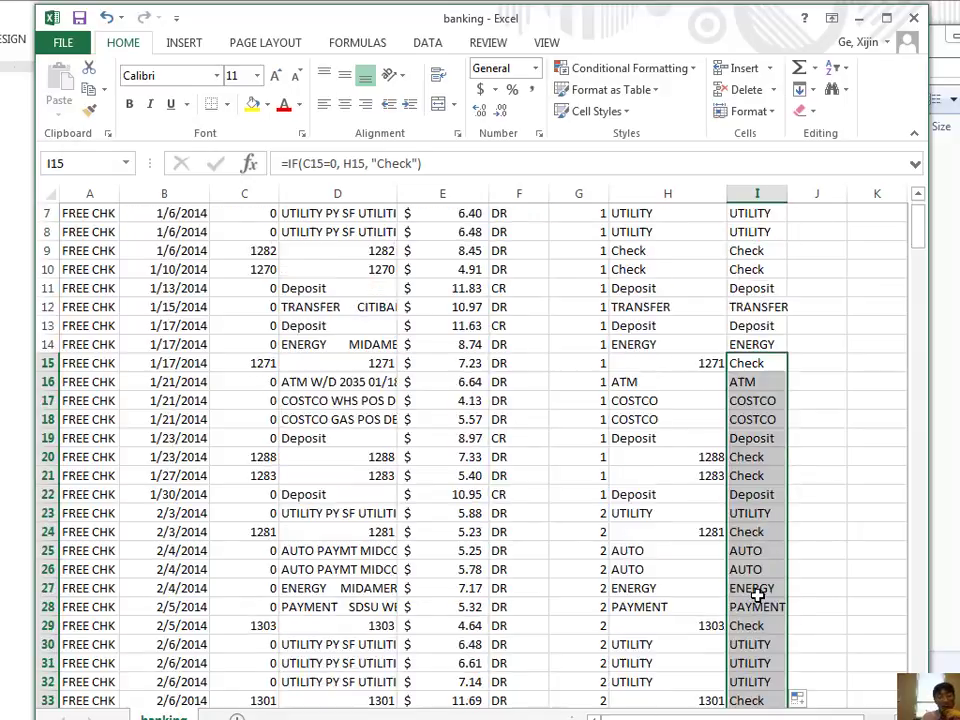
scroll(757, 570, "up", 1)
scroll(757, 558, "down", 2)
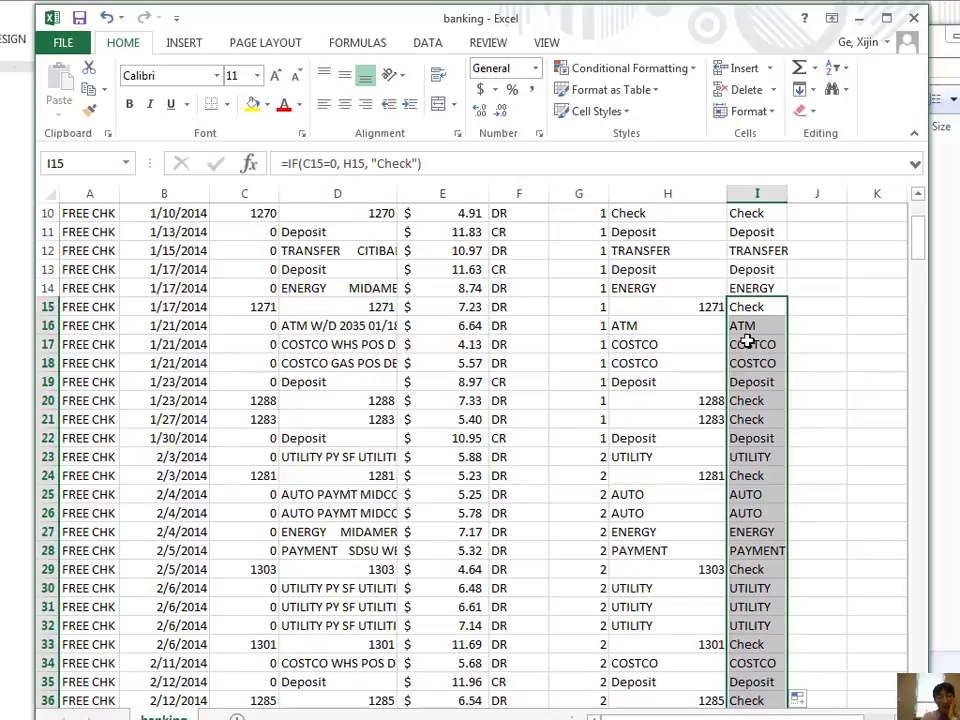
scroll(754, 311, "down", 2)
scroll(754, 340, "down", 2)
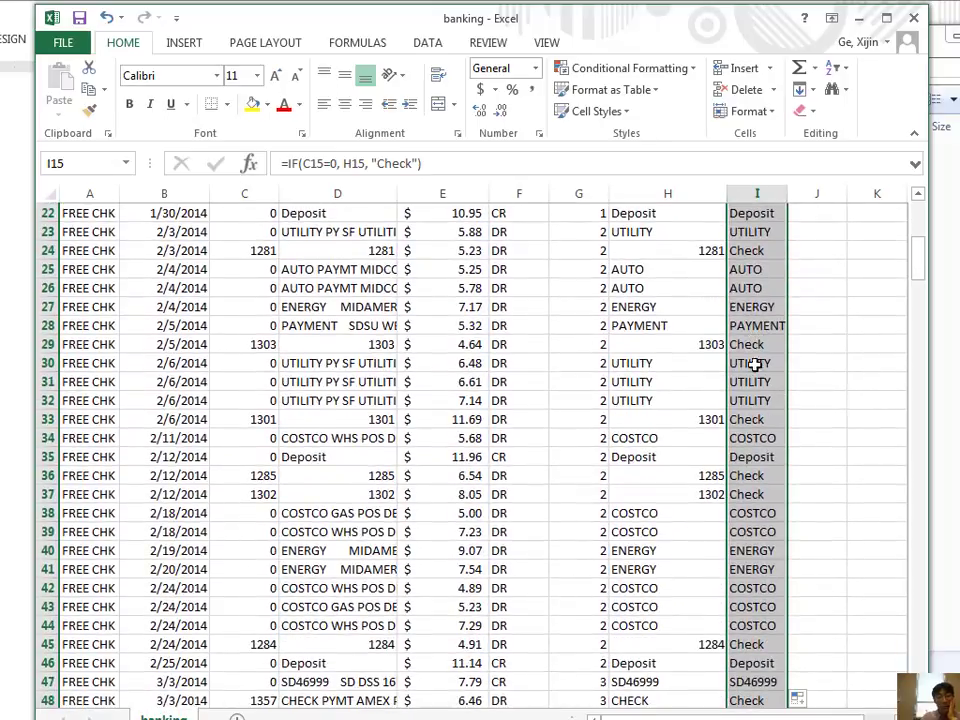
scroll(756, 465, "down", 9)
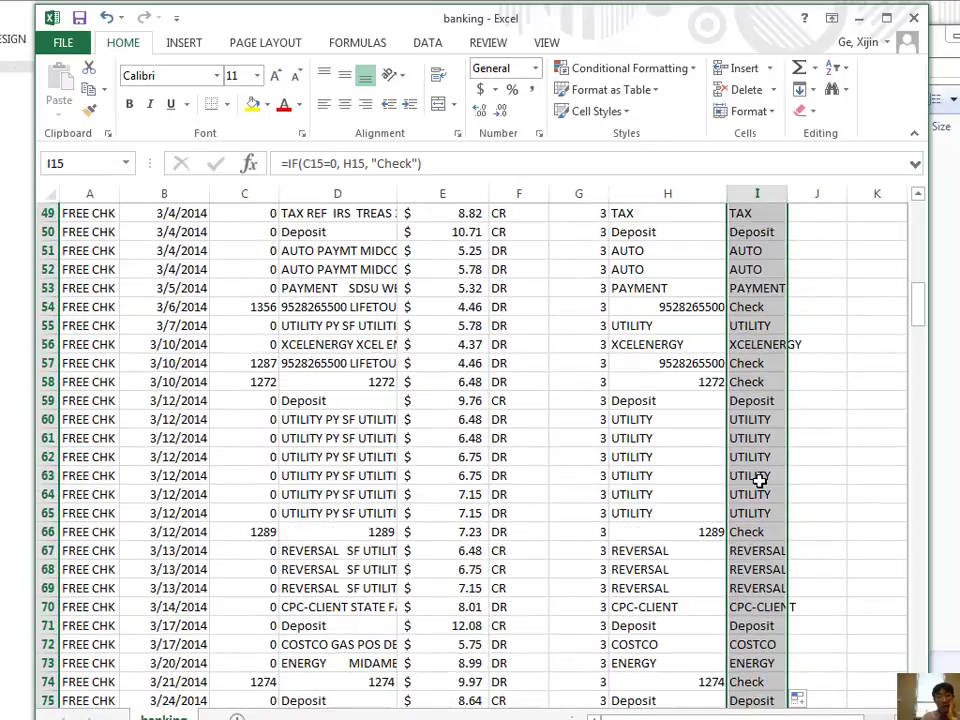
scroll(760, 480, "down", 1)
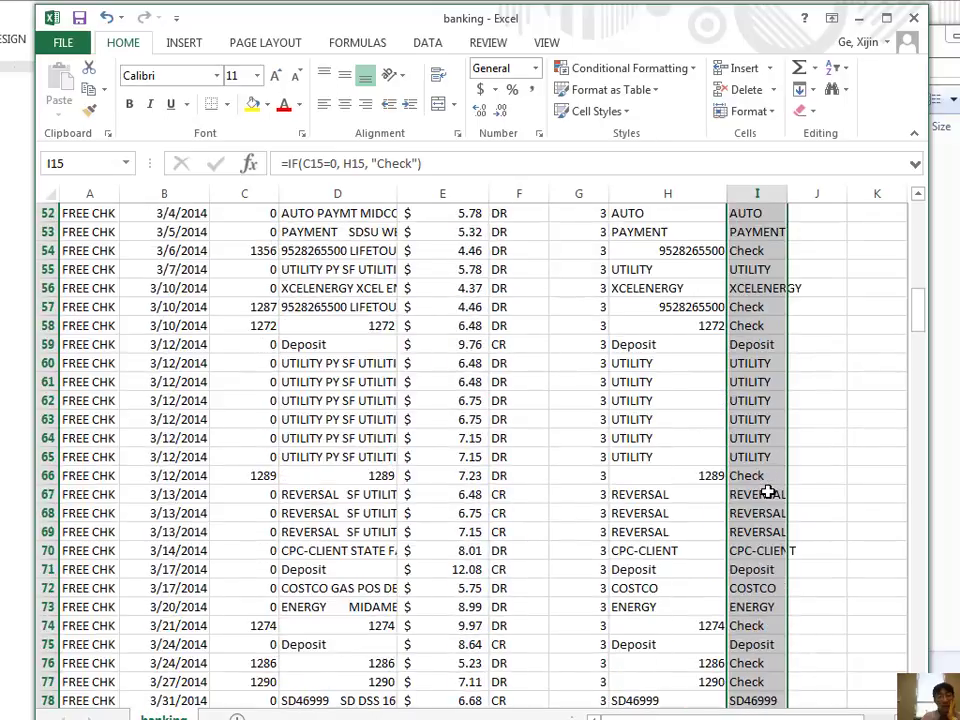
scroll(767, 492, "down", 15)
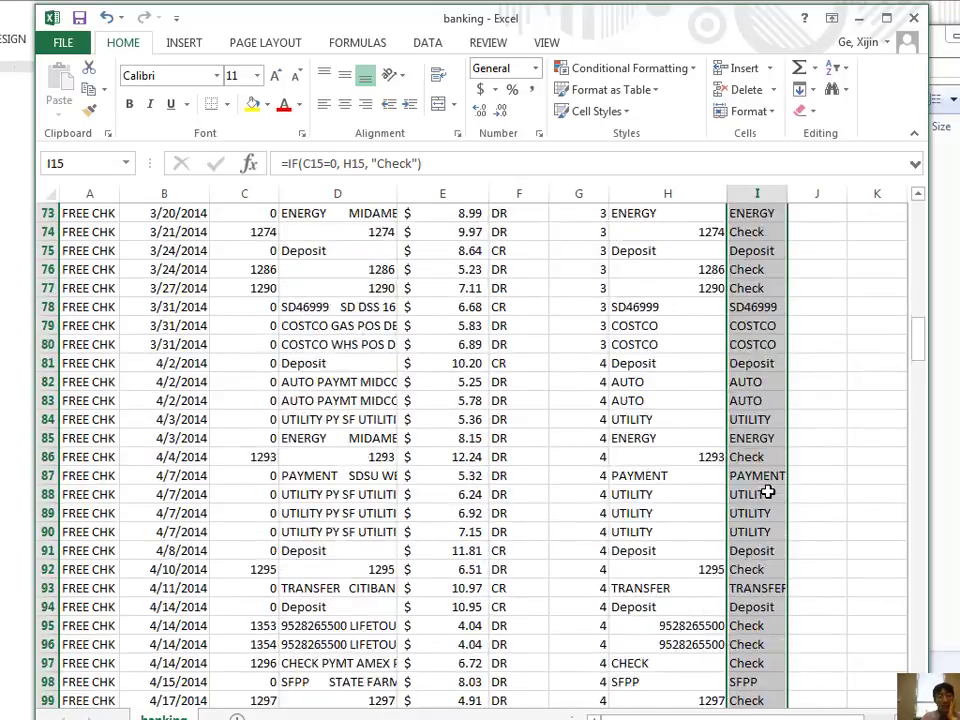
scroll(767, 492, "down", 5)
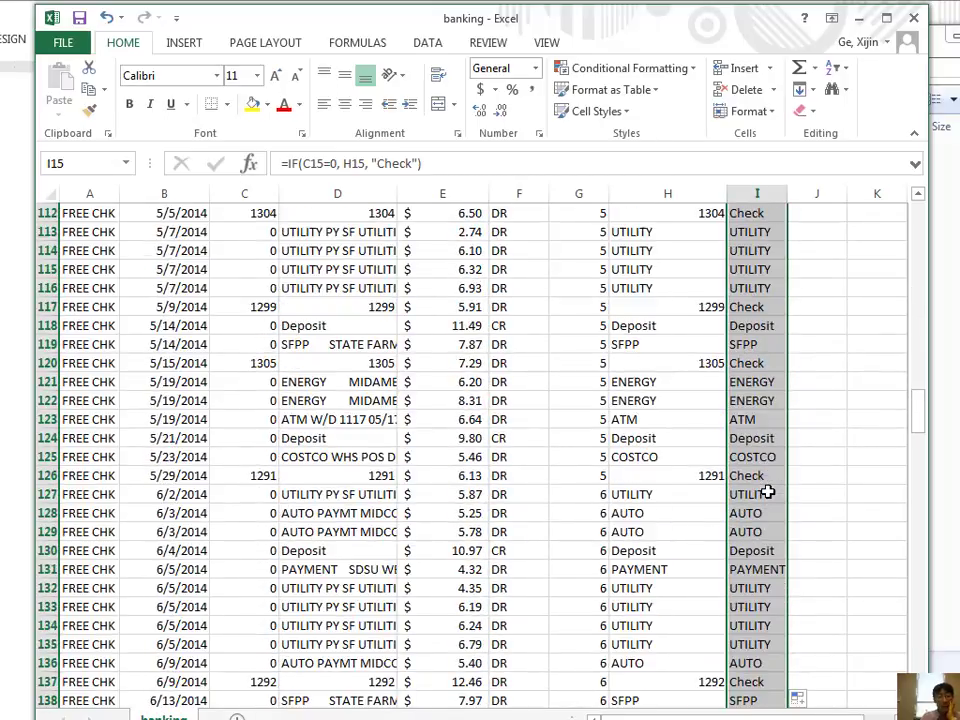
left_click(767, 492)
key("ctrl+Up")
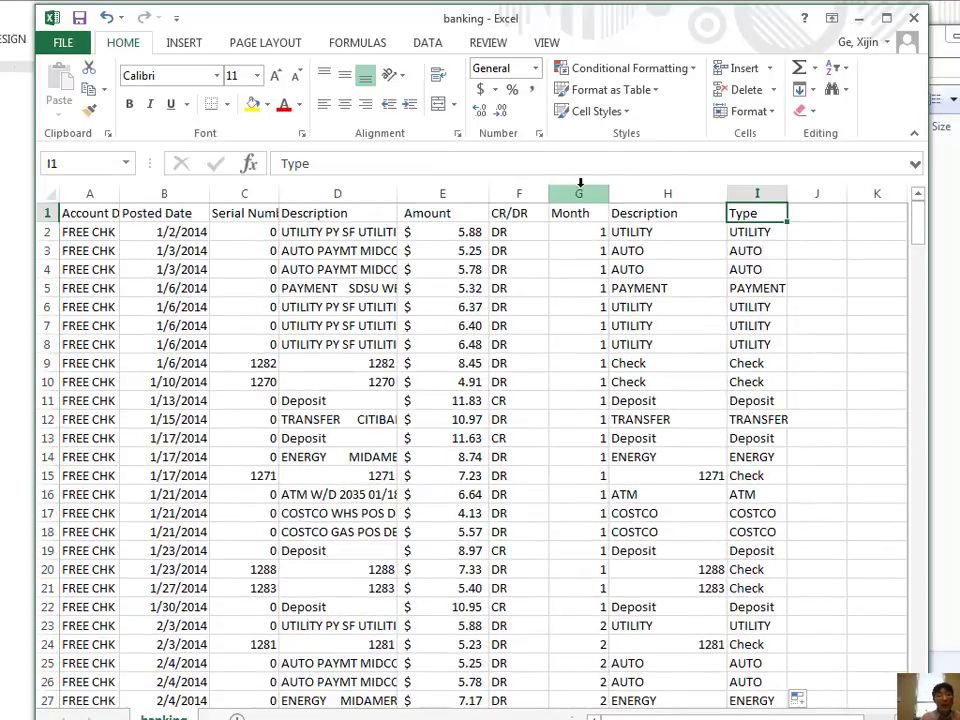
left_click(752, 268)
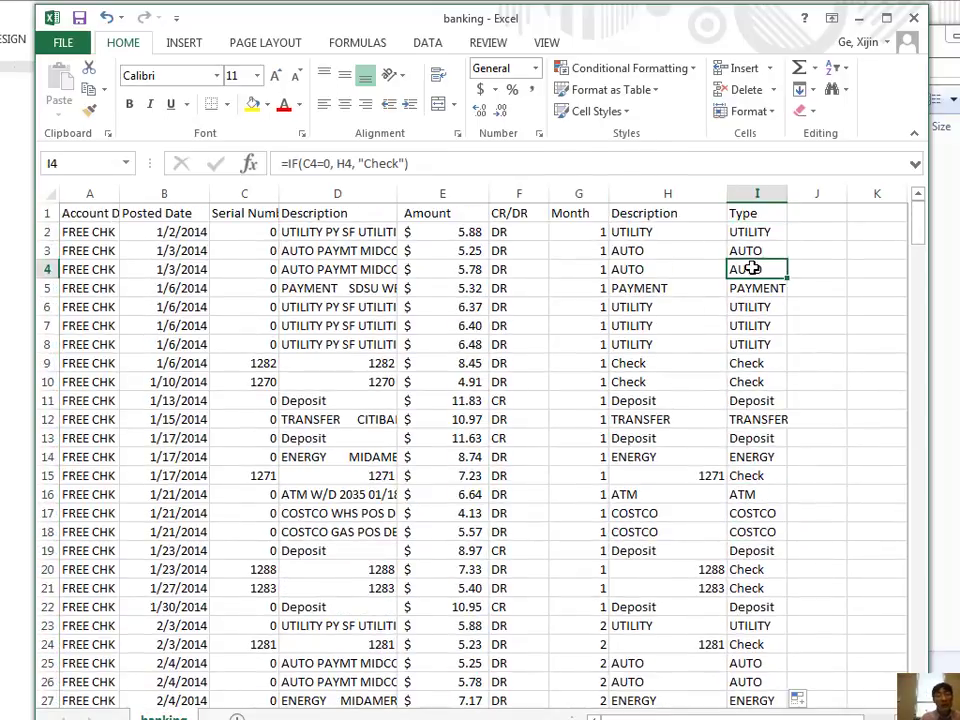
left_click(767, 193)
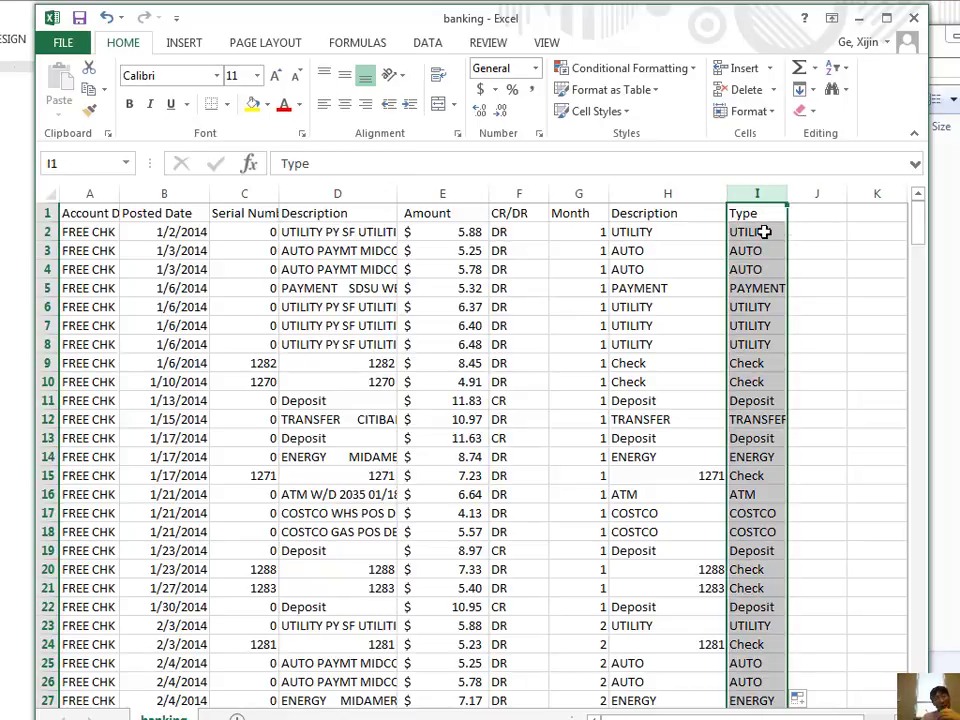
left_click_drag(763, 231, 762, 250)
left_click(763, 231)
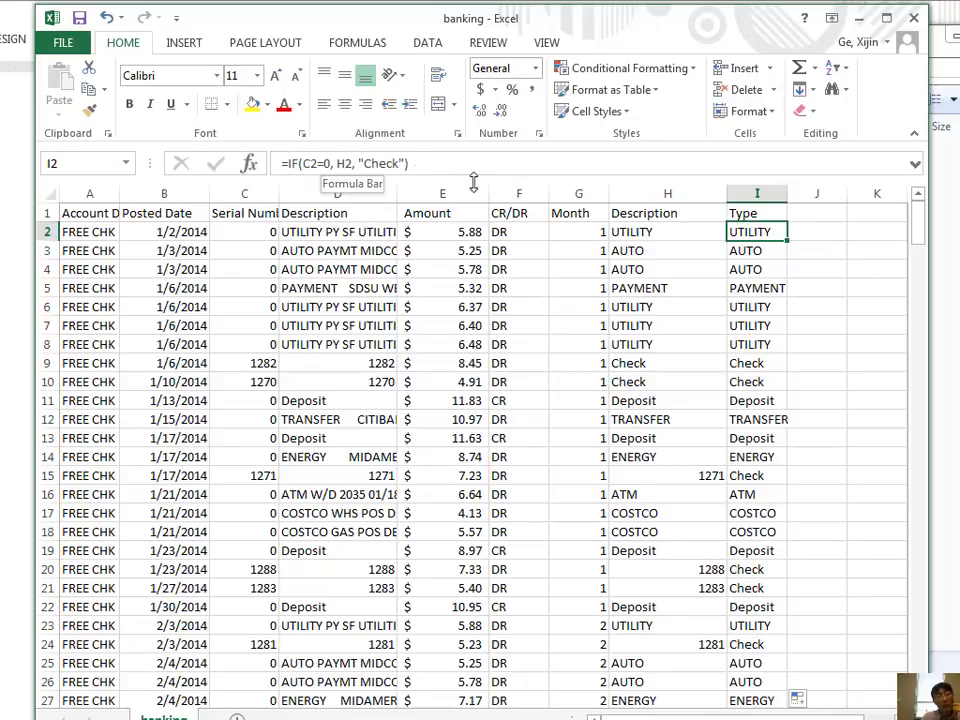
Step: Copy the whole Type column I and paste it over itself as values only, replacing the formulas
left_click(749, 188)
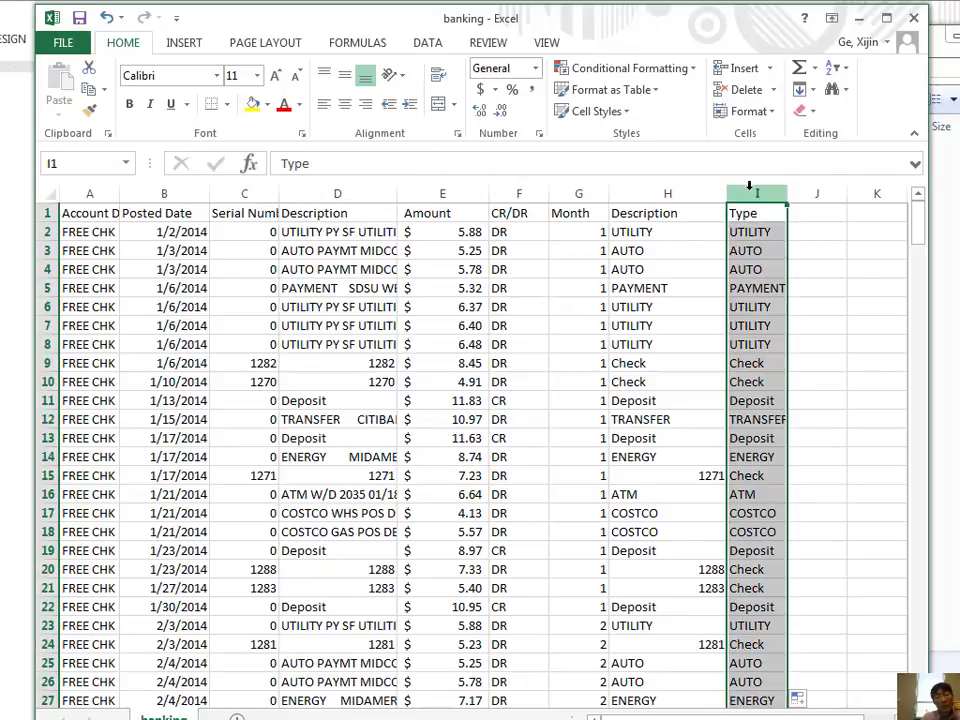
right_click(750, 189)
left_click(769, 222)
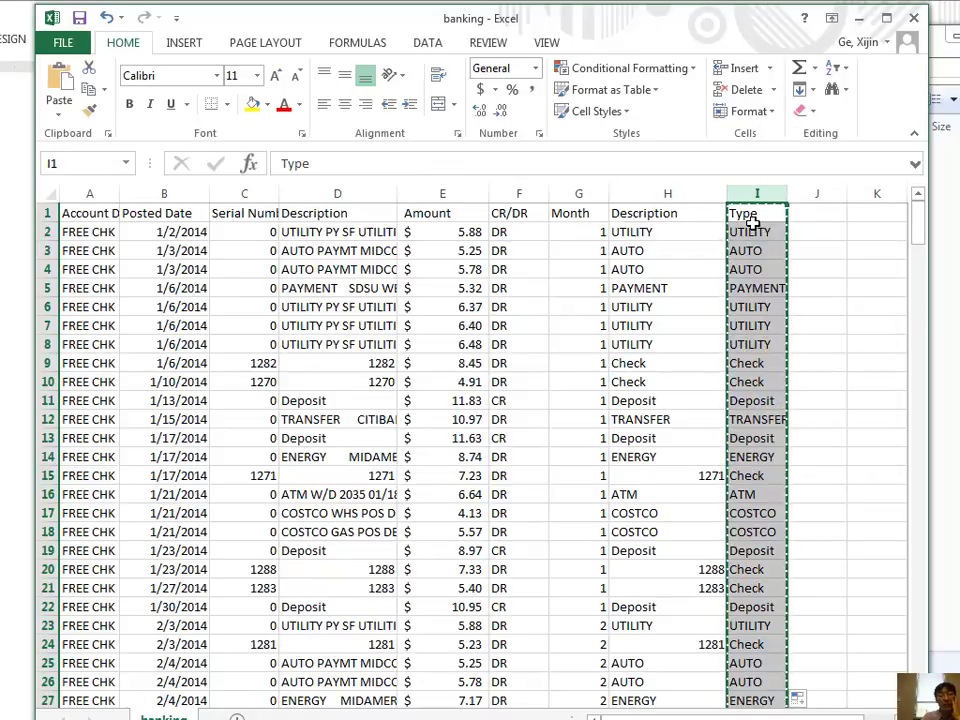
right_click(760, 231)
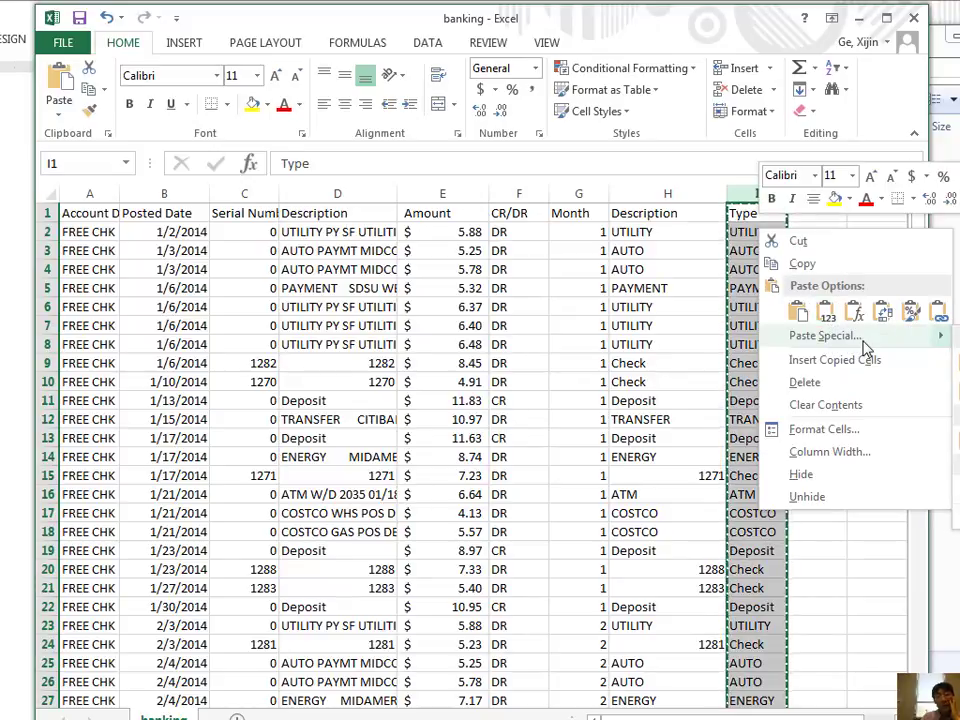
left_click(825, 312)
left_click(838, 325)
left_click(770, 269)
left_click(763, 231)
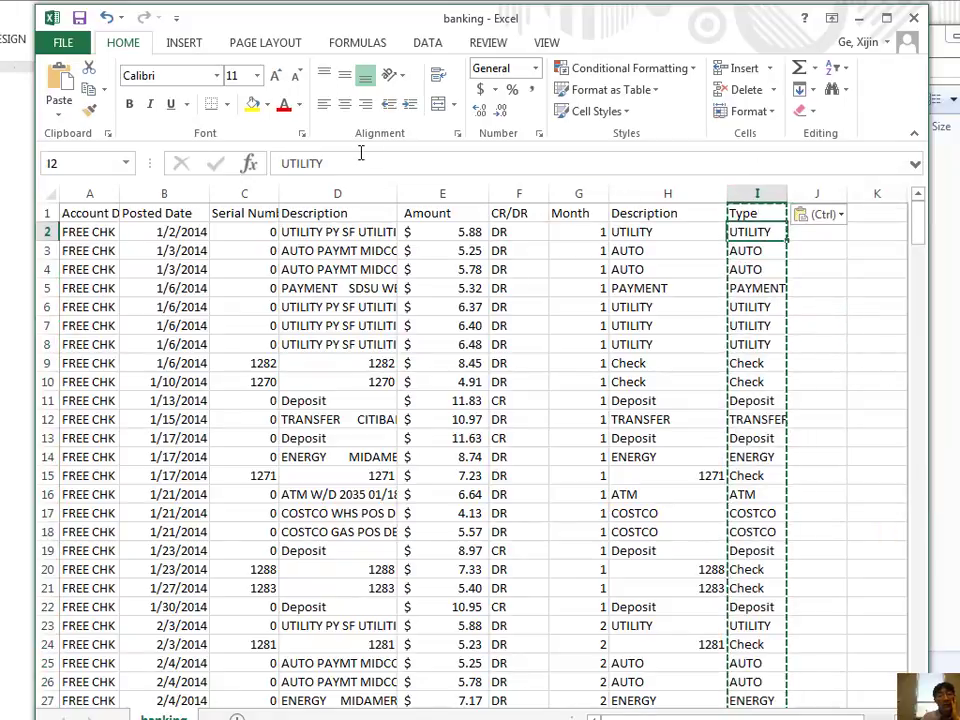
left_click(770, 306)
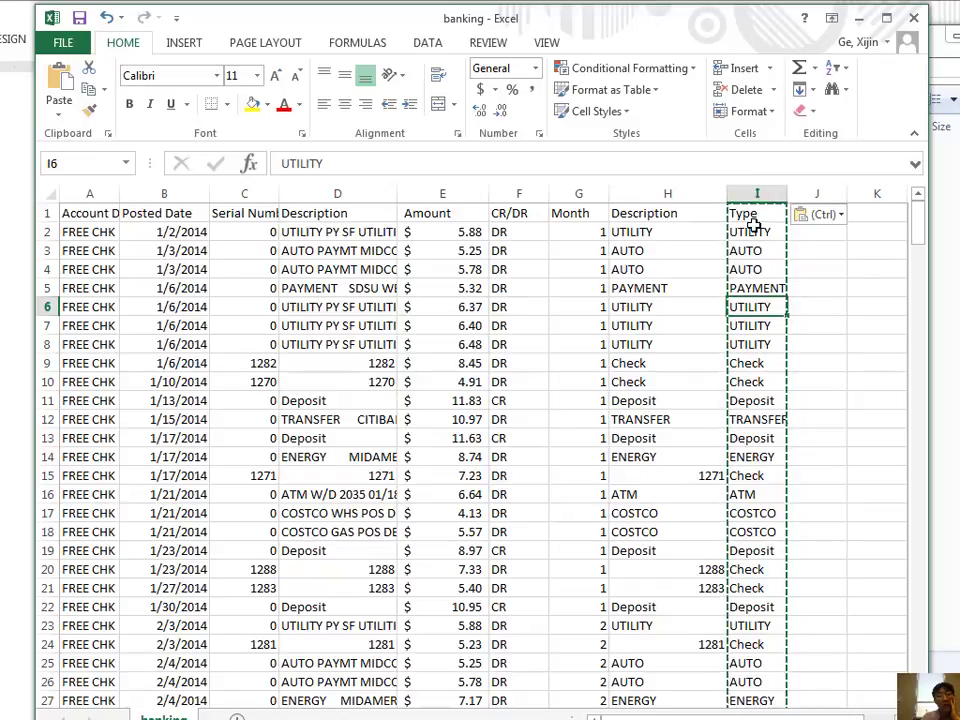
Step: Delete the helper Description column H and narrow the Amount column E to fit its contents
left_click(646, 193)
right_click(652, 200)
left_click(710, 360)
left_click(800, 345)
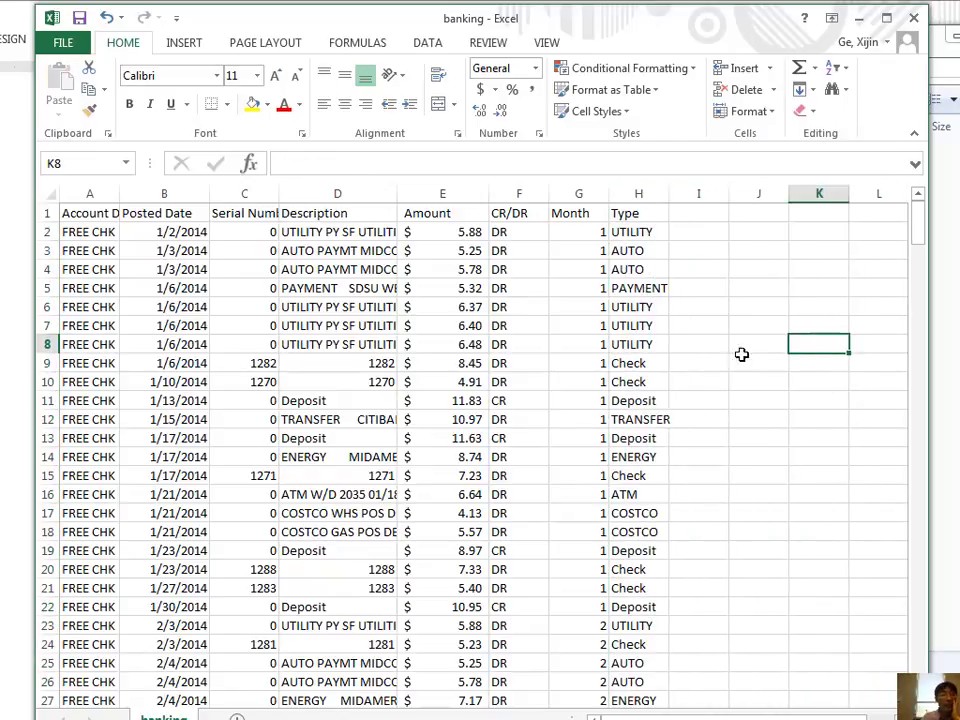
left_click_drag(488, 189, 452, 190)
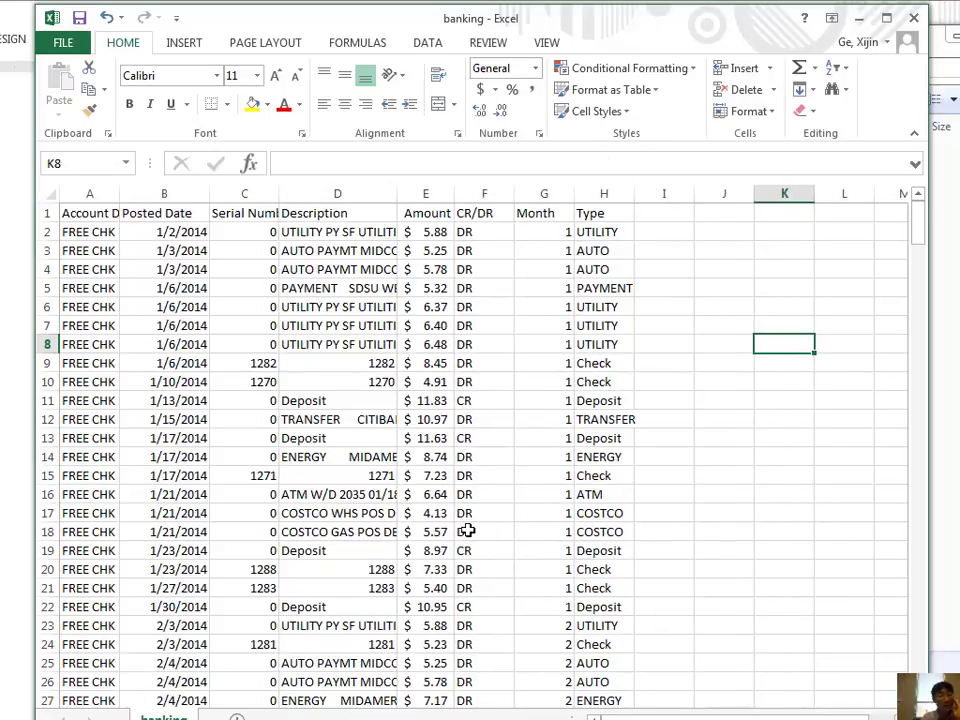
Step: Examine the cleaned transaction list, looking over the Amount column and the categories in the Type column
scroll(465, 530, "down", 3)
scroll(133, 480, "down", 2)
scroll(161, 459, "up", 5)
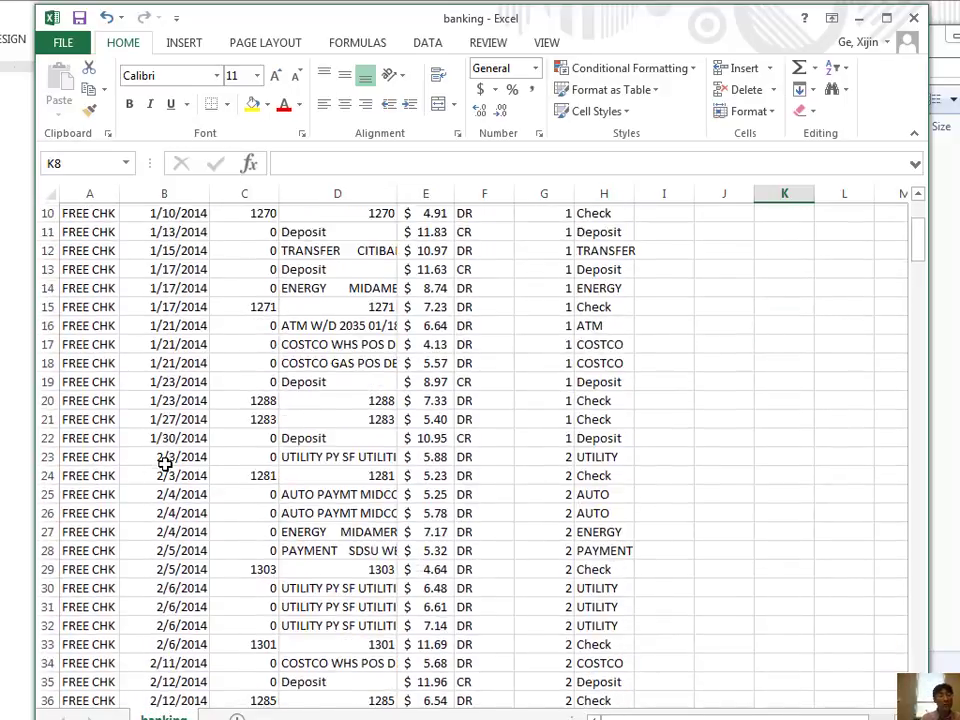
left_click(240, 308)
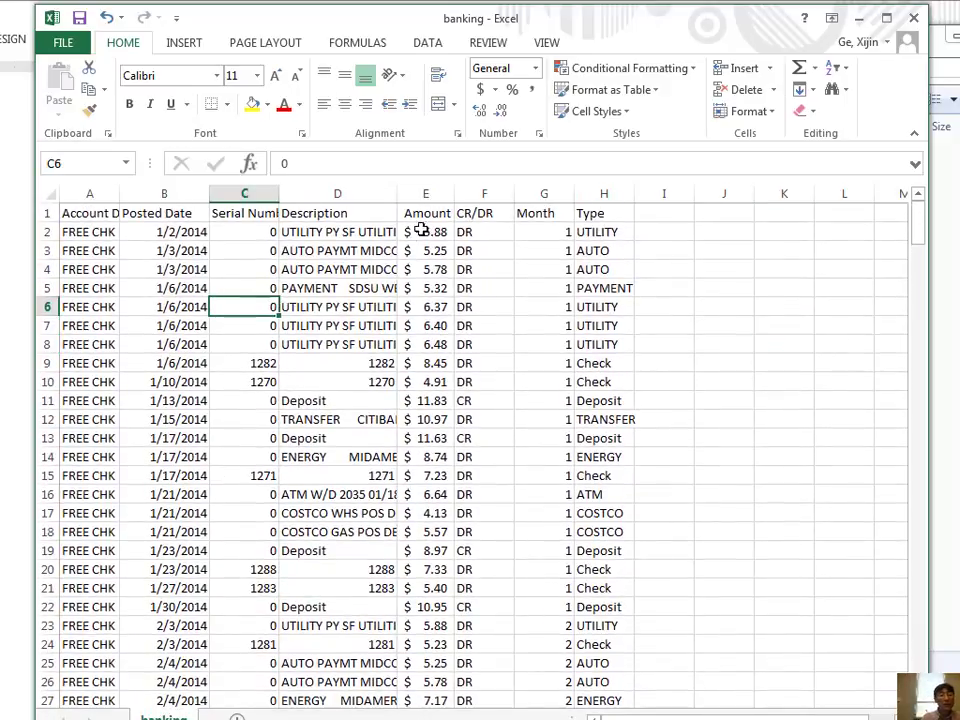
left_click(424, 192)
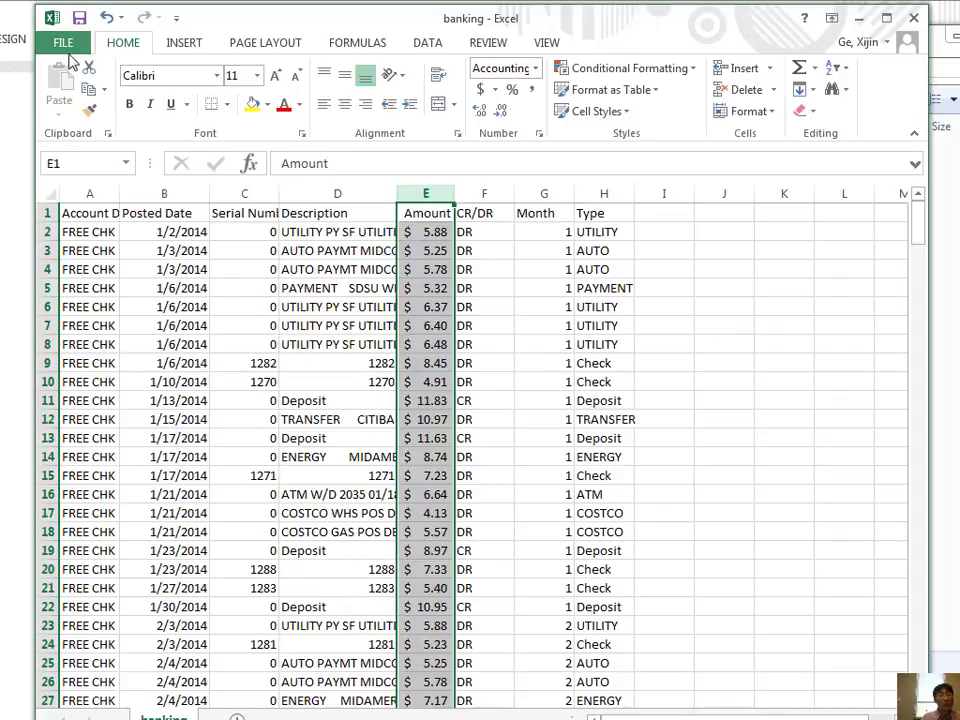
left_click(604, 192)
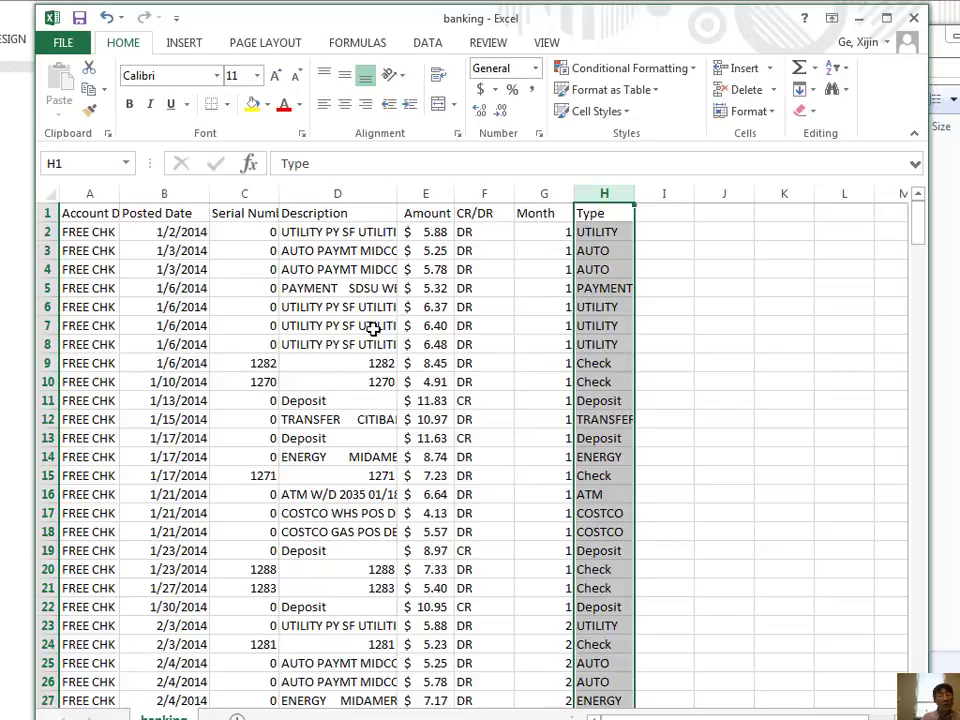
left_click(586, 251)
left_click(604, 272)
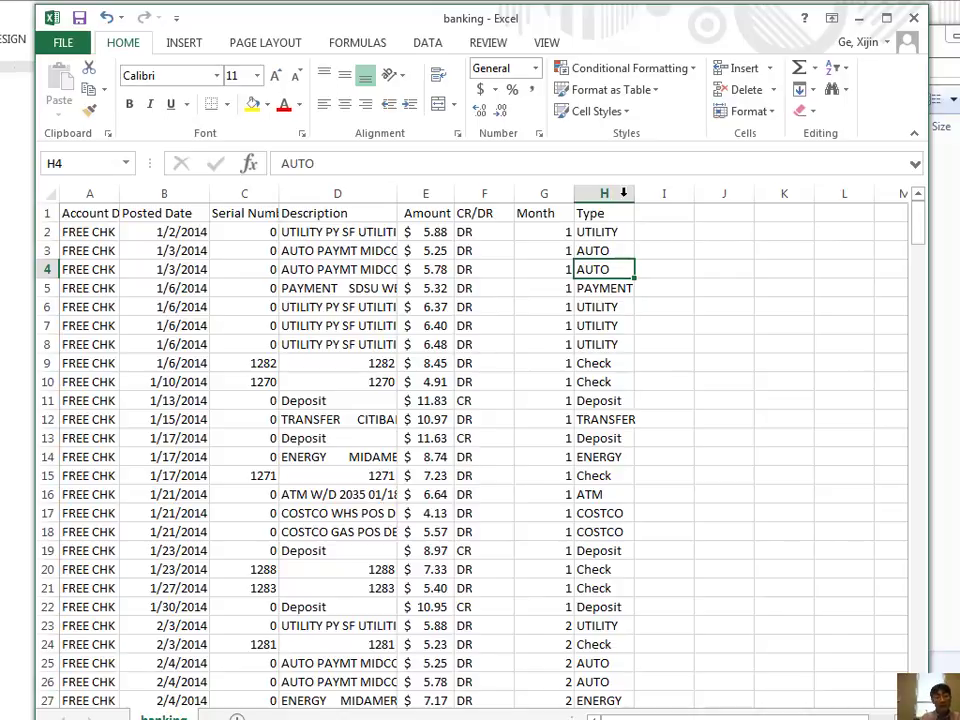
scroll(599, 598, "down", 17)
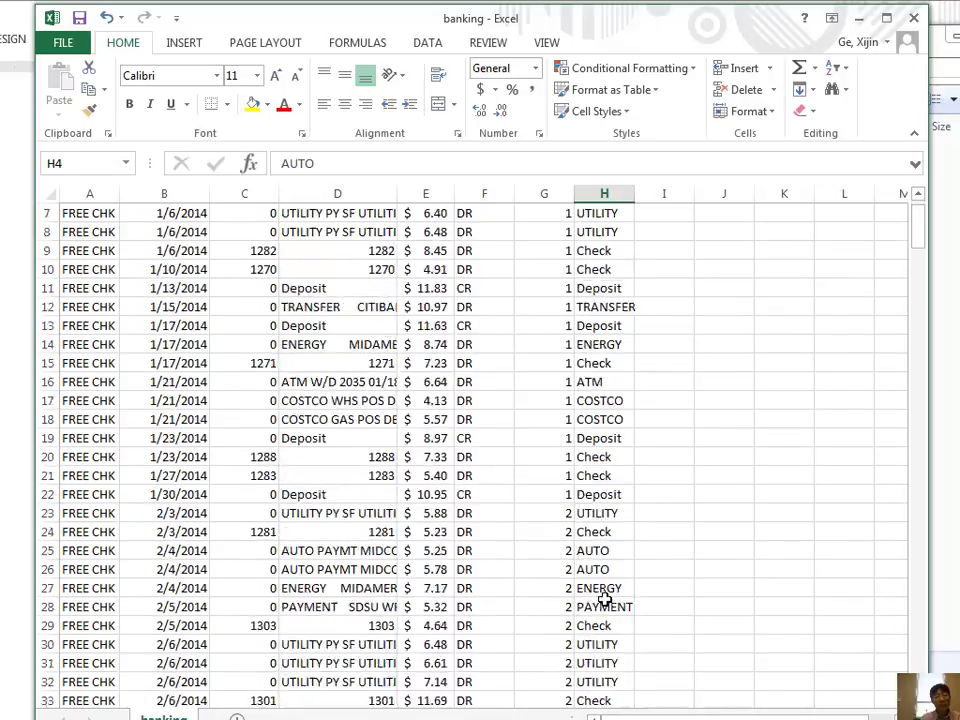
scroll(608, 661, "up", 17)
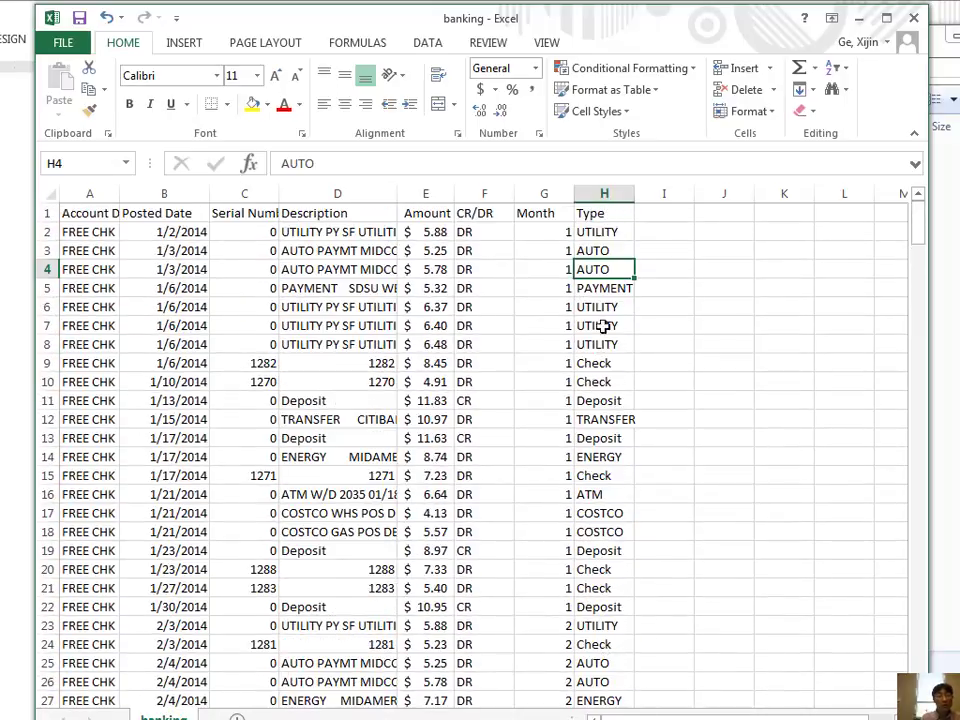
left_click(664, 230)
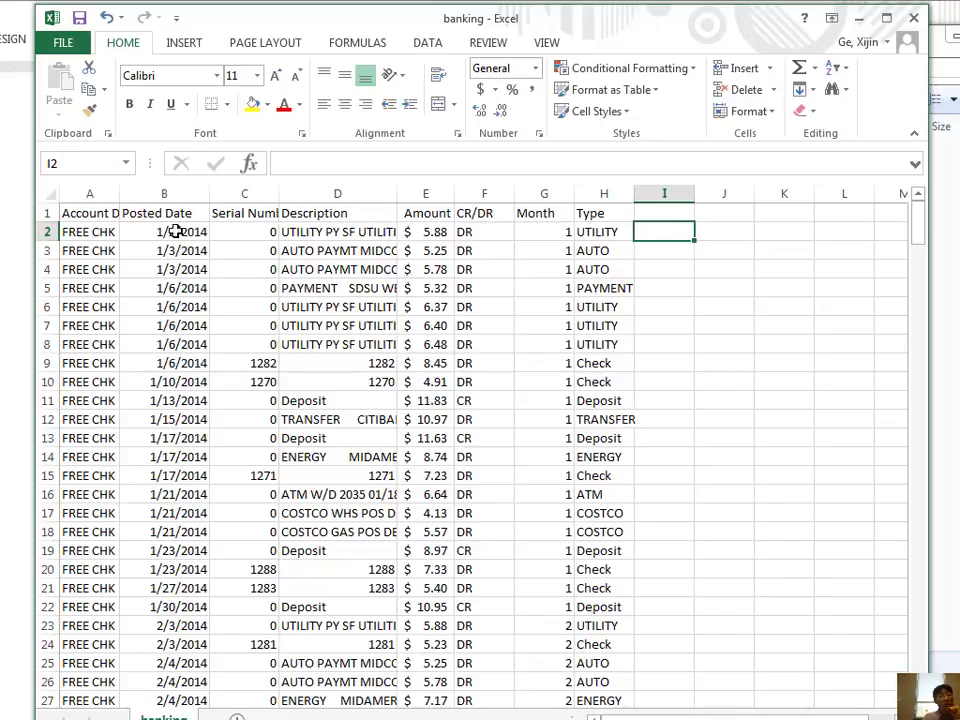
Step: Create a PivotTable on a new worksheet from all the transaction data in columns A to H of the banking sheet
left_click(43, 193)
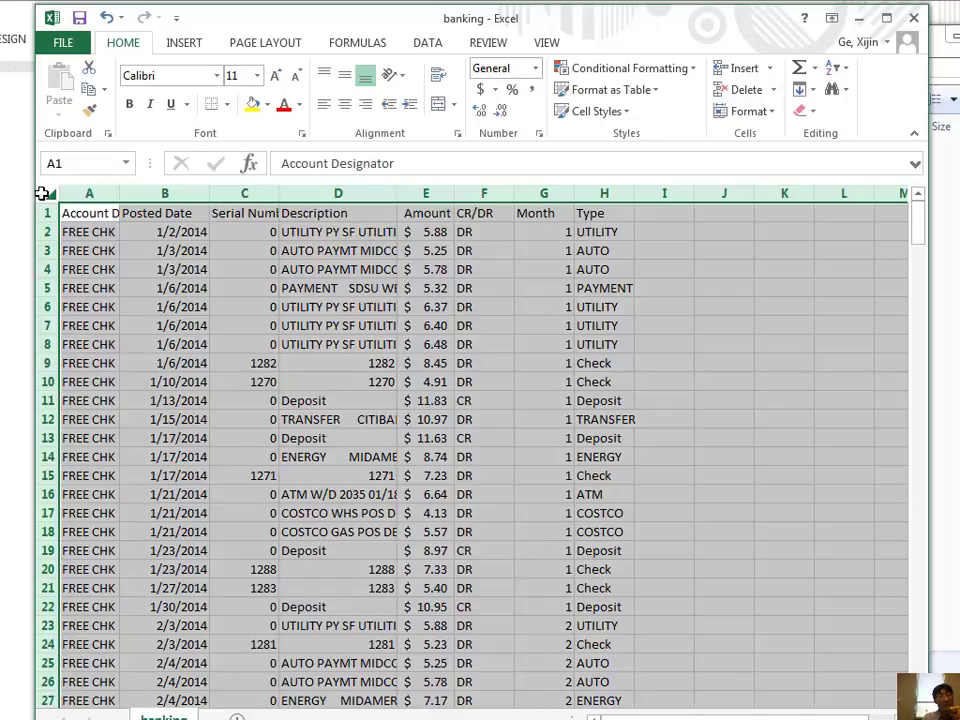
left_click(190, 44)
left_click(66, 80)
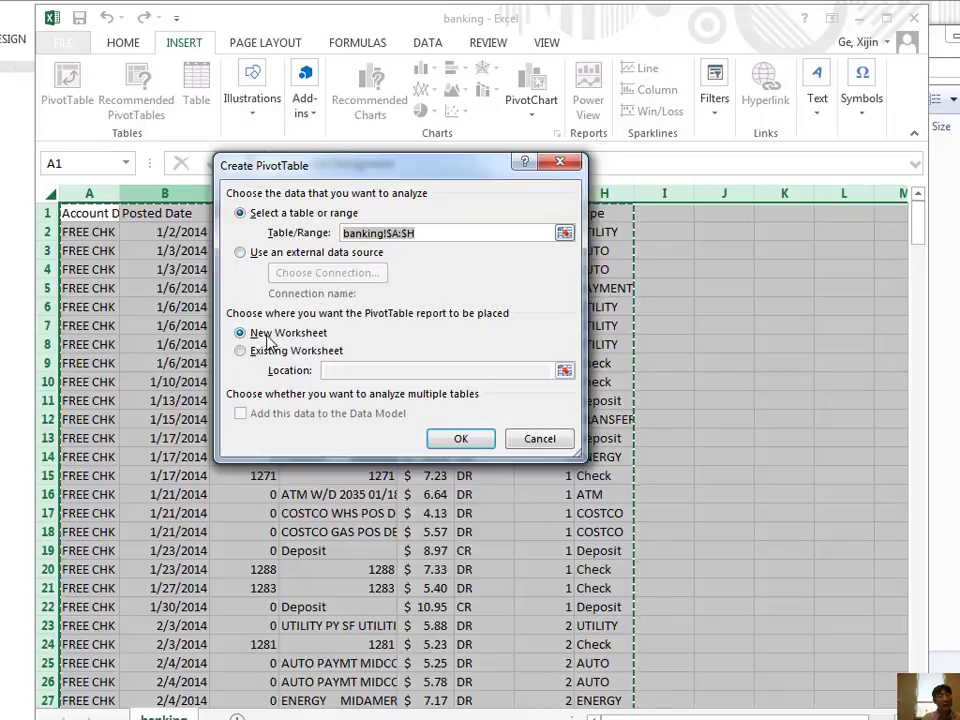
left_click(455, 440)
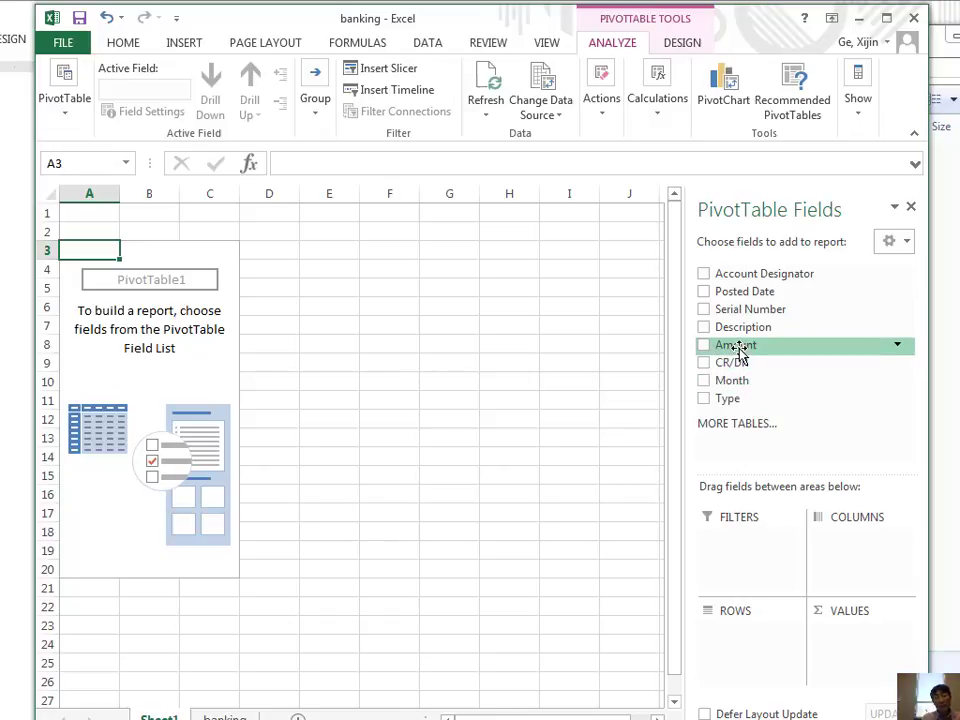
Step: Add Amount as the pivot table's value field and Type as its row field, and review the count for each type
left_click_drag(740, 352, 845, 634)
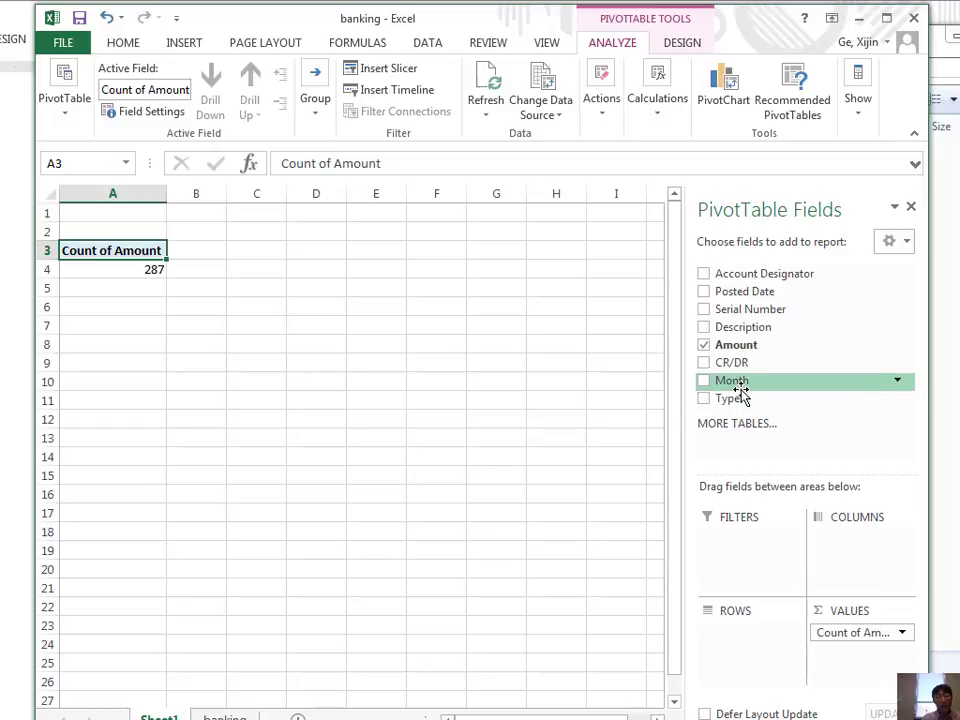
left_click_drag(739, 401, 740, 644)
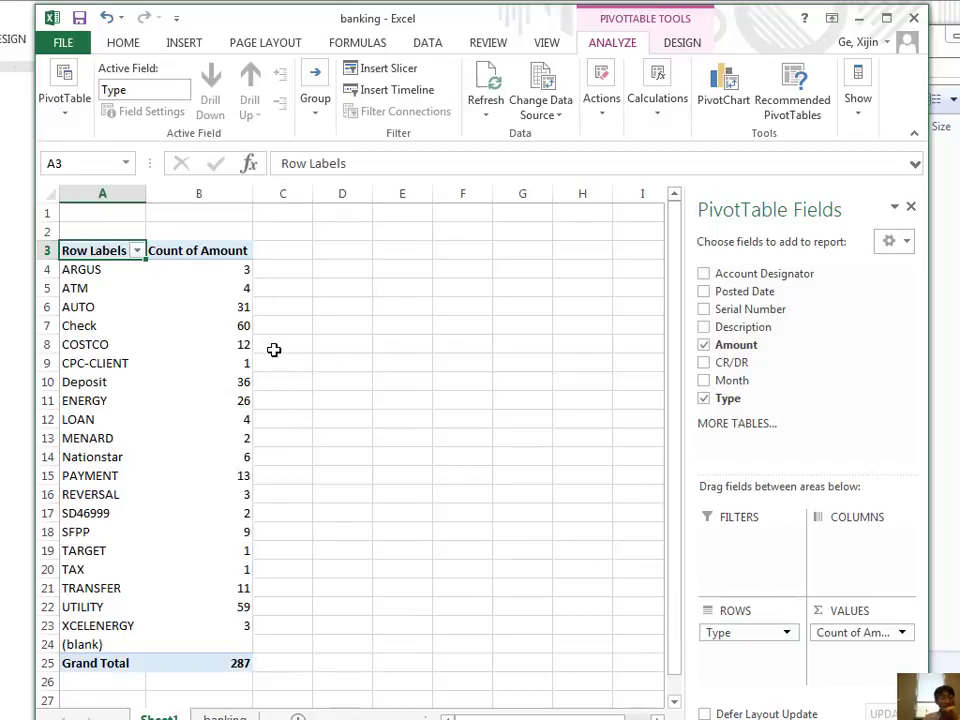
left_click(224, 268)
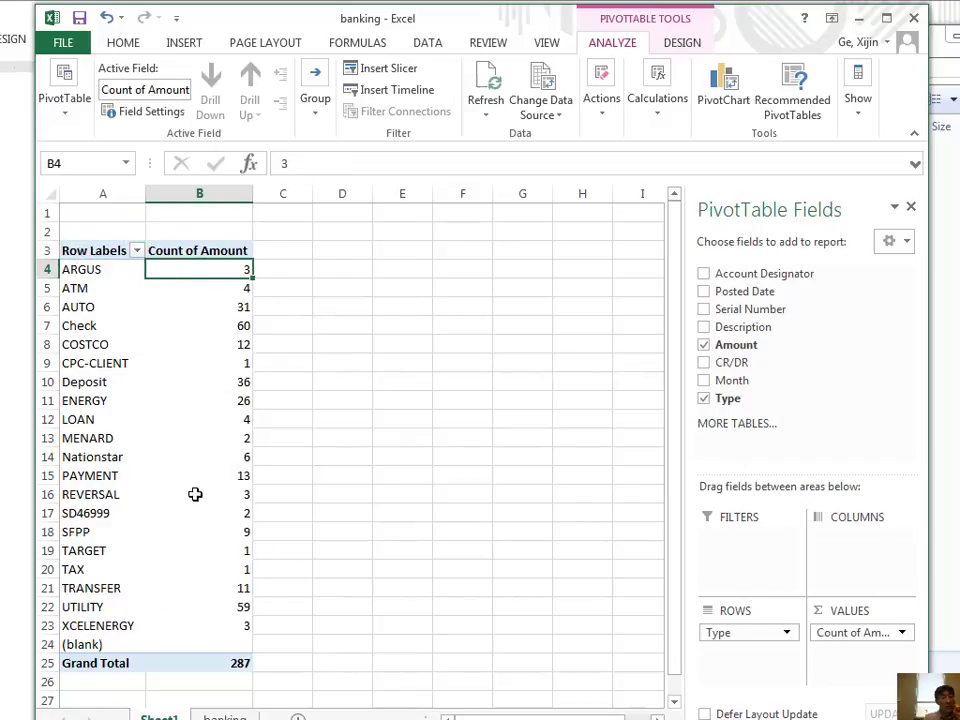
left_click(244, 288)
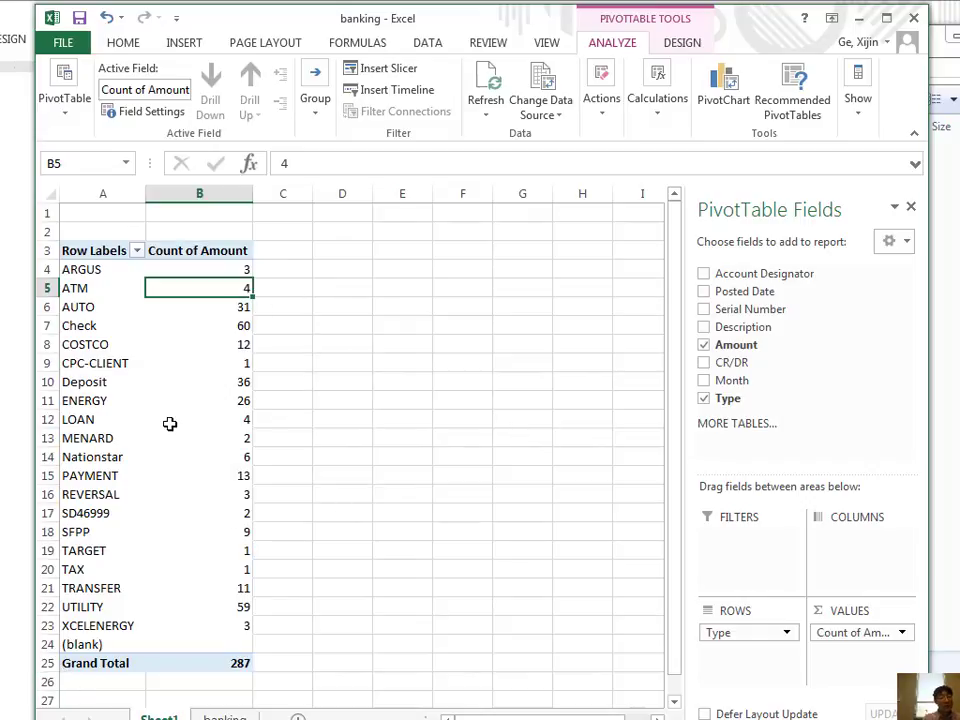
left_click(97, 663)
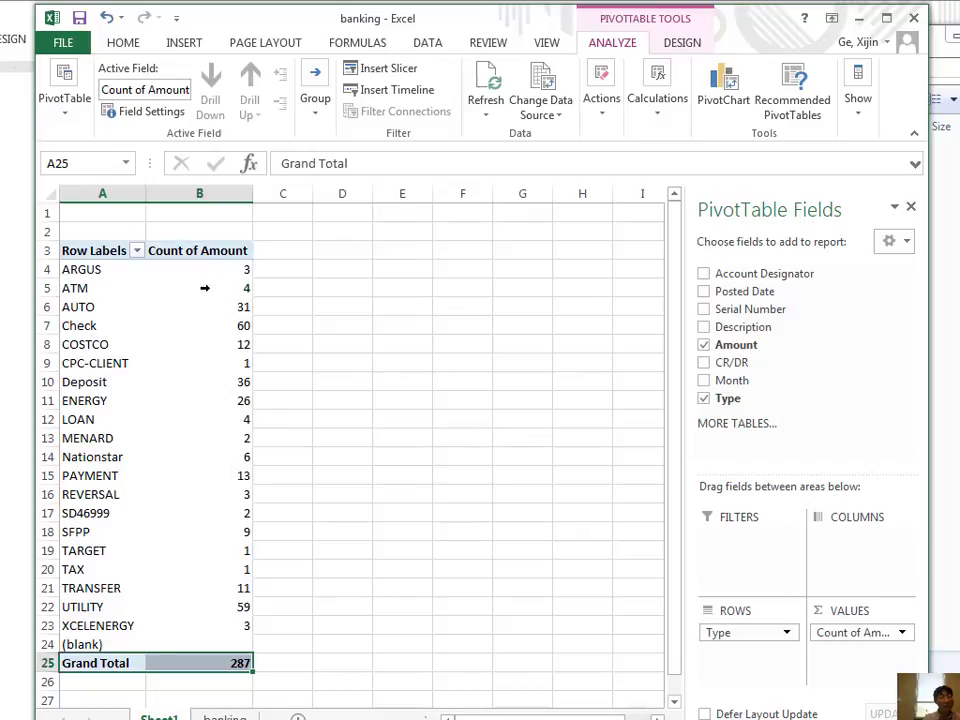
Step: Copy the whole pivot table of counts and paste it as values only at A4 of a new sheet
left_click_drag(80, 252, 216, 664)
right_click(187, 479)
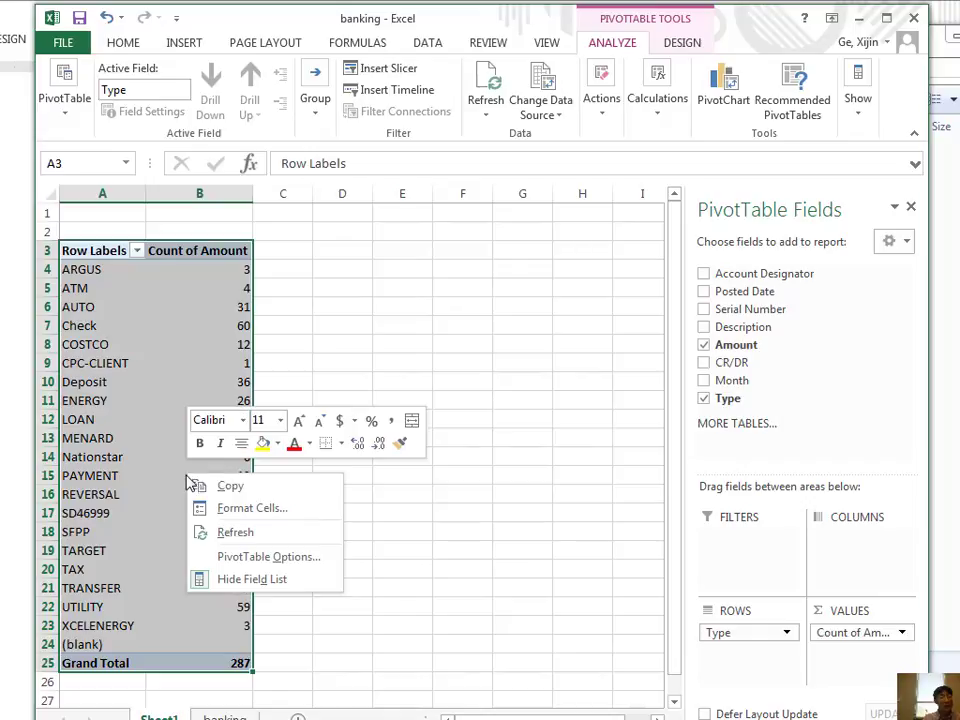
left_click(224, 487)
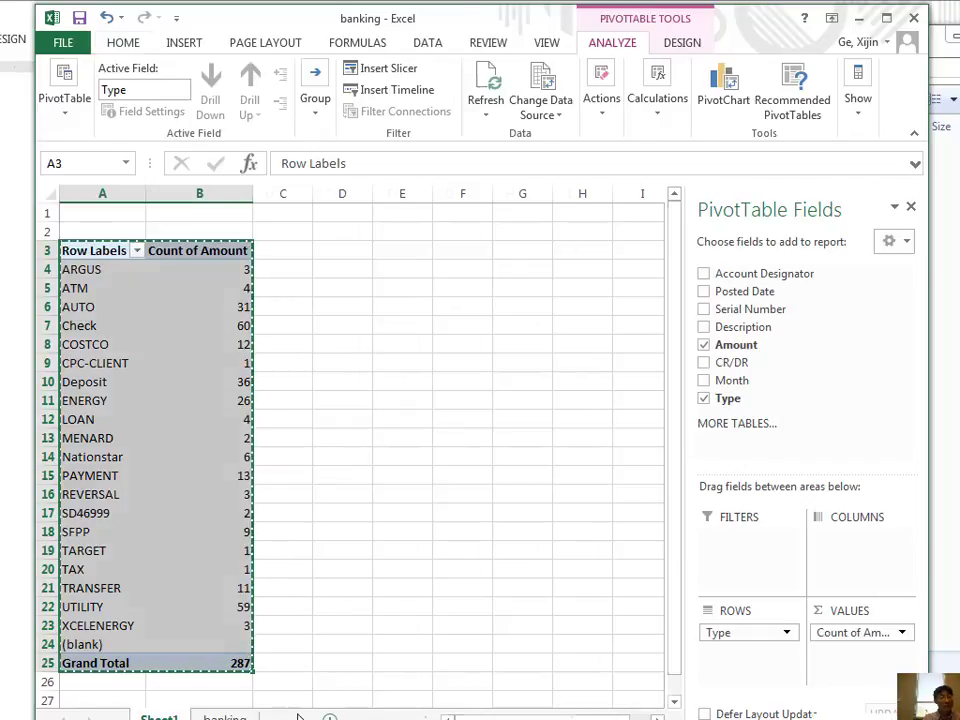
left_click(329, 717)
right_click(88, 270)
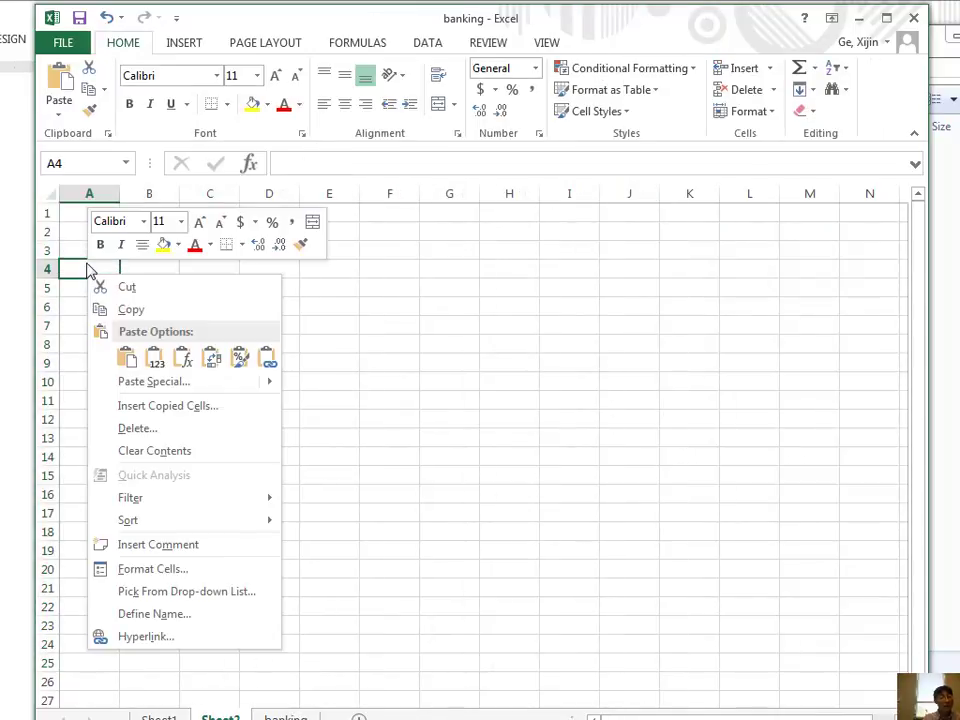
left_click(155, 360)
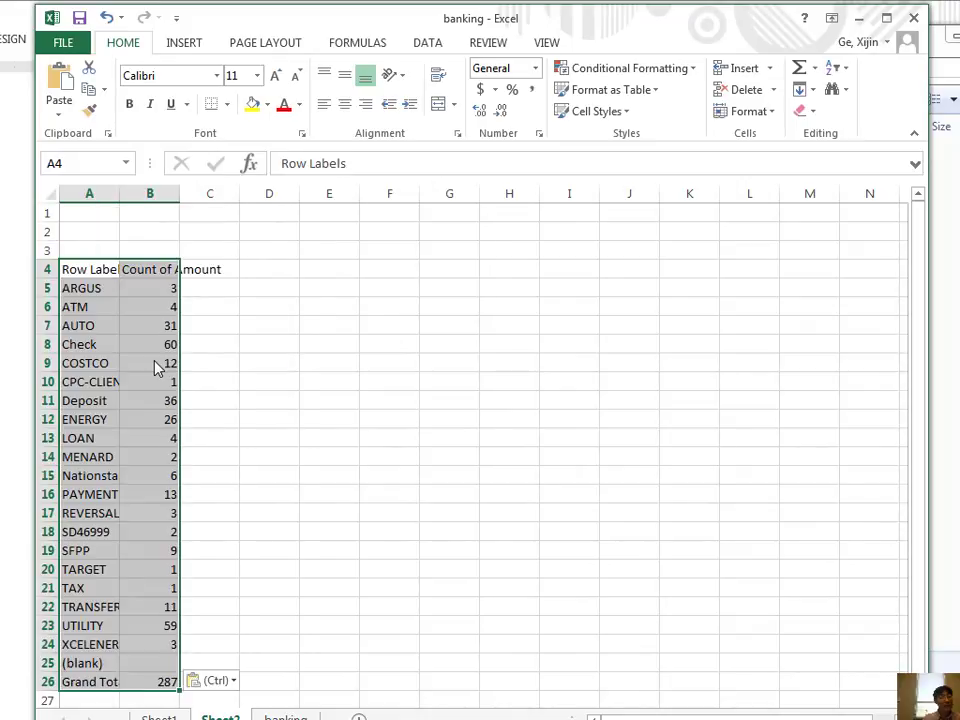
left_click(325, 368)
scroll(160, 480, "down", 2)
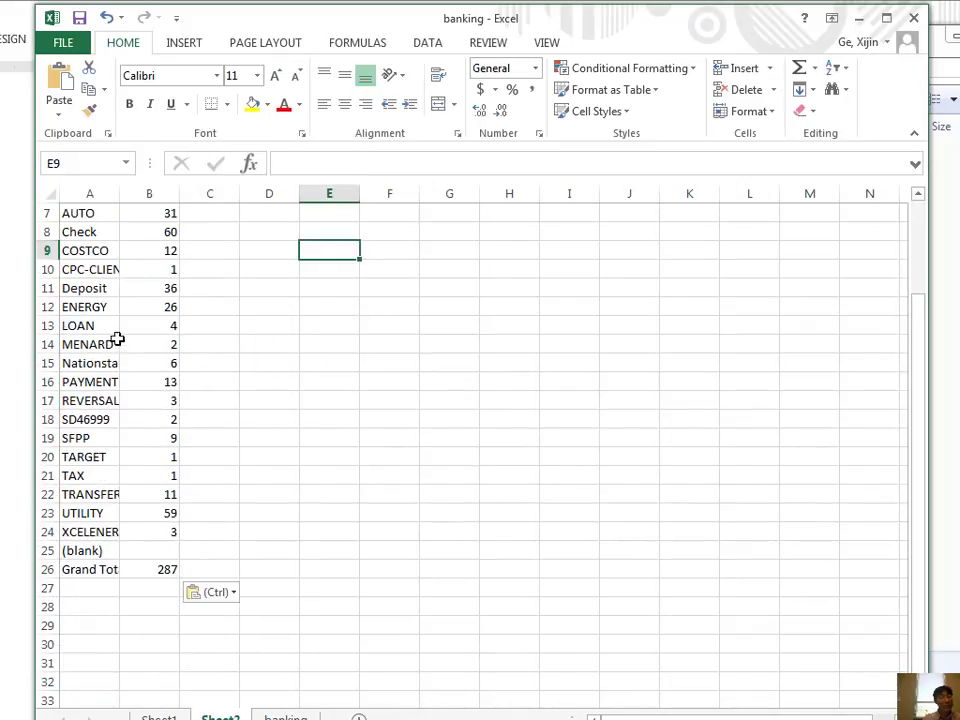
scroll(130, 350, "up", 2)
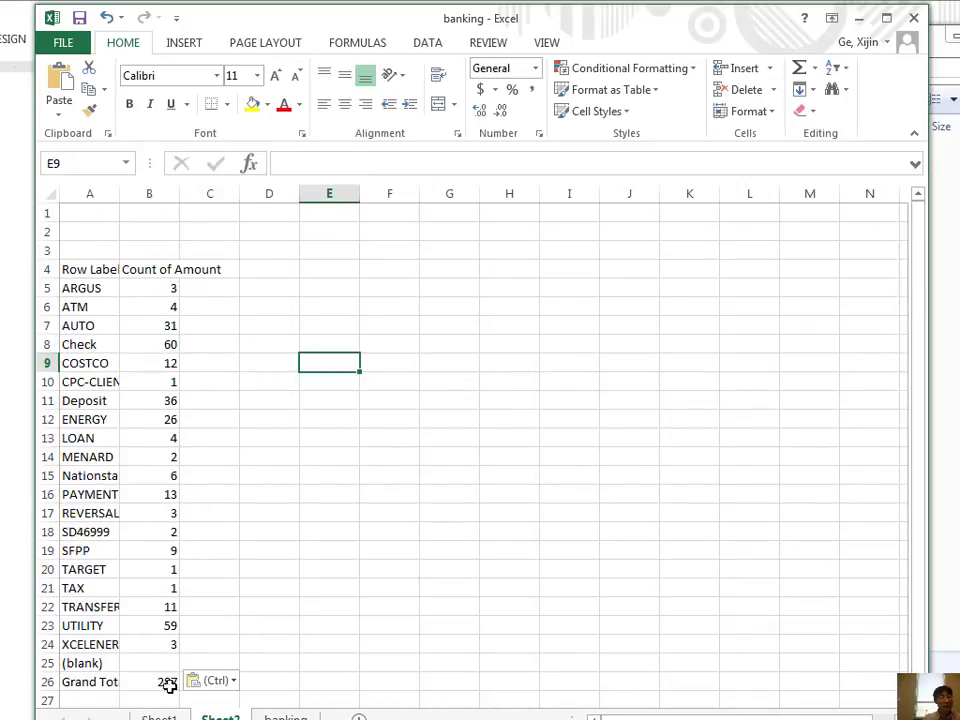
Step: Return to the pivot table on Sheet1 and select one of its count values to bring back the field list
key("ctrl+Page_Up")
left_click(422, 418)
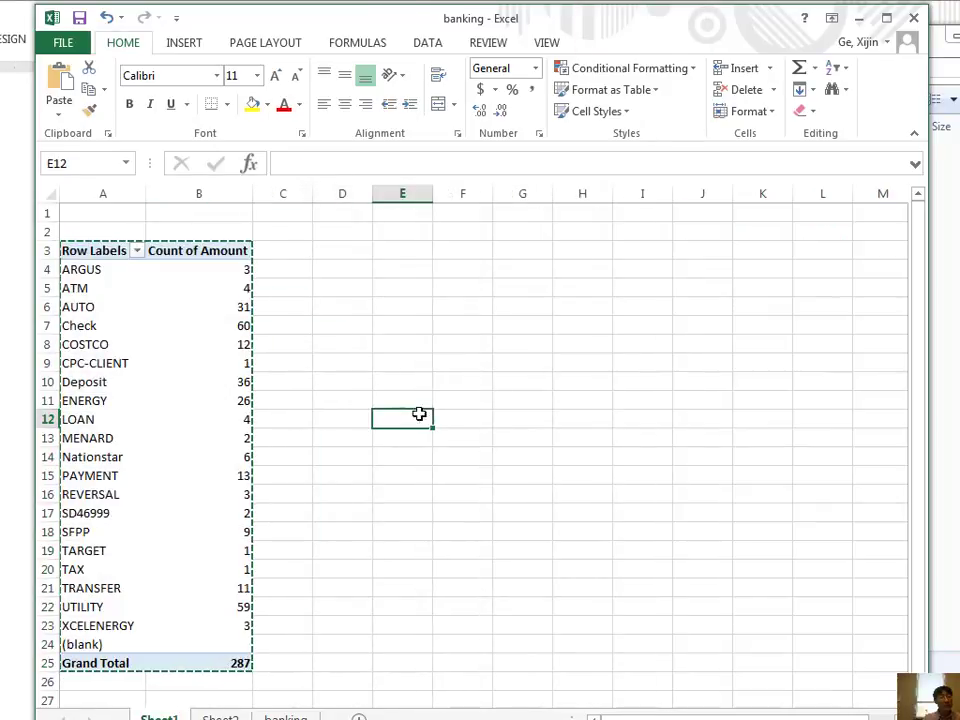
left_click(228, 271)
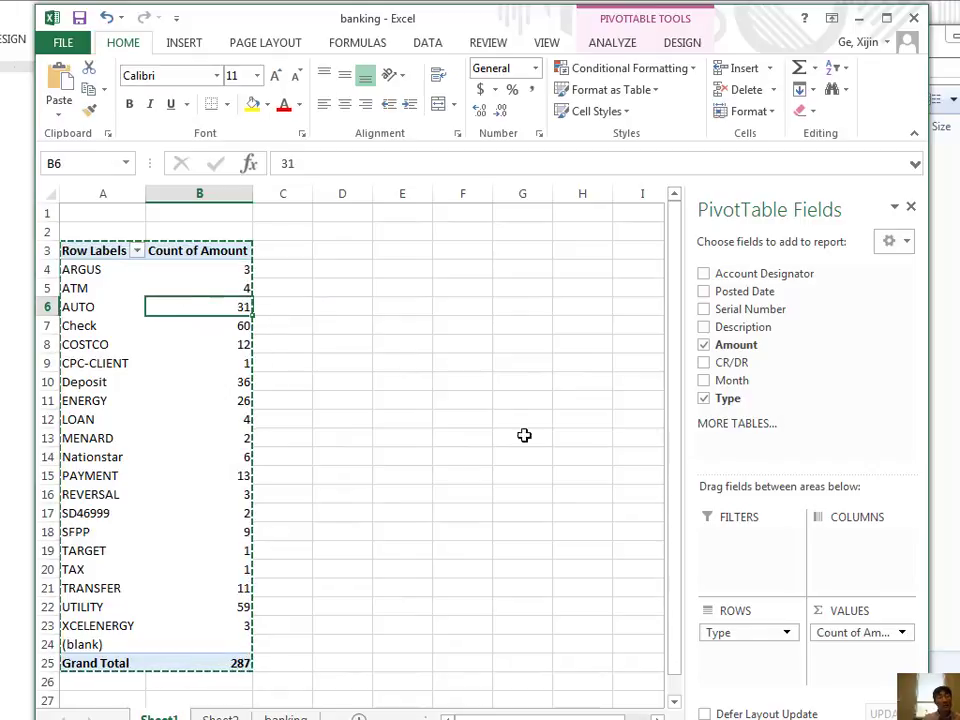
left_click(860, 632)
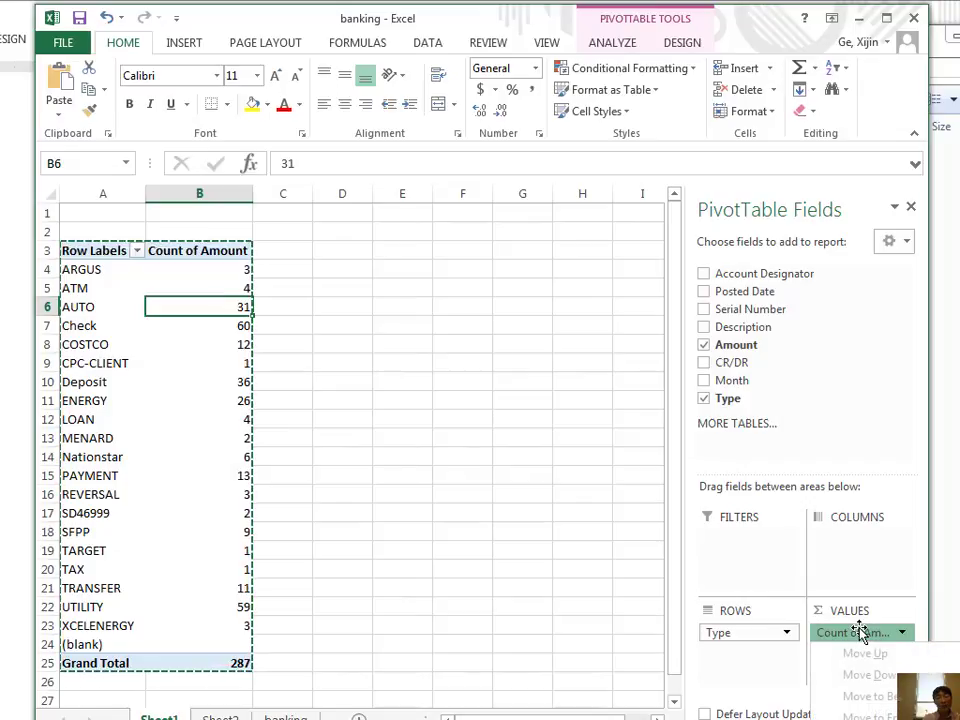
left_click(930, 401)
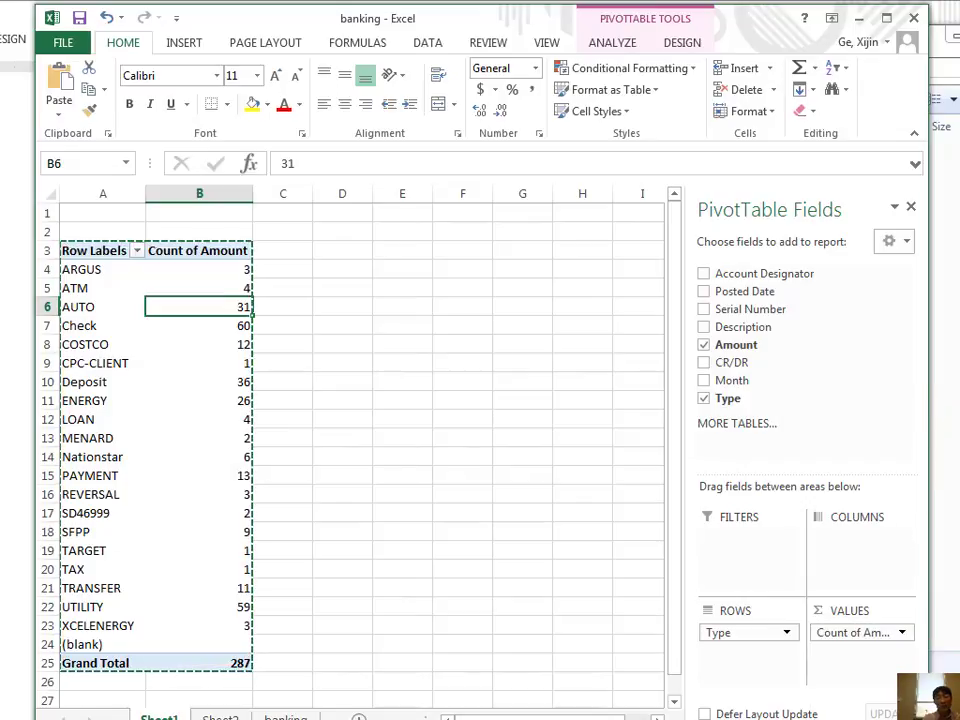
left_click_drag(717, 36, 90, 4)
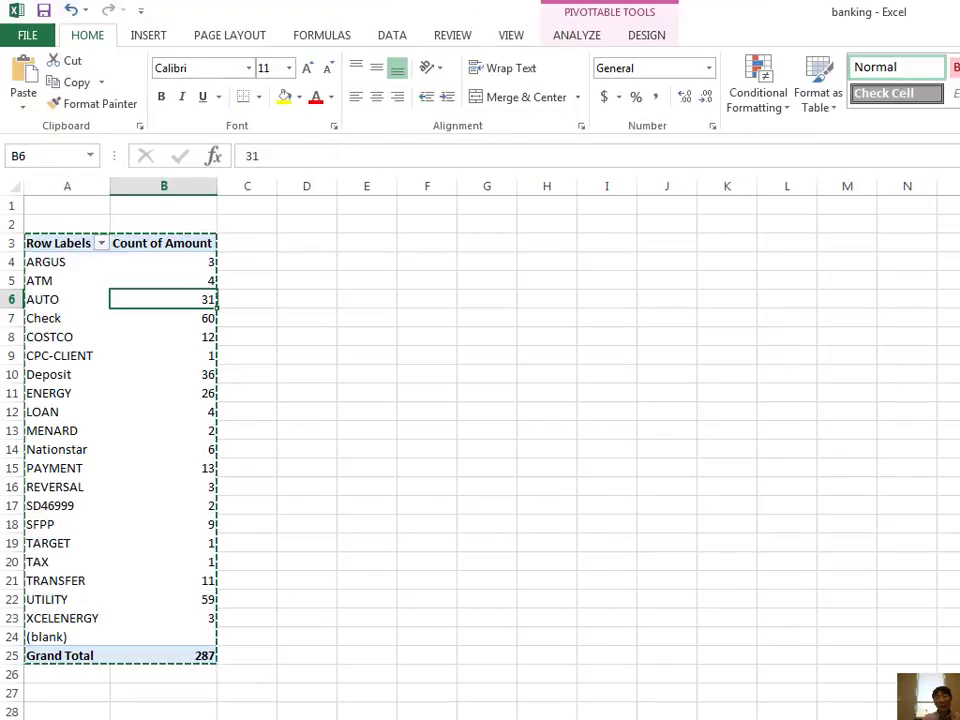
key("super+Down")
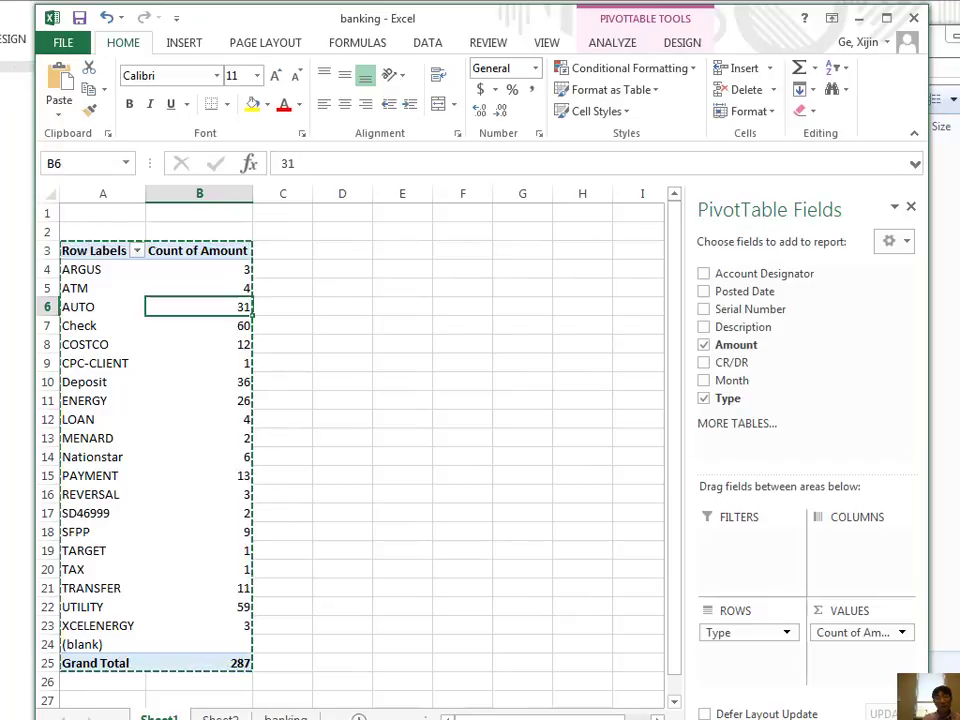
Step: Shrink the workbook window so that the entire PivotTable field area and the sheet tabs fit on the screen
key("alt+Tab")
left_click_drag(928, 719, 727, 606)
scroll(508, 305, "down", 2)
scroll(508, 303, "down", 1)
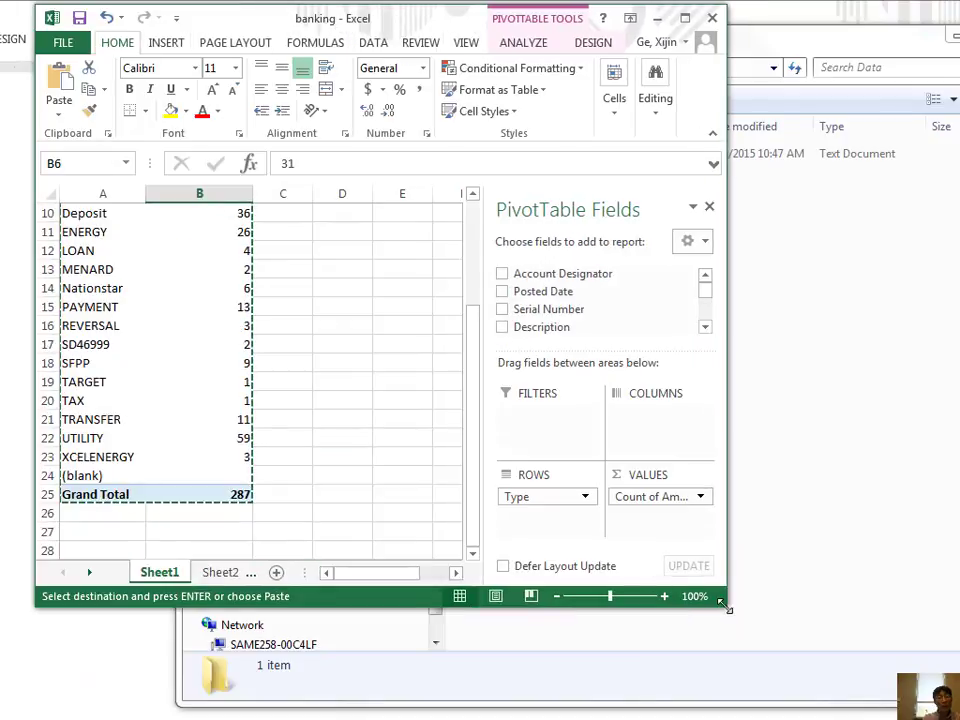
Step: Change the Amount value field in the pivot table to be summarized by Sum
left_click(652, 497)
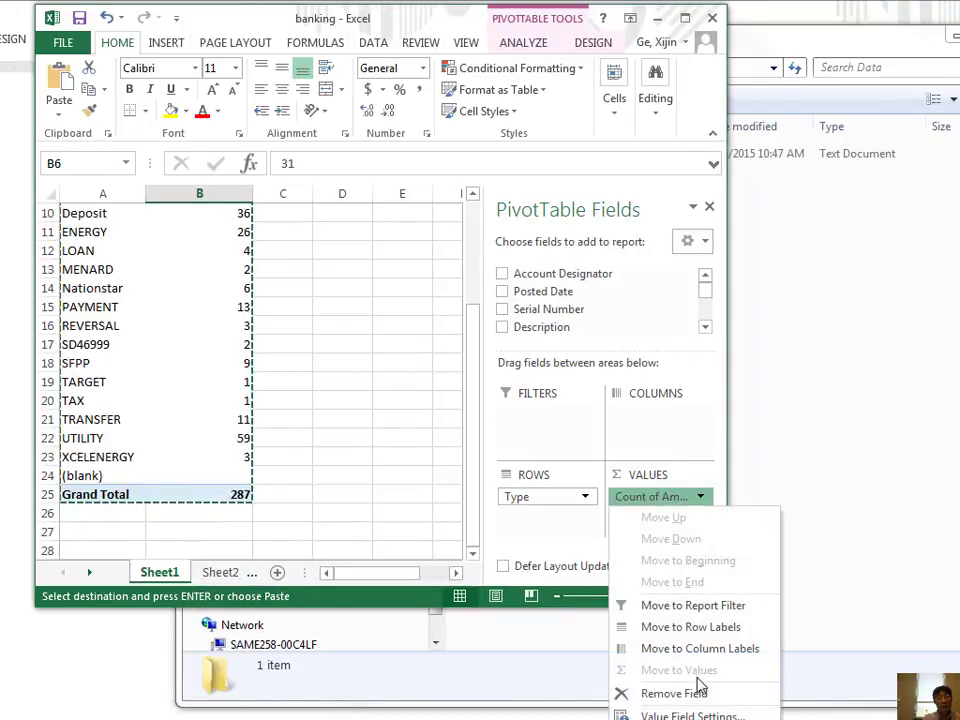
left_click(665, 715)
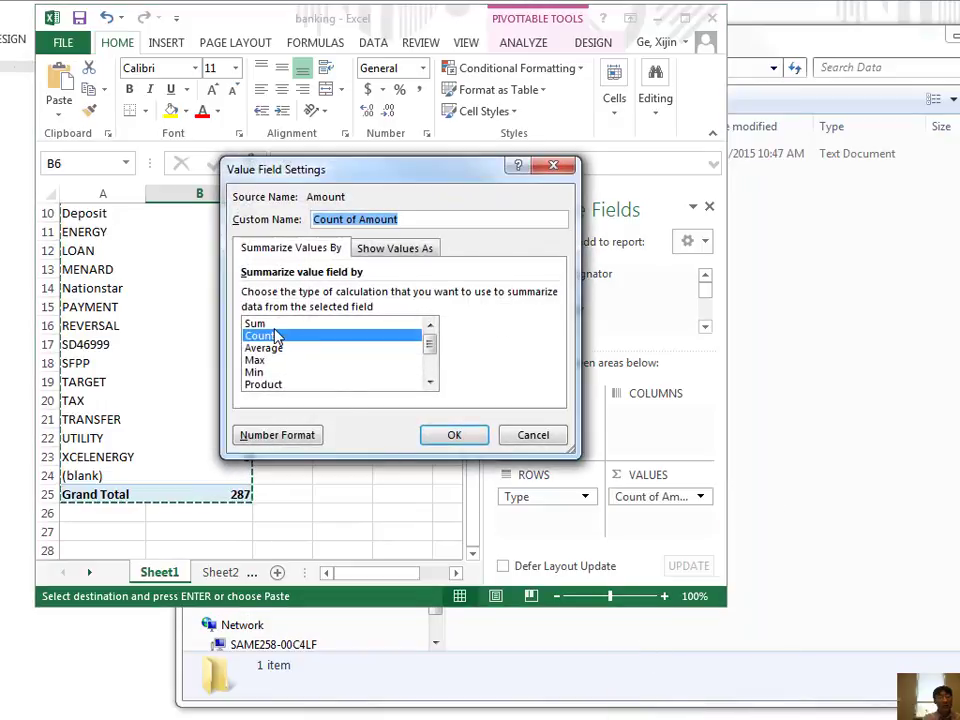
left_click(272, 325)
left_click(454, 435)
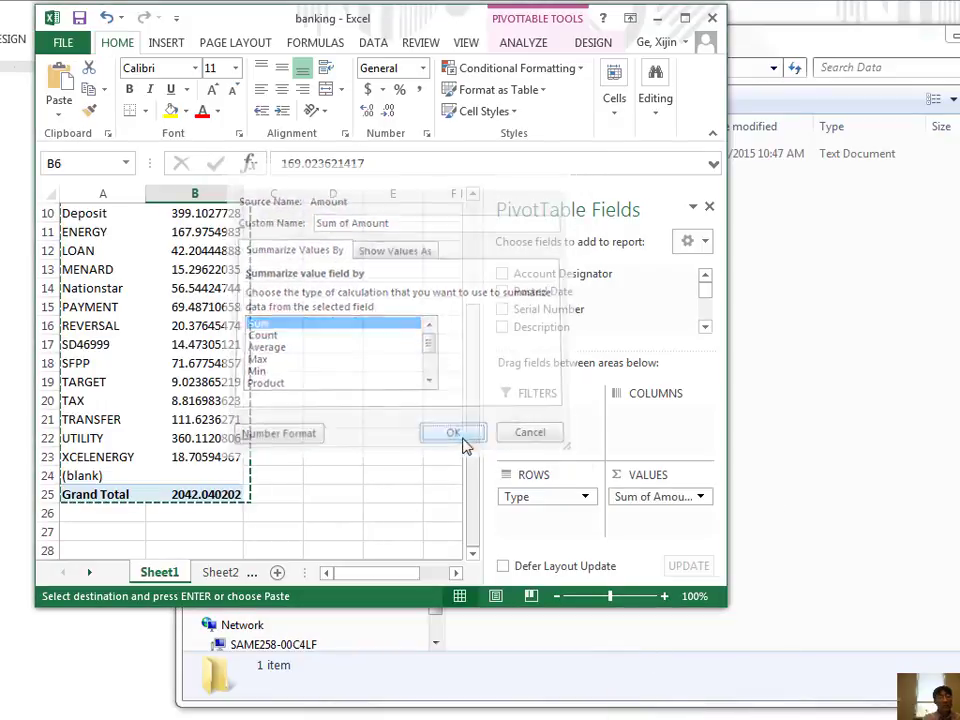
left_click(318, 419)
scroll(336, 448, "up", 3)
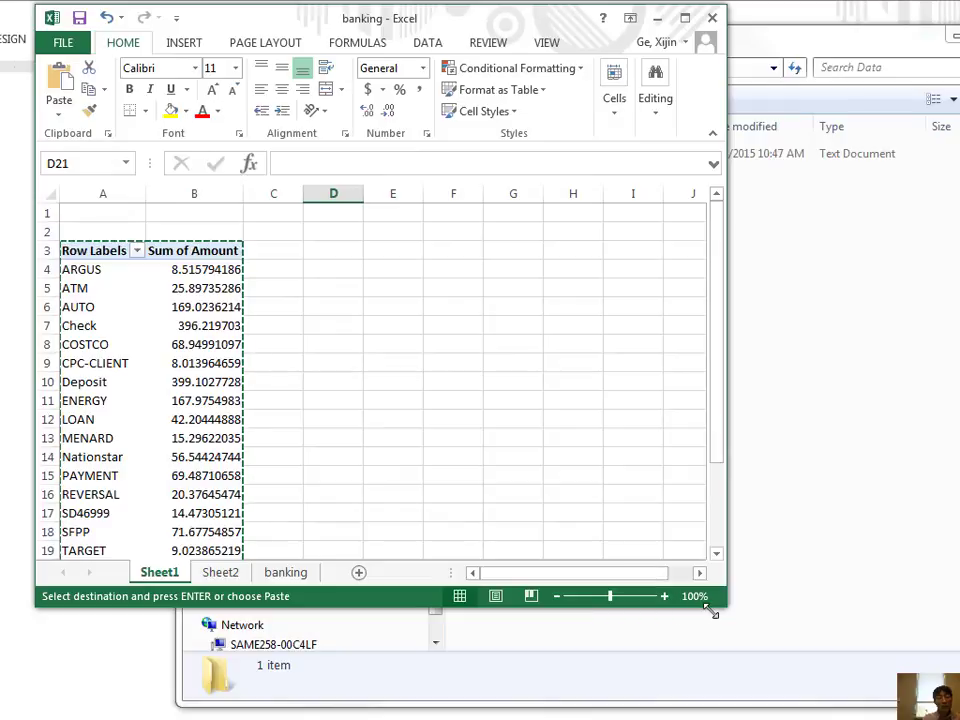
Step: Enlarge the workbook window and examine the summed amounts for ARGUS and ATM in the pivot table
left_click_drag(762, 631, 950, 705)
left_click(188, 272)
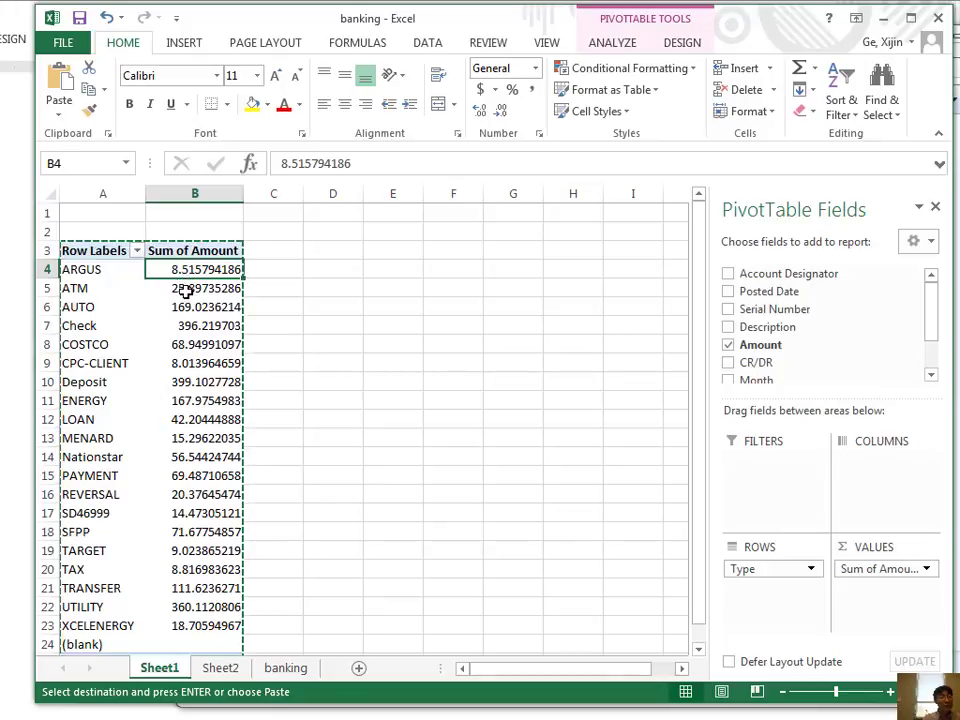
left_click(95, 290)
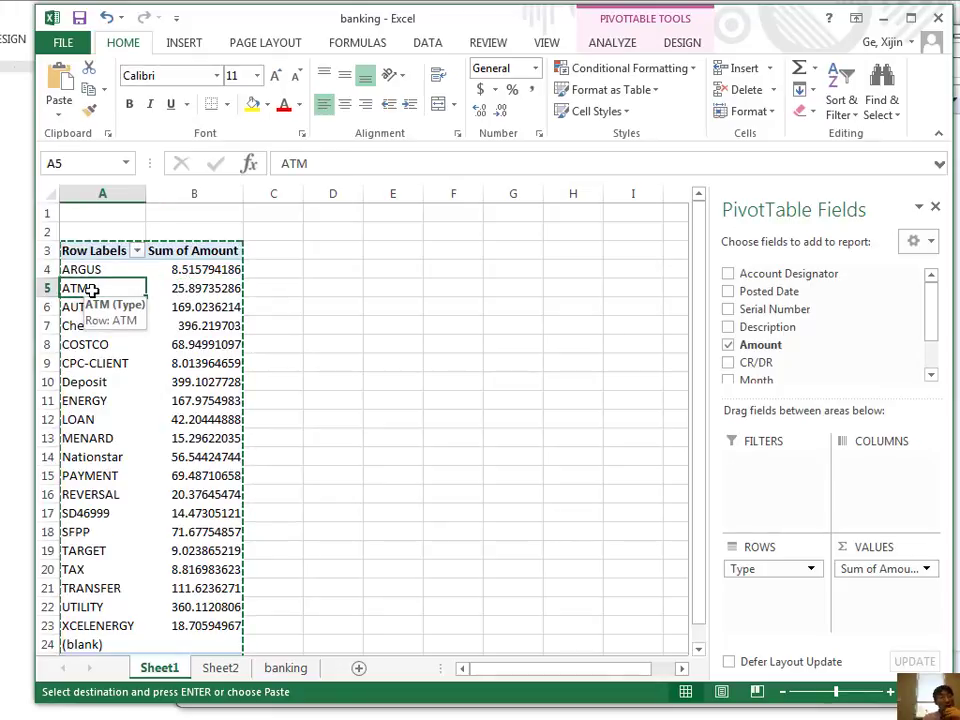
left_click(214, 289)
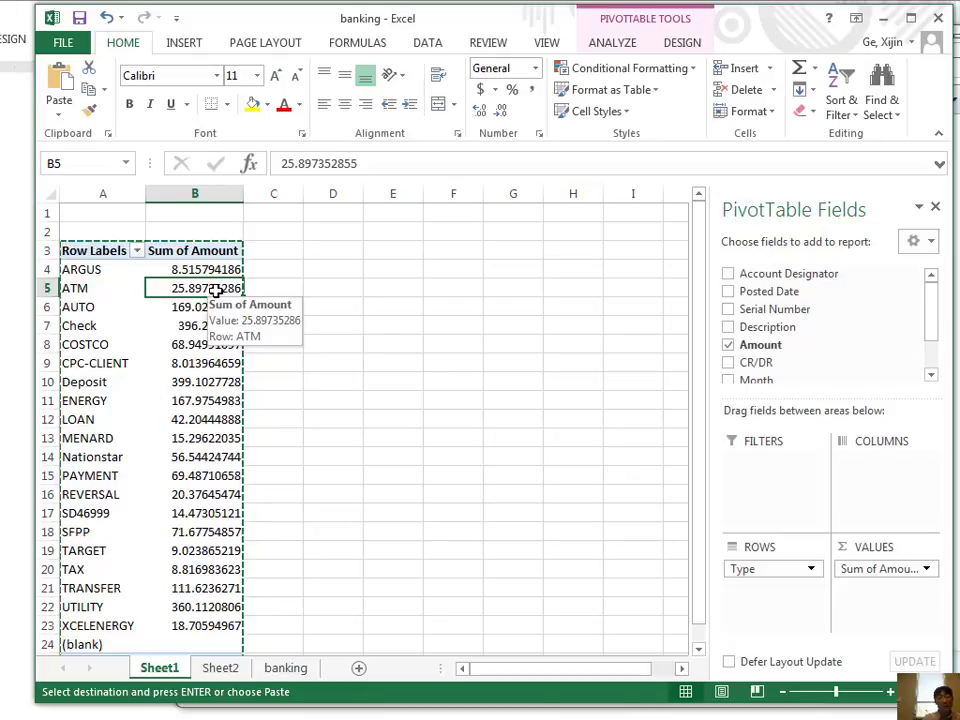
left_click_drag(952, 703, 946, 709)
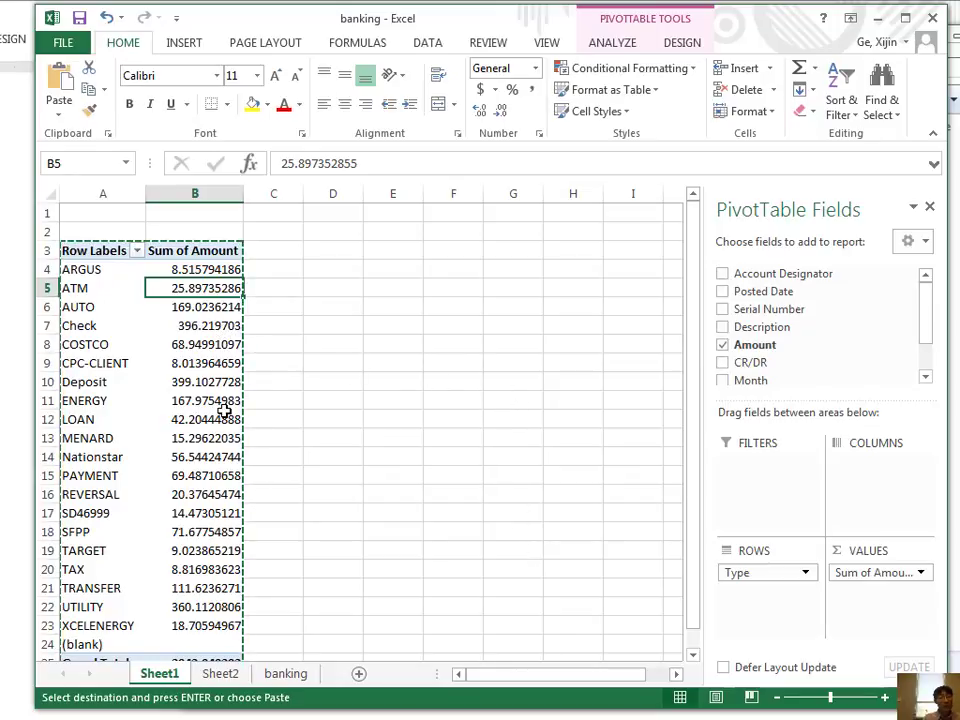
Step: Copy the pivot table of summed amounts and paste it as values only at C4 of Sheet2, beside the counts
scroll(228, 533, "down", 2)
left_click_drag(238, 551, 65, 256)
right_click(108, 280)
left_click(153, 293)
scroll(159, 326, "down", 4)
left_click(287, 675)
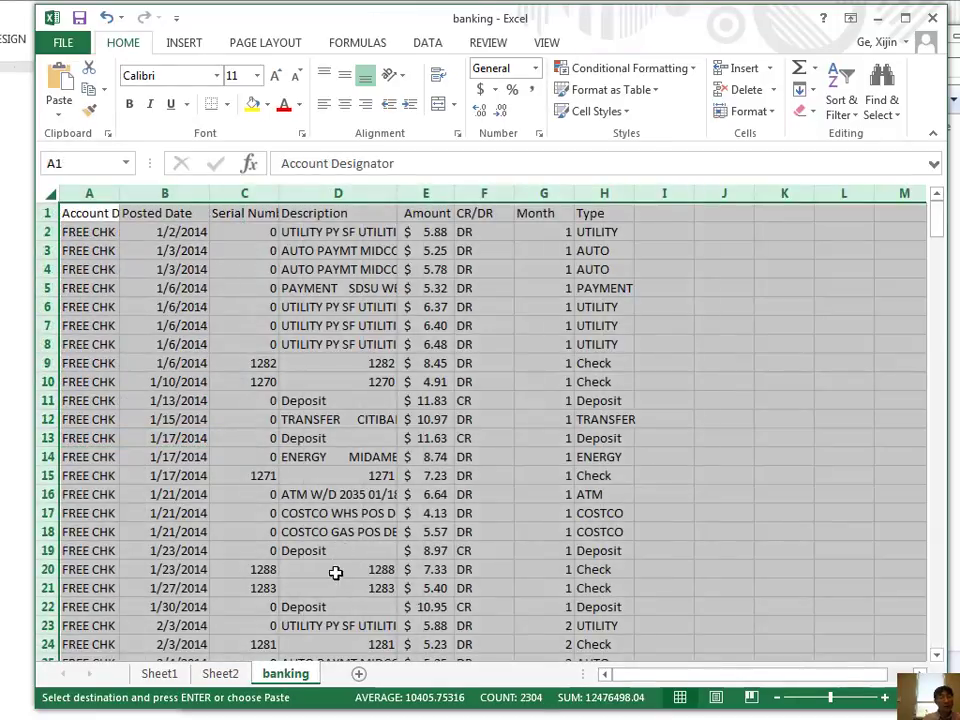
left_click(222, 673)
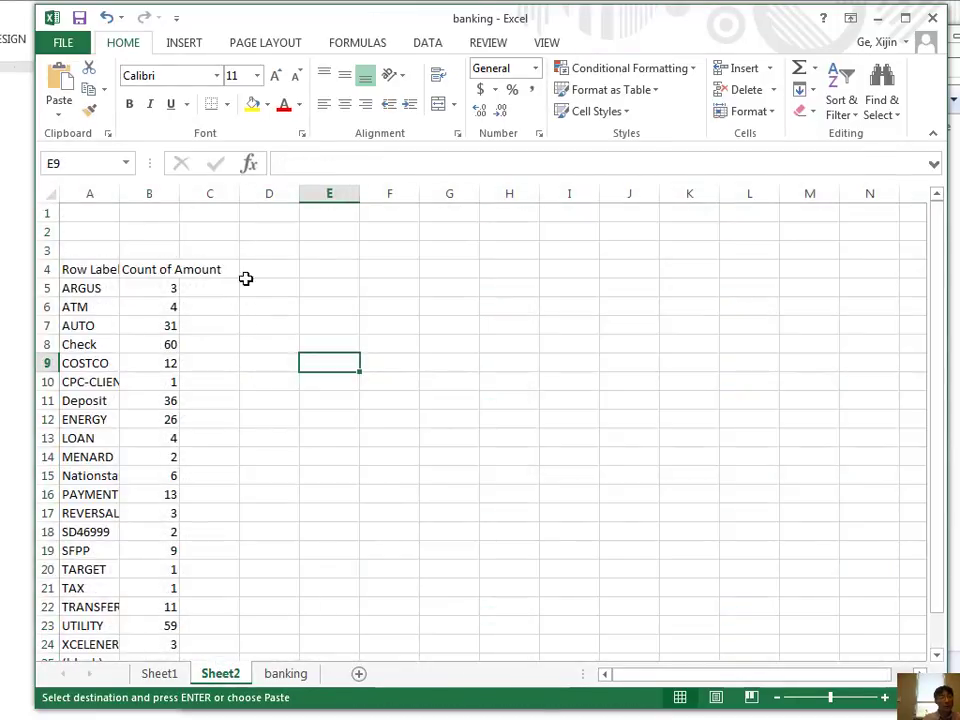
right_click(217, 270)
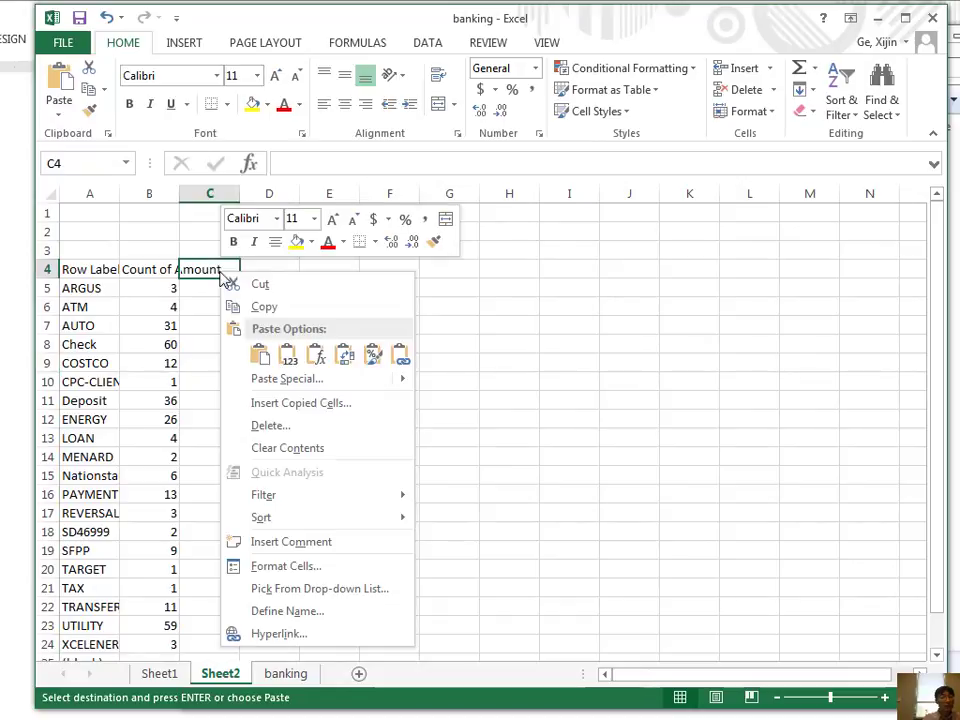
left_click(284, 358)
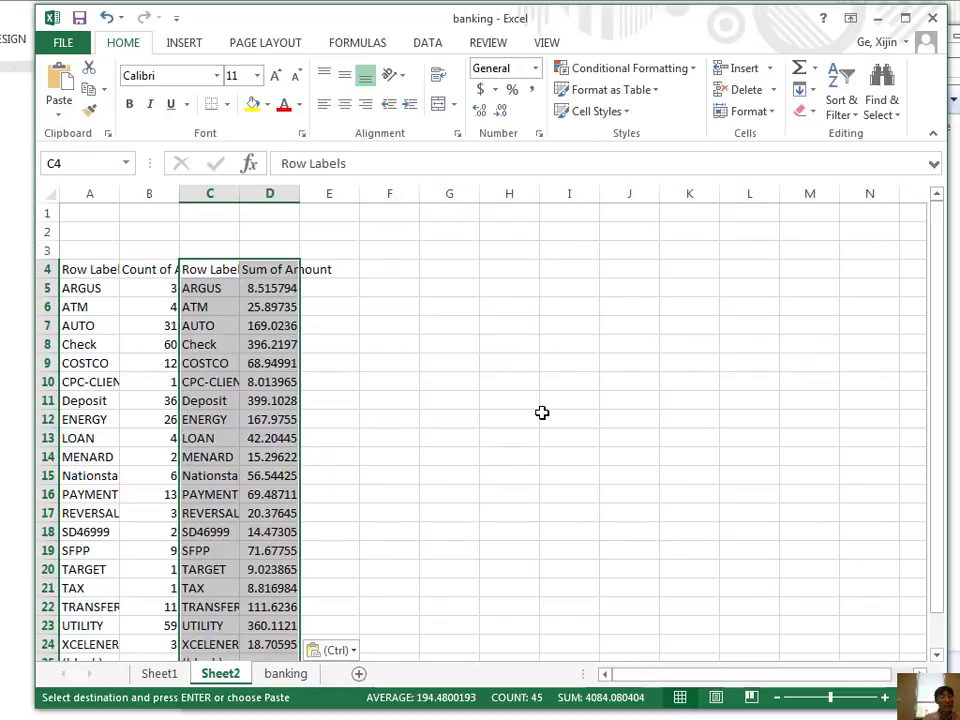
left_click(542, 413)
scroll(236, 422, "down", 4)
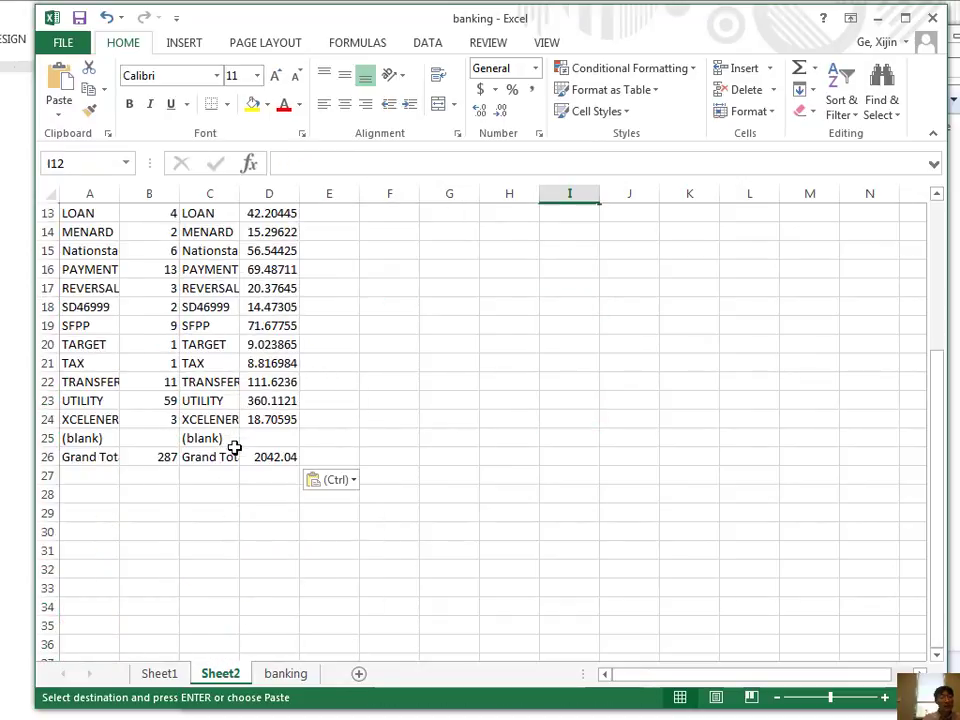
scroll(232, 454, "up", 4)
Step: Delete the duplicate Row Labels column C on Sheet2 so the counts and sums sit side by side
left_click(210, 192)
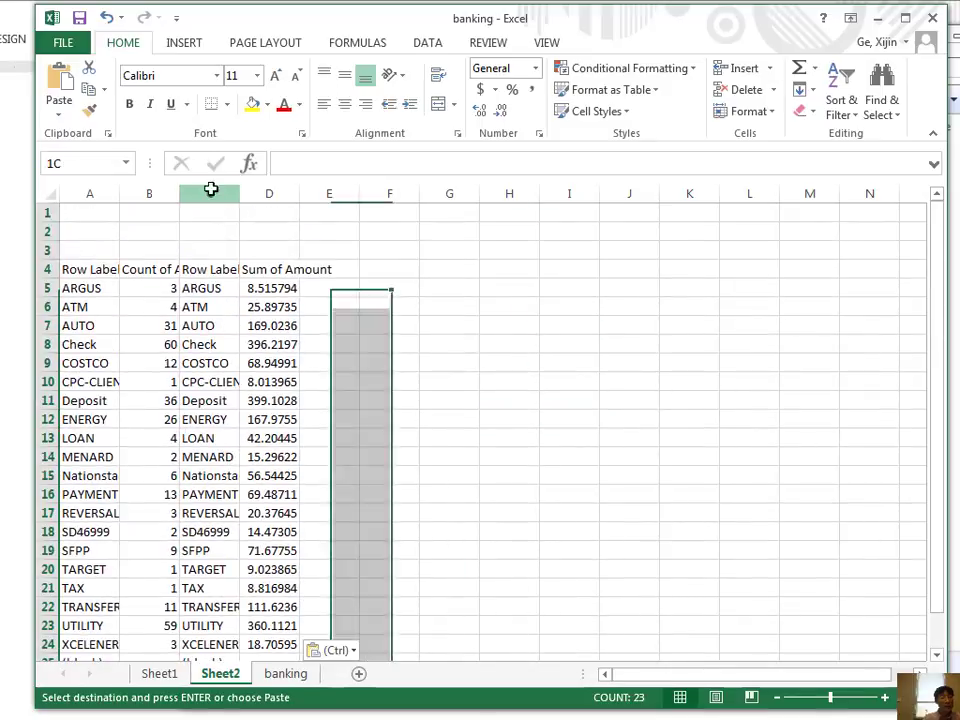
right_click(210, 192)
left_click(259, 342)
left_click(544, 402)
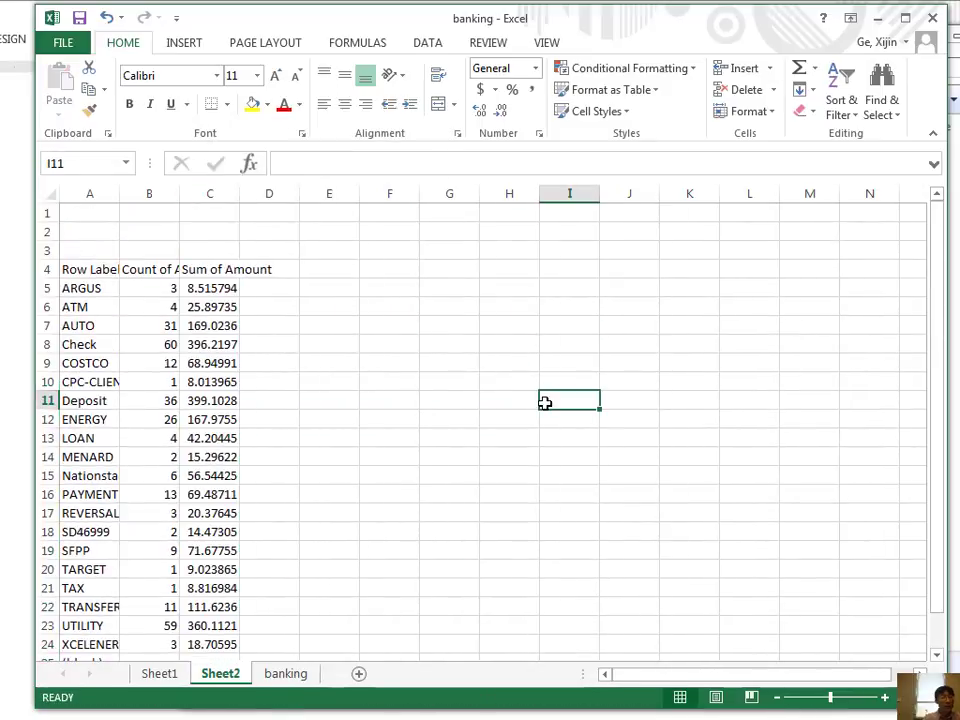
Step: Review the counts and summed amounts per type on Sheet2, glancing at the banking data and the pivot table sheet
left_click(165, 287)
left_click(165, 304)
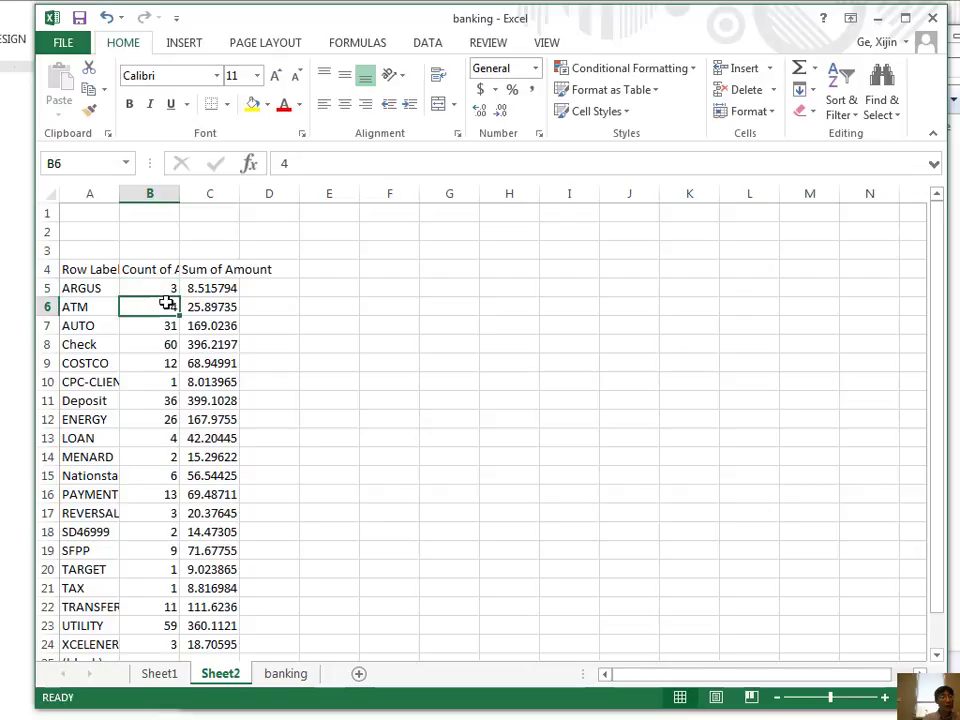
left_click(216, 307)
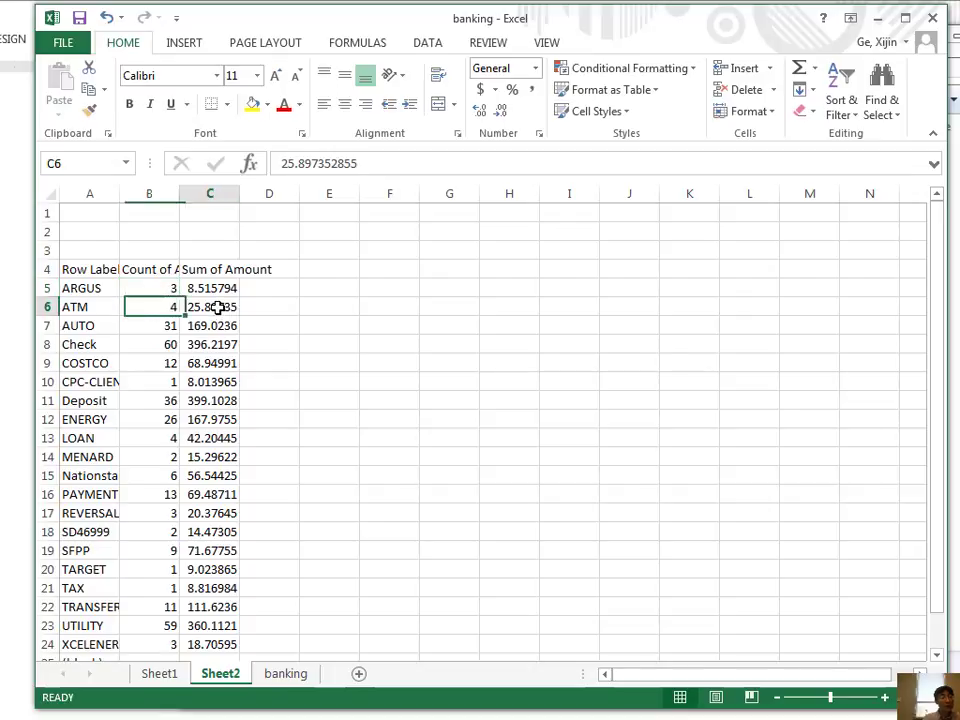
left_click(281, 675)
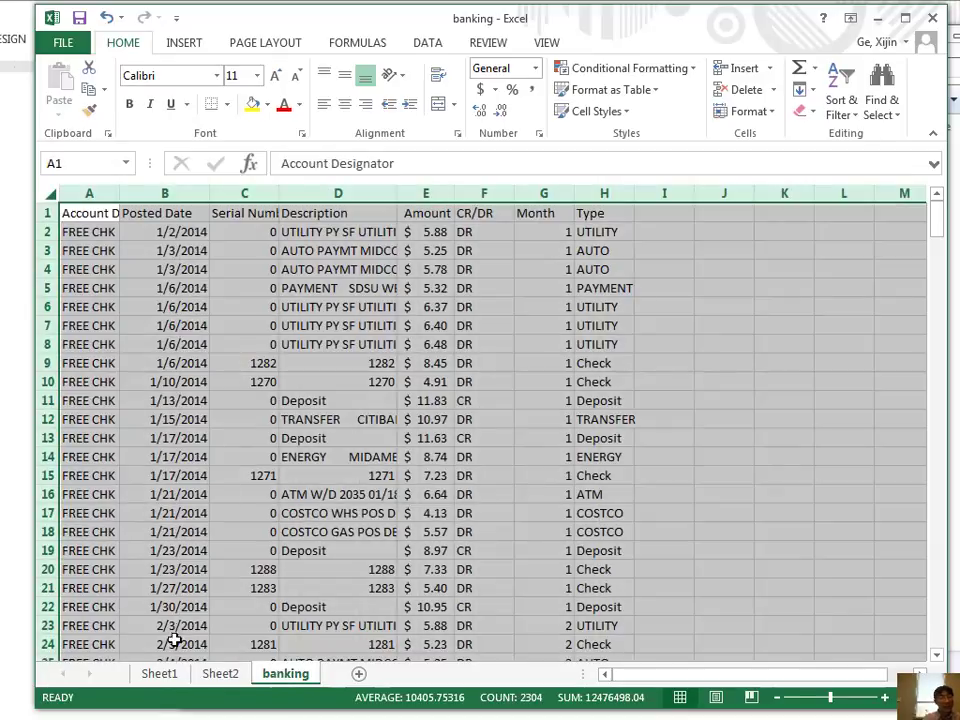
left_click(162, 676)
left_click(218, 674)
left_click(165, 382)
left_click(210, 287)
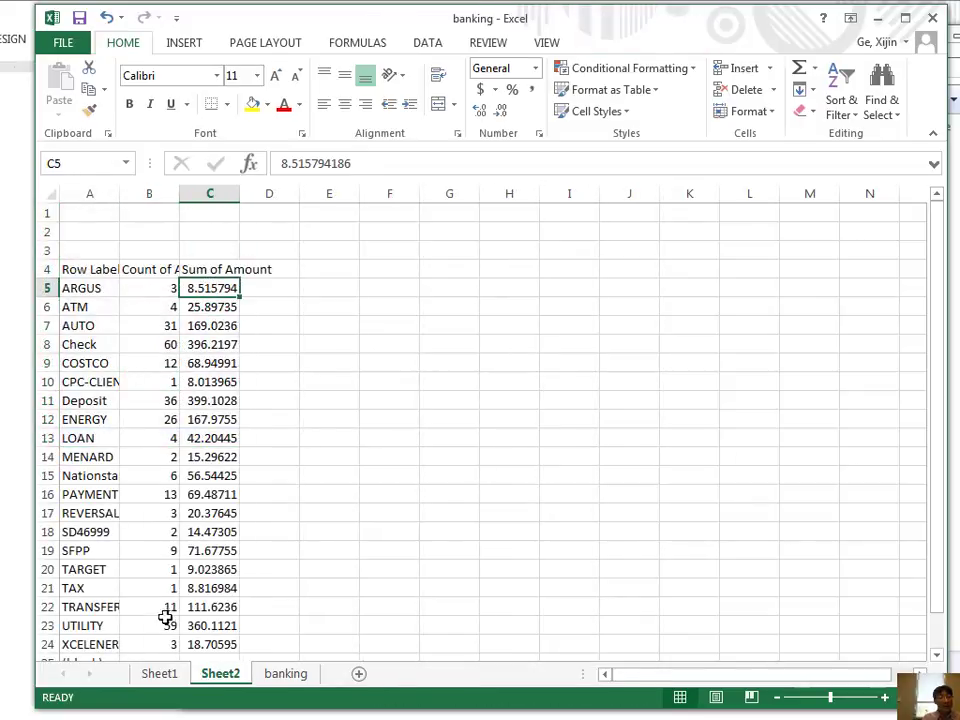
Step: Add the Month field to the columns of the pivot table on Sheet1, with Type as rows and Sum of Amount as values
left_click(162, 674)
left_click(158, 322)
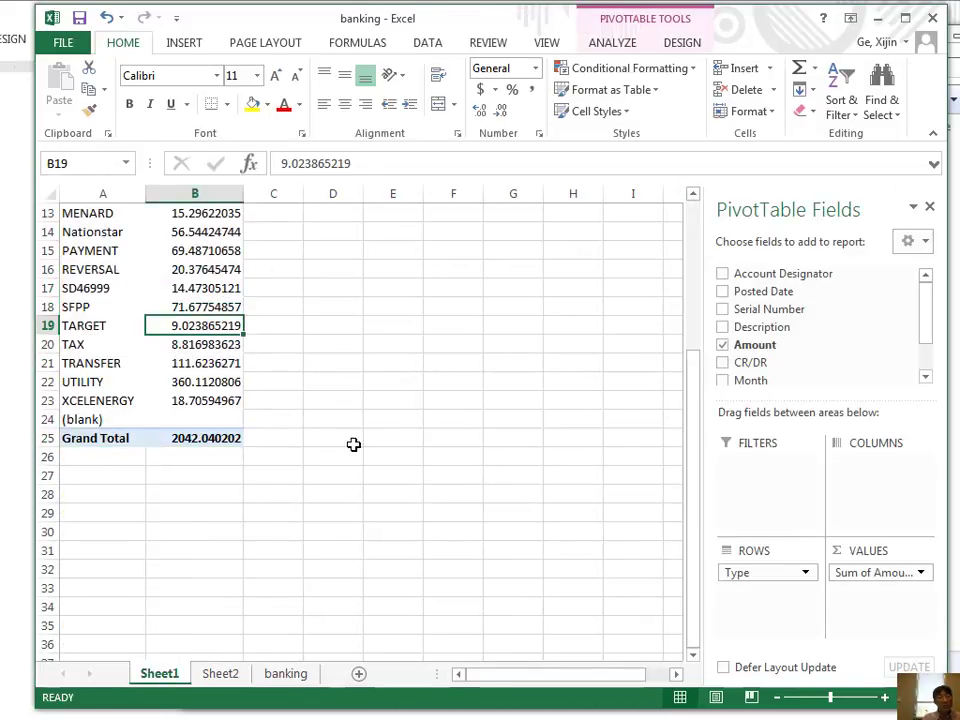
scroll(352, 440, "up", 4)
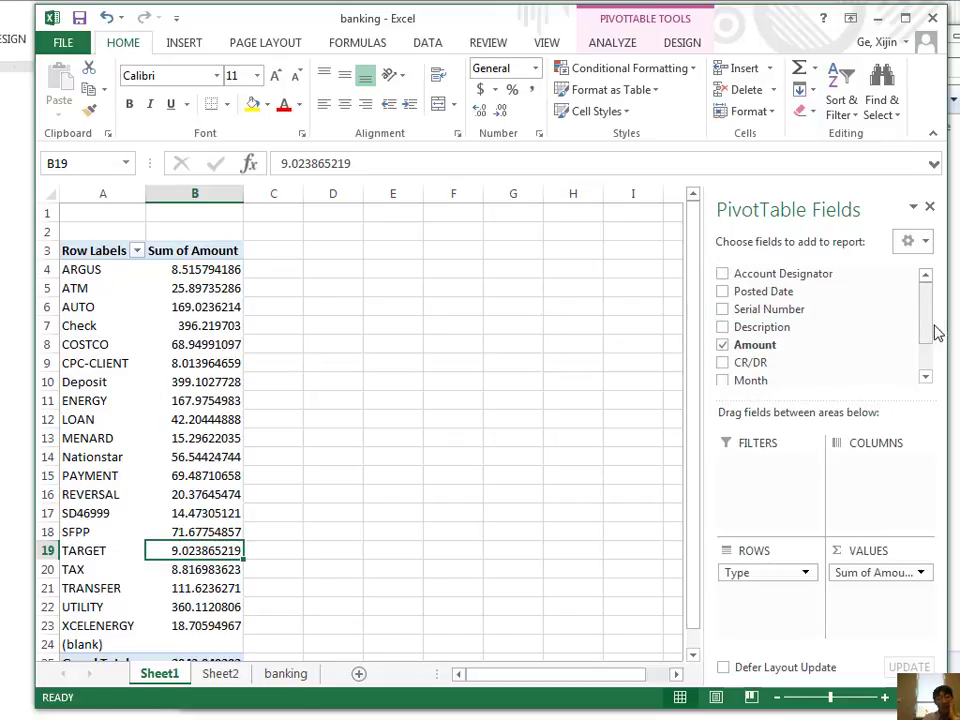
left_click_drag(928, 326, 926, 368)
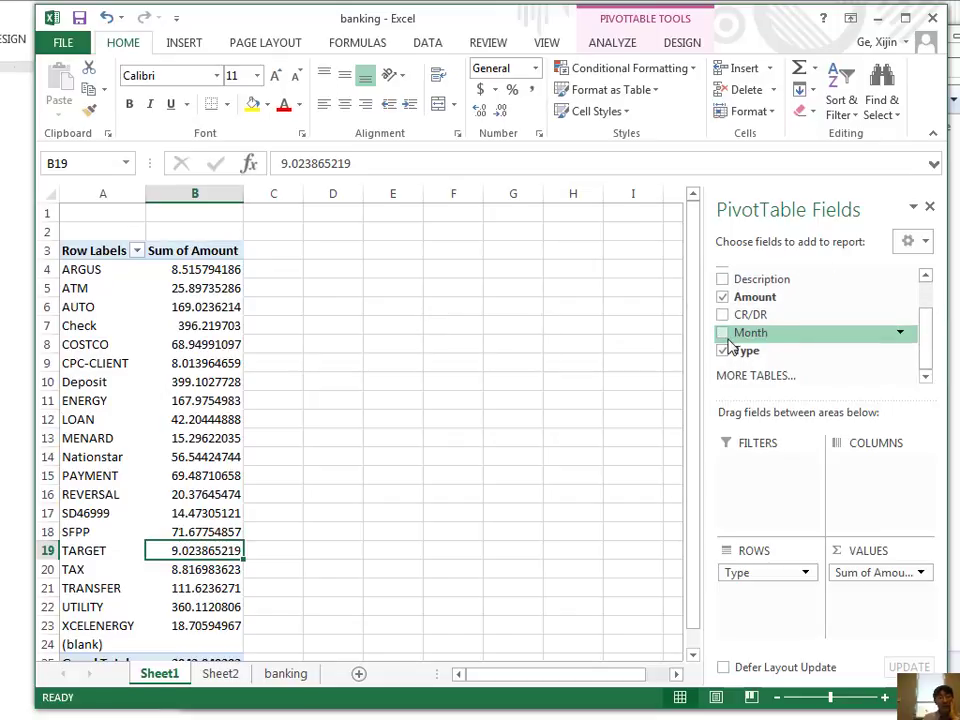
left_click_drag(728, 340, 846, 485)
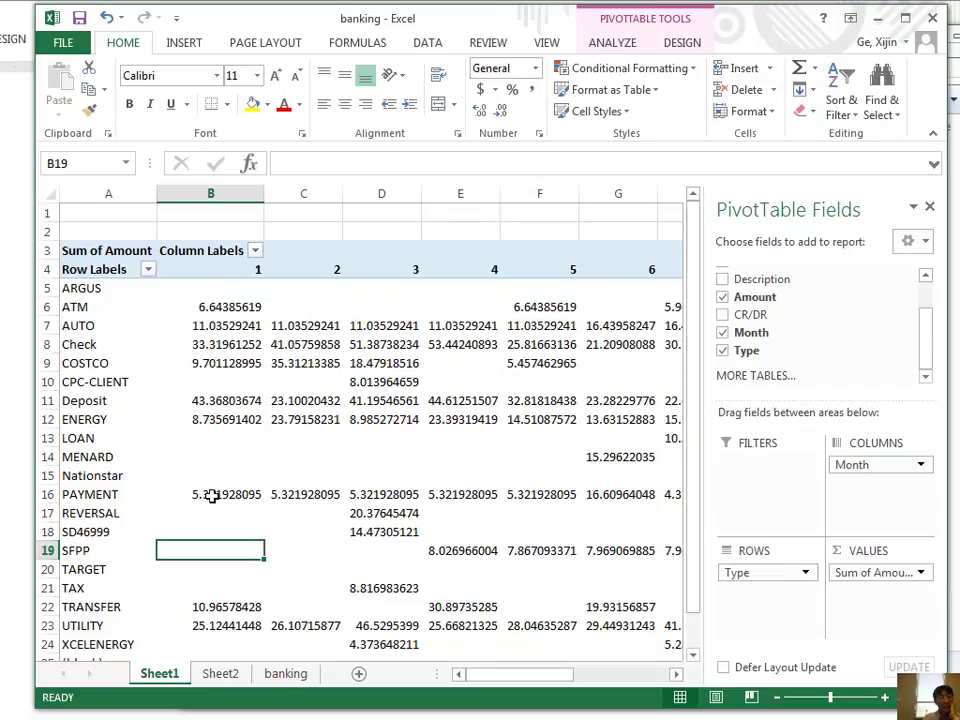
Step: Examine the pivot table's monthly sums from the first month through to the Grand Total column and row
scroll(212, 495, "down", 3)
scroll(212, 499, "up", 3)
scroll(213, 524, "down", 1)
left_click(106, 590)
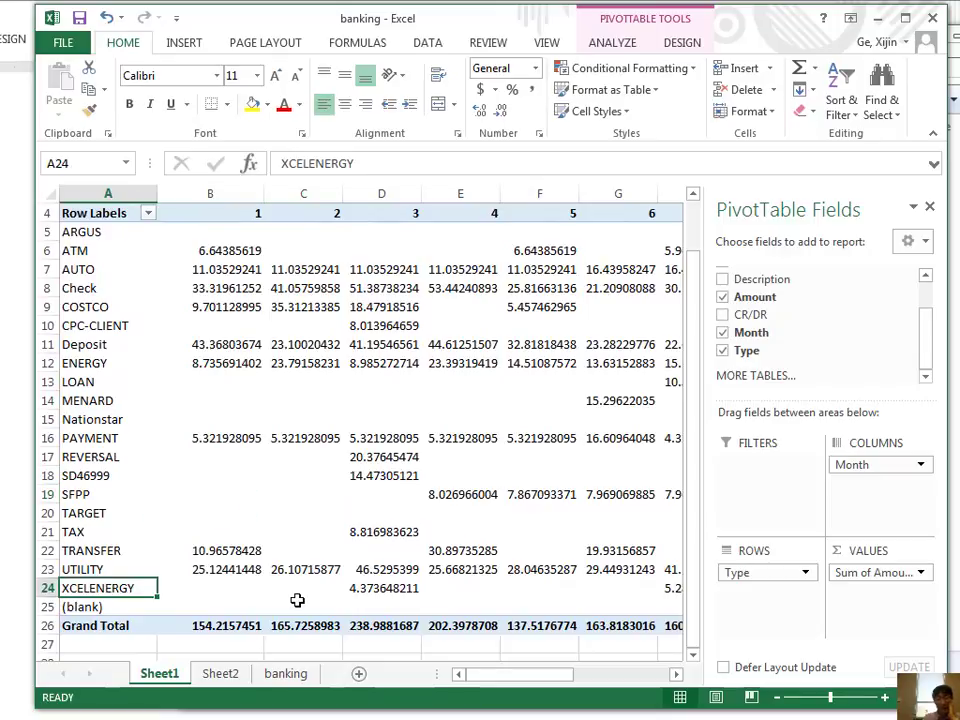
key("Right")
key("Right")
key("Right")
key("Right")
key("Right")
key("Right")
key("Right")
key("Right")
key("Right")
key("Right")
key("Right")
key("Right")
key("Right")
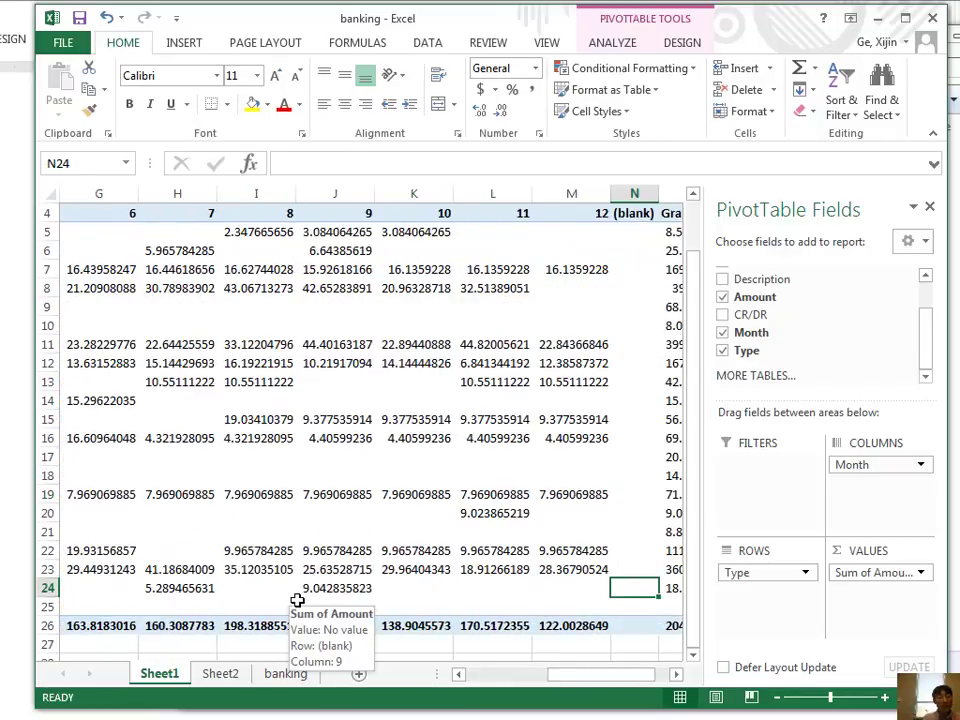
key("Right")
key("Left")
key("Left")
key("Left")
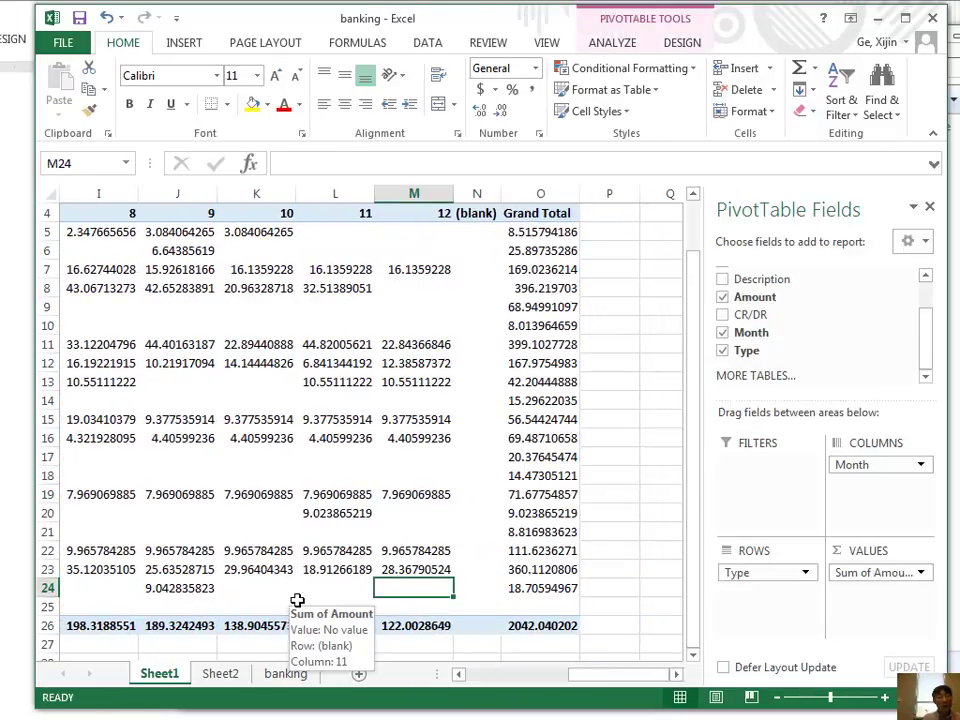
key("Right")
Step: Look up through the month 12 sums to the month headers of the pivot table
key("Up")
key("Up")
key("Up")
key("Up")
key("Up")
key("Up")
key("Up")
key("Up")
key("Up")
key("Up")
key("Up")
key("Up")
key("Up")
key("Up")
key("Up")
key("Up")
key("Up")
key("Up")
key("Up")
key("Up")
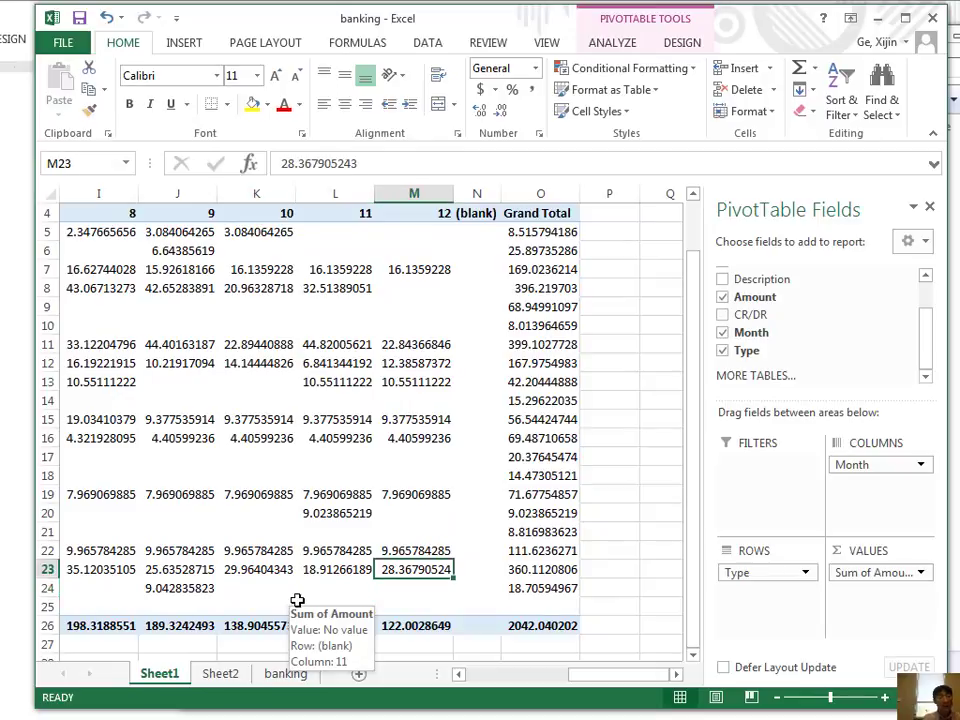
key("Down")
key("Down")
key("Down")
key("Down")
key("Down")
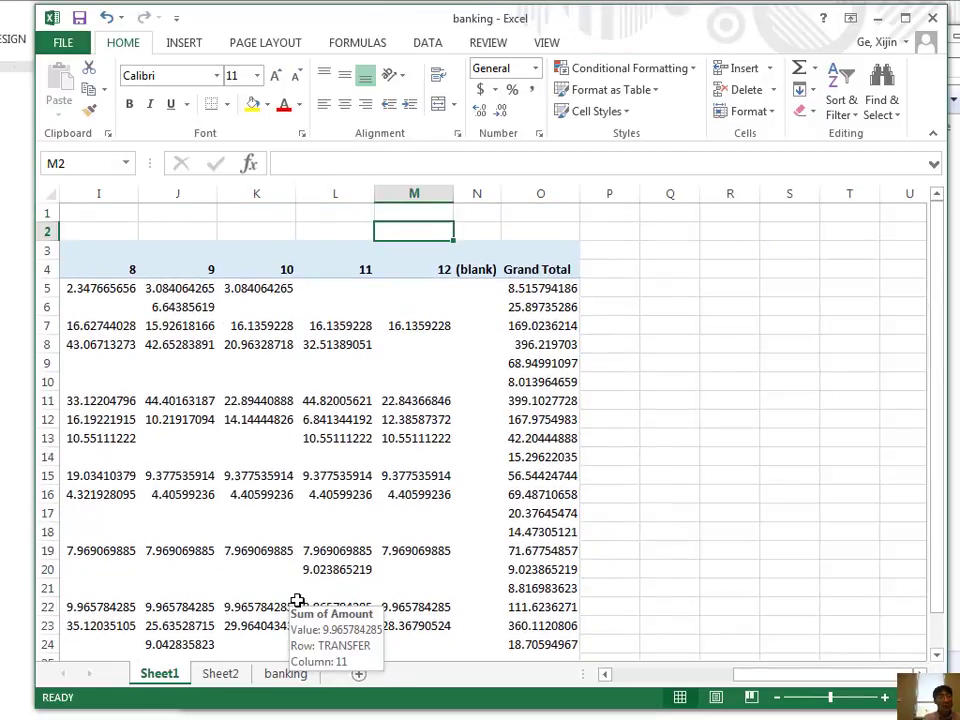
Step: Return to the month 1 column and examine the sums for ARGUS, ATM and AUTO
key("Left")
key("Left")
key("Left")
key("Left")
key("Left")
key("Left")
key("Left")
key("Left")
key("Left")
key("Left")
key("Left")
key("Left")
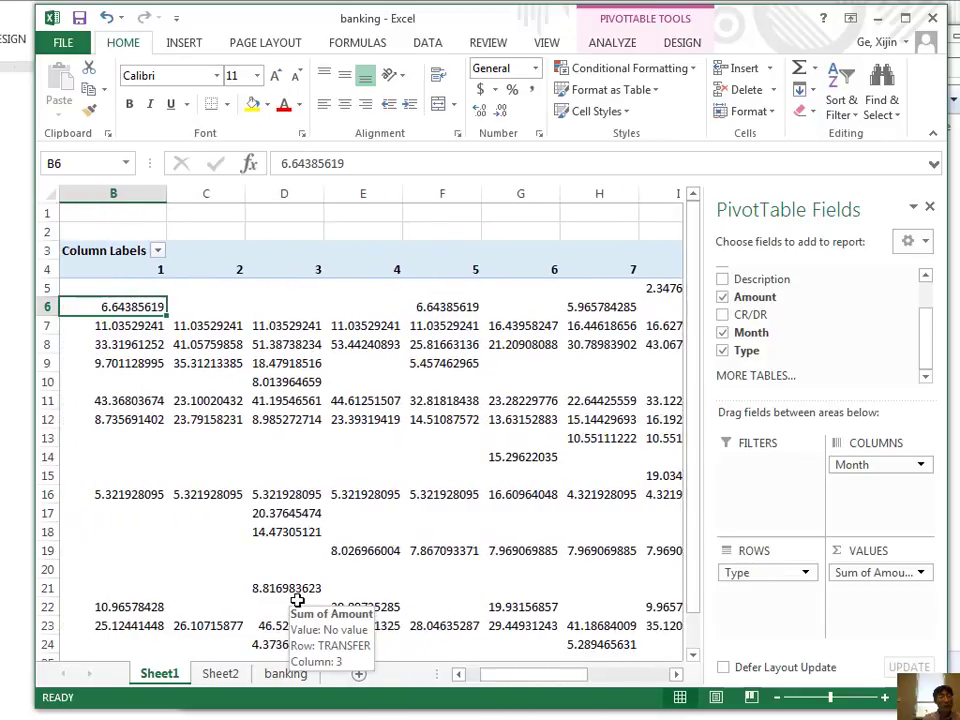
key("Right")
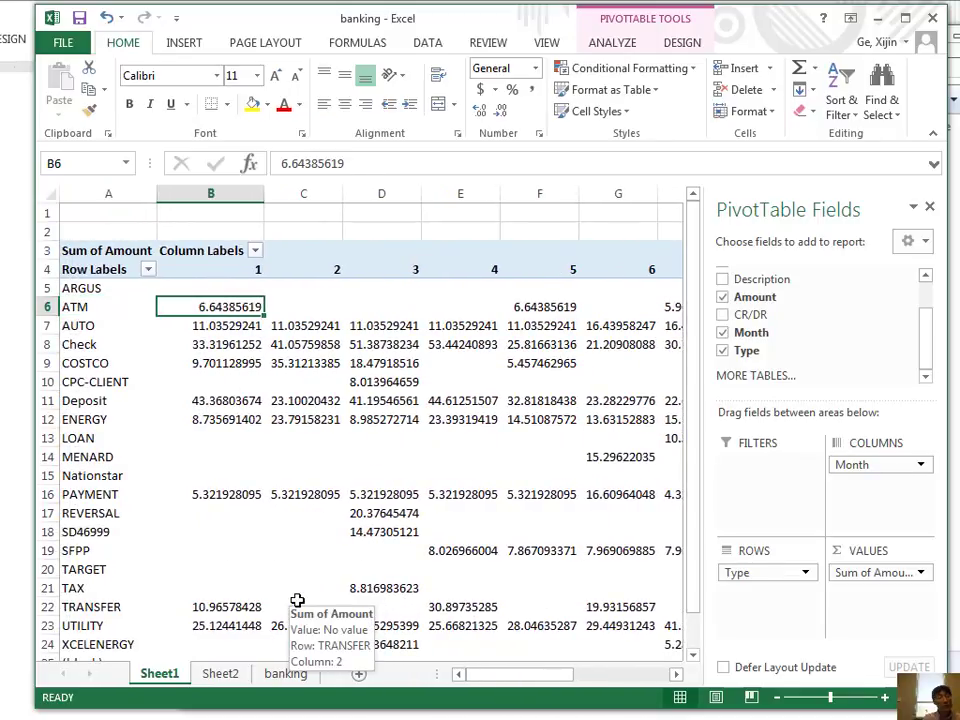
key("Up")
key("Up")
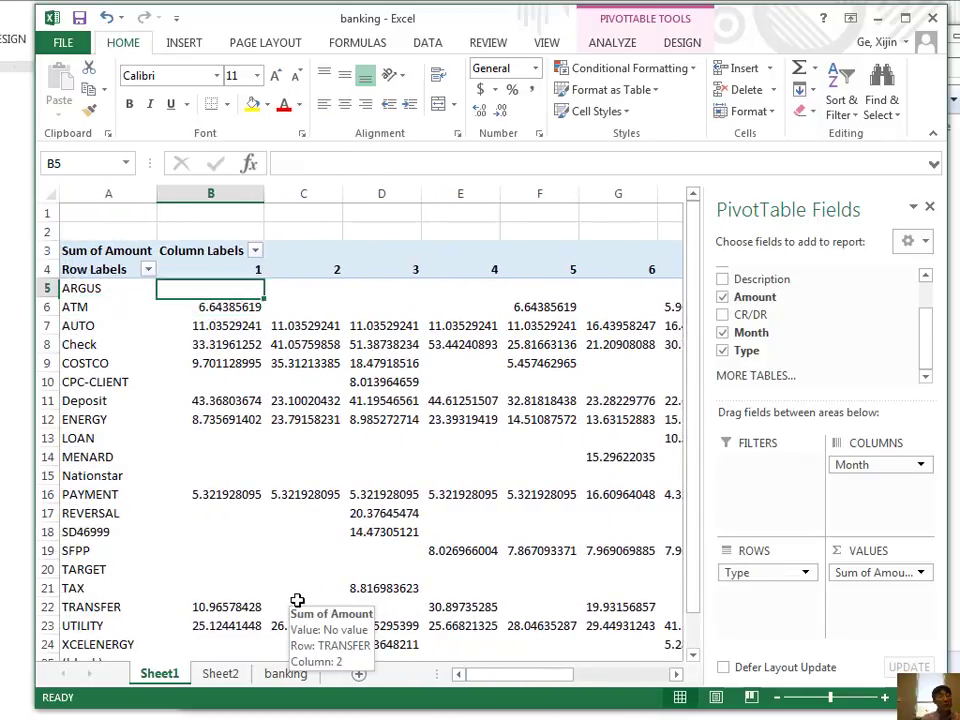
key("Down")
key("Down")
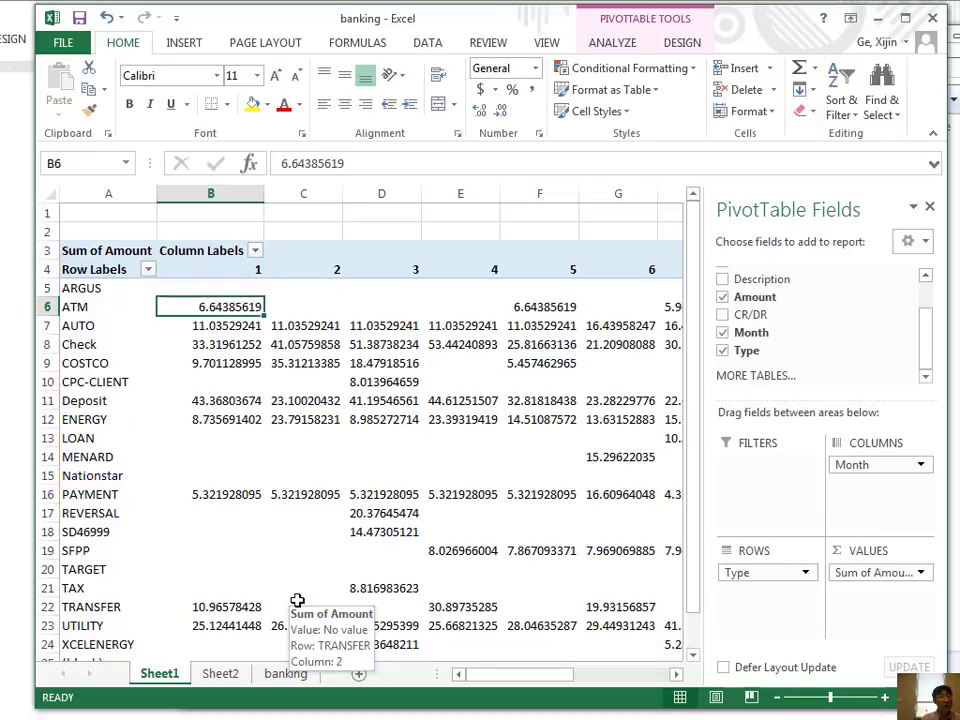
key("Down")
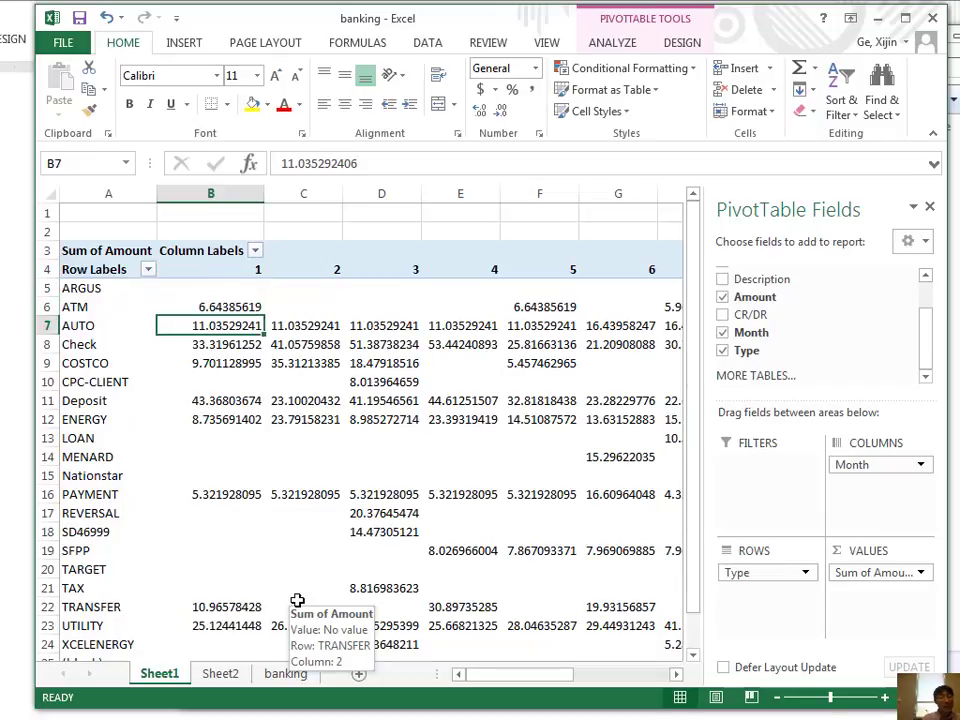
Step: Compare the AUTO sums month by month across the pivot table through to the row's grand total
key("Right")
key("Right")
key("Right")
key("Right")
key("Right")
key("Up")
key("Up")
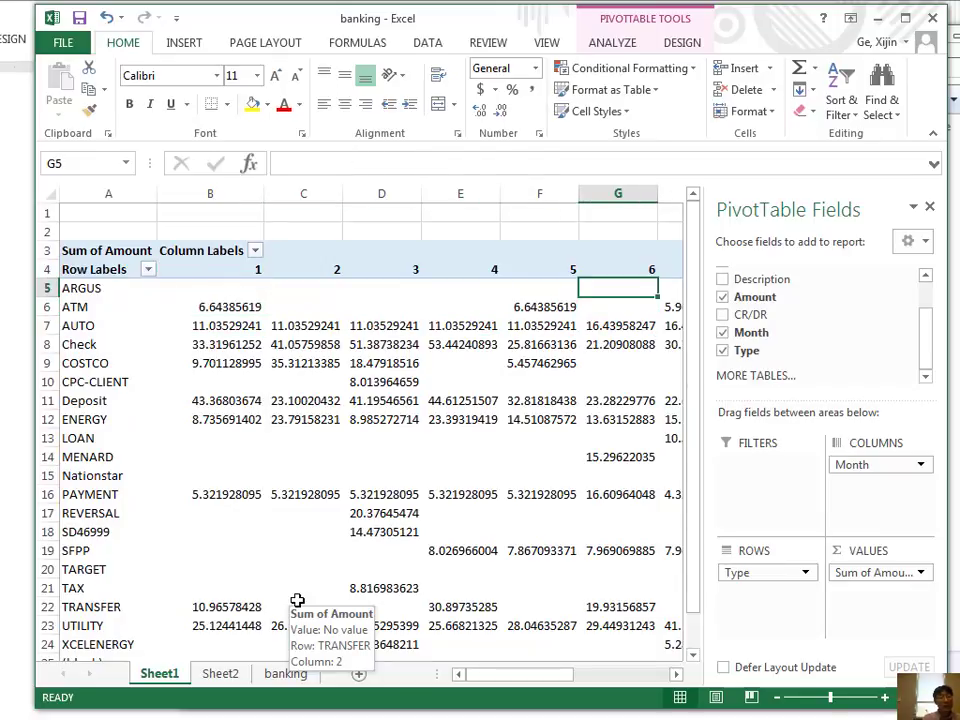
key("Down")
key("Left")
key("Down")
key("Left")
key("Left")
key("Left")
key("Left")
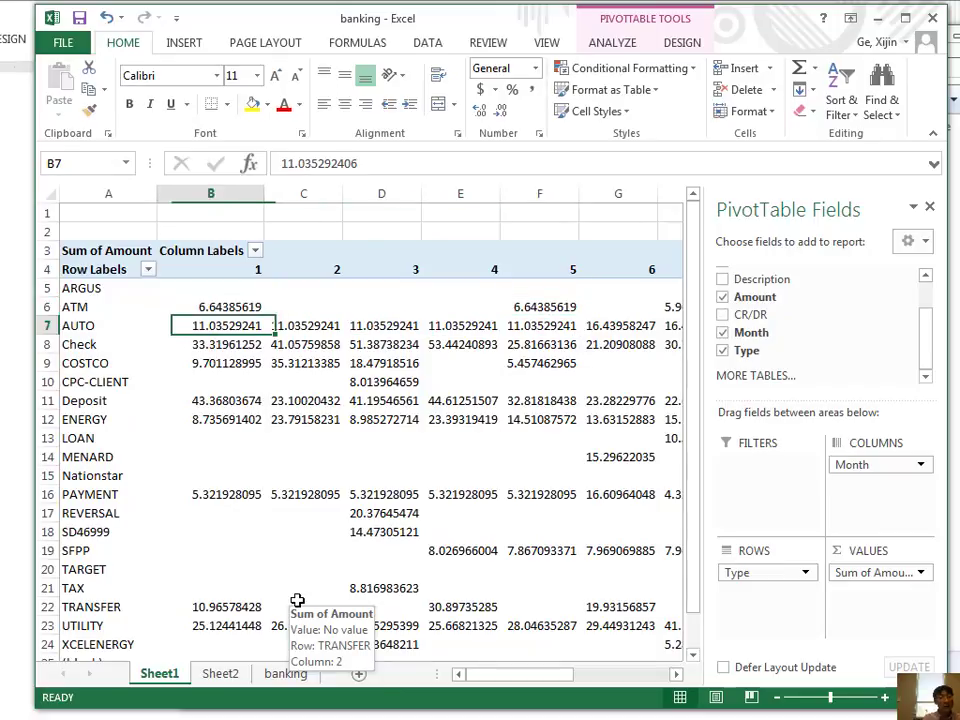
key("Right")
key("Right")
key("Right")
key("Right")
key("Right")
key("Right")
key("Right")
key("Right")
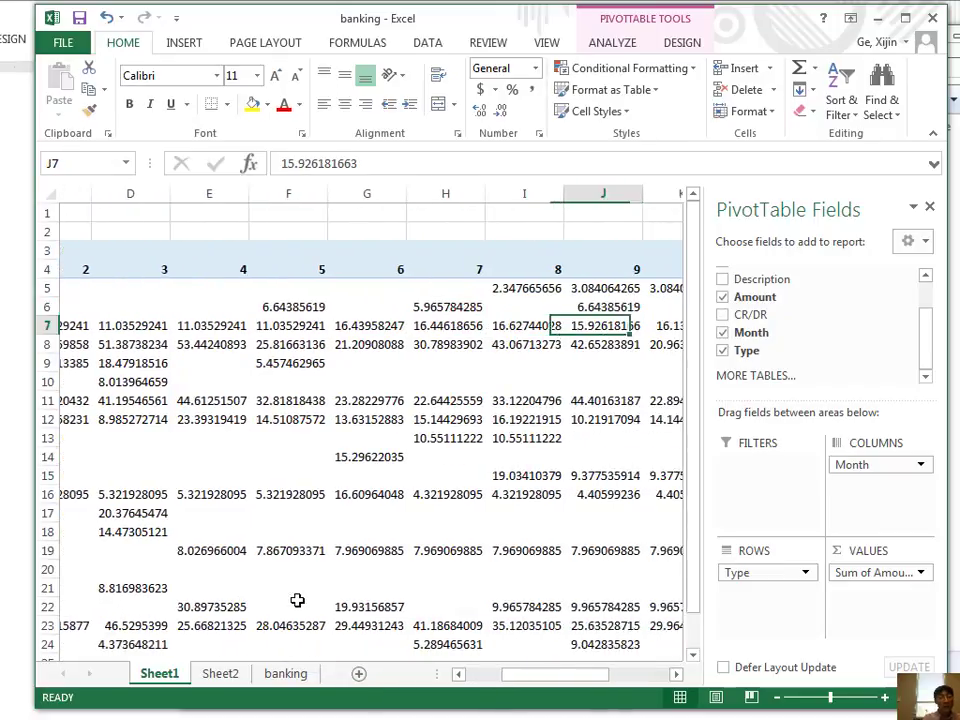
key("Right")
key("Right")
key("Right")
key("Right")
key("Right")
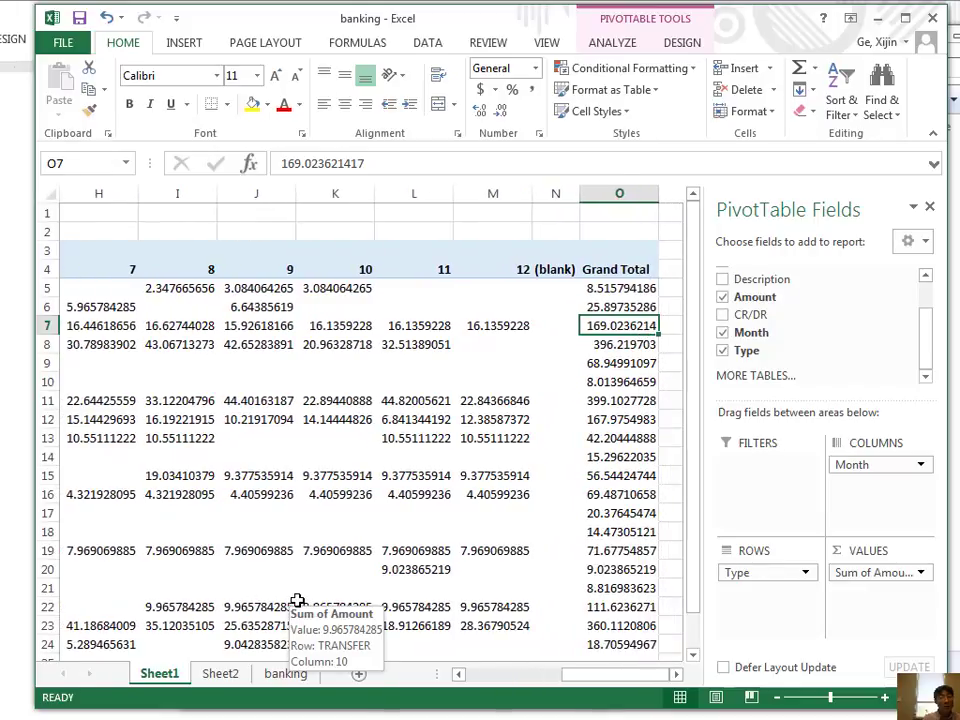
key("Left")
key("Left")
key("Left")
key("Right")
key("Right")
key("Right")
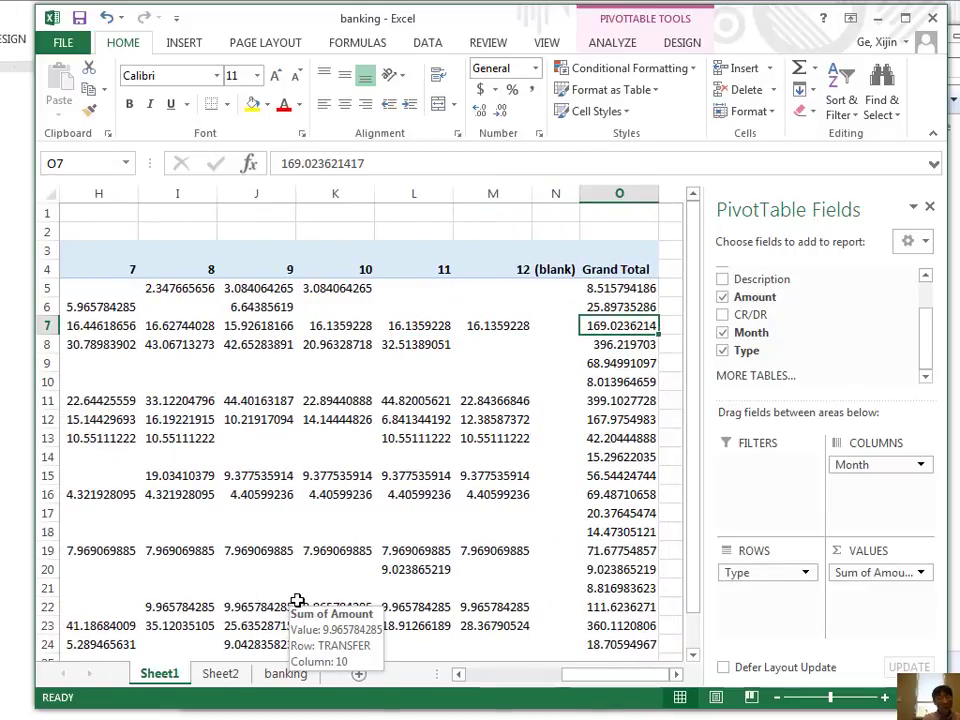
key("Left")
key("Left")
key("Home")
Step: Follow the COSTCO sums month by month across the pivot table to the row's grand total
key("Down")
key("Down")
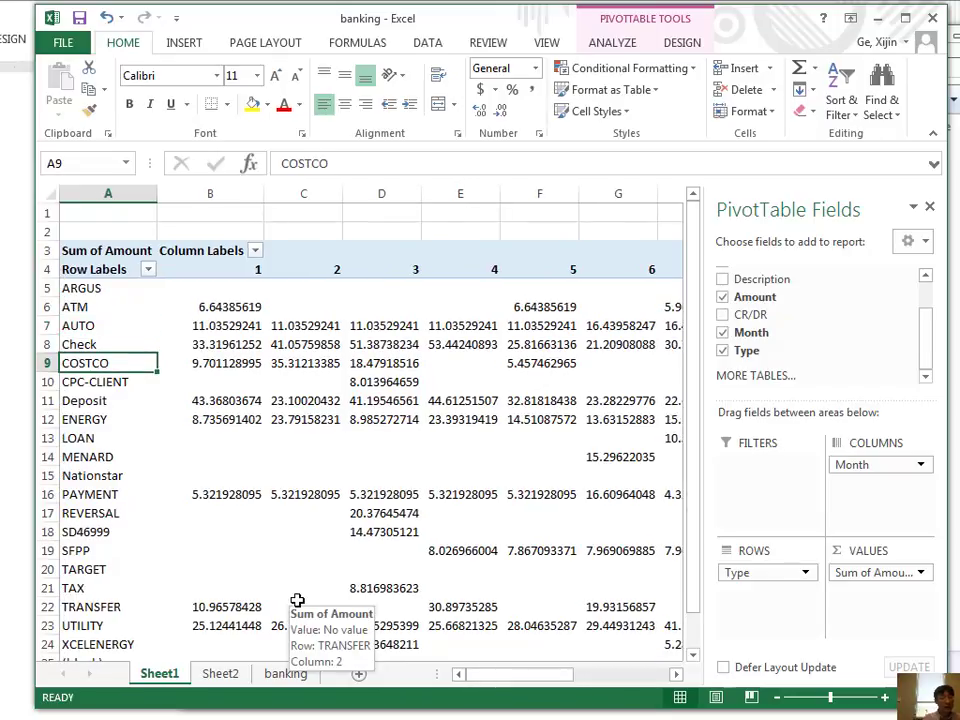
key("Right")
key("Right")
key("Left")
key("Right")
key("Right")
key("Right")
key("Right")
key("Right")
key("Right")
key("Right")
key("Right")
key("Right")
key("Right")
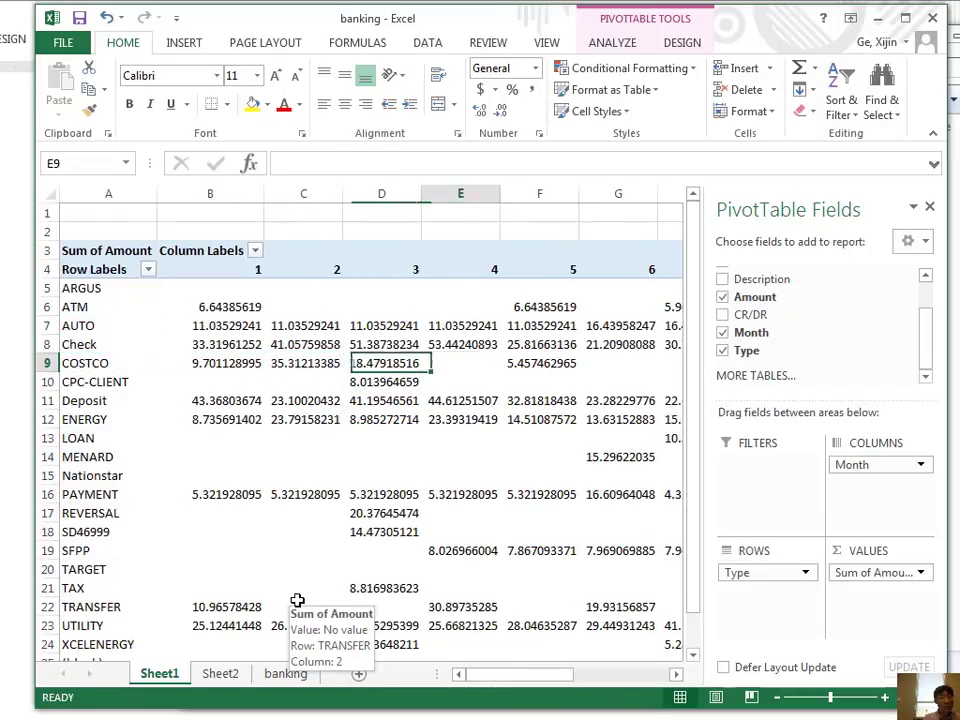
key("Right")
key("Right")
key("Right")
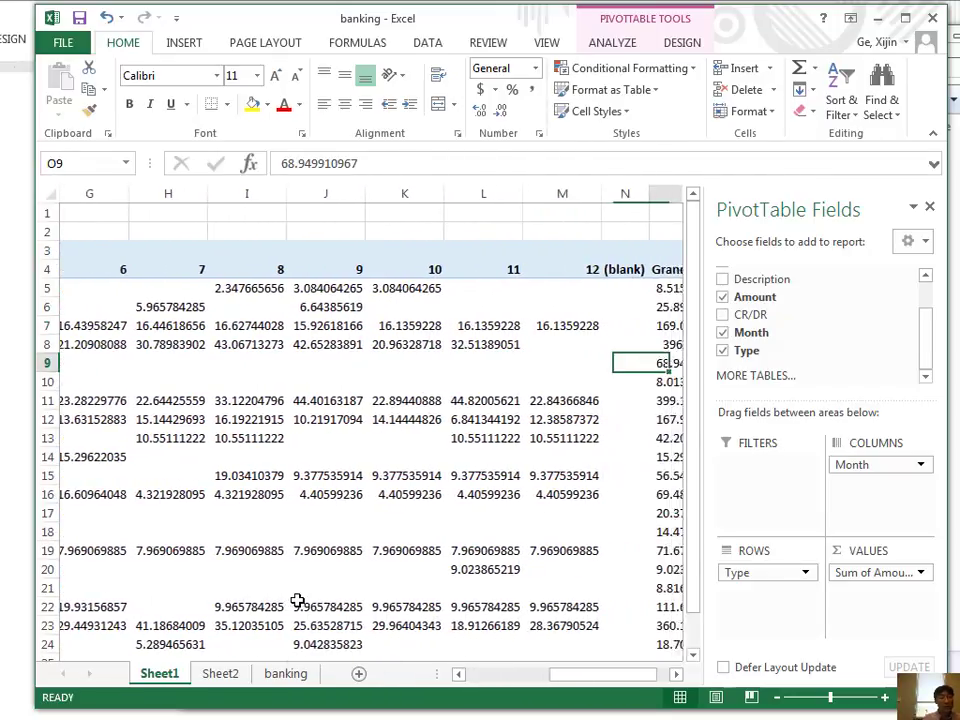
Step: Go back along the COSTCO row to the row labels and look at the CPC-CLIENT row
key("Left")
key("Left")
key("Left")
key("Left")
key("Left")
key("Left")
key("Left")
key("Left")
key("Left")
key("Left")
key("Left")
key("Left")
key("Left")
key("Left")
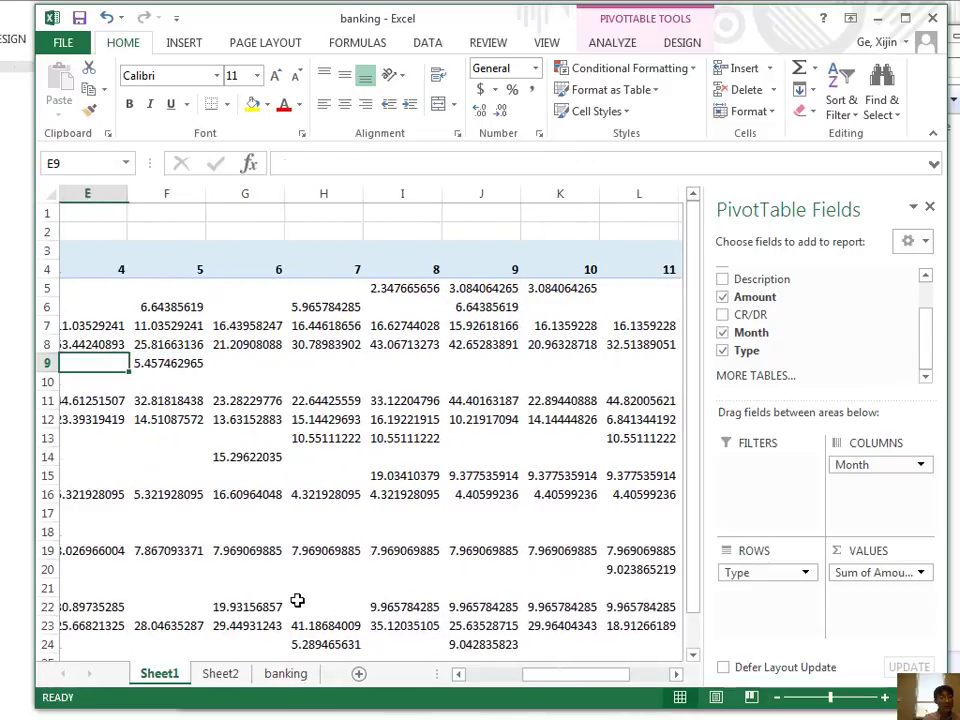
key("Down")
key("Down")
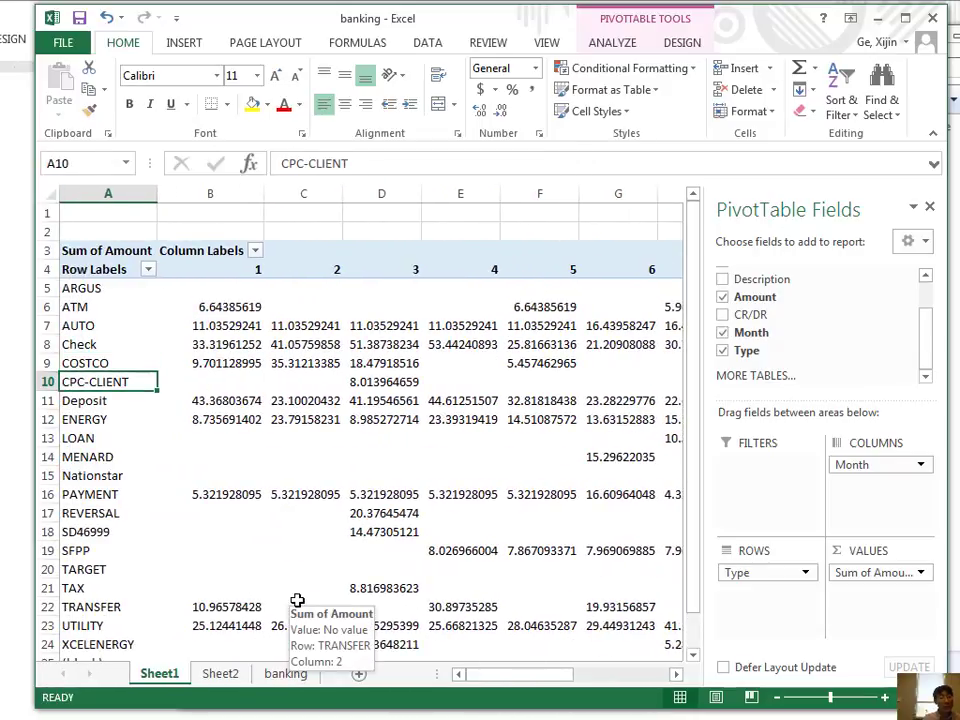
Step: Examine the monthly sums along the CPC-CLIENT and Deposit rows of the pivot table
key("Right")
key("Right")
key("Right")
key("Right")
key("Right")
key("Right")
key("Right")
key("Right")
key("Right")
key("Right")
key("Right")
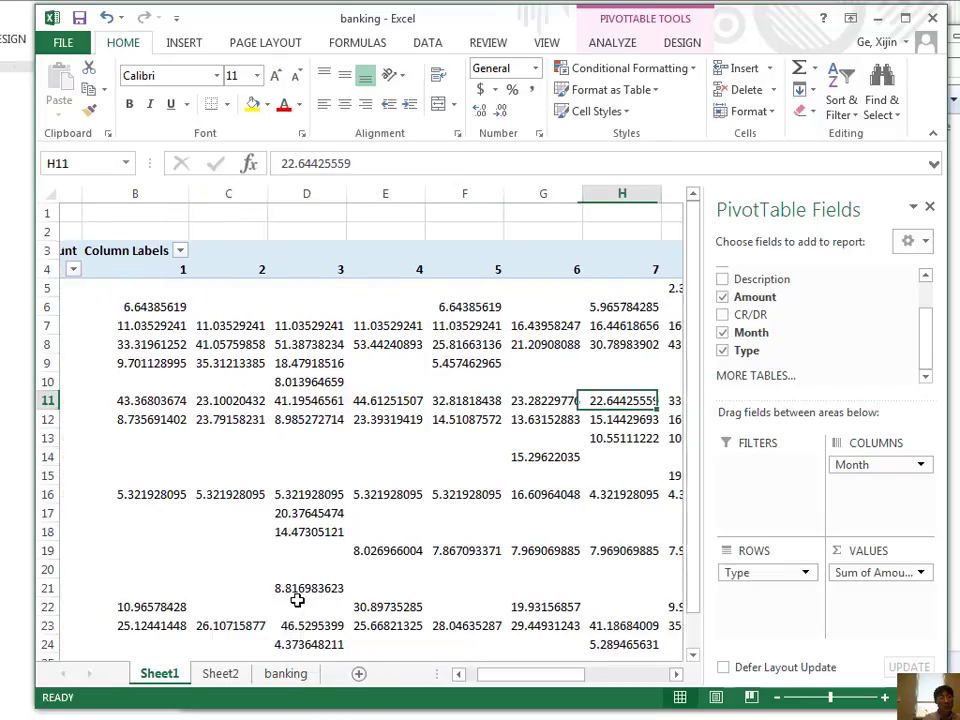
key("Home")
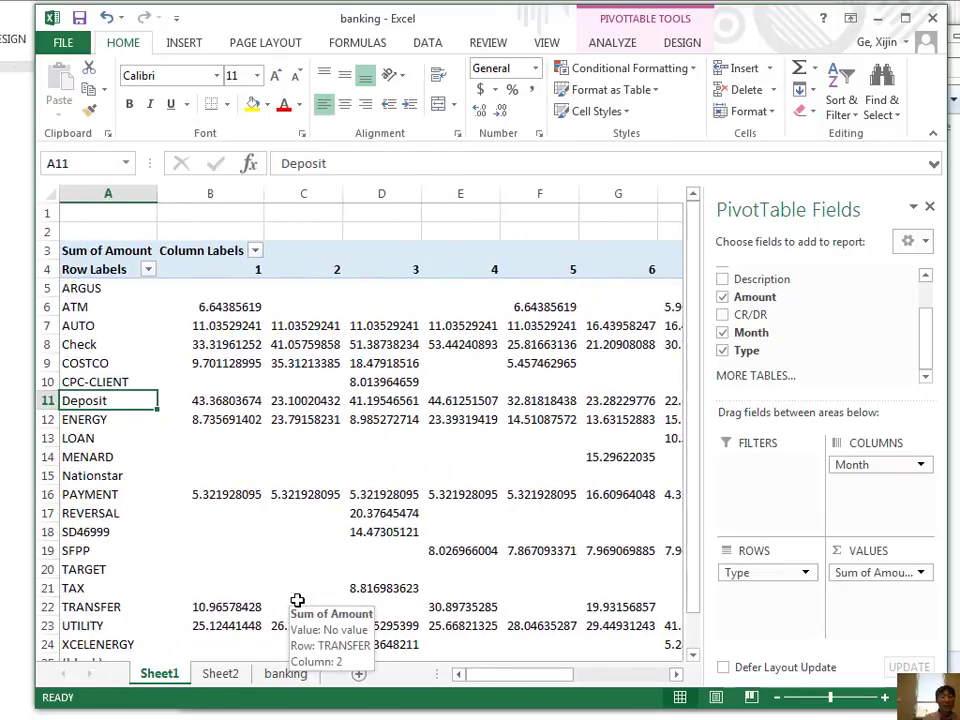
key("Right")
key("Right")
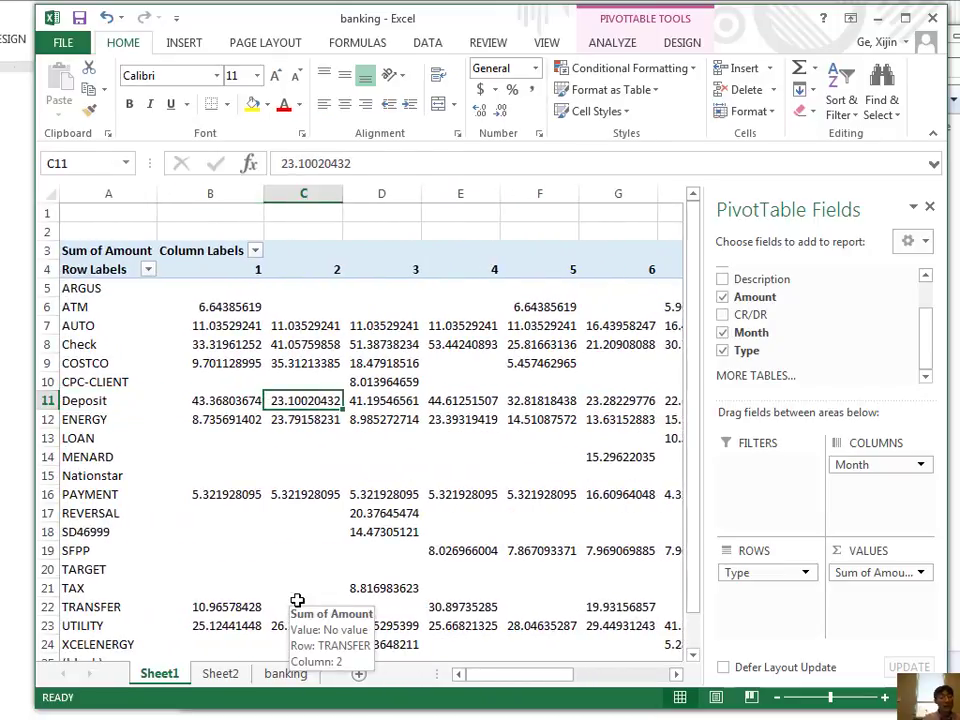
Step: Apply the Accounting number format with the $ symbol to all pivot table sums from B5 through the grand totals
key("Left")
key("Up")
key("Up")
key("Up")
key("Up")
key("Up")
key("Up")
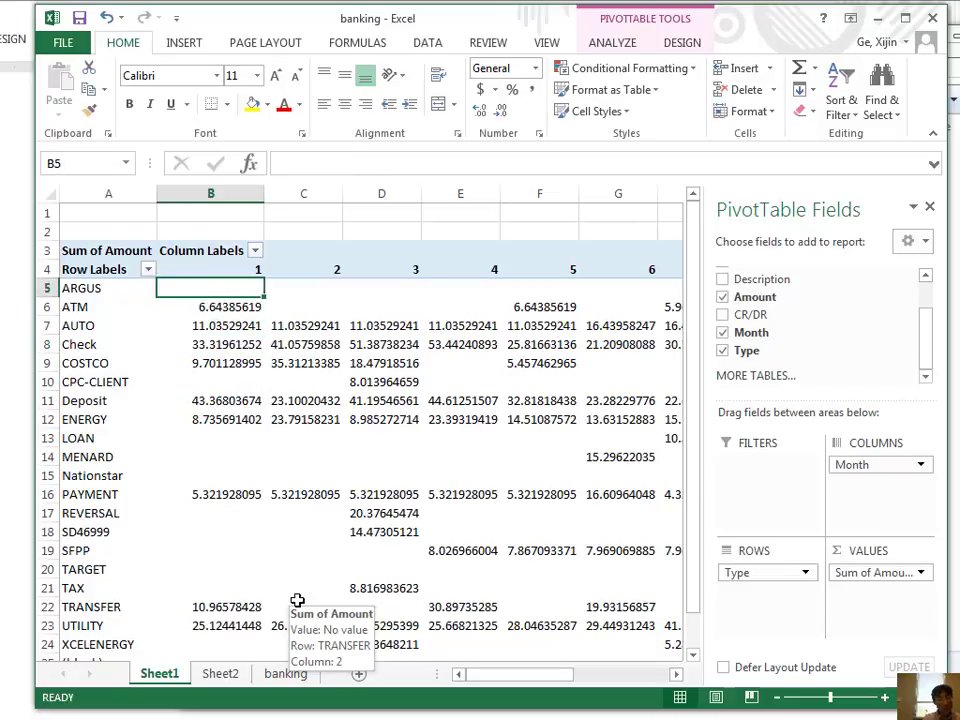
key("shift+Down")
key("shift+Down")
key("shift+Down")
key("shift+Down")
key("shift+Down")
key("shift+Down")
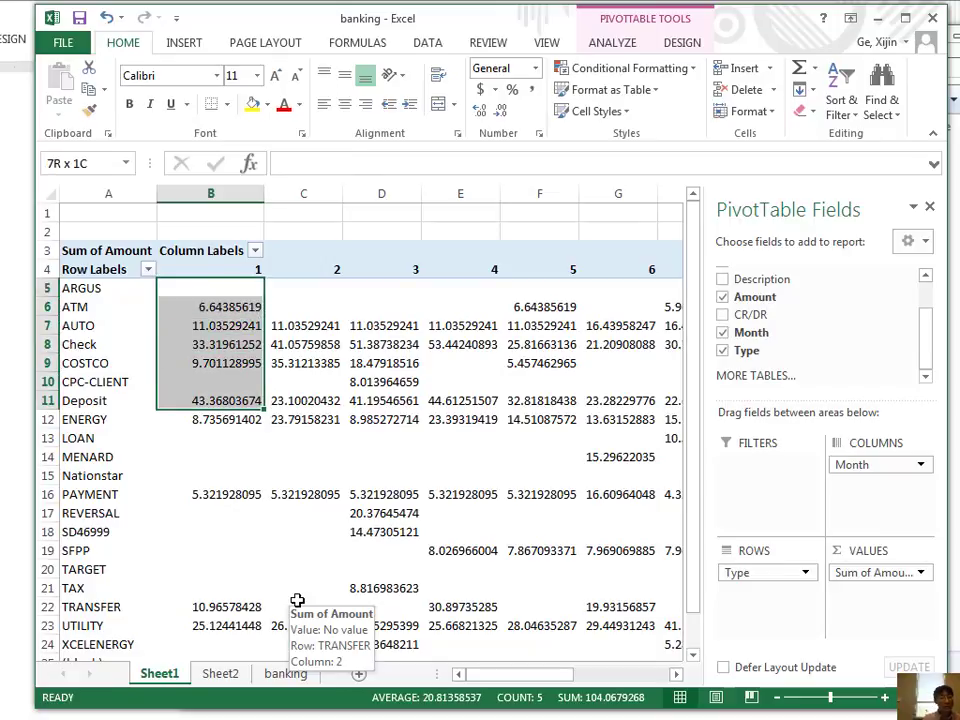
key("ctrl+shift+Down")
key("shift+Up")
key("shift+Up")
key("ctrl+shift+Up")
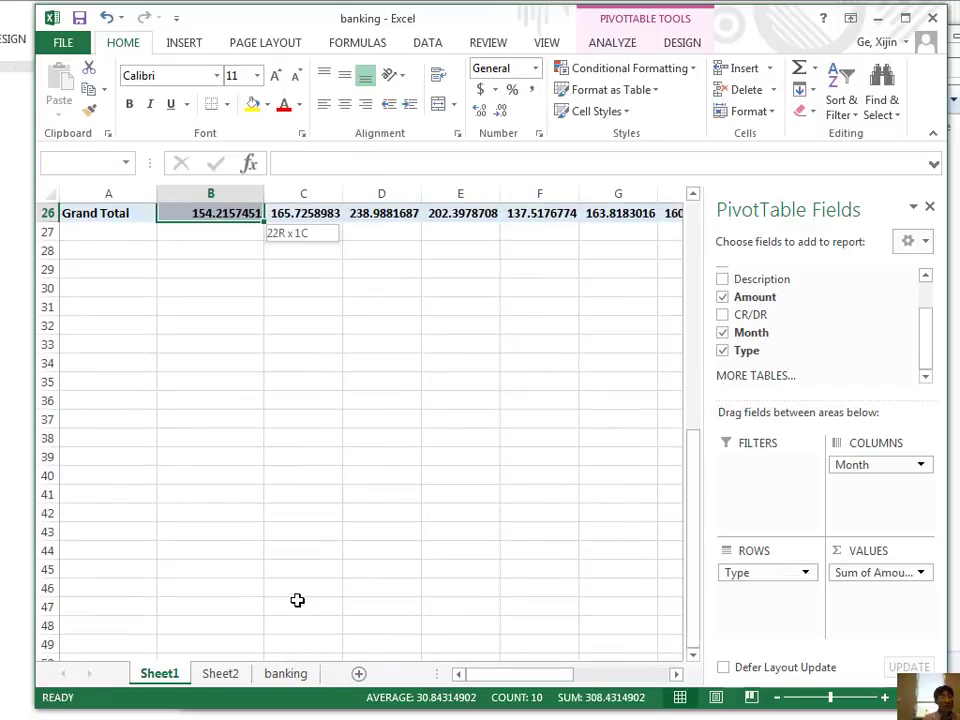
key("shift+Up")
key("shift+Down")
key("shift+Right")
key("shift+Right")
key("shift+Right")
key("shift+Right")
key("shift+Right")
key("shift+Right")
key("shift+Right")
key("shift+Right")
key("shift+Right")
key("shift+Right")
key("shift+Right")
key("shift+Right")
key("shift+Right")
key("shift+Right")
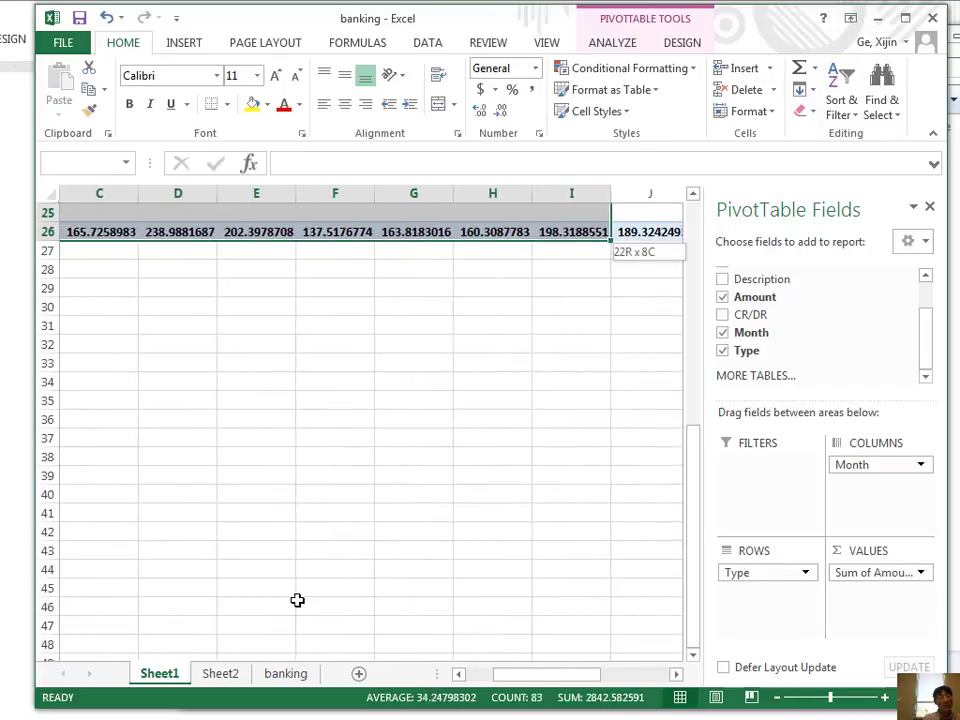
key("shift+Left")
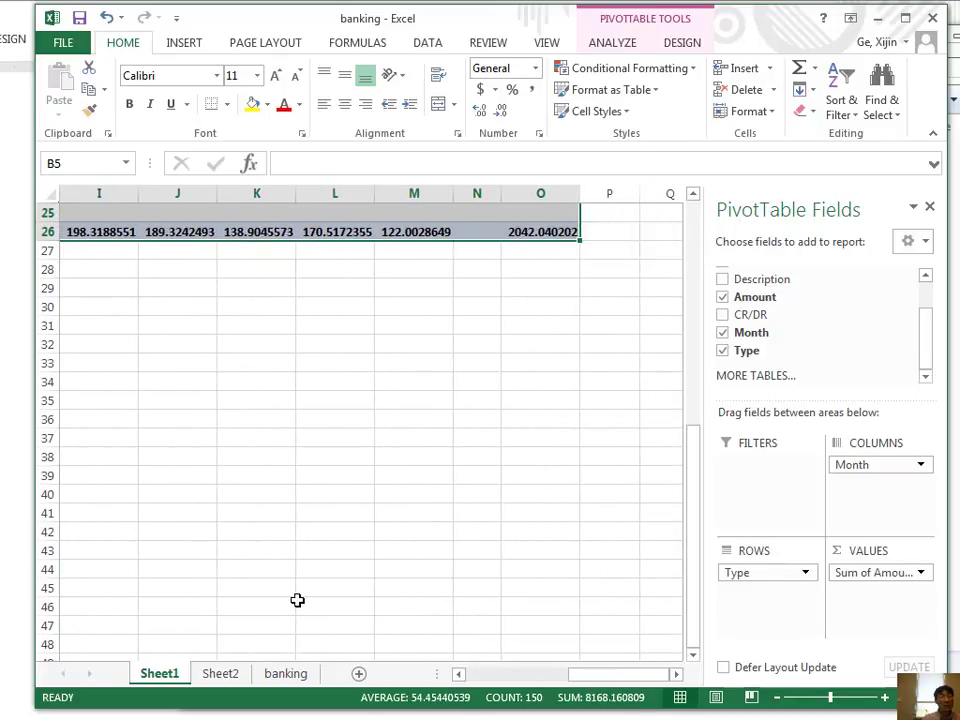
scroll(297, 600, "up", 7)
right_click(351, 392)
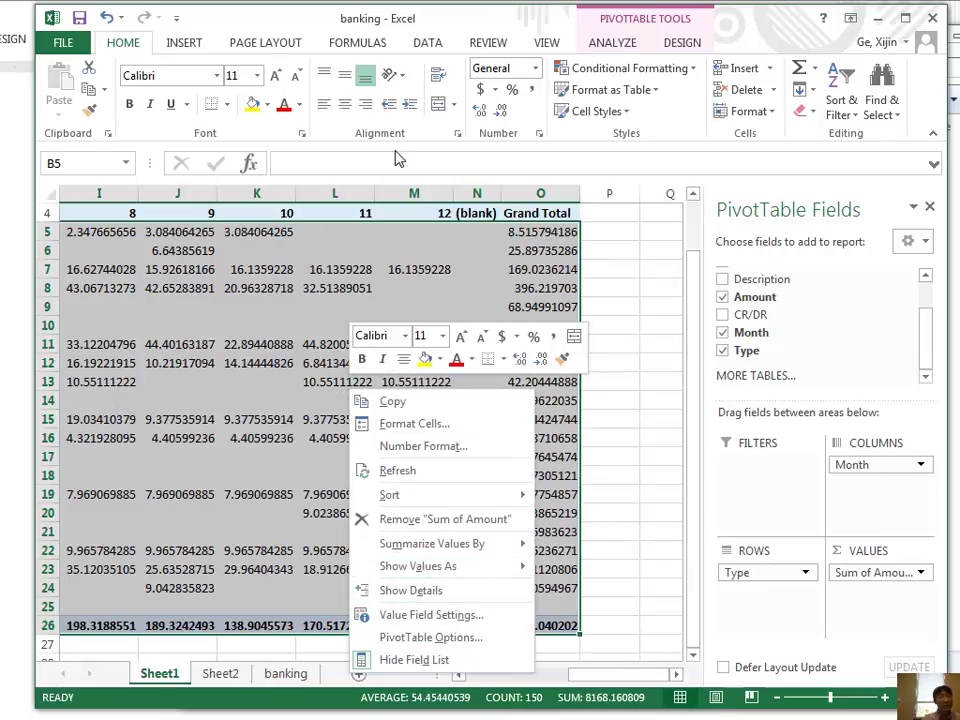
left_click(481, 90)
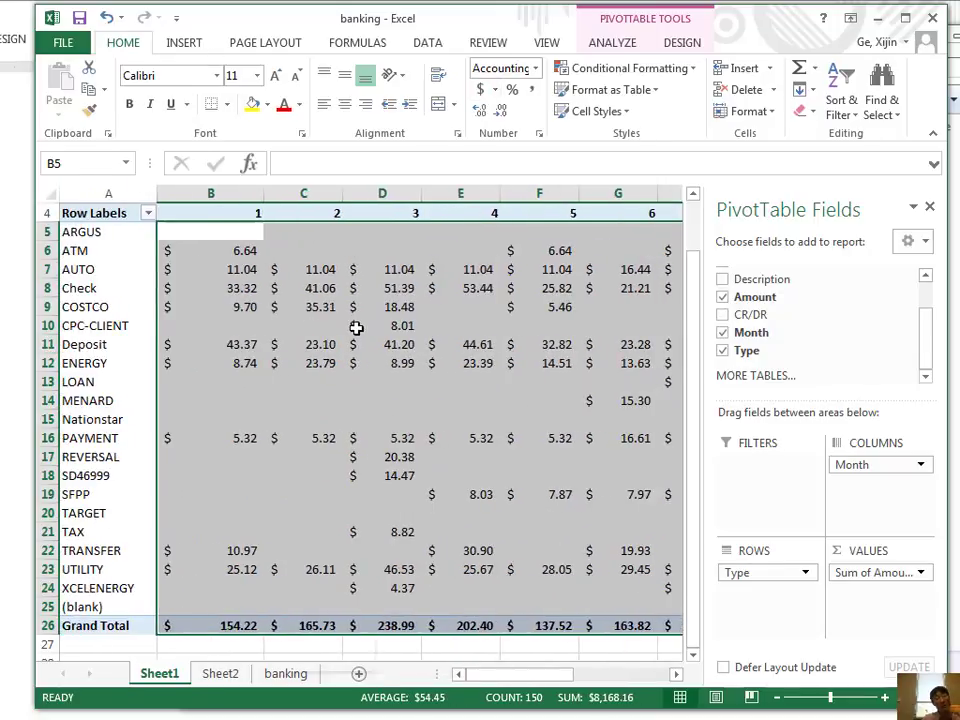
Step: Reduce the Accounting format of the selected pivot table sums to 1 decimal place
right_click(293, 277)
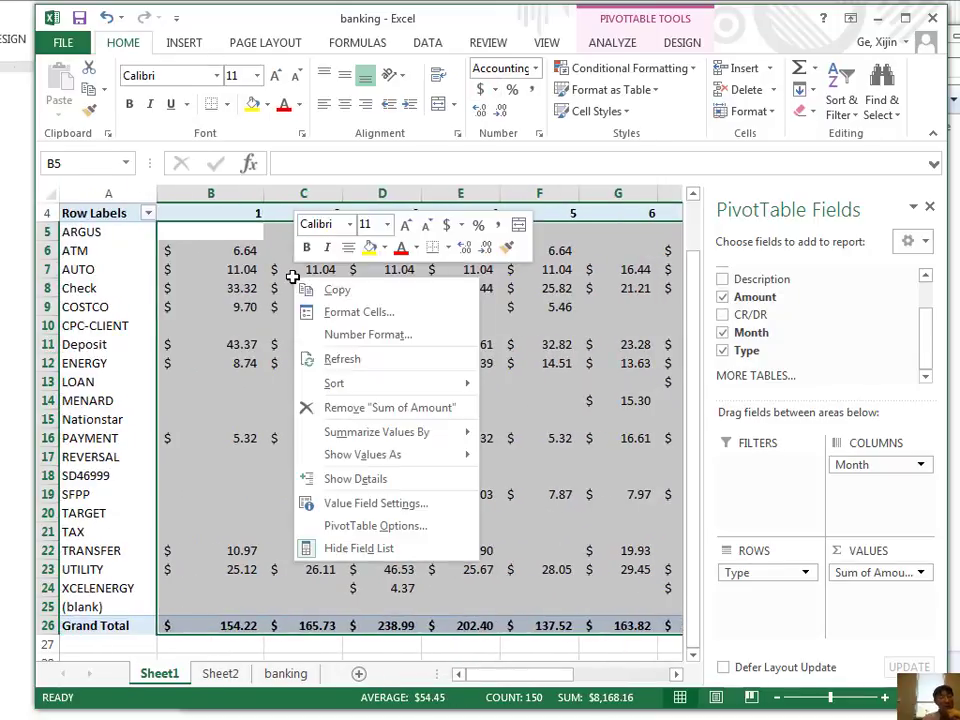
left_click(358, 312)
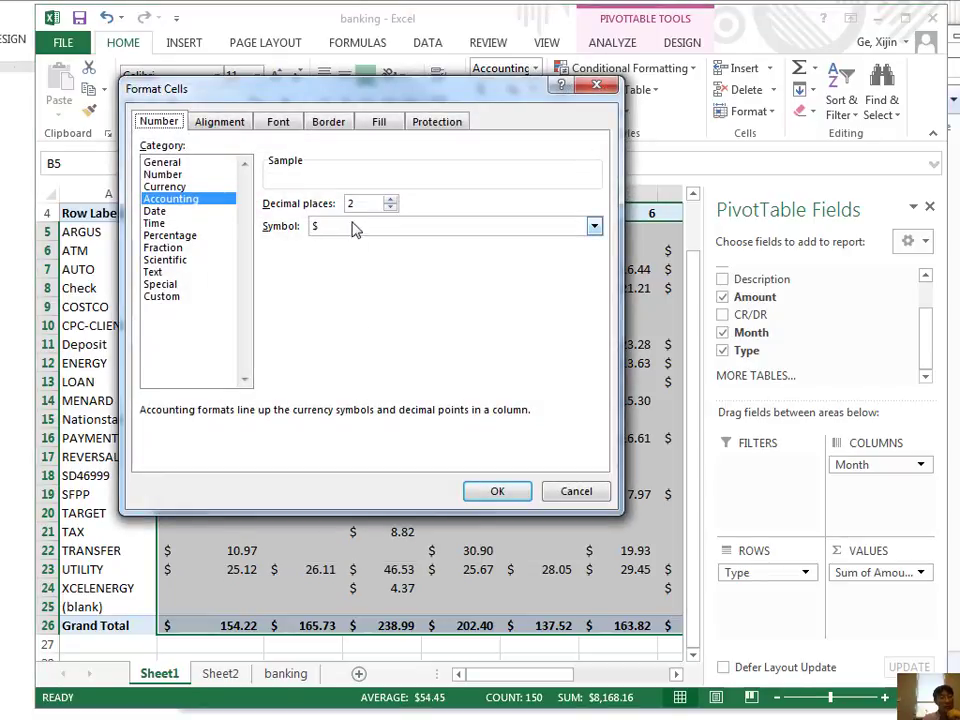
left_click(391, 208)
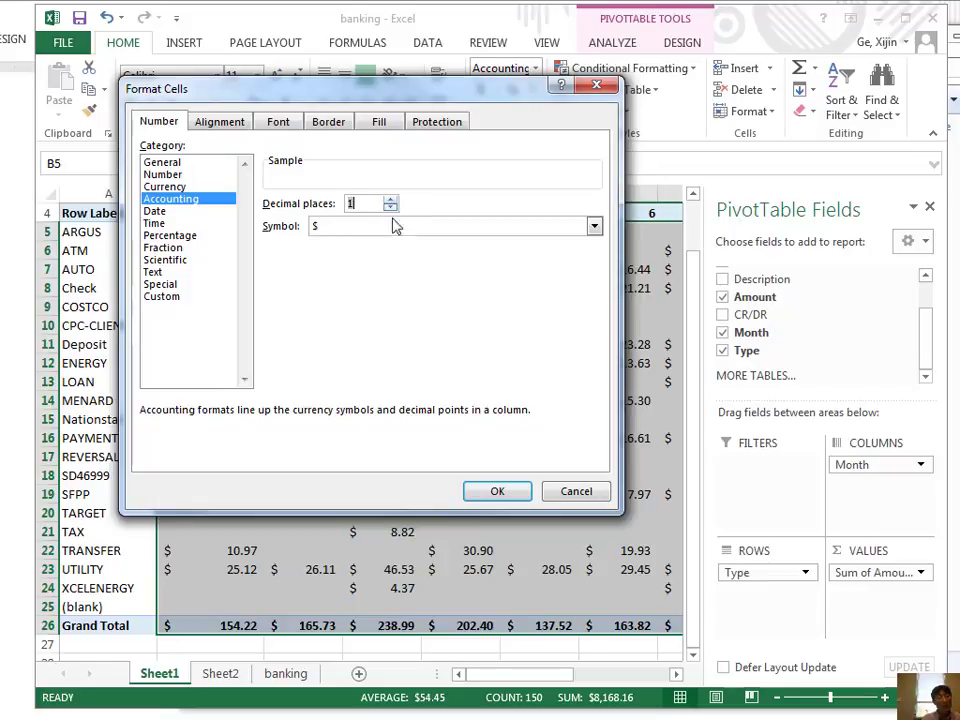
left_click(498, 493)
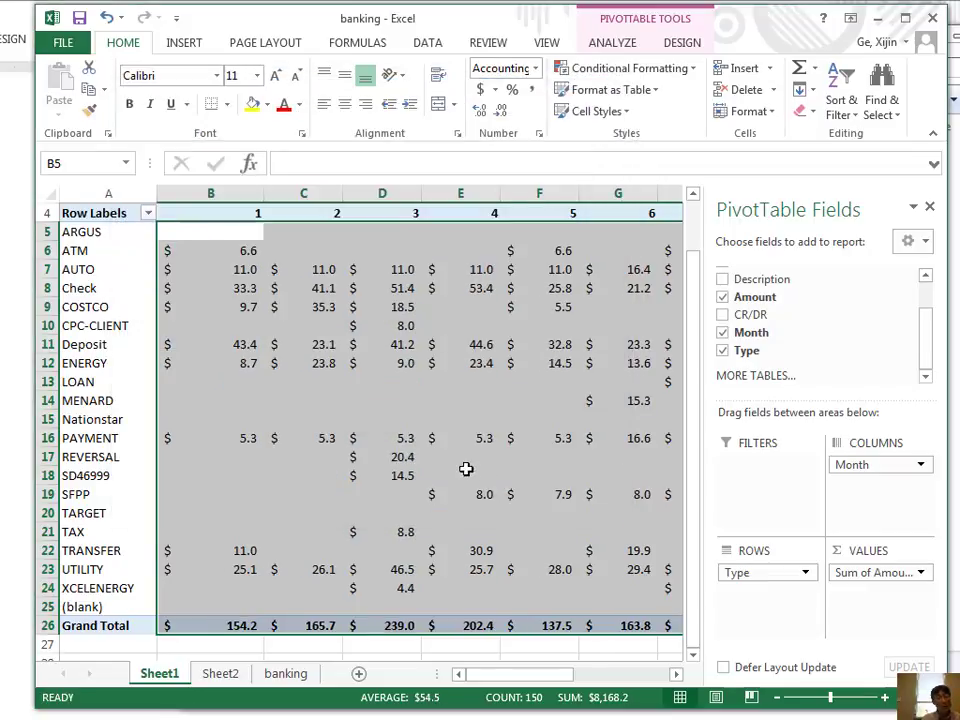
left_click(390, 398)
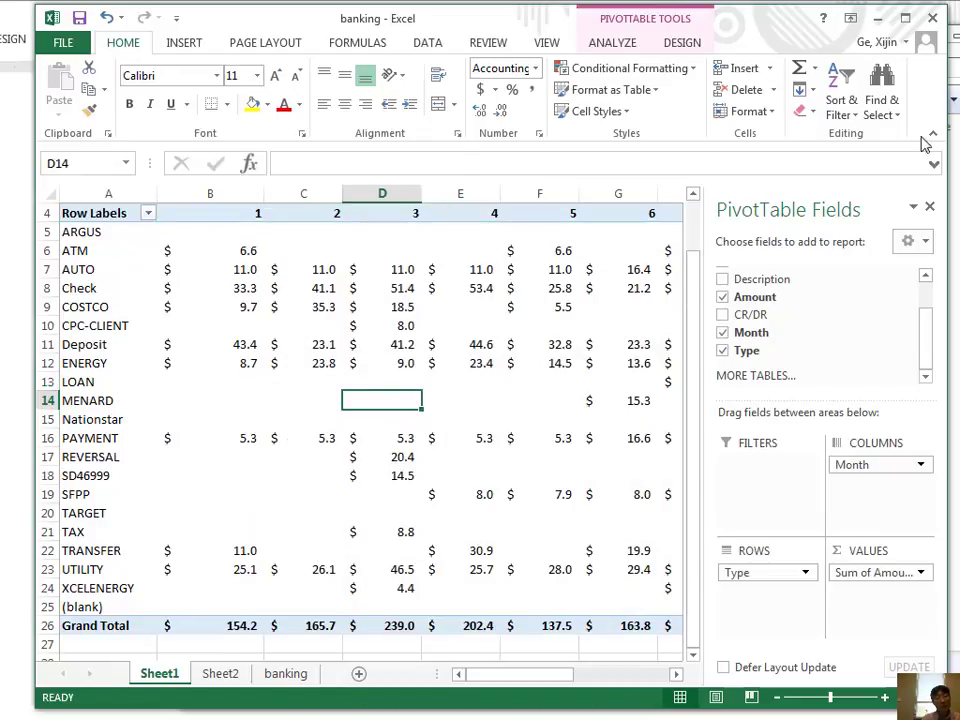
Step: Enlarge the workbook window and remove the Month field from the PivotTable's columns
left_click(906, 17)
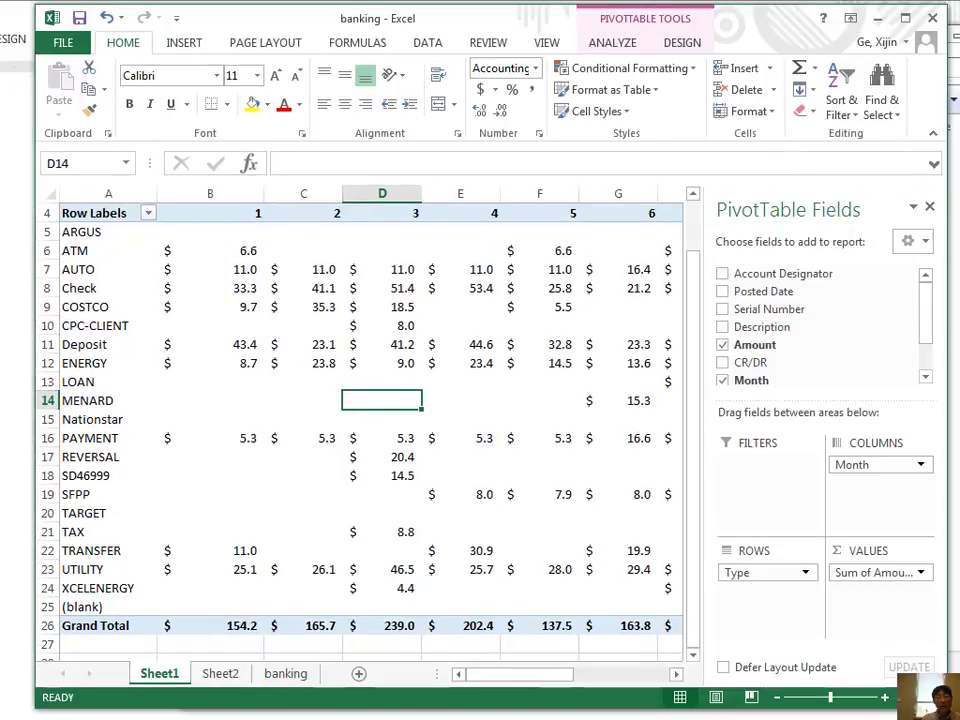
left_click_drag(942, 709, 959, 719)
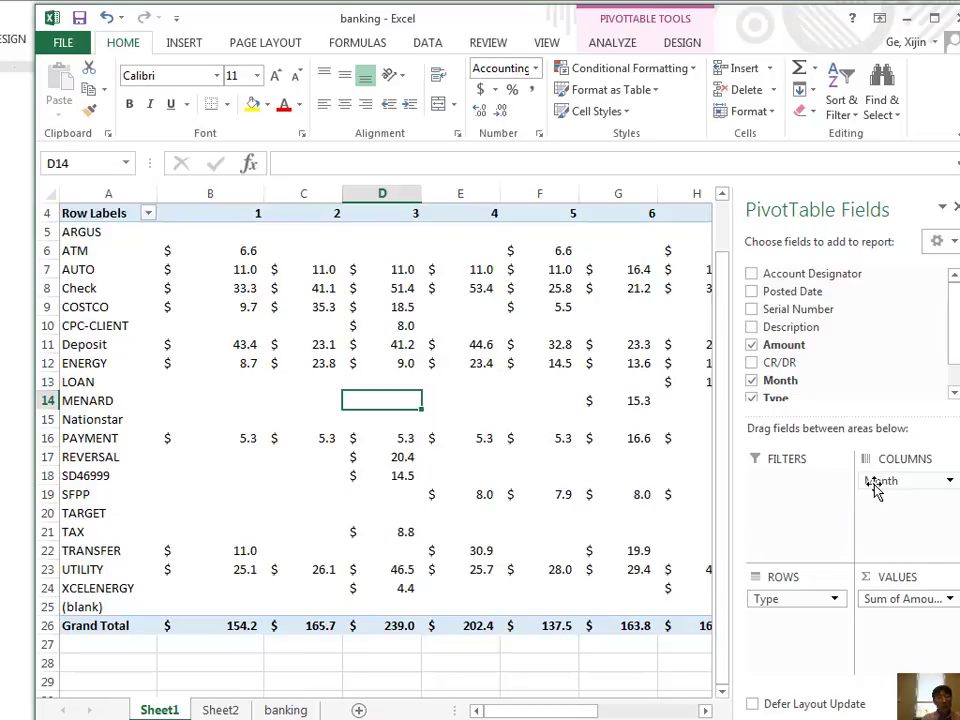
left_click_drag(874, 487, 589, 478)
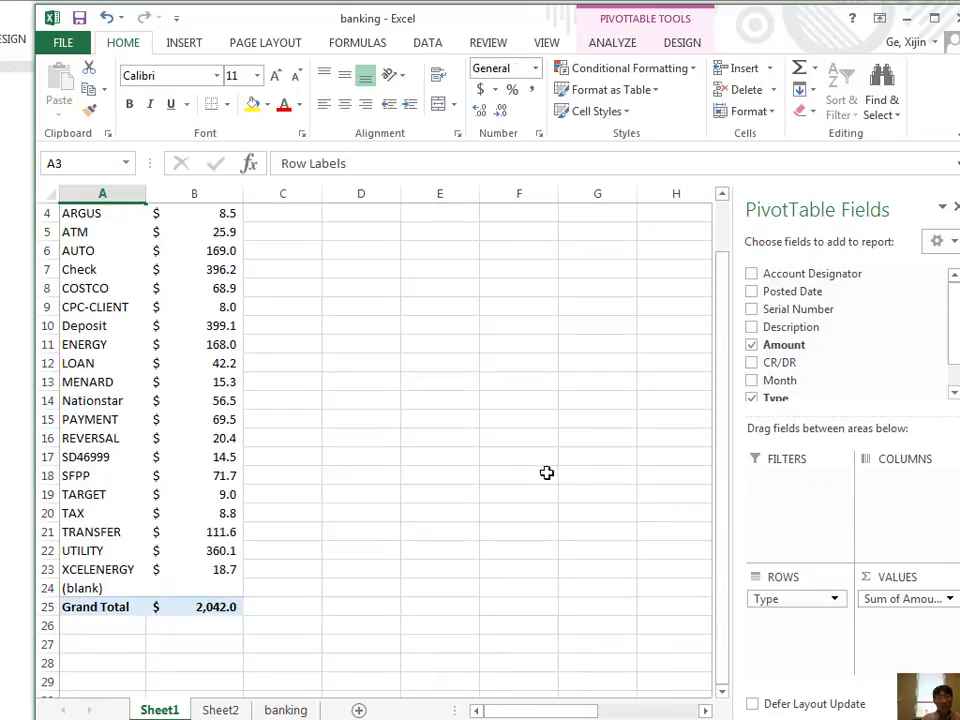
left_click(518, 476)
scroll(503, 519, "up", 1)
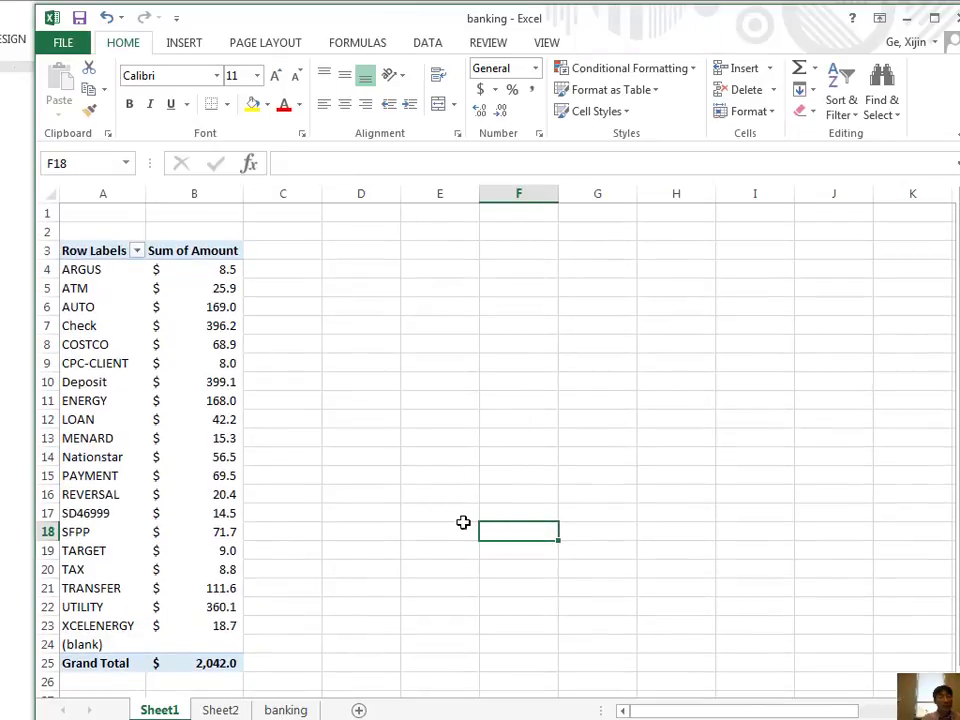
Step: Show the transaction details behind the ARGUS sum on a separate sheet, using the selected amounts B4:B23
left_click(127, 401)
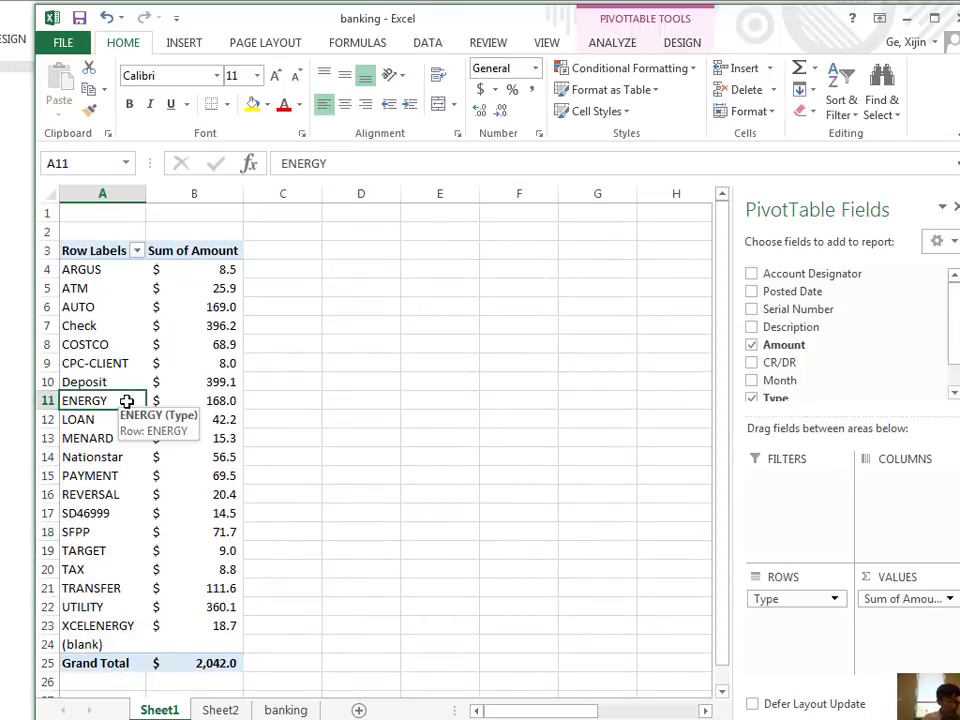
left_click_drag(221, 273, 220, 628)
right_click(188, 427)
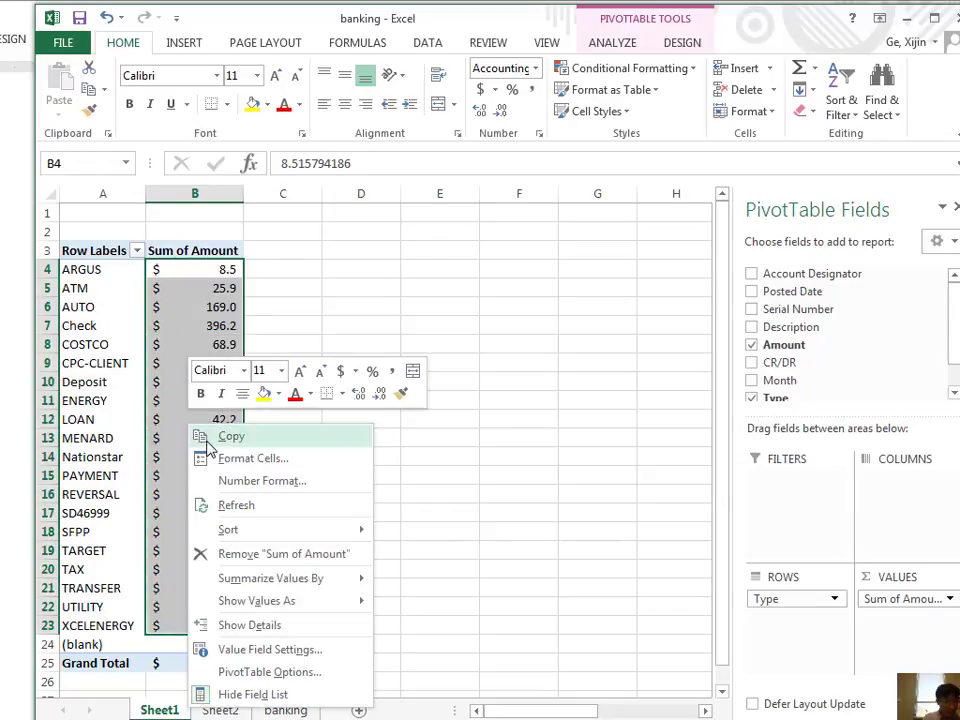
left_click(253, 626)
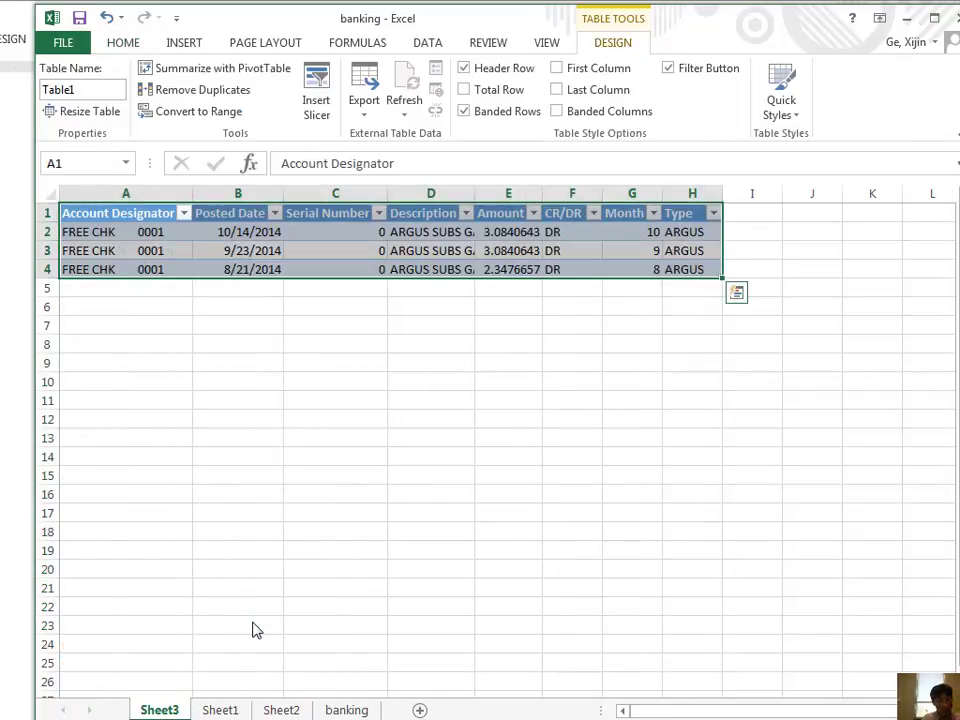
Step: Return to Sheet1 and show the pivot table's summed amounts as % of Grand Total
left_click(220, 710)
right_click(191, 352)
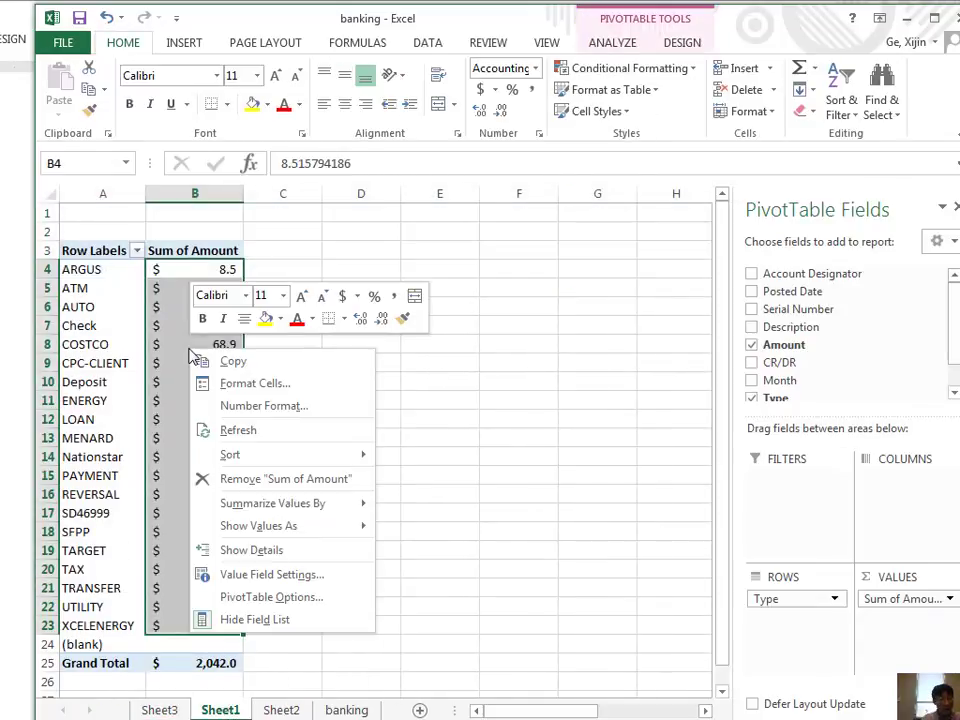
mouse_move(321, 529)
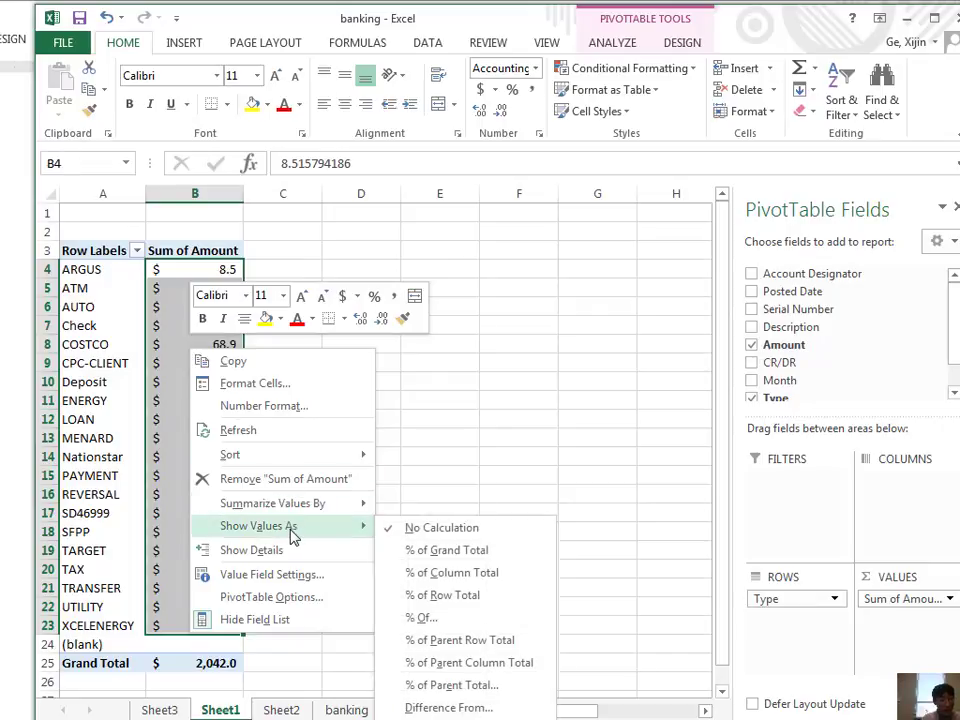
left_click(446, 552)
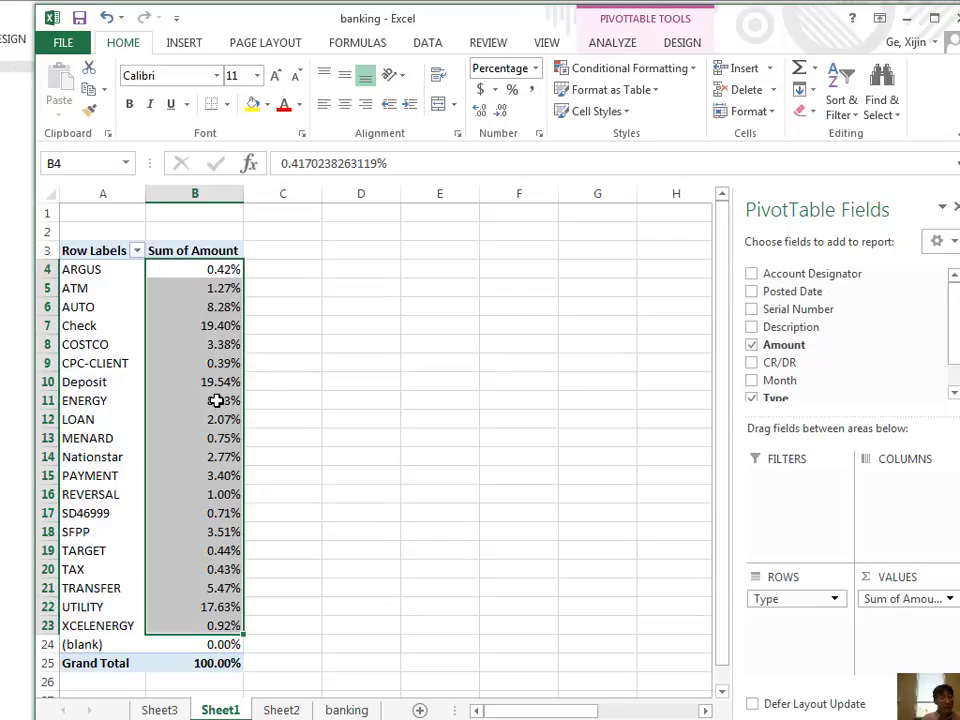
left_click(456, 458)
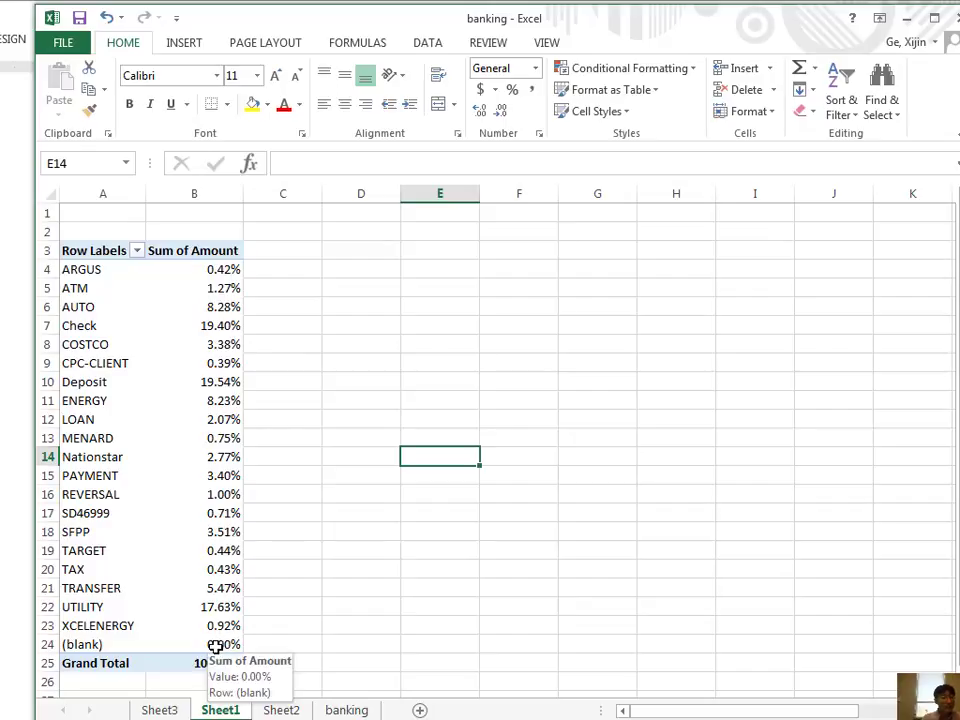
Step: Copy the whole percentage pivot table and paste it as values into Sheet2 starting at cell D4
left_click_drag(216, 662, 86, 249)
right_click(96, 288)
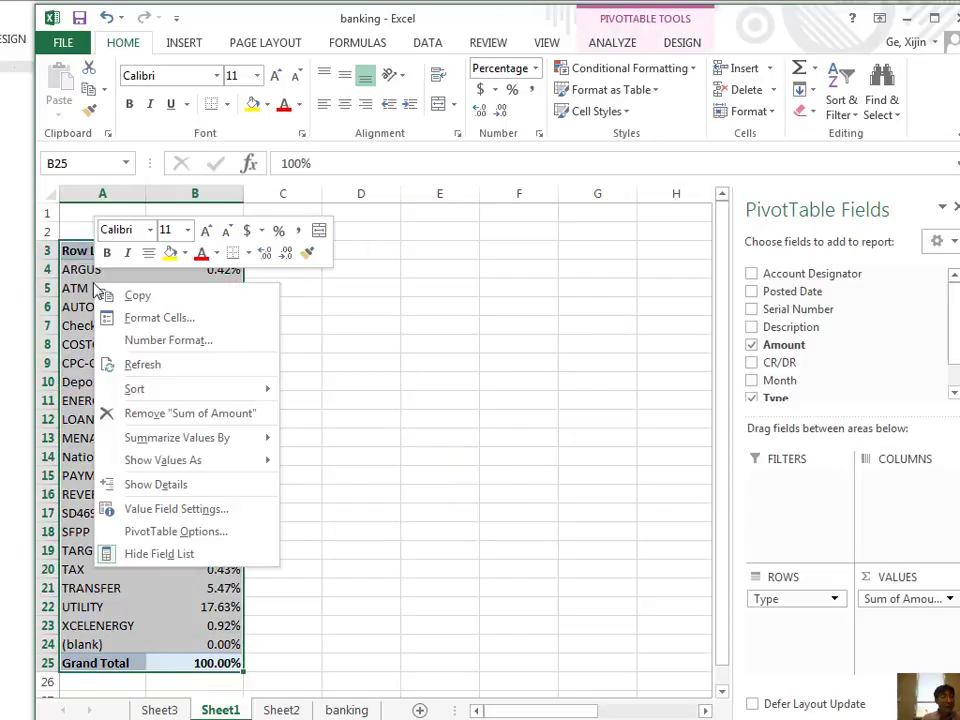
left_click(140, 297)
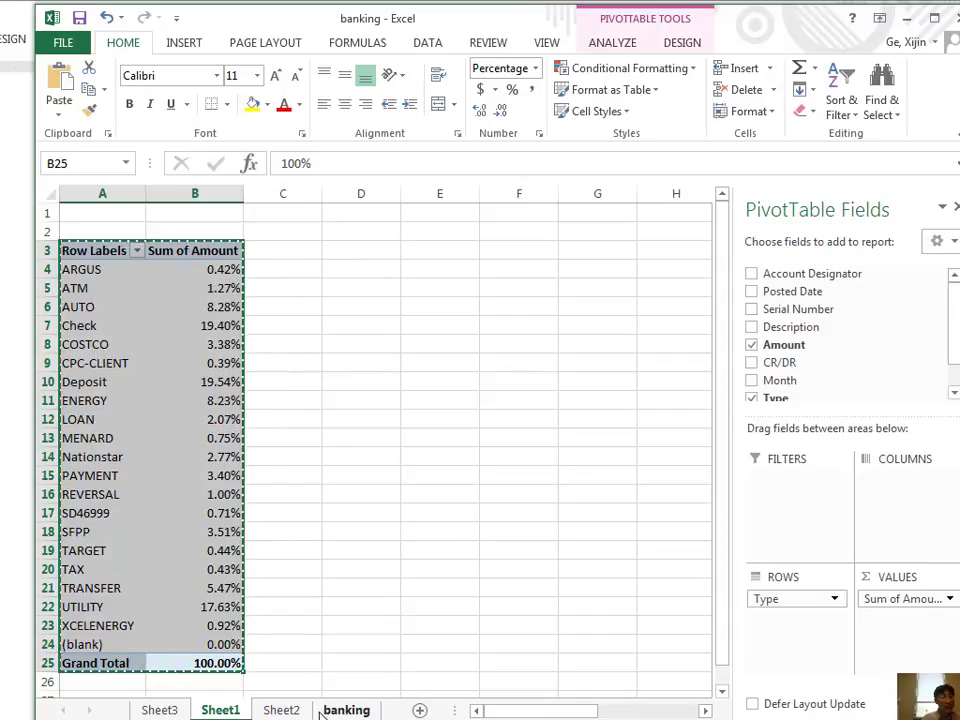
left_click(281, 710)
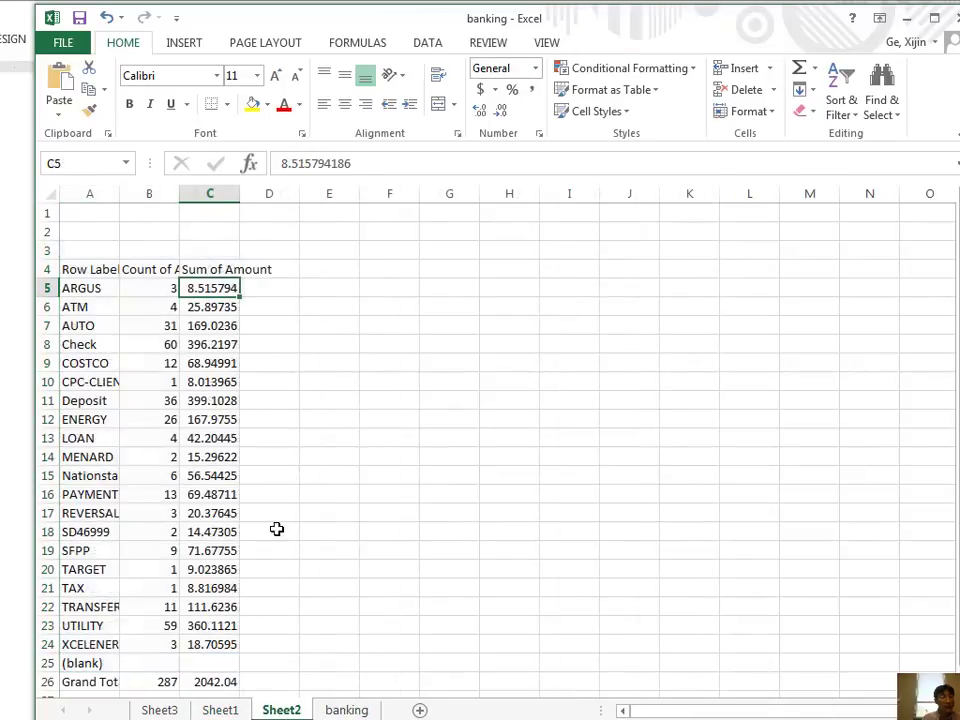
right_click(257, 269)
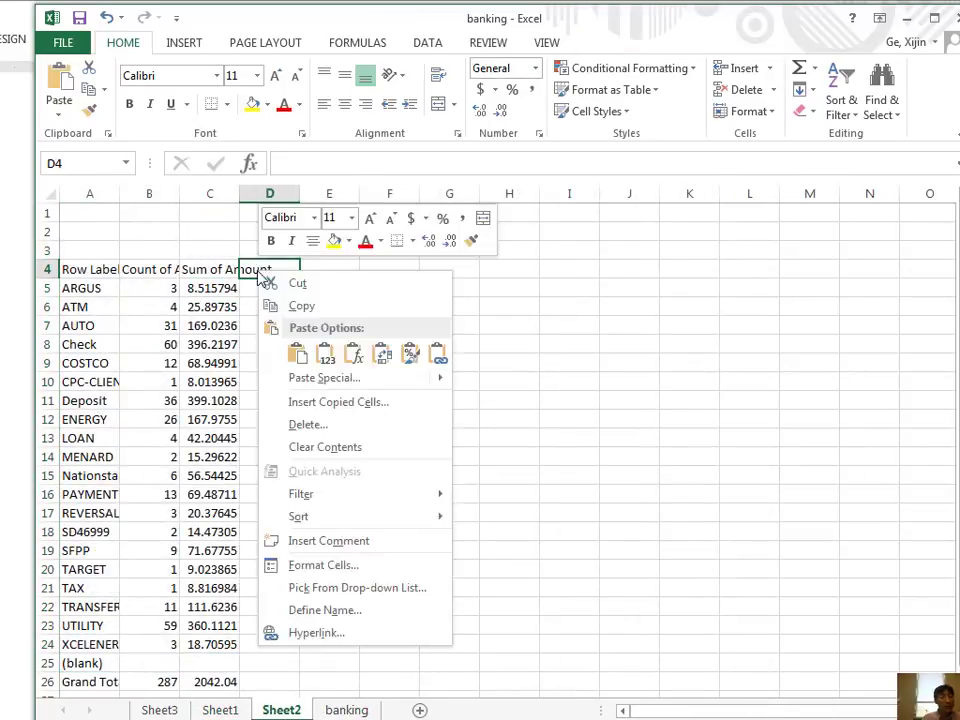
left_click(319, 351)
left_click(571, 393)
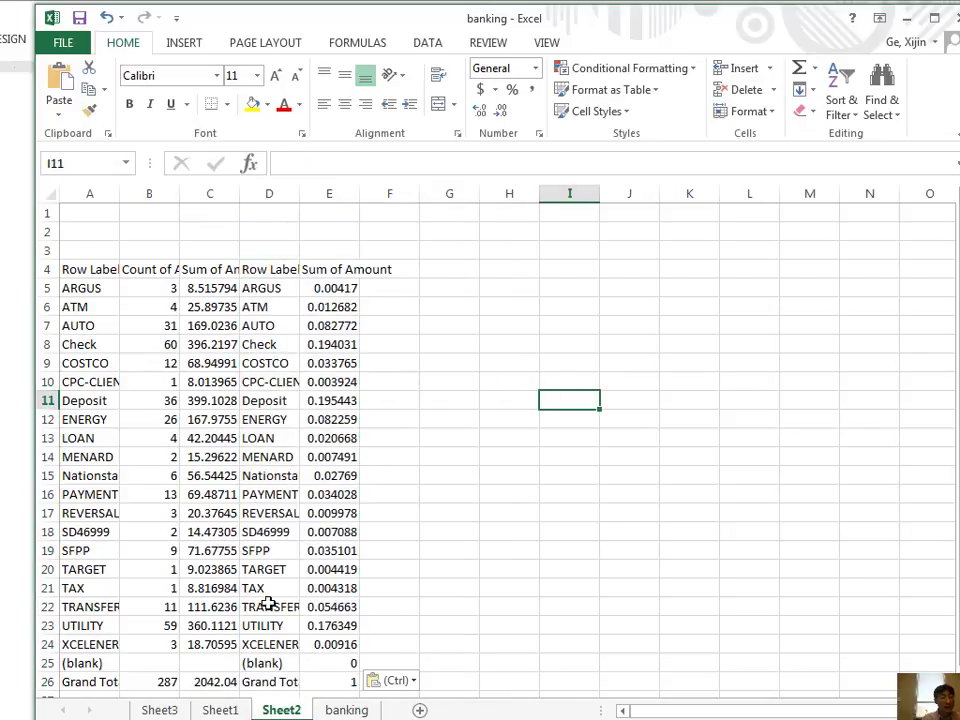
Step: Delete the duplicate row-label column D on Sheet2 and go back to the pivot table on Sheet1
right_click(285, 188)
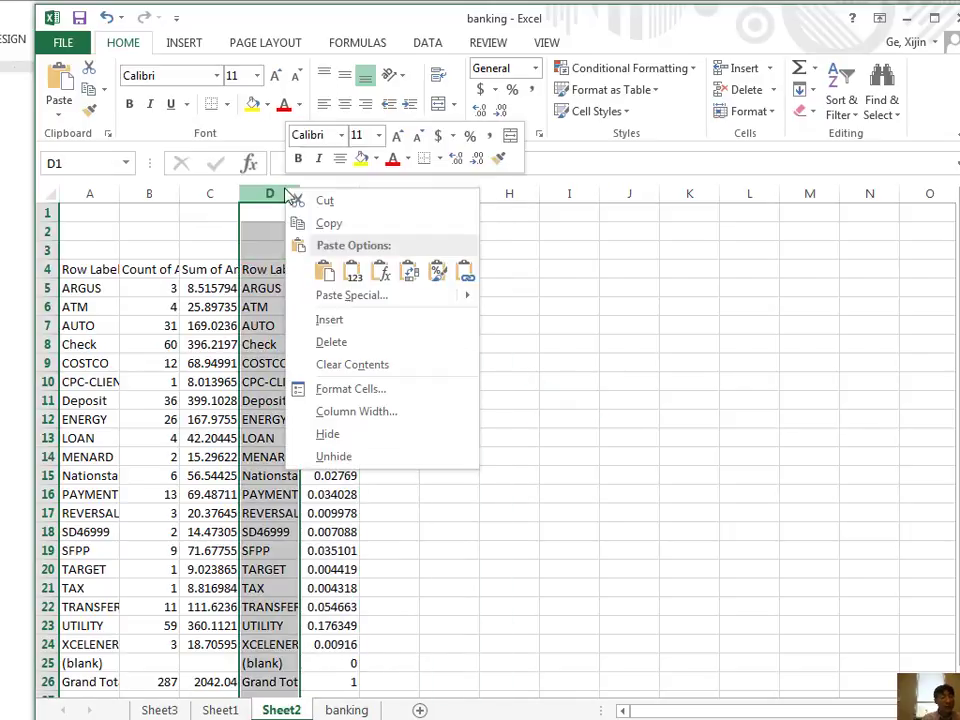
left_click(331, 342)
left_click(652, 440)
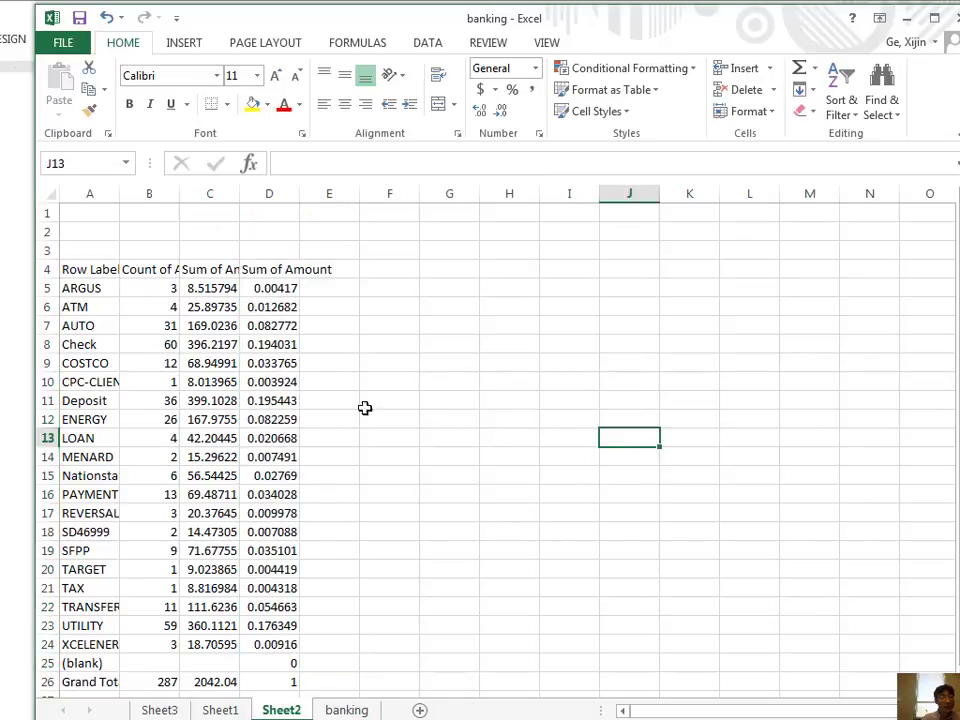
left_click(270, 310)
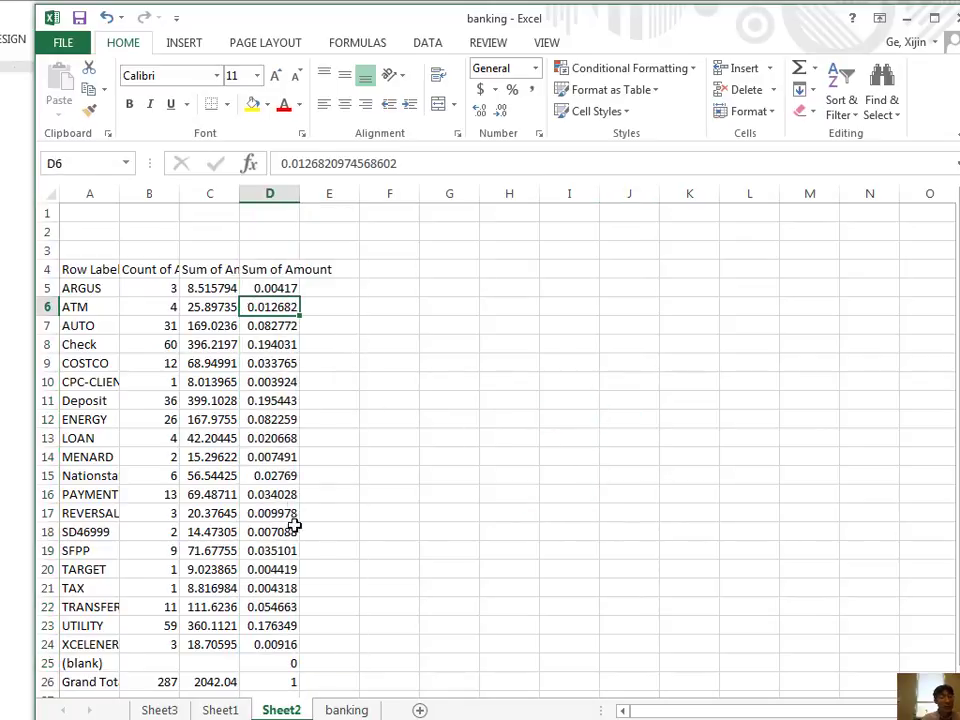
left_click(222, 703)
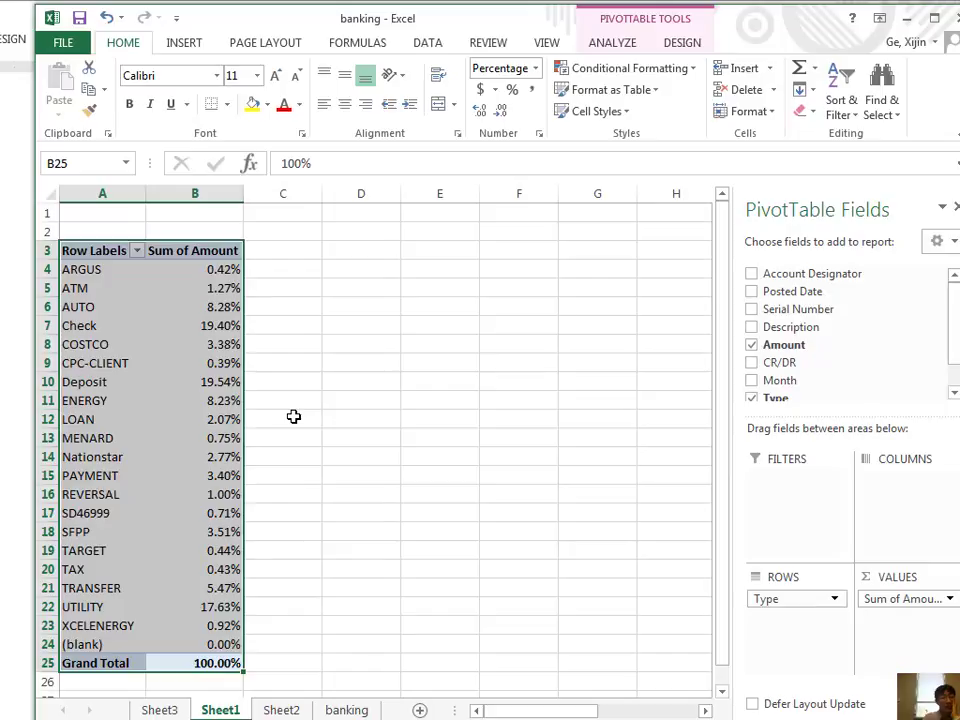
Step: Insert a 2-D pie PivotChart from the percentage pivot table, enlarge it and move it so it fits fully in view
left_click(190, 46)
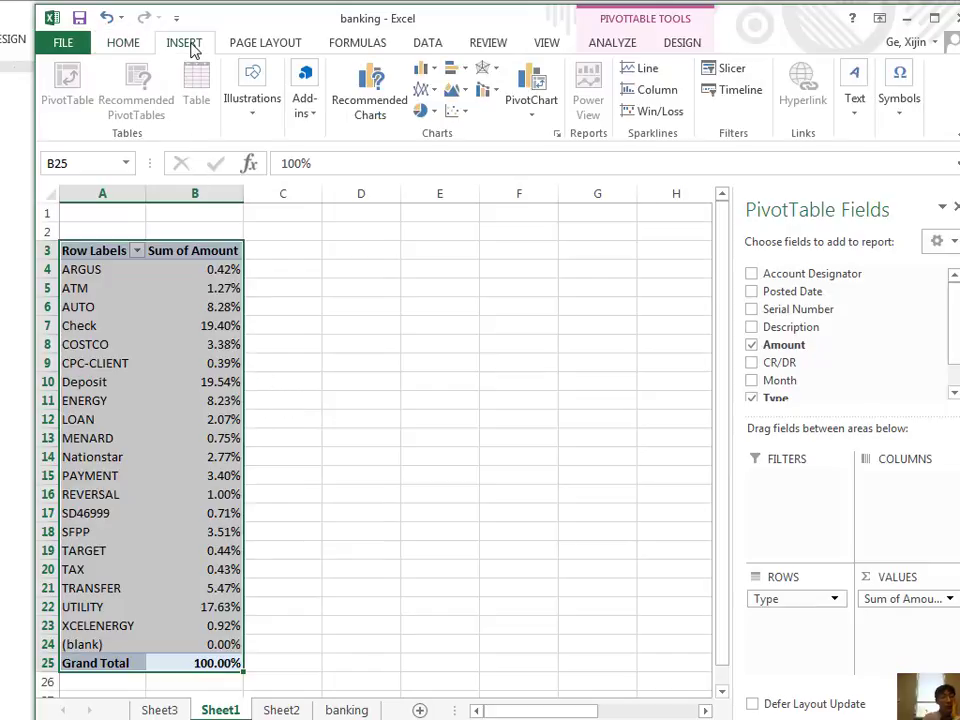
left_click(421, 111)
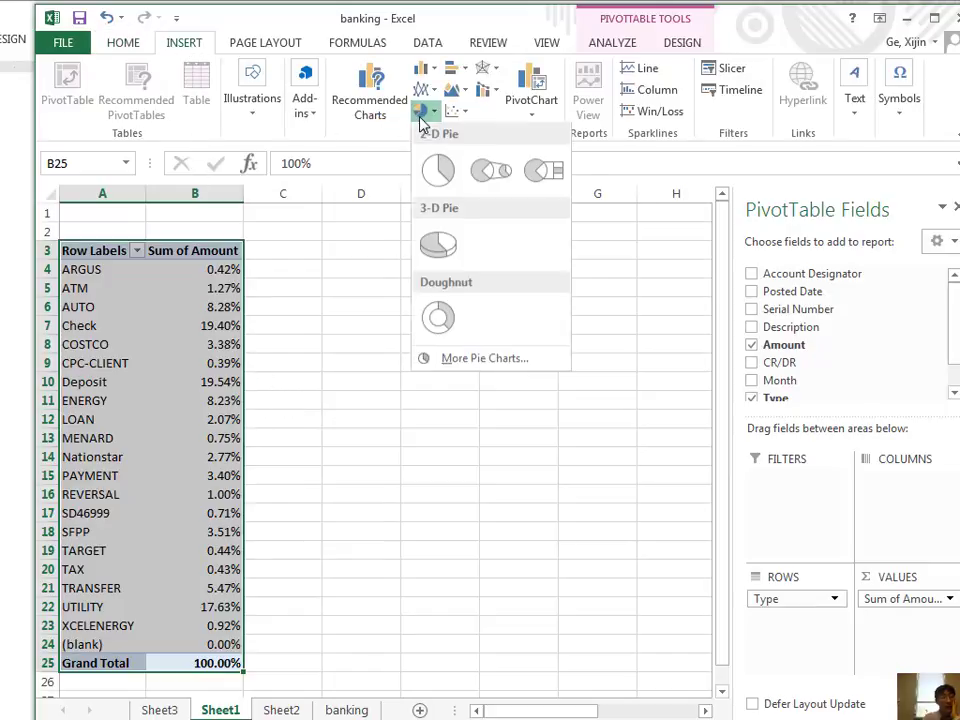
left_click(438, 171)
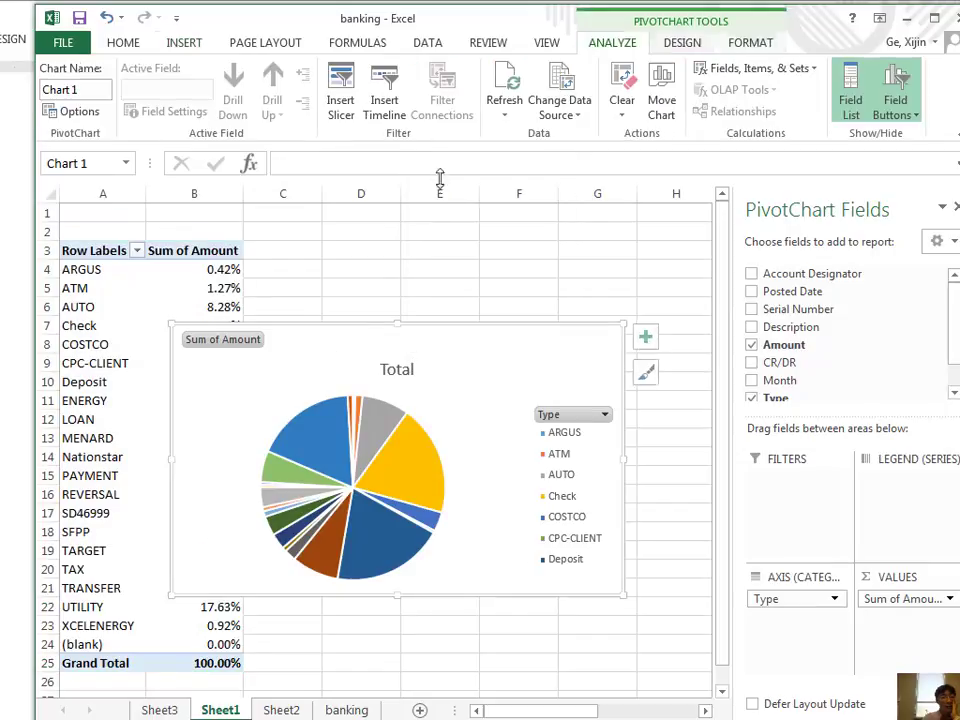
left_click_drag(465, 355, 557, 270)
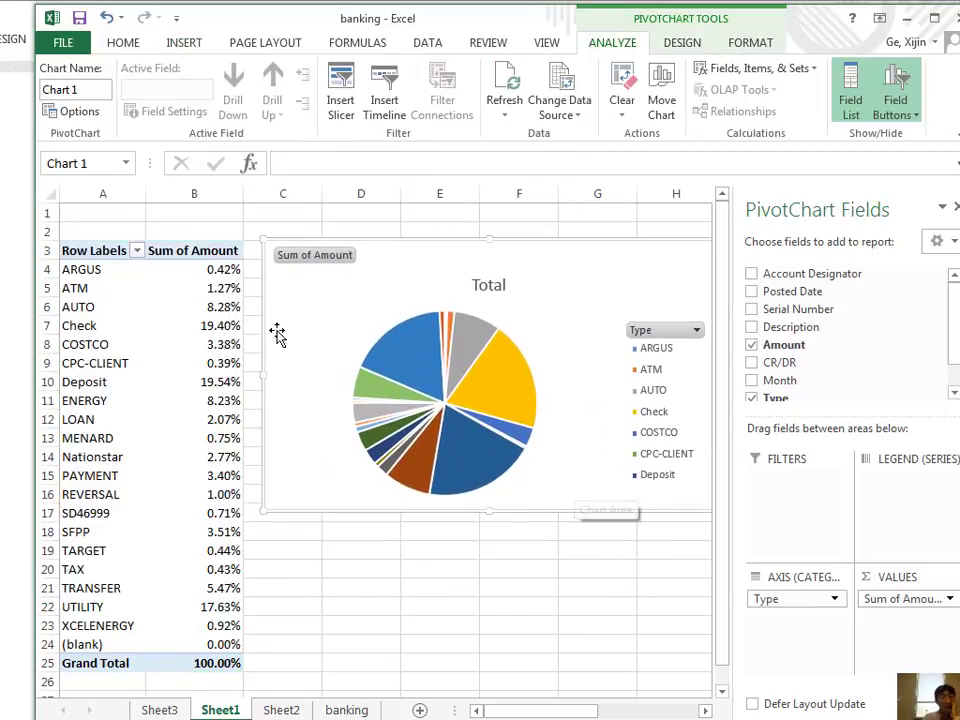
left_click_drag(267, 511, 168, 625)
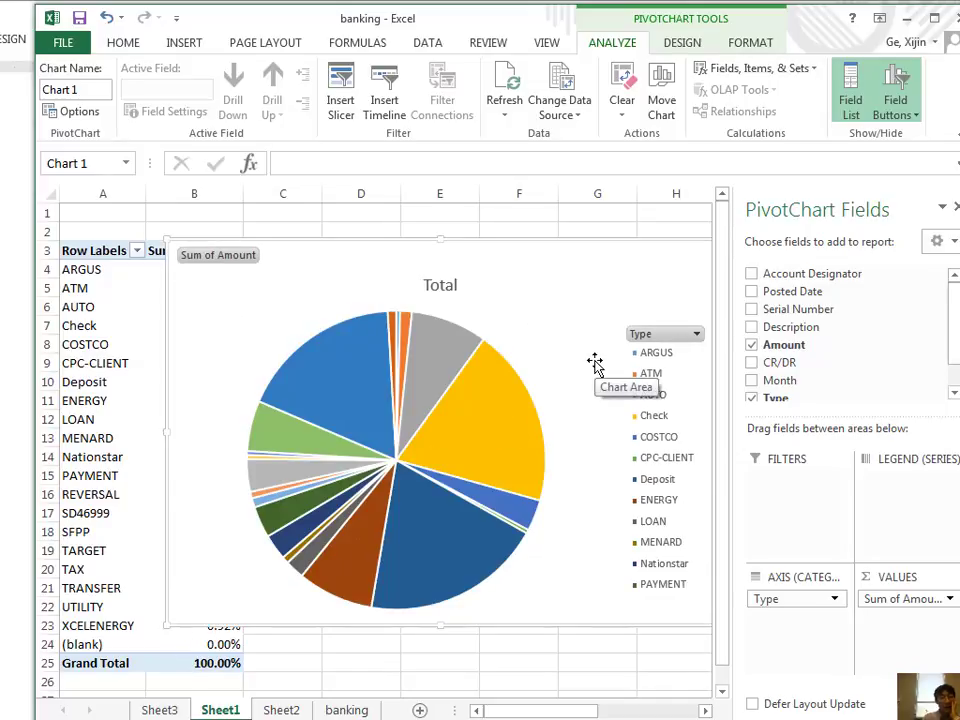
left_click_drag(568, 299, 491, 289)
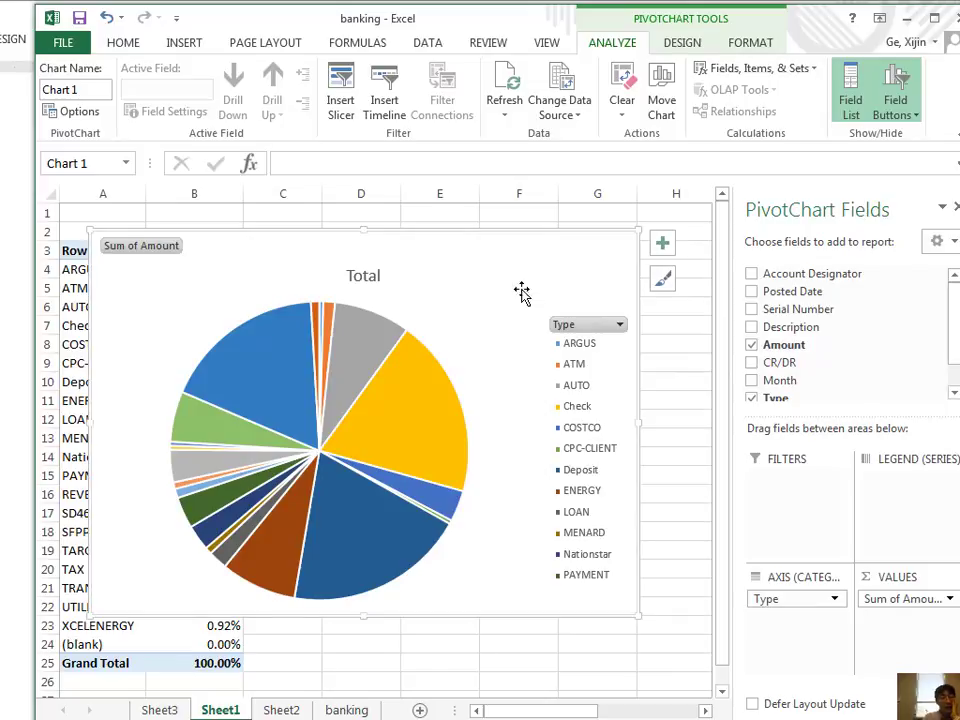
Step: Apply a chart style to the pie chart that labels each slice with its type name and percentage
left_click(662, 281)
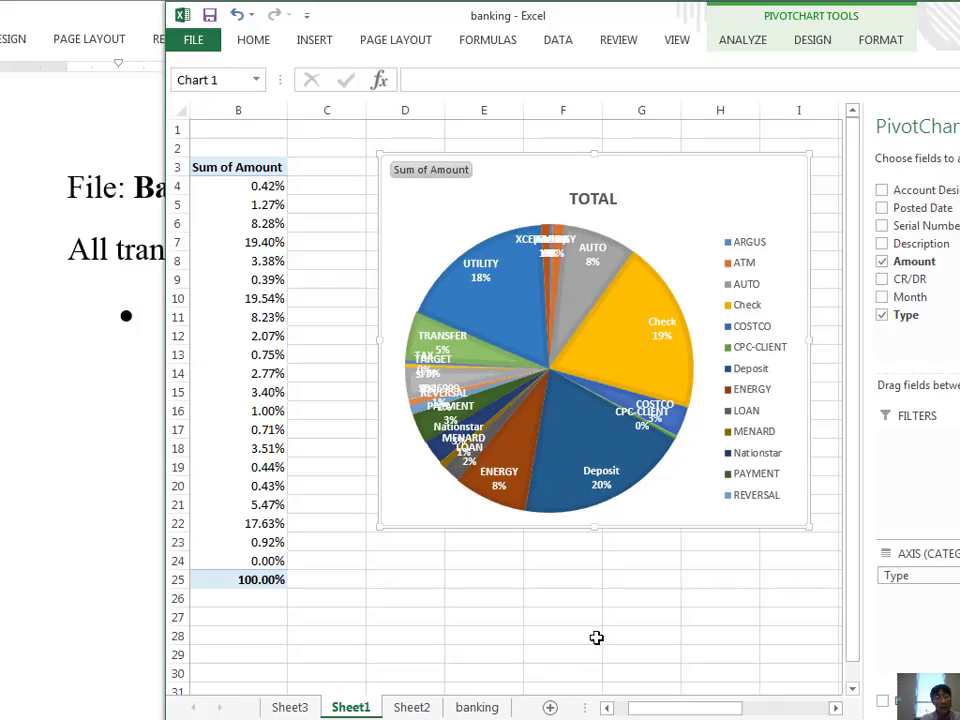
left_click_drag(649, 711, 620, 711)
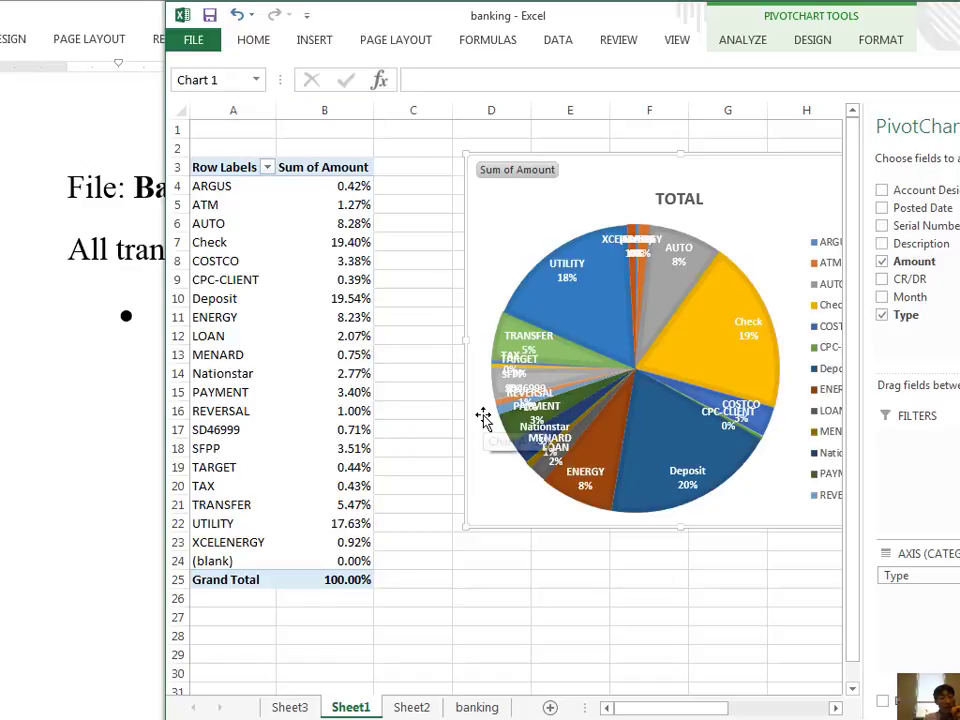
left_click(230, 300)
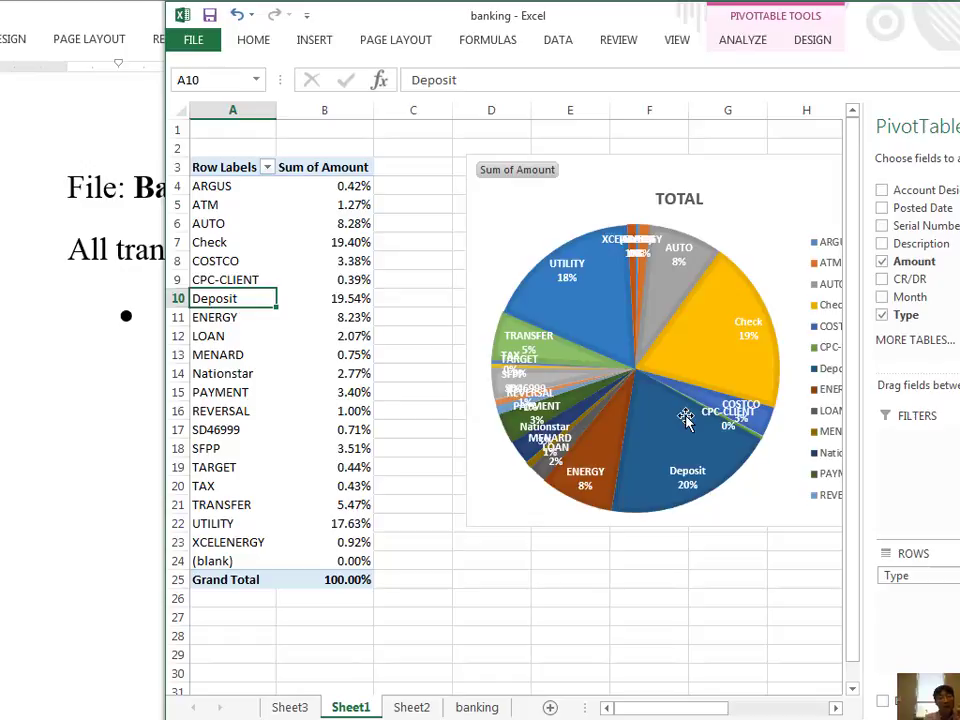
mouse_move(686, 418)
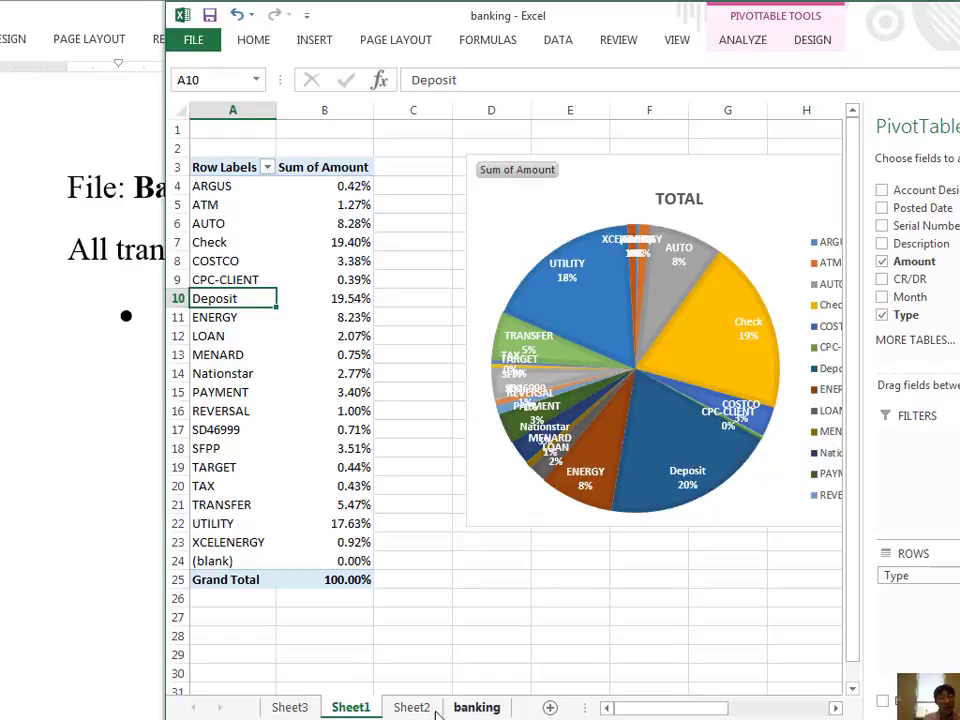
Step: Check the banking data, add CR/DR as a report filter to the Sheet1 pivot table and move the pie chart closer to the table
left_click(476, 707)
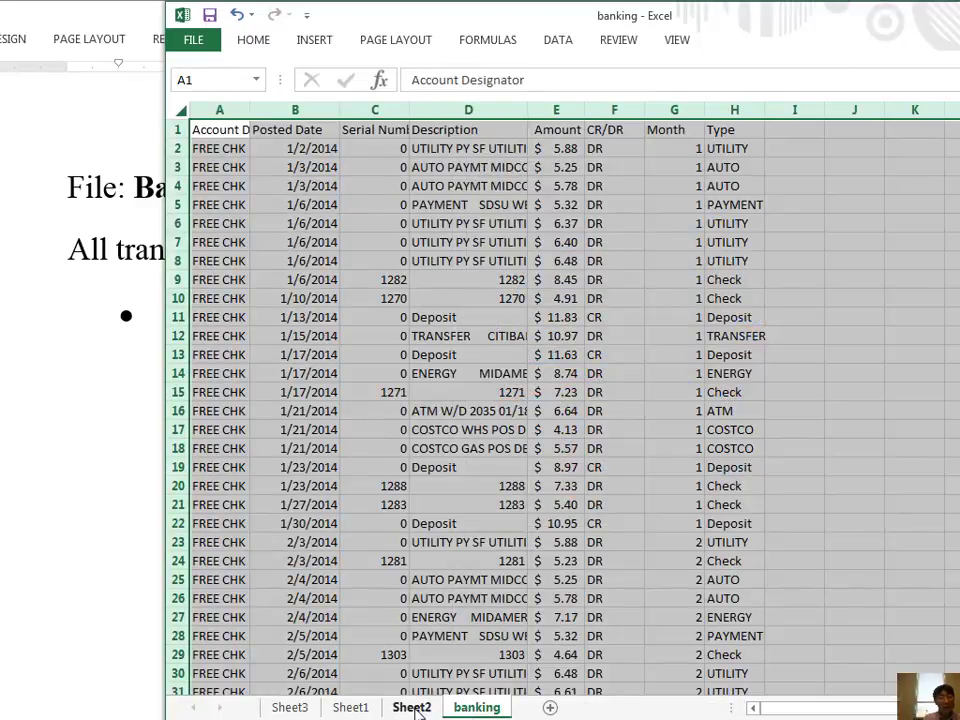
left_click(352, 707)
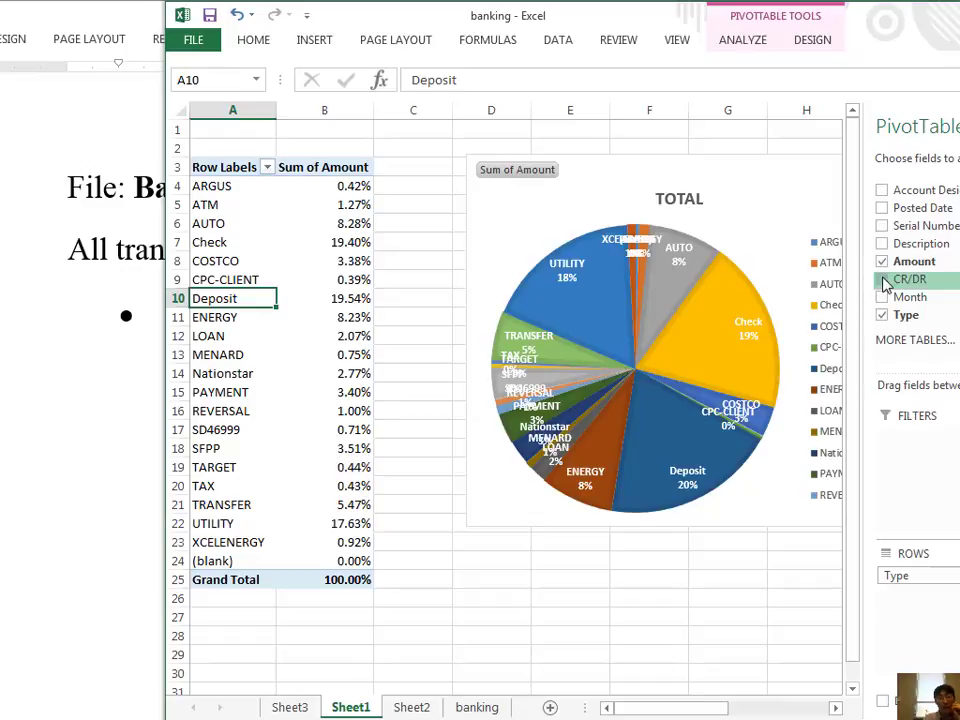
left_click_drag(885, 288, 930, 497)
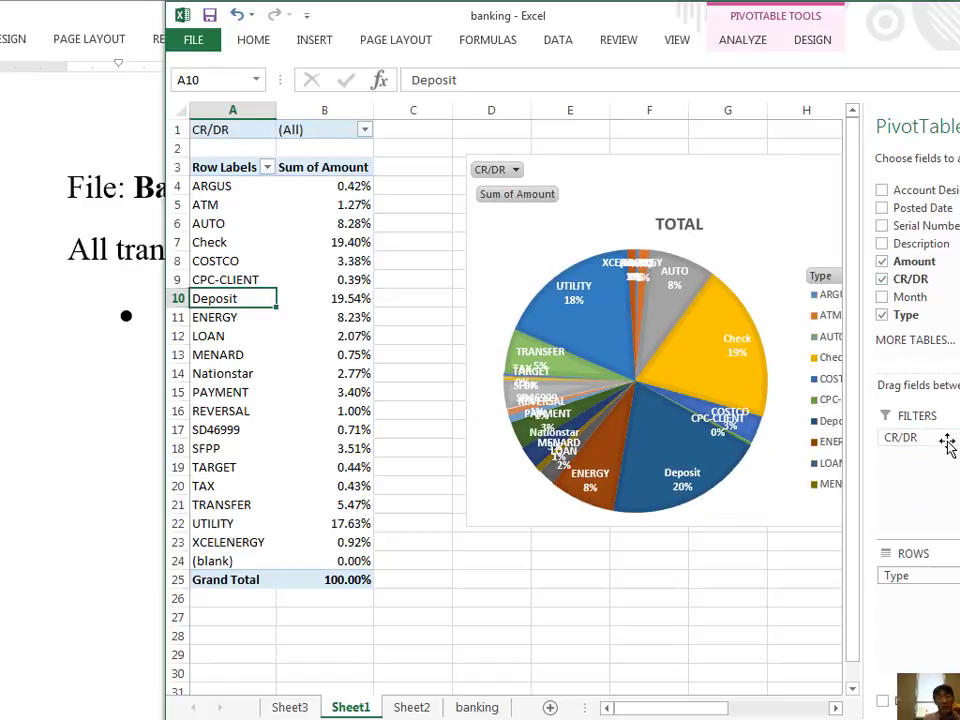
left_click_drag(718, 186, 650, 186)
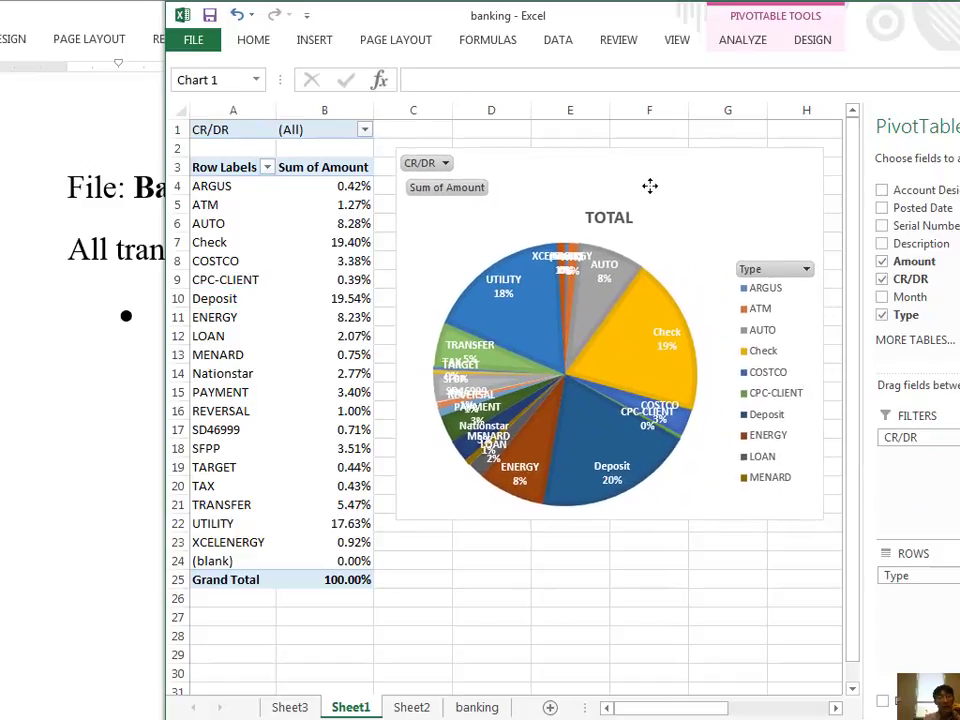
Step: Filter the pie chart by CR/DR to show only DR transactions and enlarge the chart over the table
left_click(445, 164)
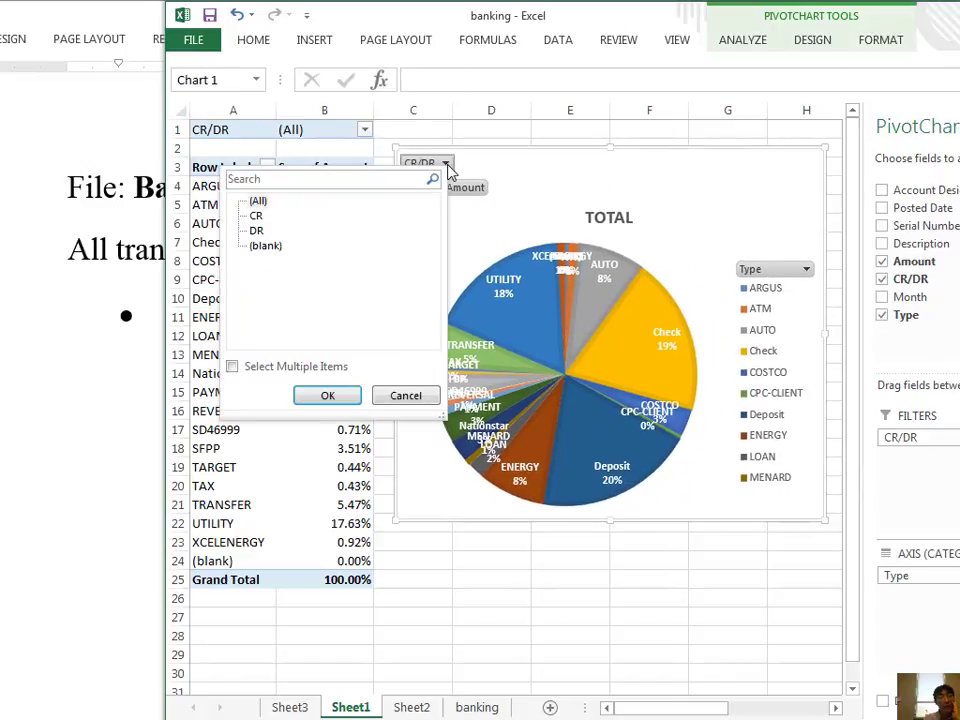
left_click(256, 216)
left_click(257, 232)
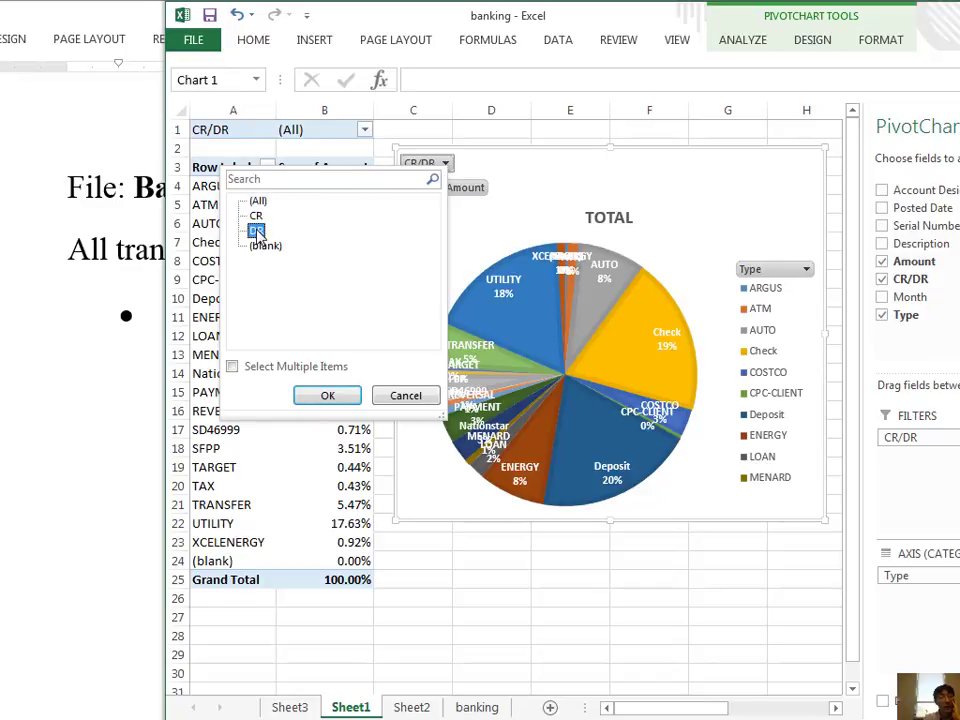
left_click(325, 395)
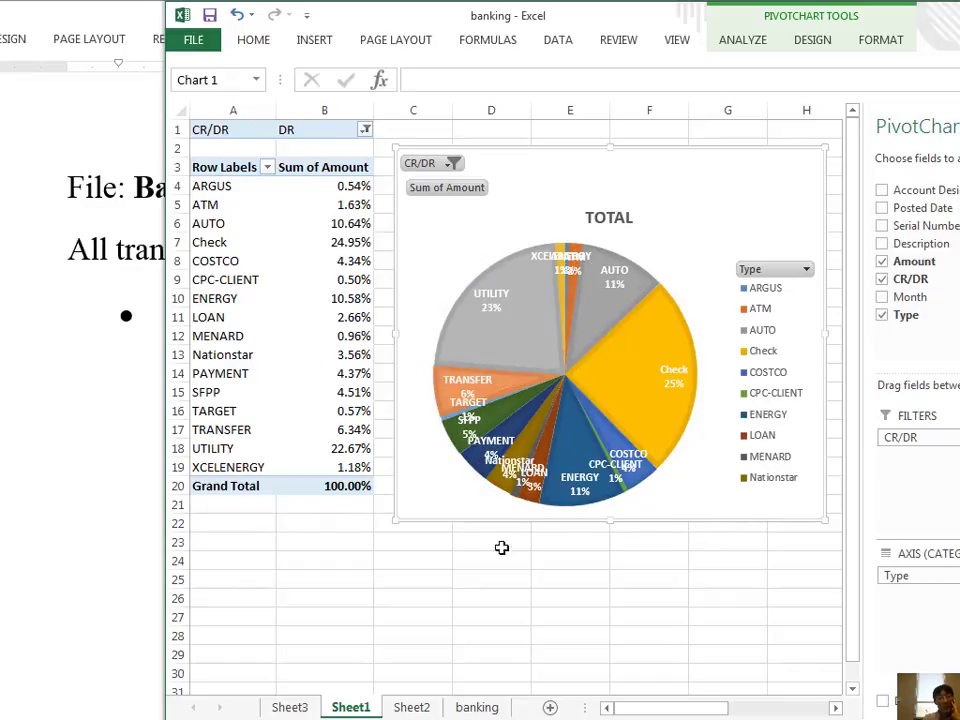
left_click_drag(395, 523, 224, 646)
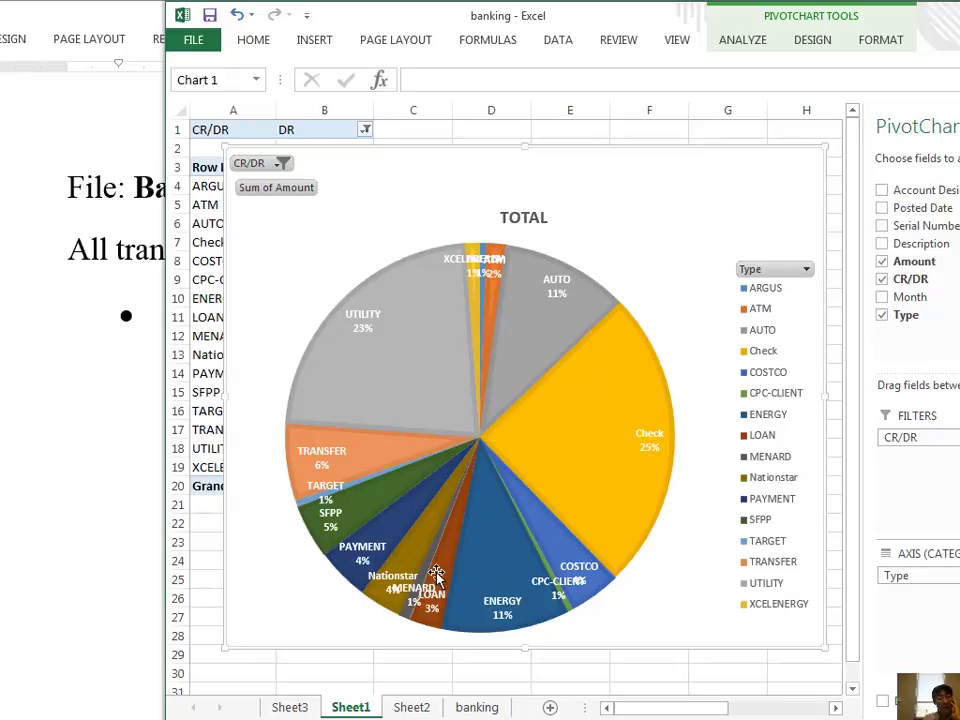
mouse_move(562, 320)
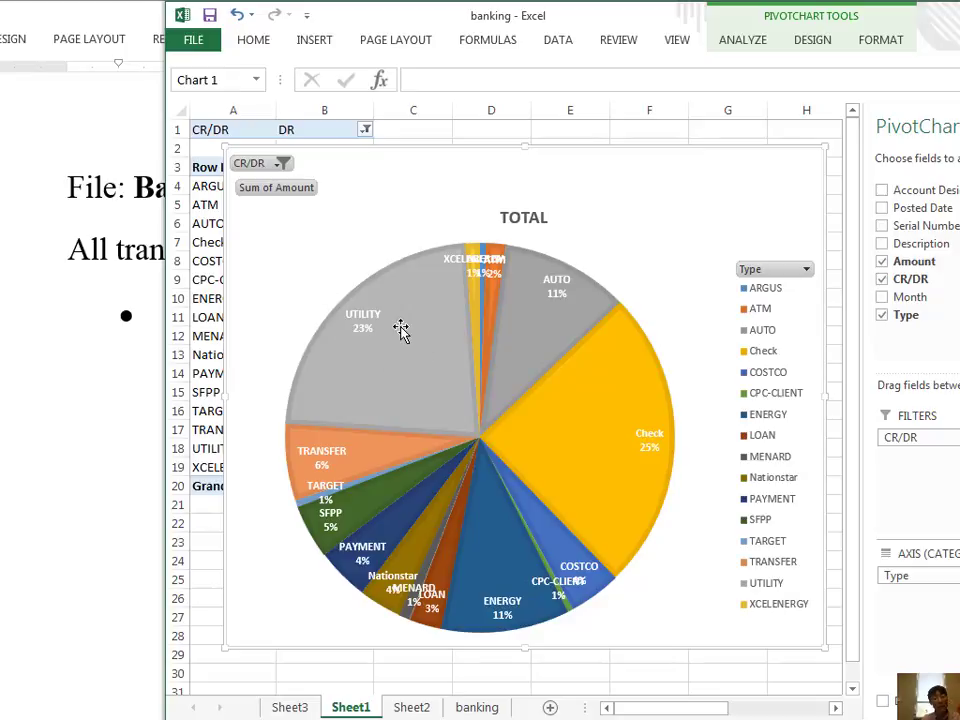
mouse_move(400, 330)
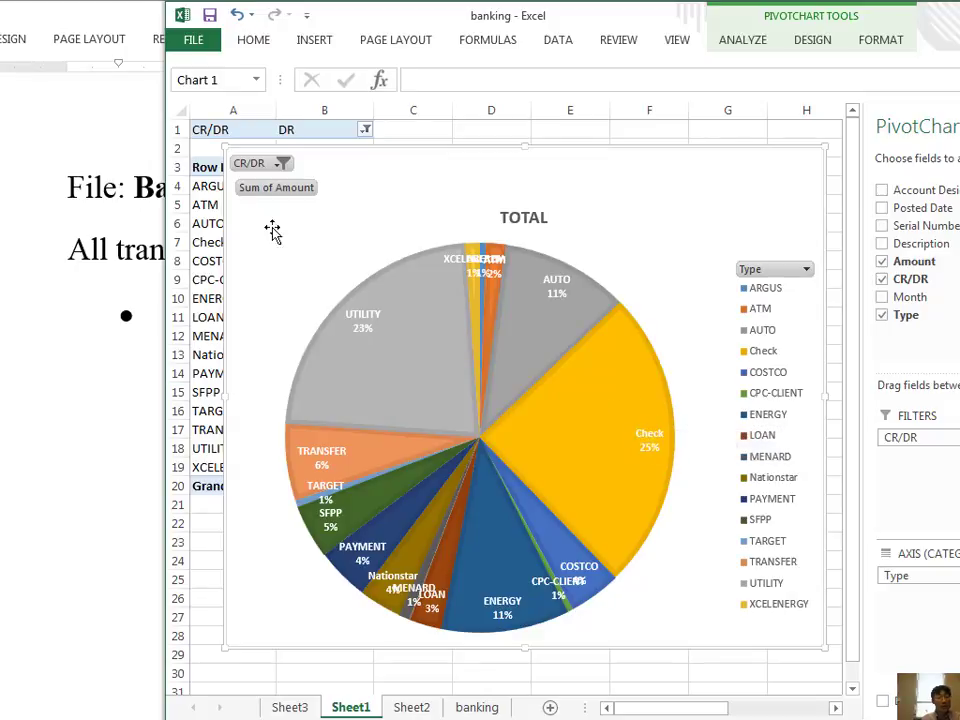
Step: Create a PivotChart on a new worksheet from the whole data range of the banking sheet, columns A to H
left_click(203, 241)
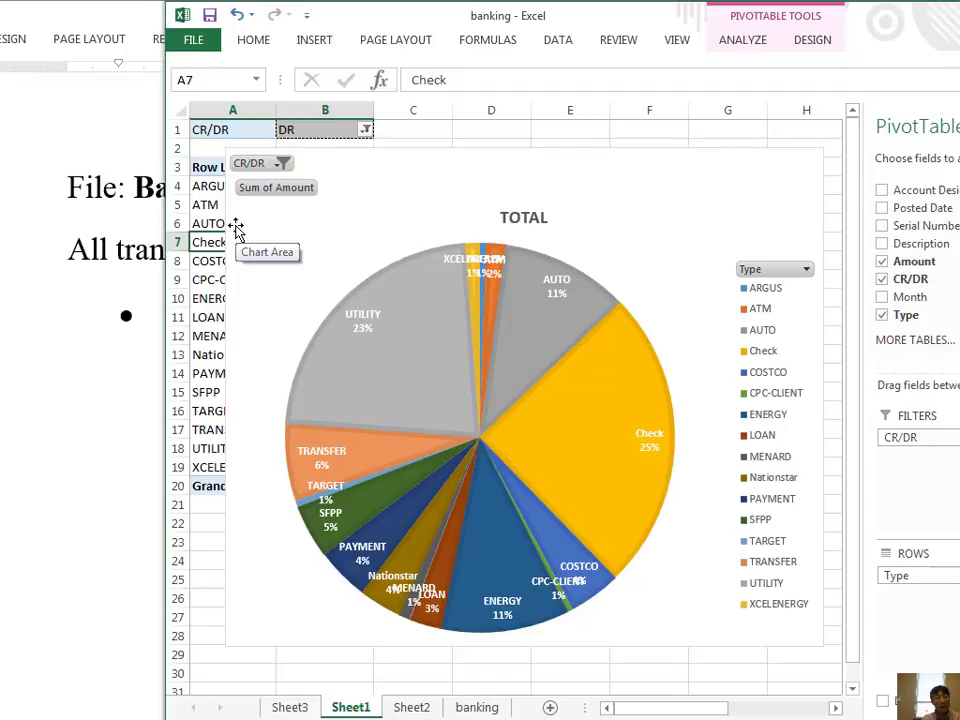
left_click(477, 708)
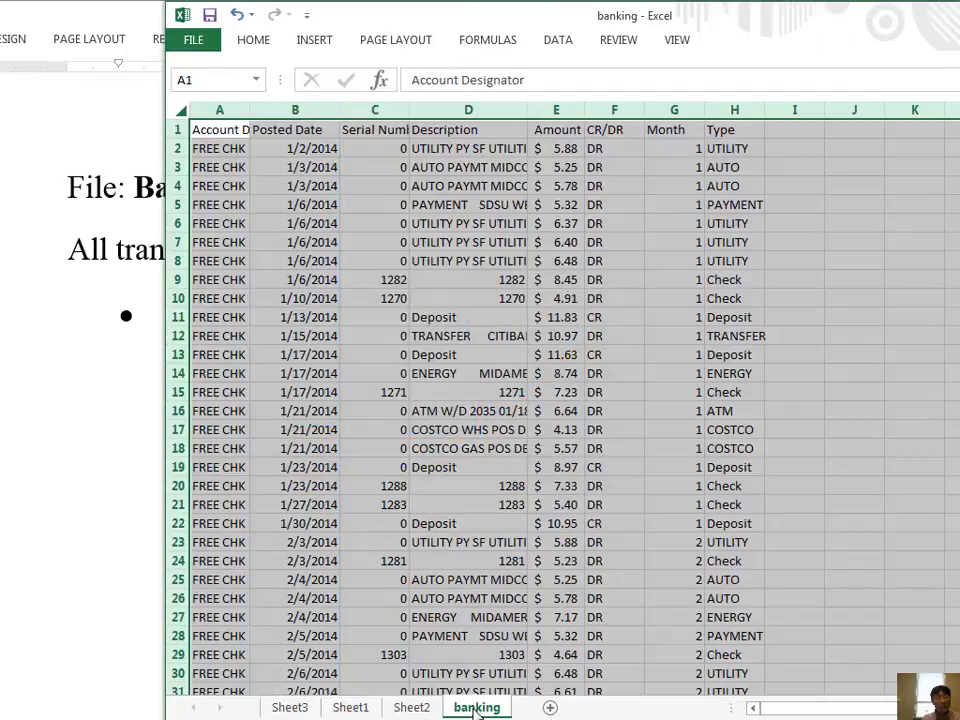
left_click(364, 356)
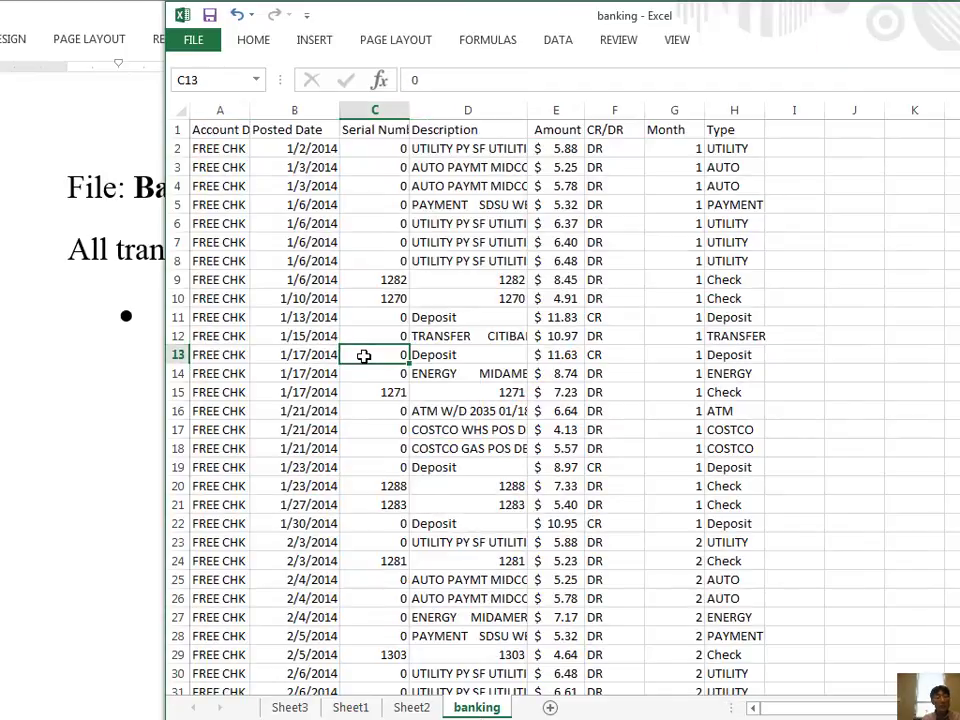
left_click(177, 113)
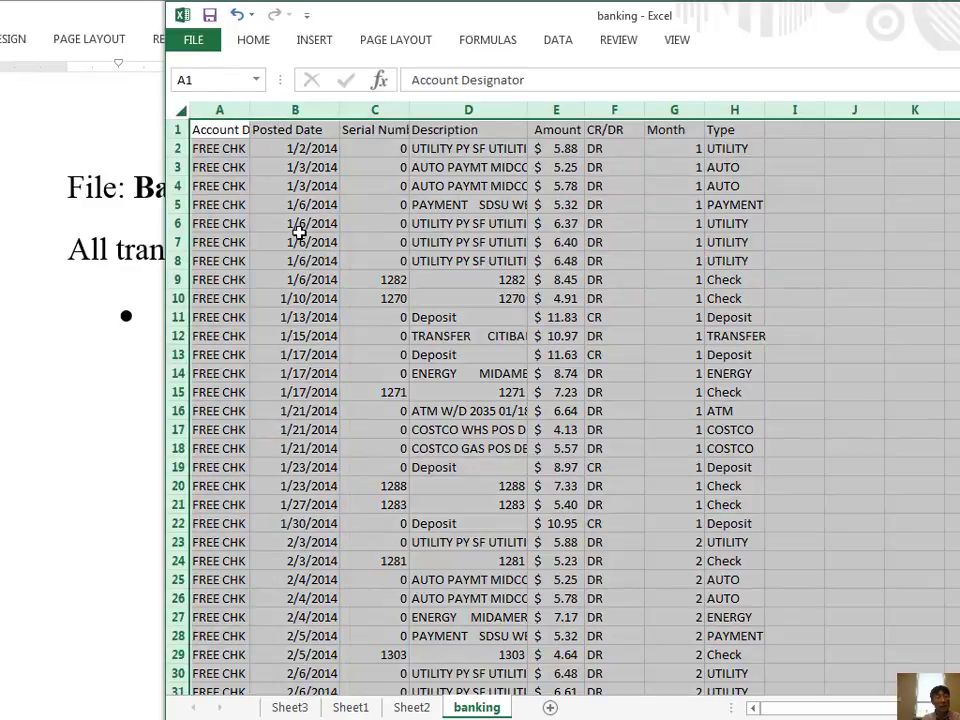
left_click(314, 39)
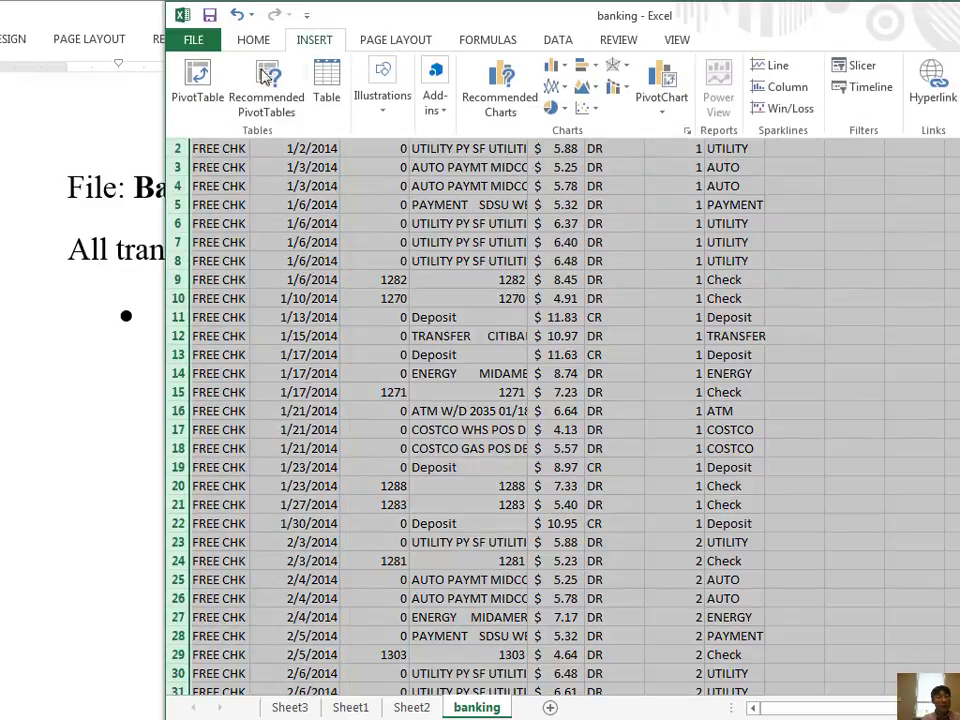
left_click(661, 110)
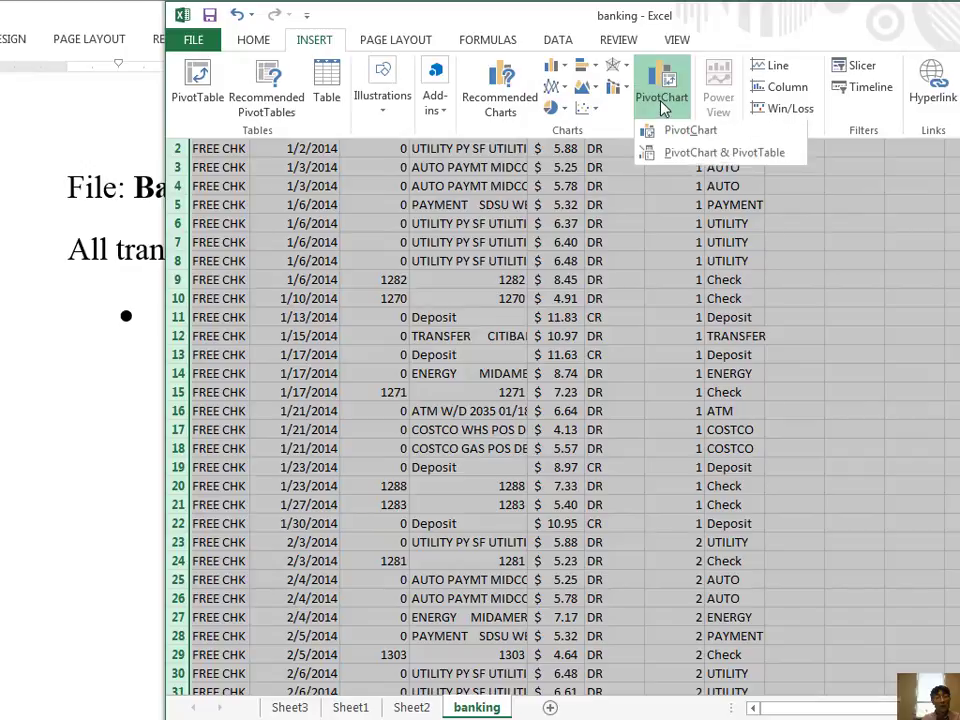
left_click(679, 134)
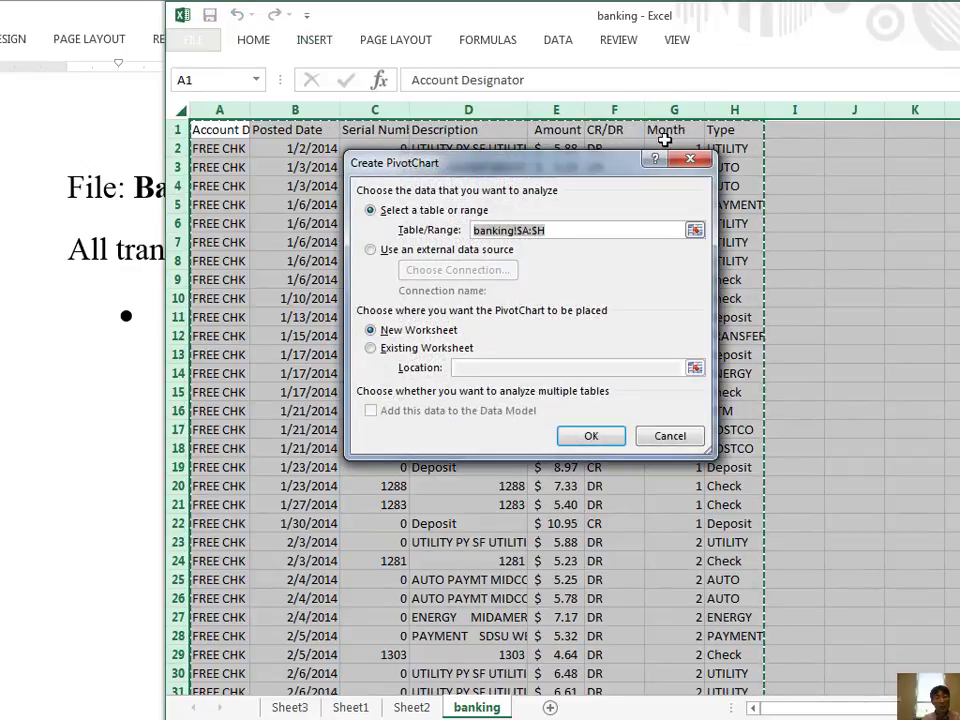
left_click(588, 438)
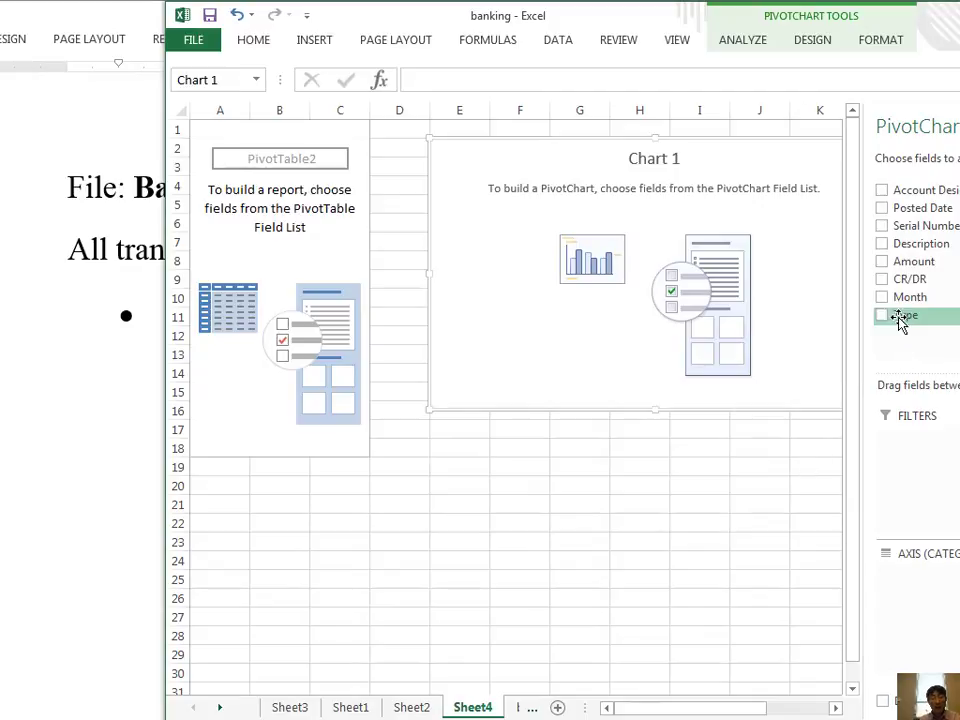
Step: Chart Amount by Month in the new PivotChart, with Month on the category axis and Amount summarized by Sum
left_click(882, 262)
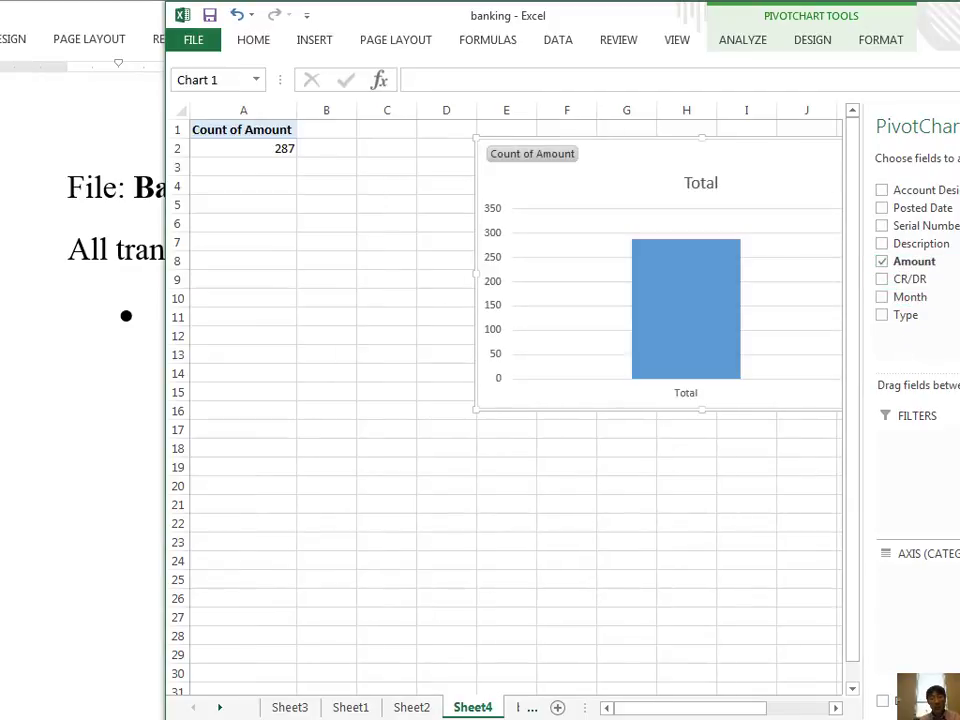
left_click_drag(886, 298, 897, 603)
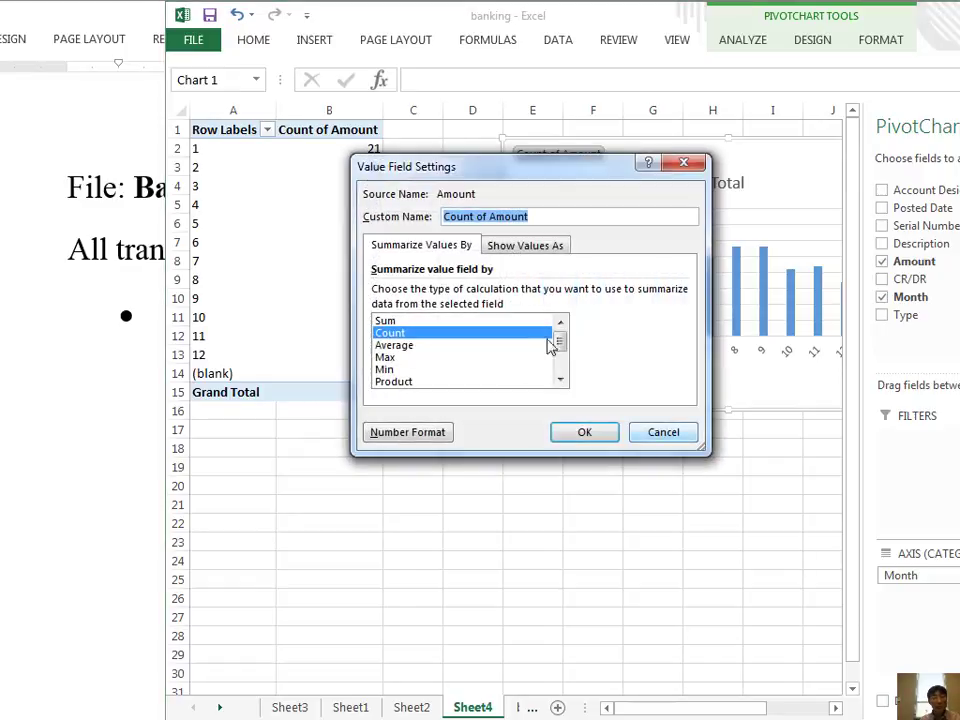
left_click(384, 320)
left_click(598, 436)
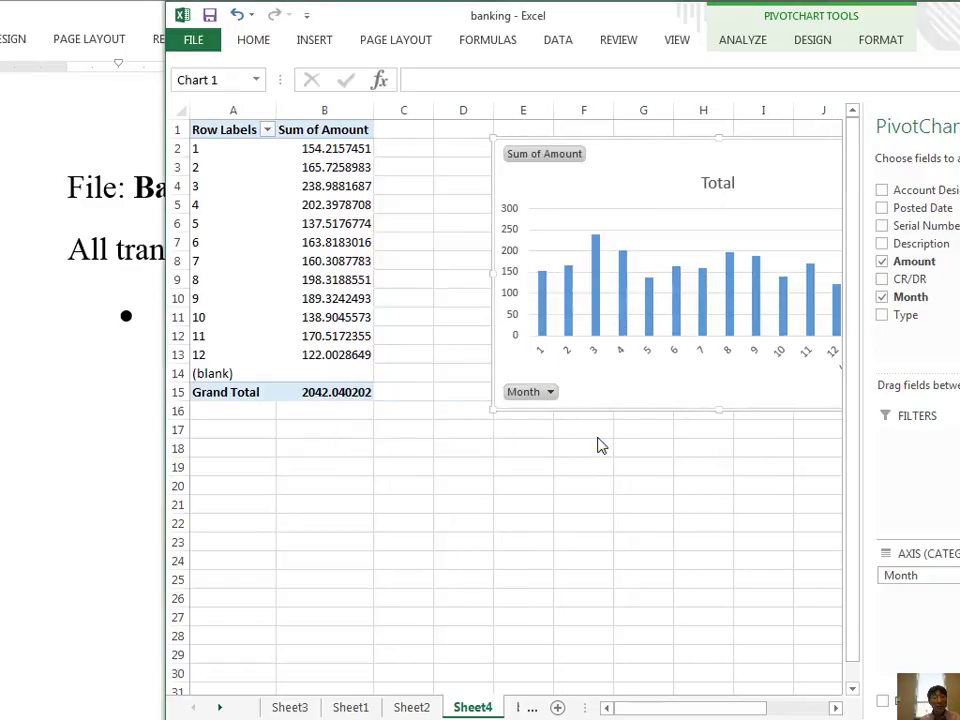
Step: Move the monthly column chart next to the row labels and delete its Total legend
mouse_move(786, 161)
left_mouse_down()
mouse_move(718, 163)
mouse_move(578, 193)
left_mouse_up()
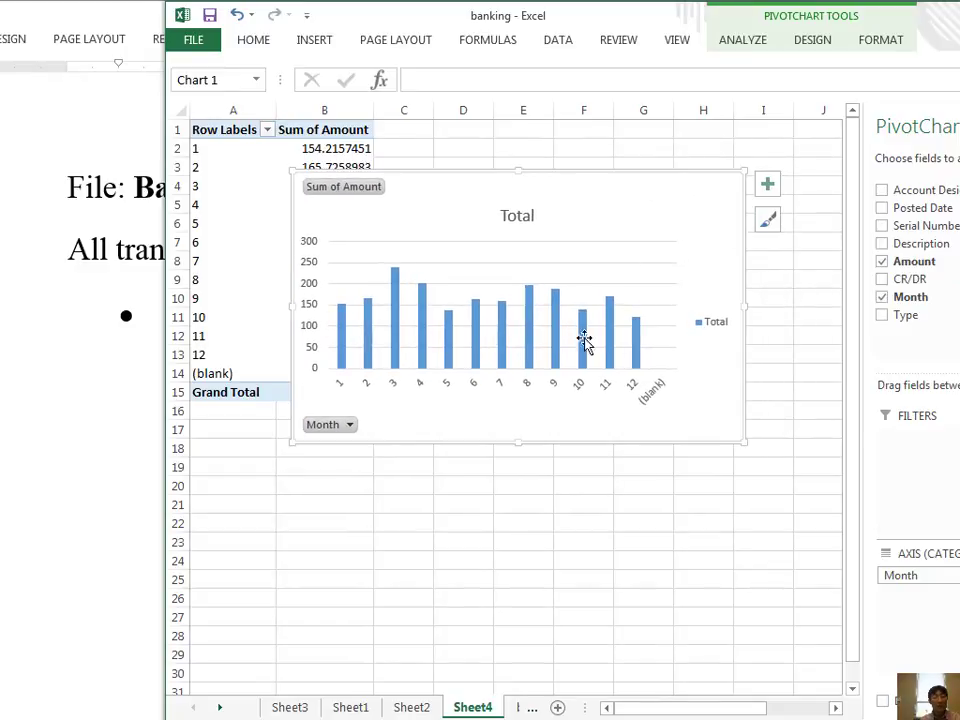
left_click(718, 325)
key("Delete")
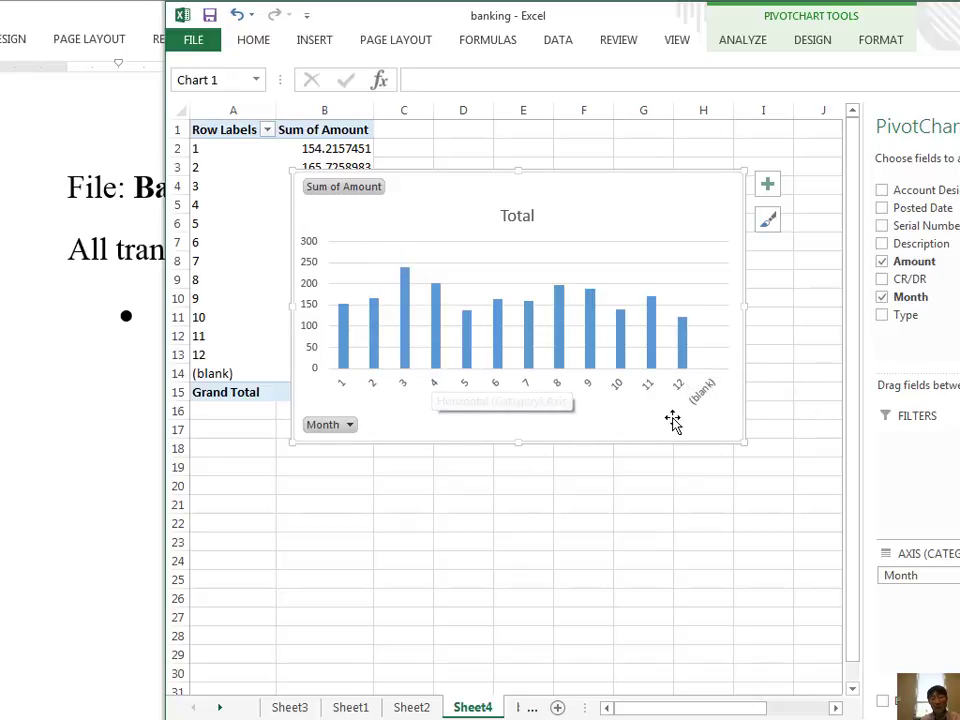
left_click(682, 358)
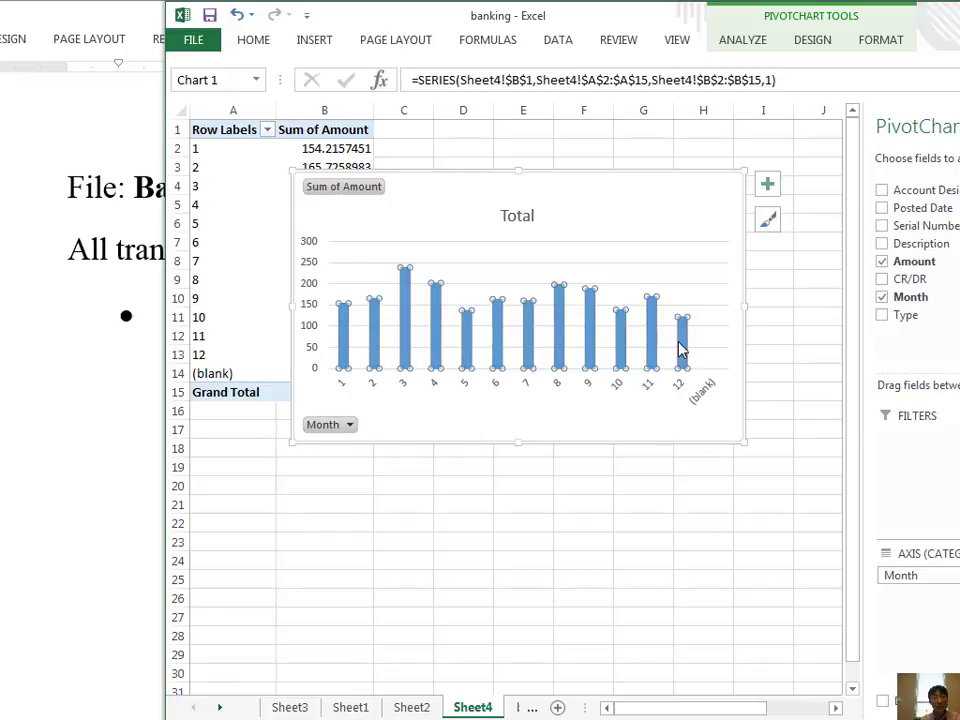
left_click(596, 416)
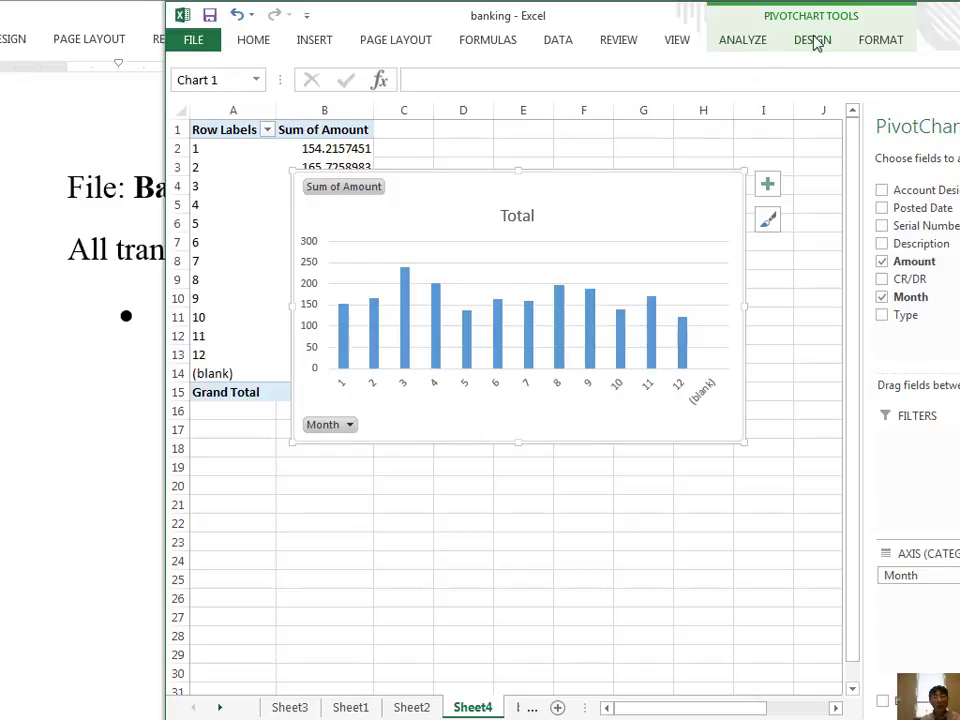
left_click(872, 42)
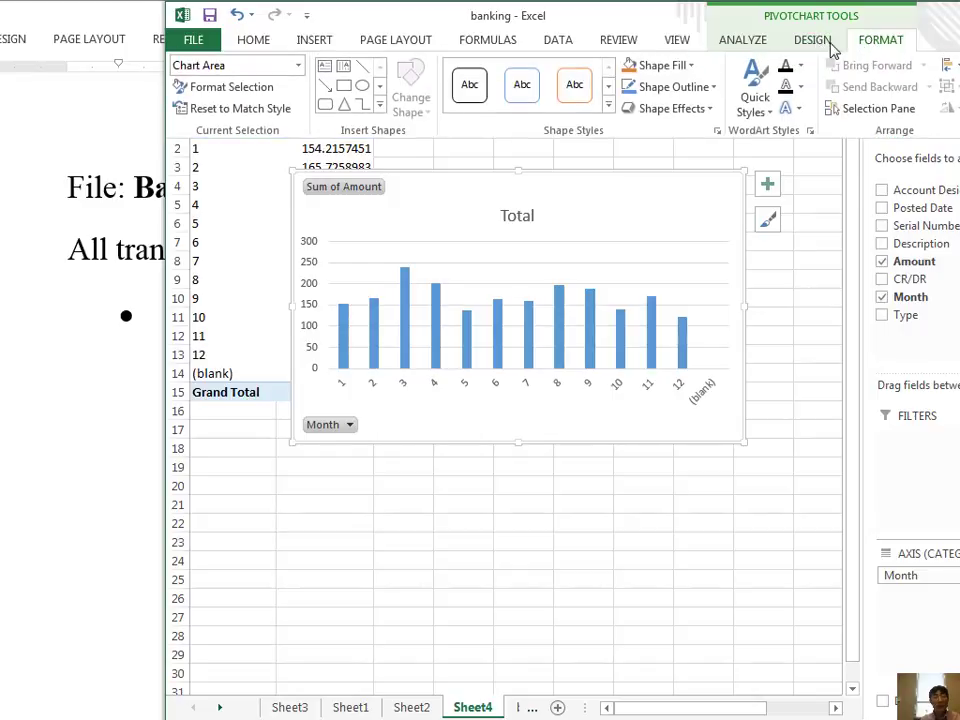
left_click(828, 42)
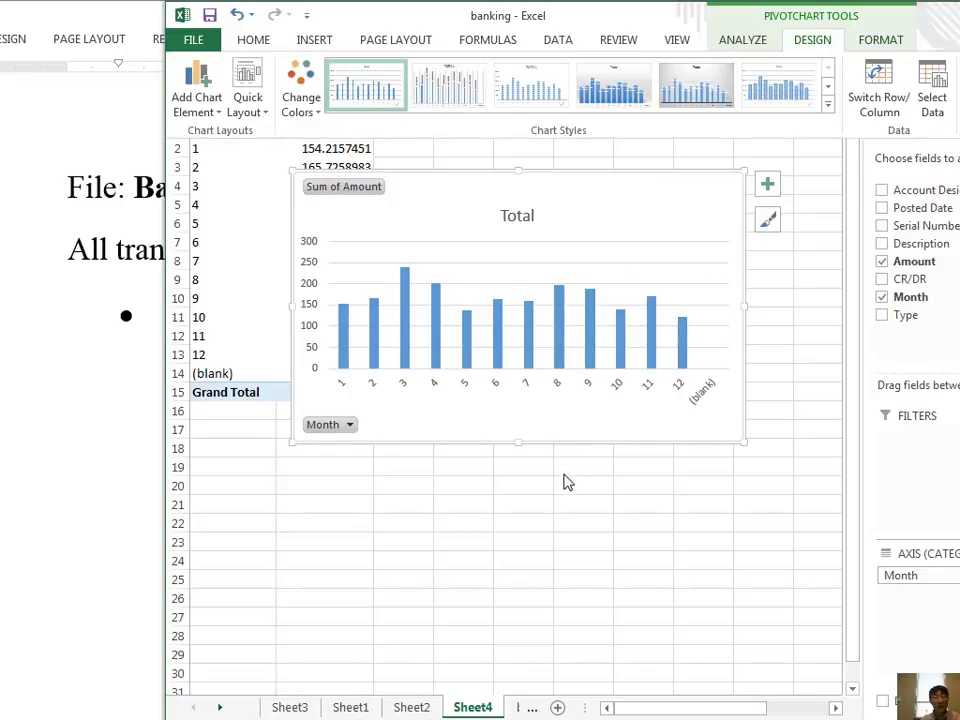
left_click(556, 517)
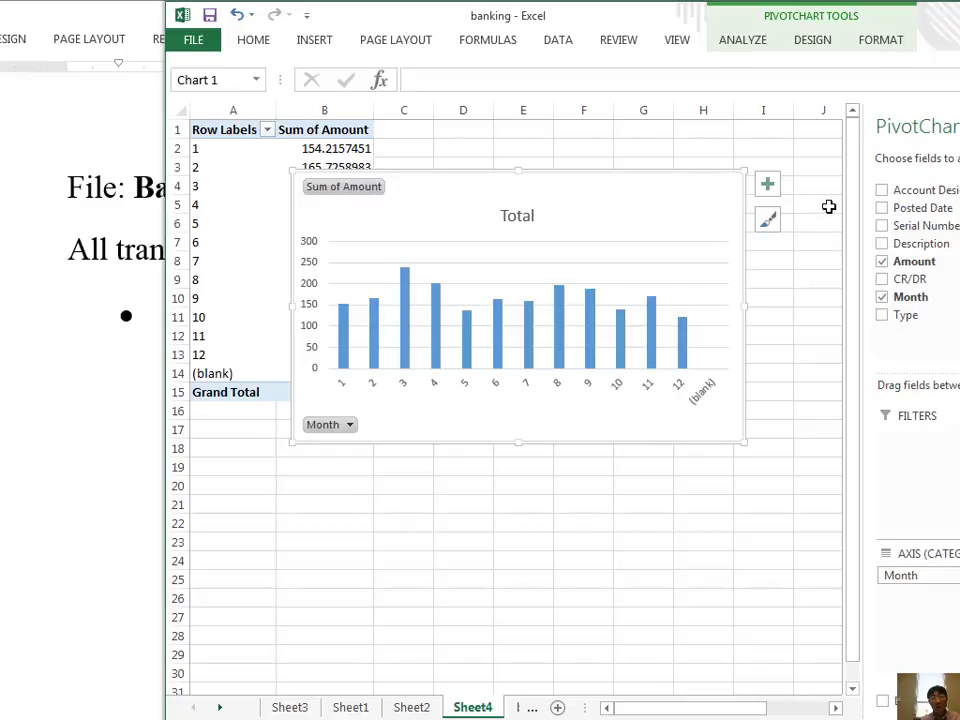
left_click(813, 43)
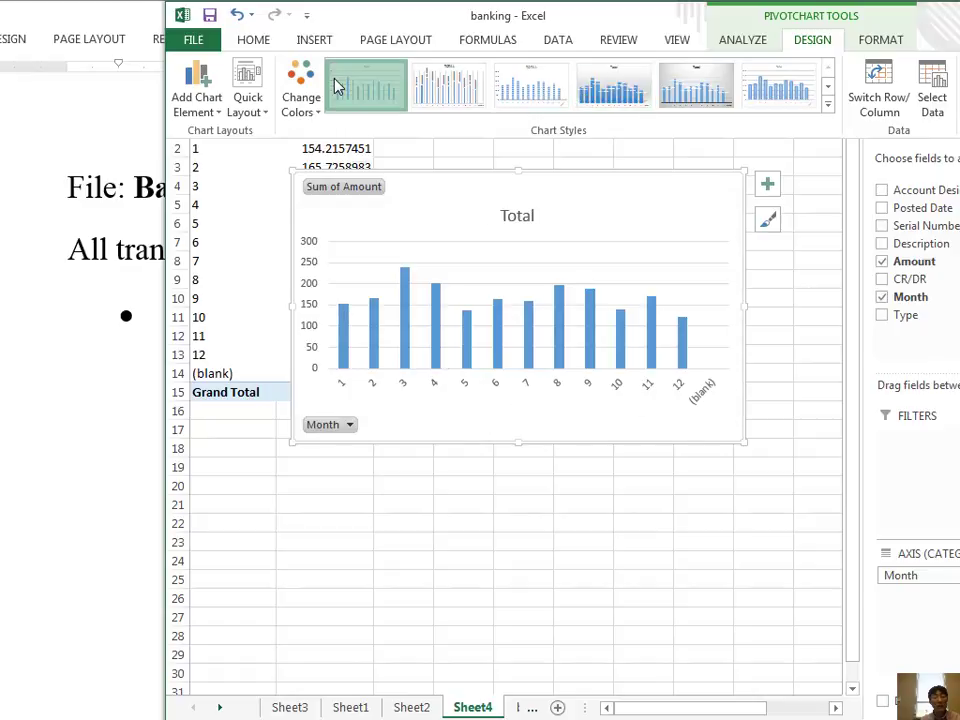
left_click(770, 223)
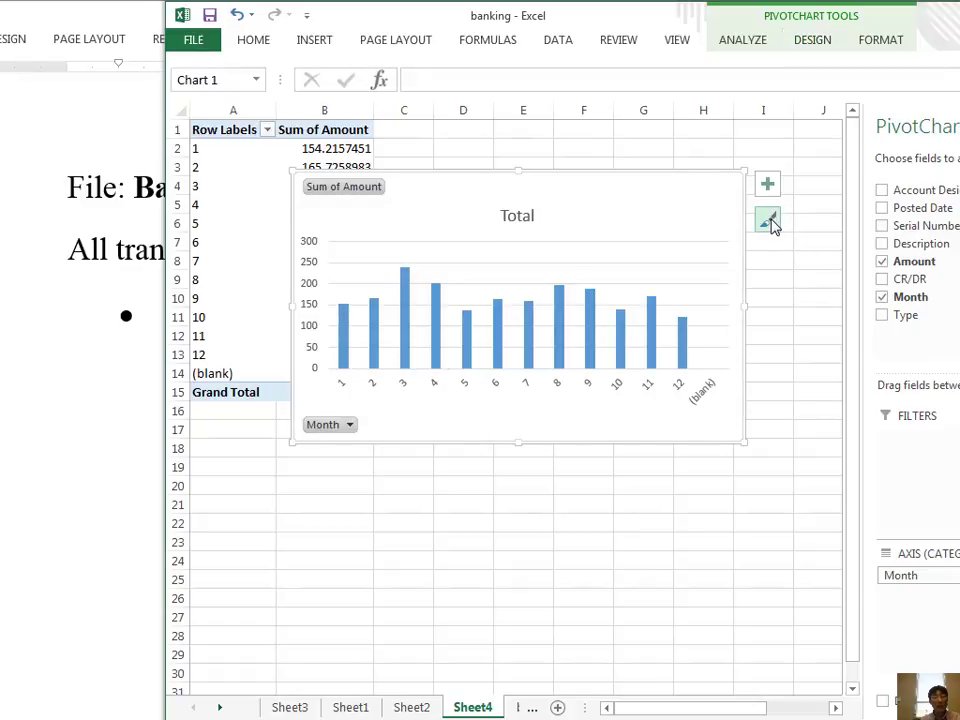
left_click(768, 221)
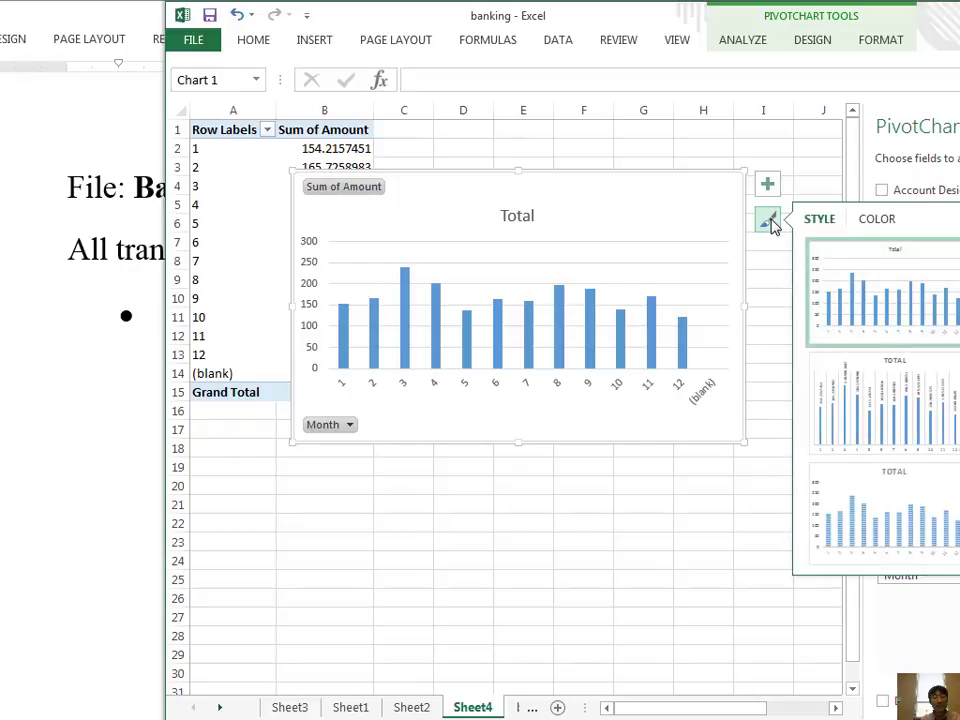
left_click(643, 541)
Step: Move the monthly chart clear of the table and add a CR/DR report filter showing only DR
left_click_drag(585, 250, 713, 244)
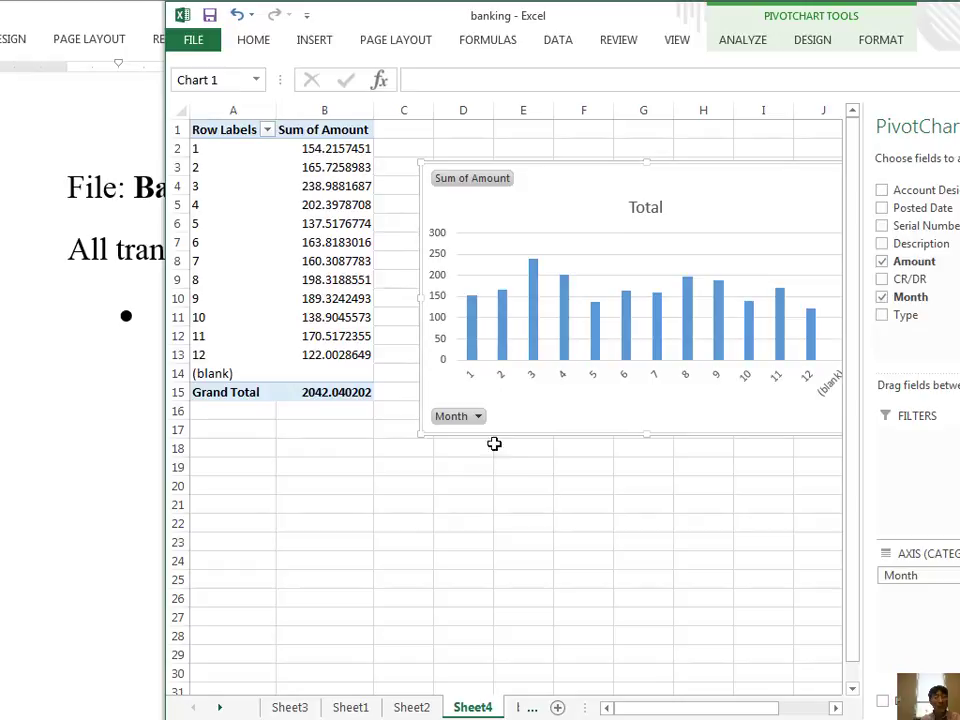
left_click_drag(925, 285, 934, 490)
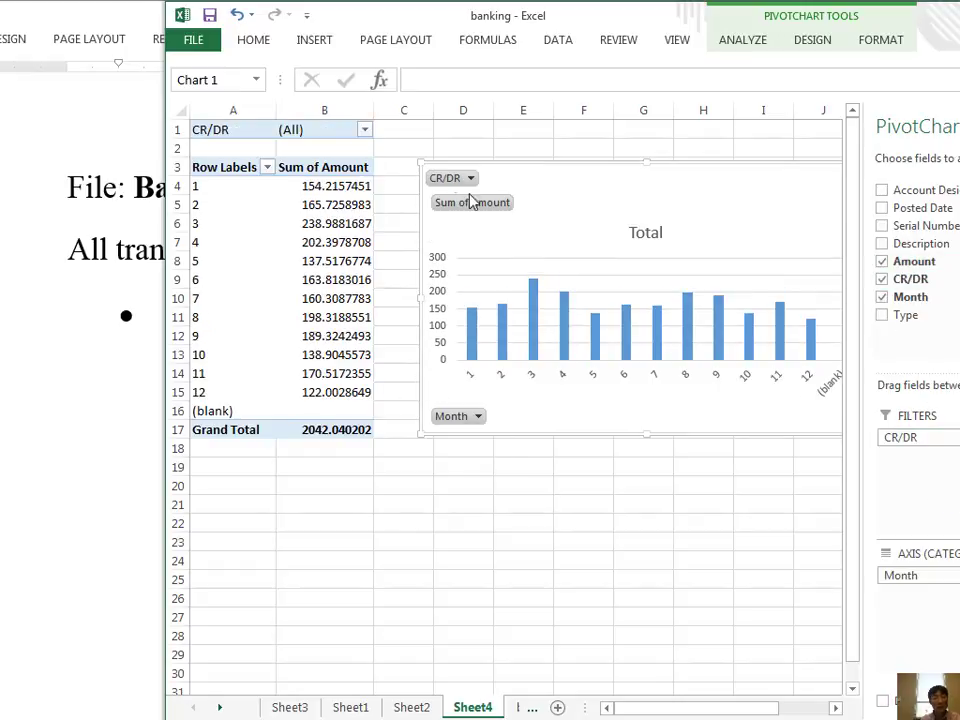
left_click(469, 178)
left_click(277, 243)
left_click(360, 410)
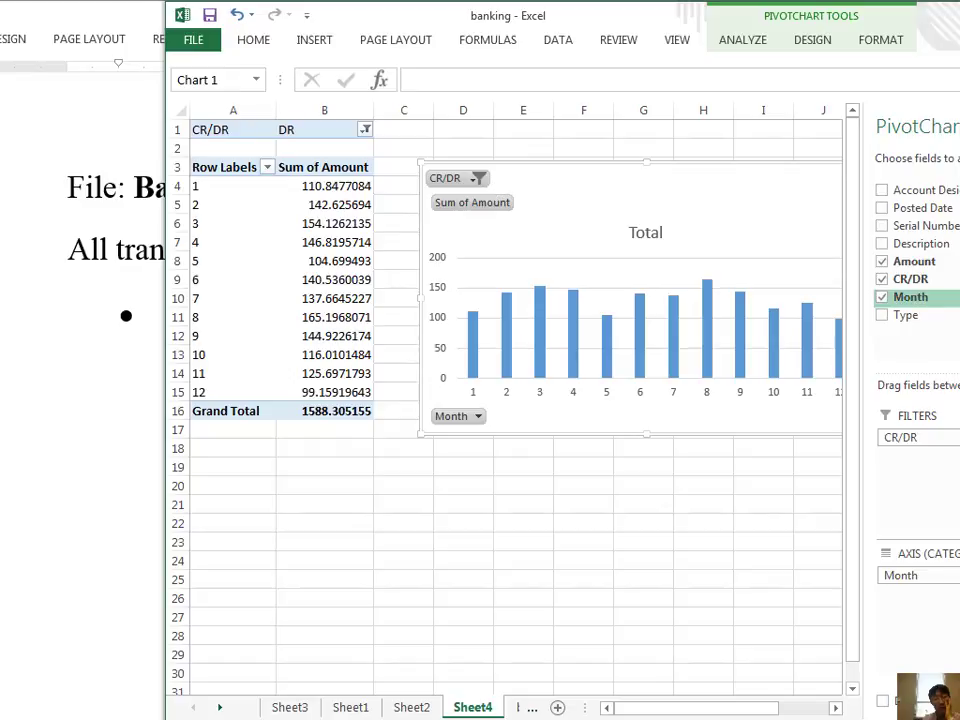
Step: Add Type as a second report filter and limit the monthly chart to the AUTO type
left_click_drag(900, 315, 918, 476)
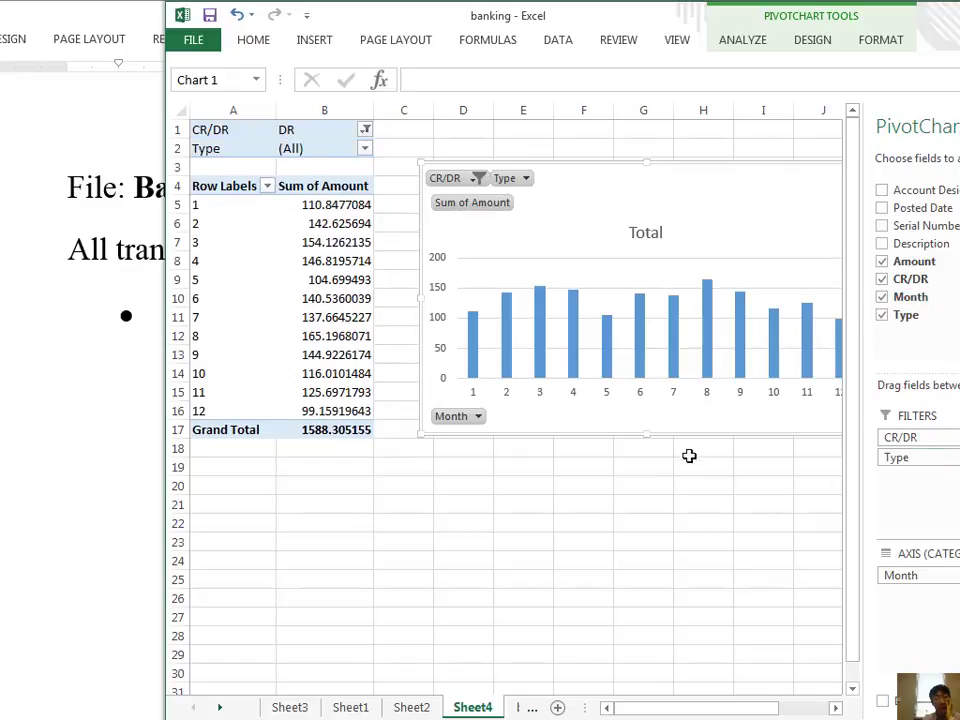
left_click(525, 178)
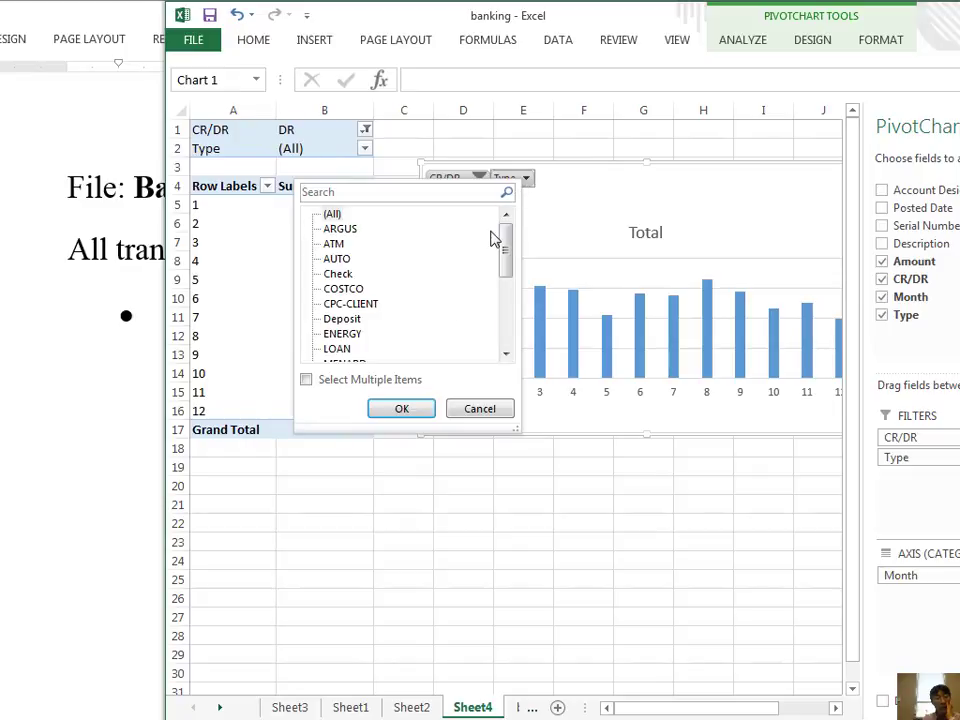
left_click(340, 261)
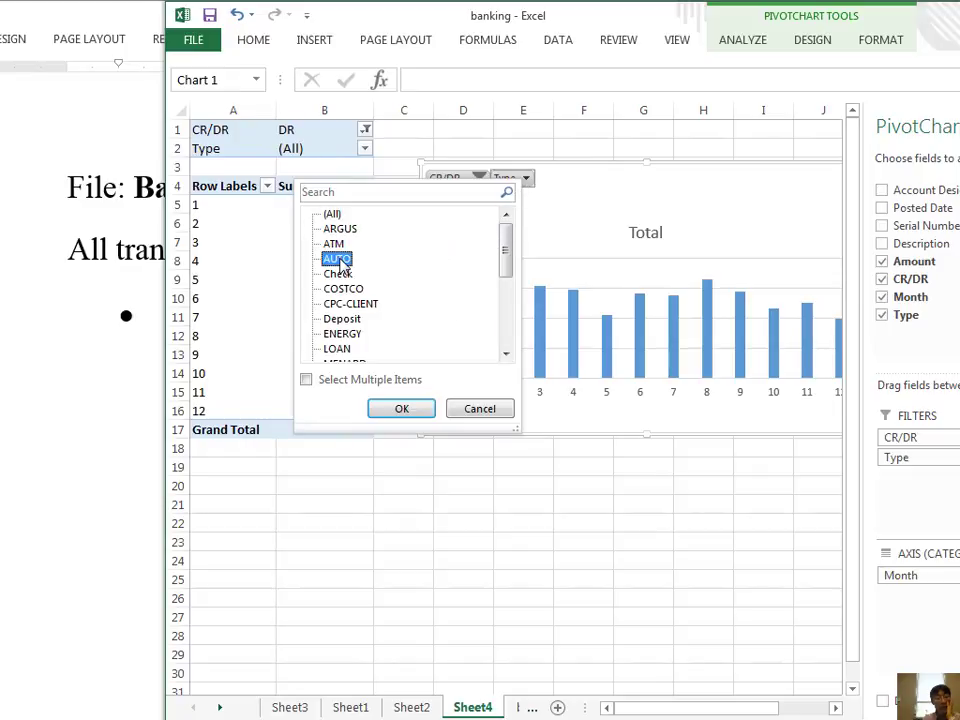
left_click(397, 410)
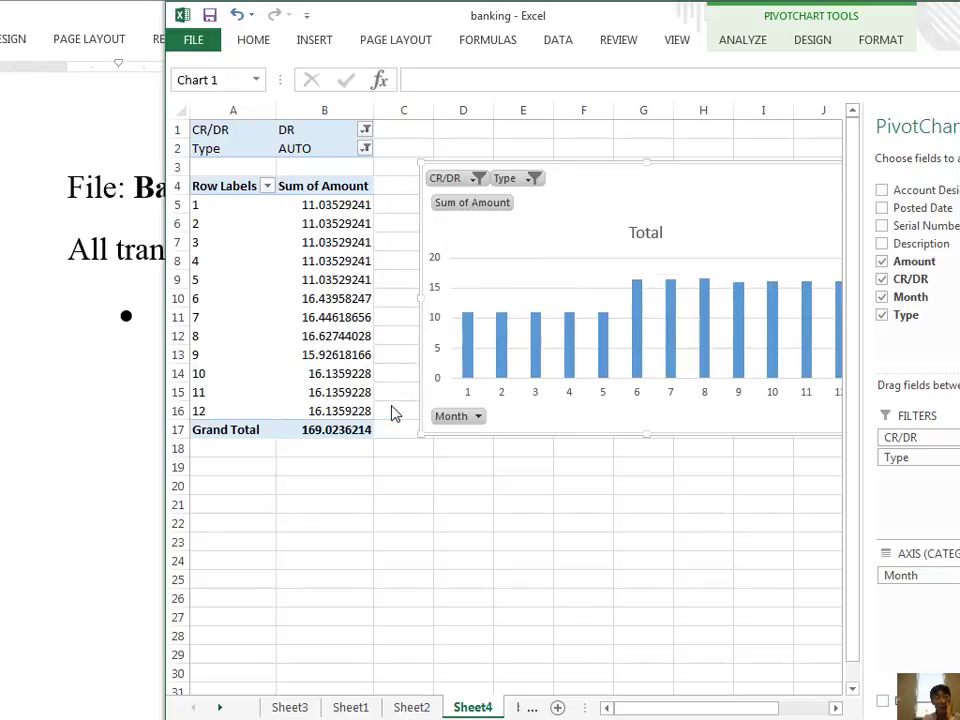
Step: Move the AUTO chart back over the table's values so that all twelve months fit in view
mouse_move(690, 195)
left_mouse_down()
mouse_move(536, 261)
mouse_move(542, 321)
left_mouse_up()
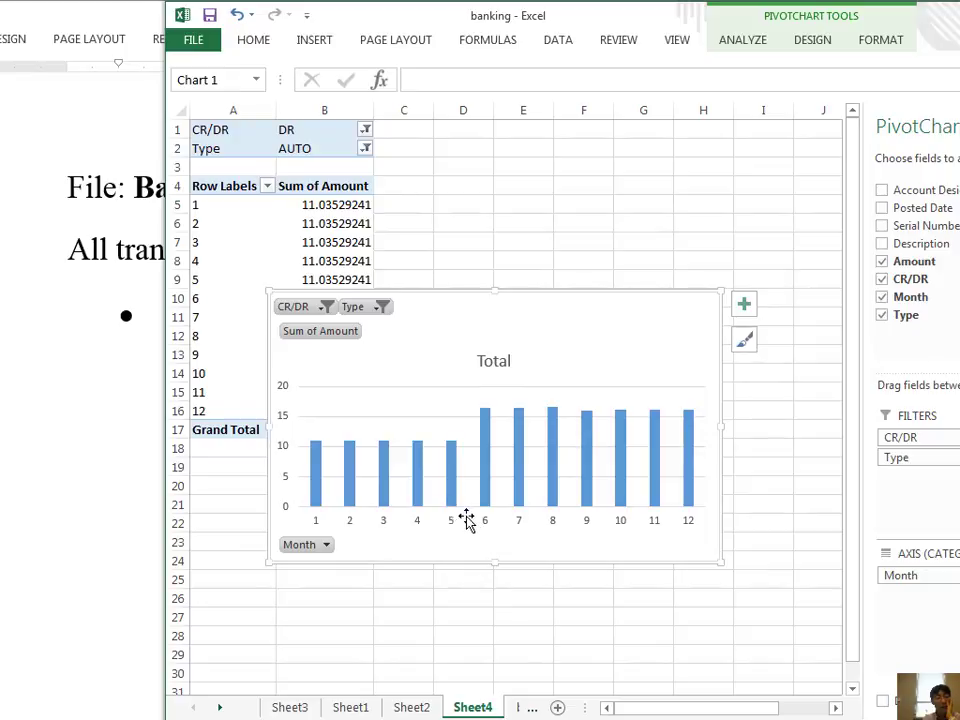
mouse_move(492, 425)
left_click_drag(458, 301, 505, 242)
left_click(370, 245)
left_click(495, 208)
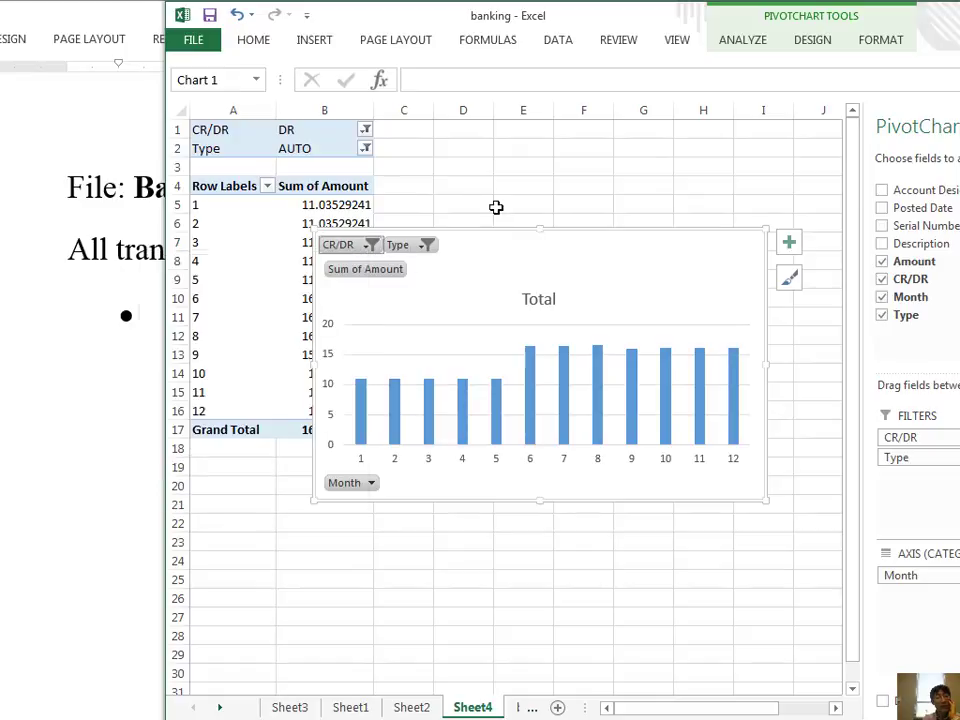
Step: Copy the whole AUTO chart to the clipboard
right_click(600, 276)
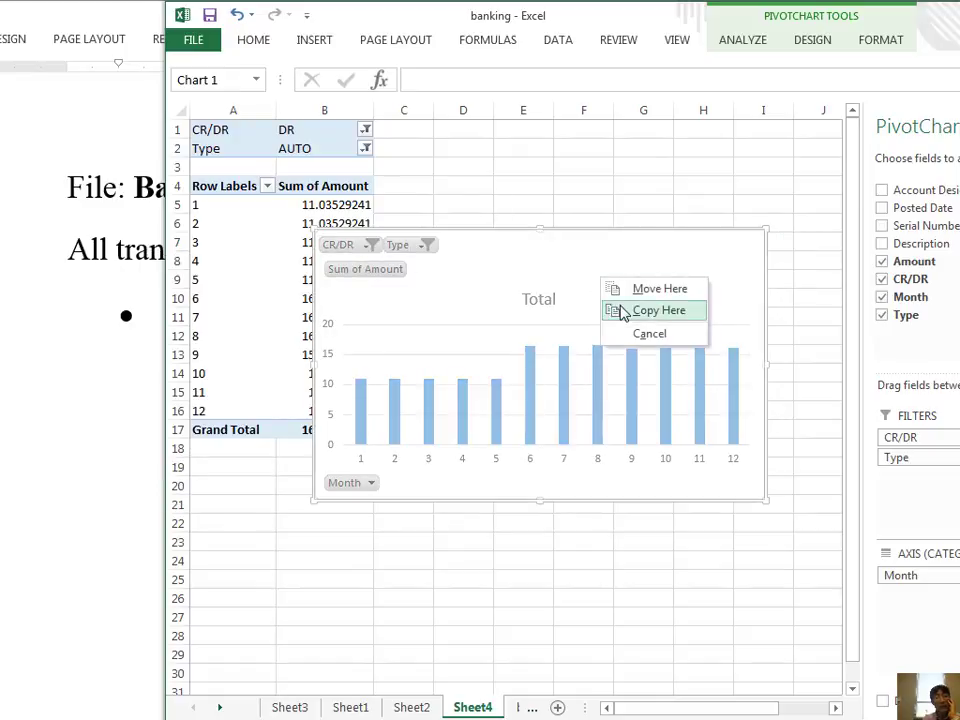
left_click(451, 626)
left_click(582, 495)
right_click(586, 481)
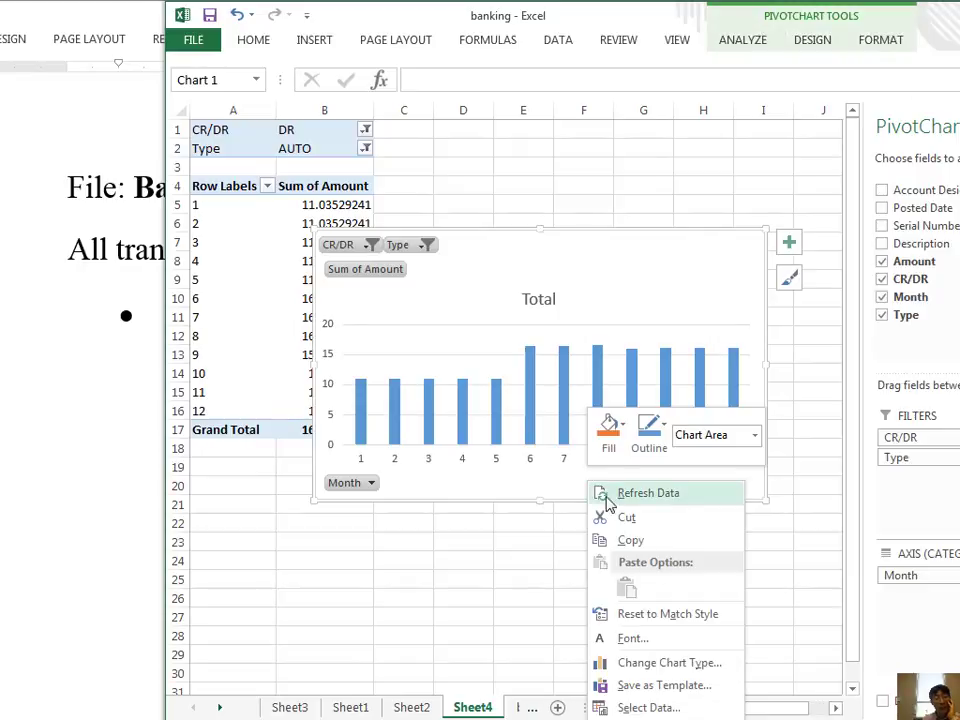
left_click(615, 540)
Step: Switch to PowerPoint and create a blank presentation
key("alt+Tab")
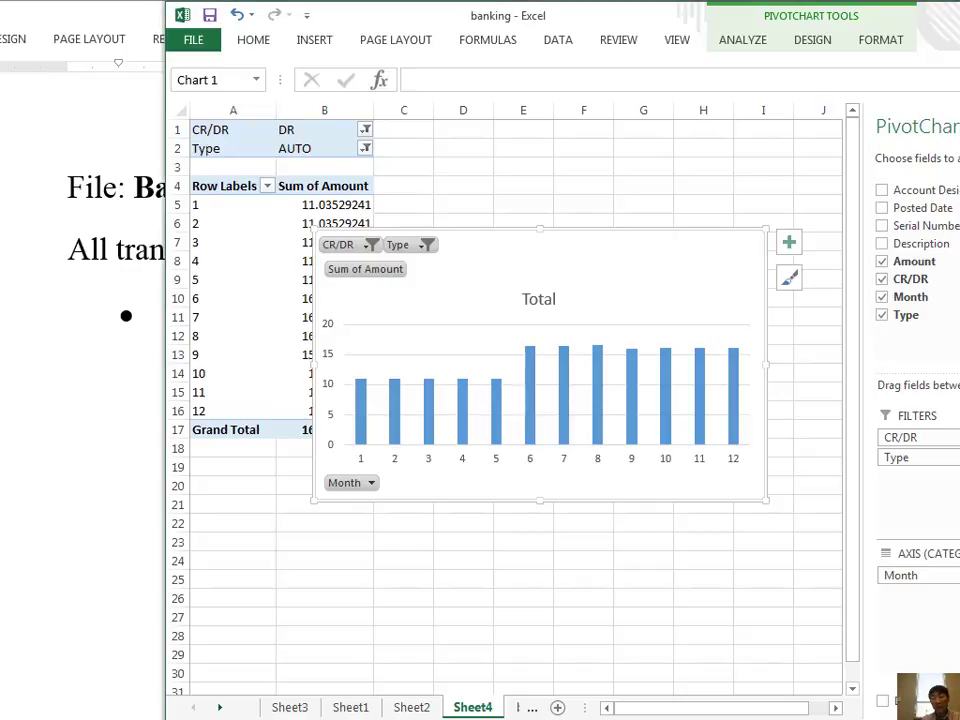
key("alt+Tab")
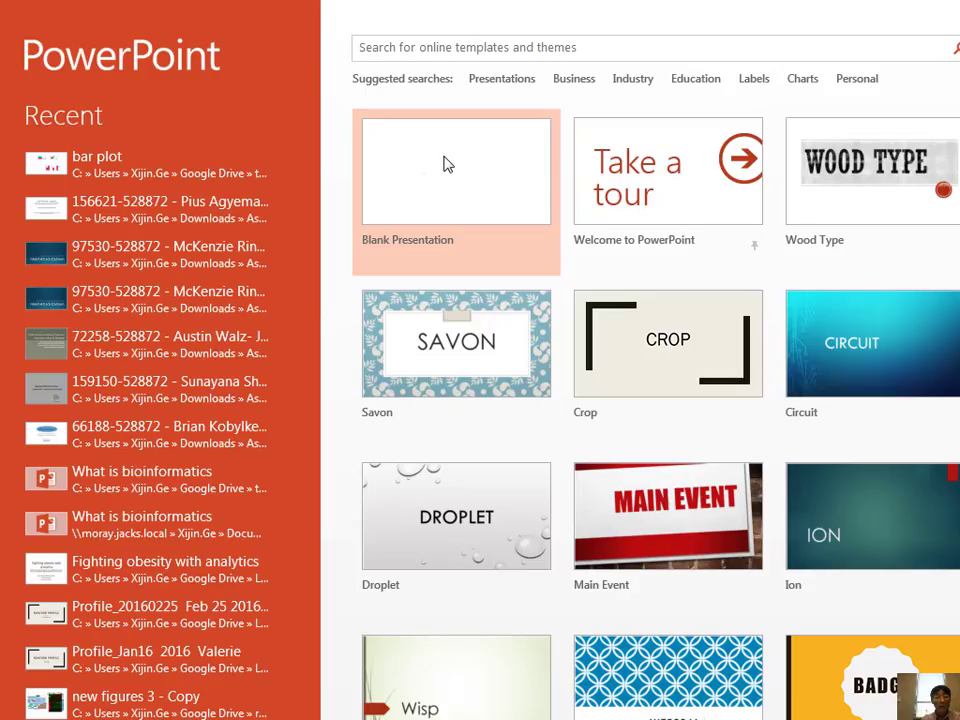
left_click(447, 165)
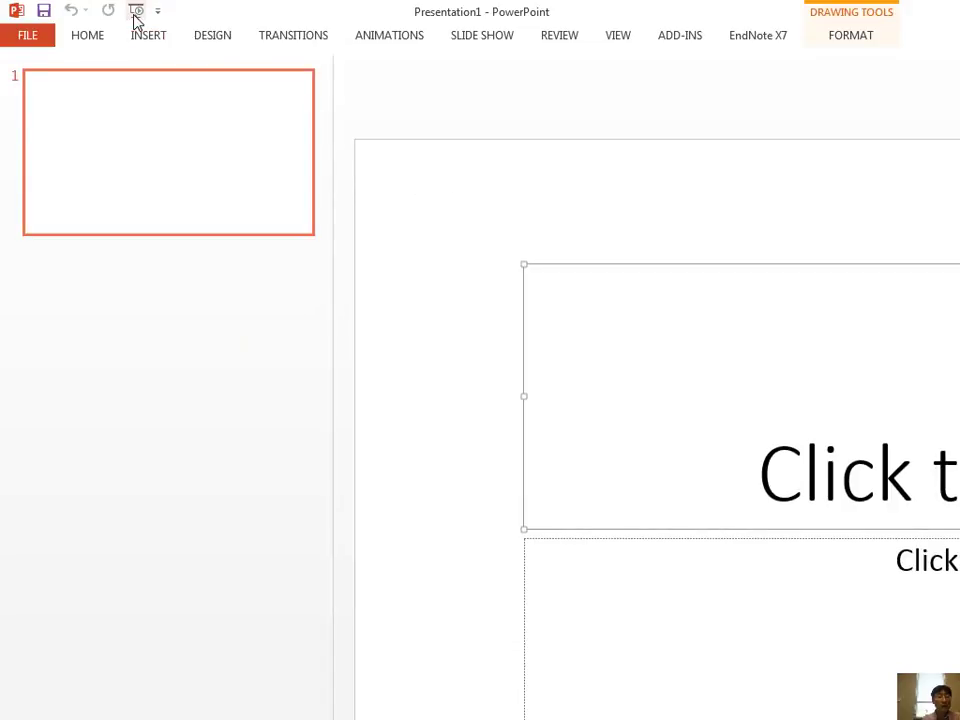
Step: Change the slide's layout to Blank and paste the copied AUTO chart onto it
left_click(210, 38)
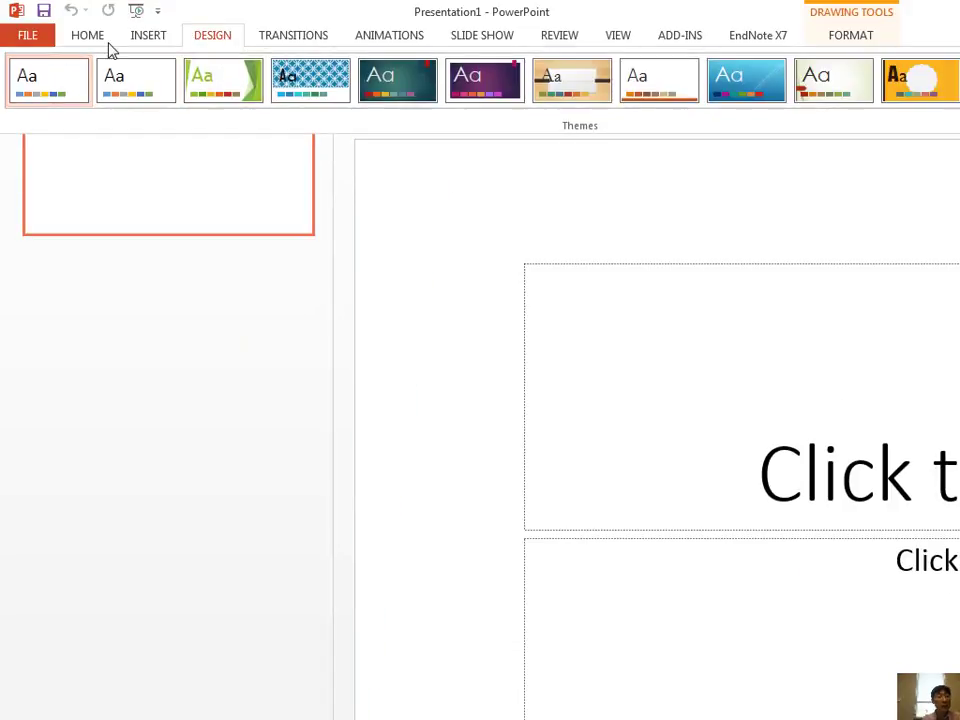
left_click(100, 40)
left_click(226, 62)
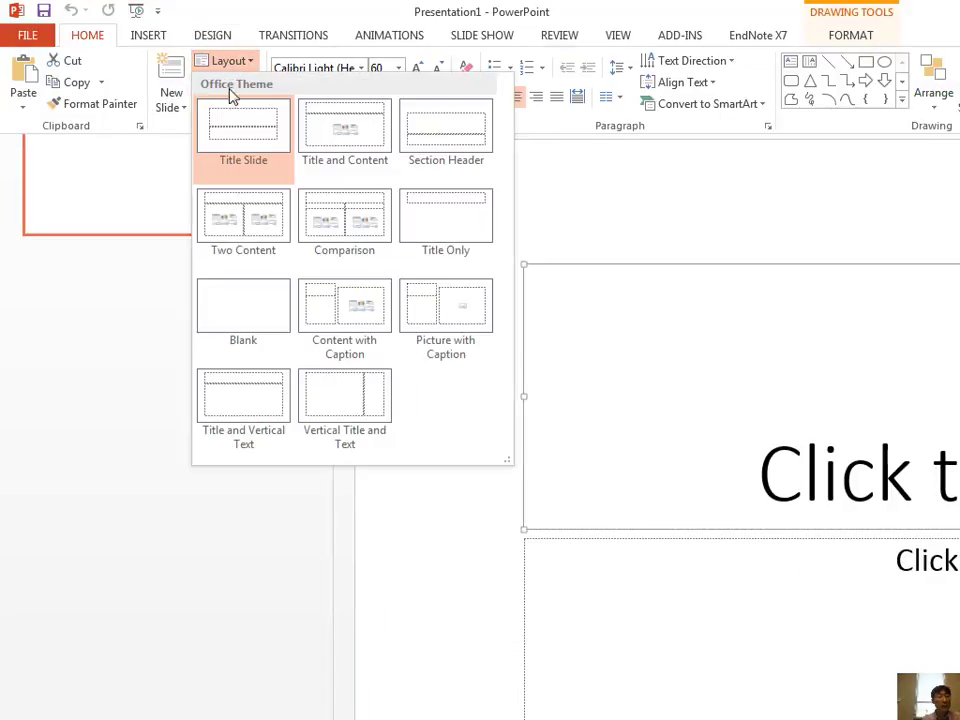
left_click(243, 305)
right_click(525, 302)
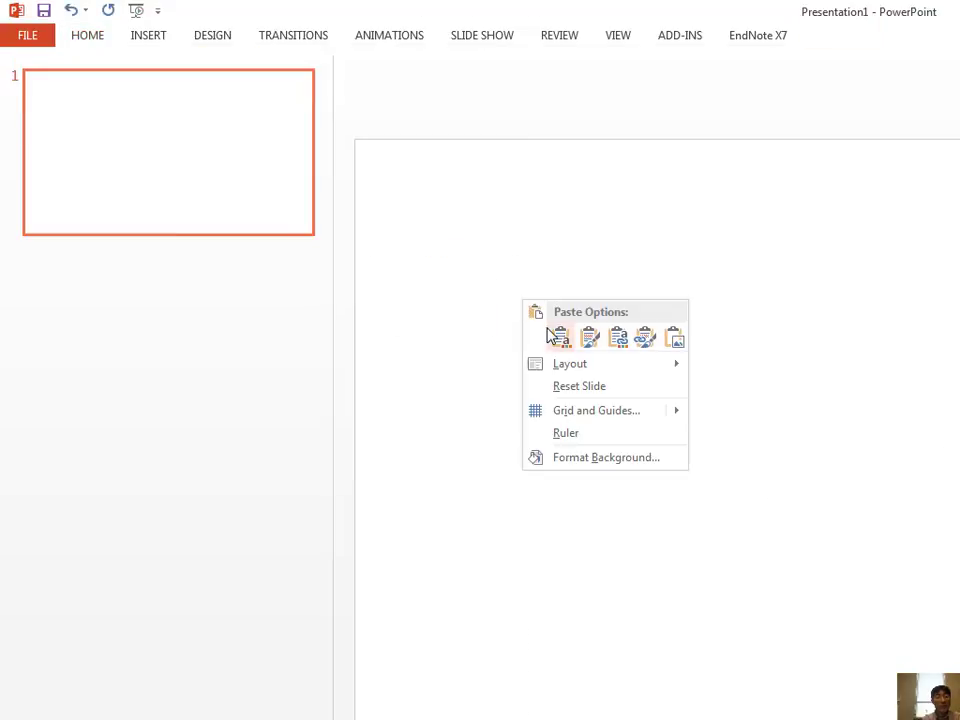
left_click(553, 336)
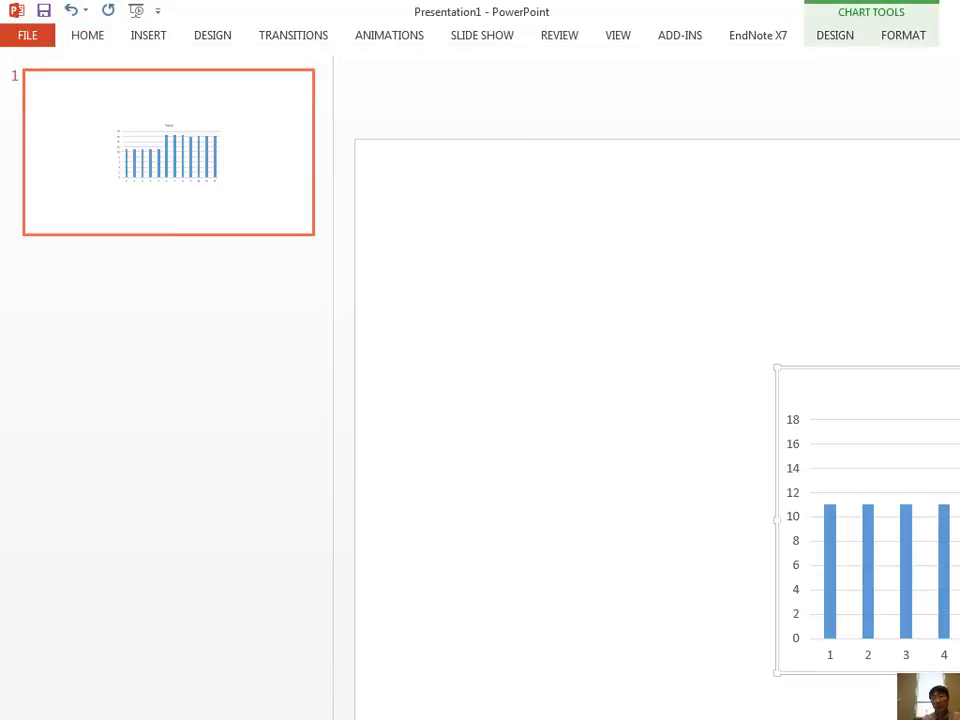
Step: Switch back to the banking workbook in Excel and set the chart's Type filter to ENERGY
left_click(405, 718)
left_click(357, 248)
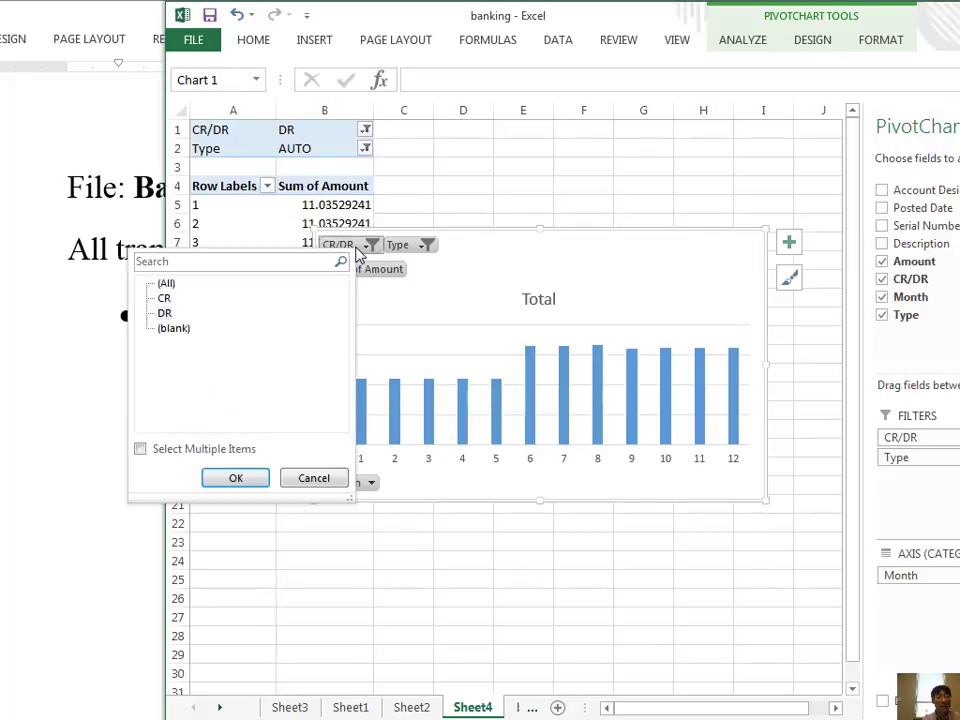
left_click(413, 251)
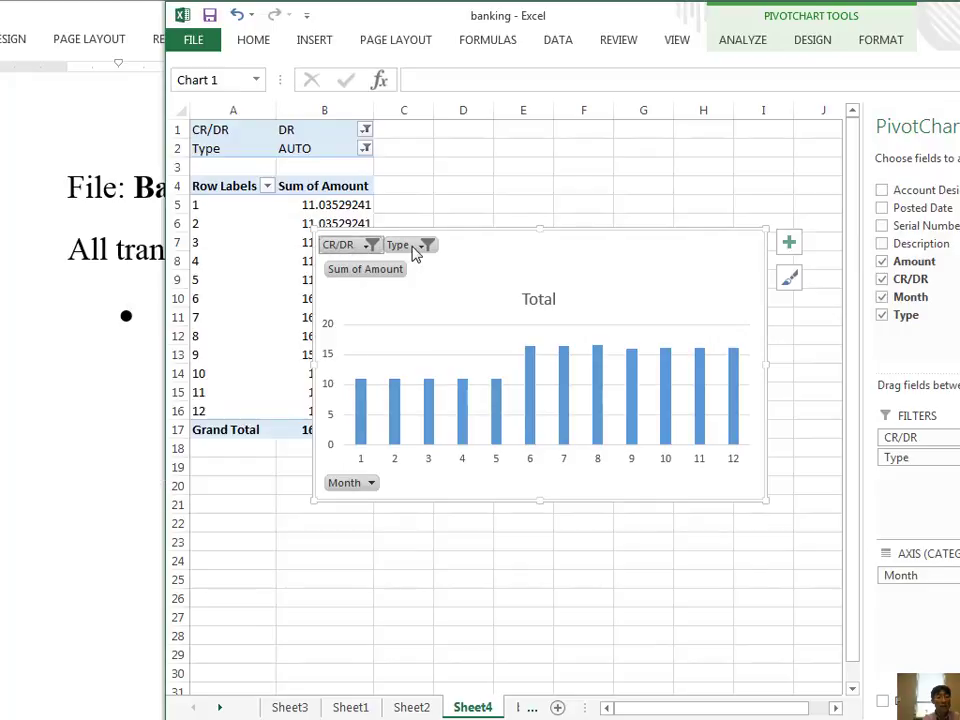
left_click(416, 250)
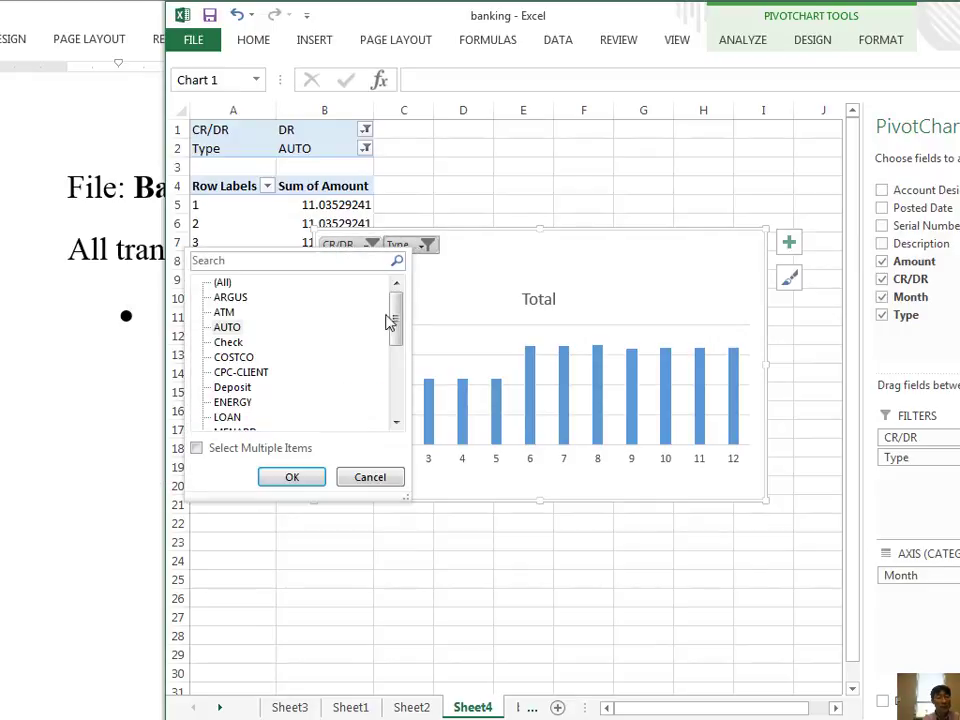
left_click(252, 360)
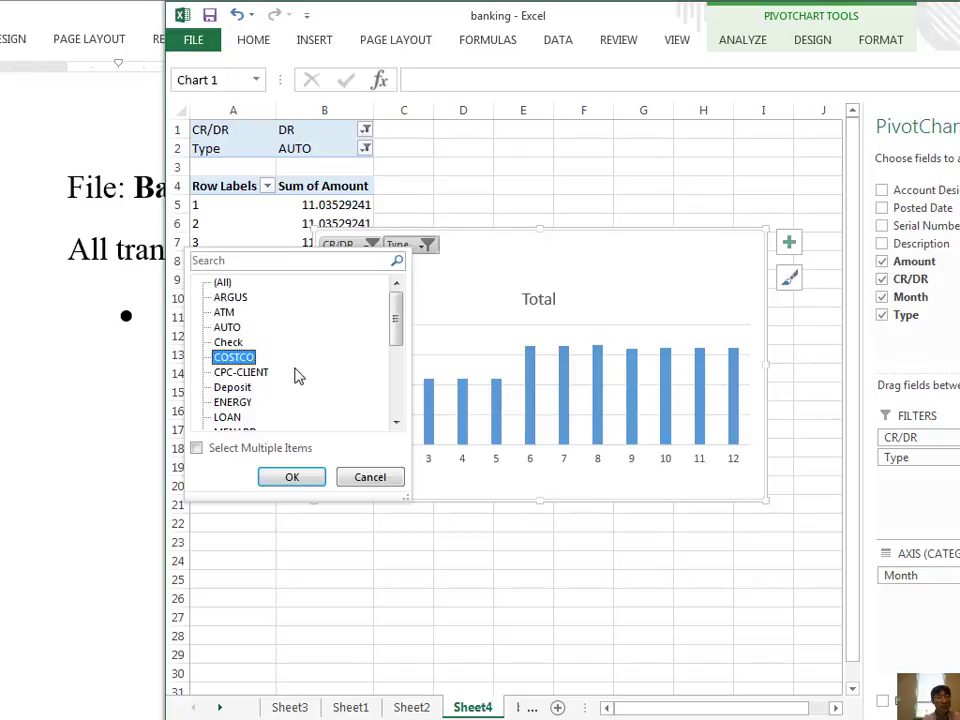
left_click(252, 403)
left_click(290, 476)
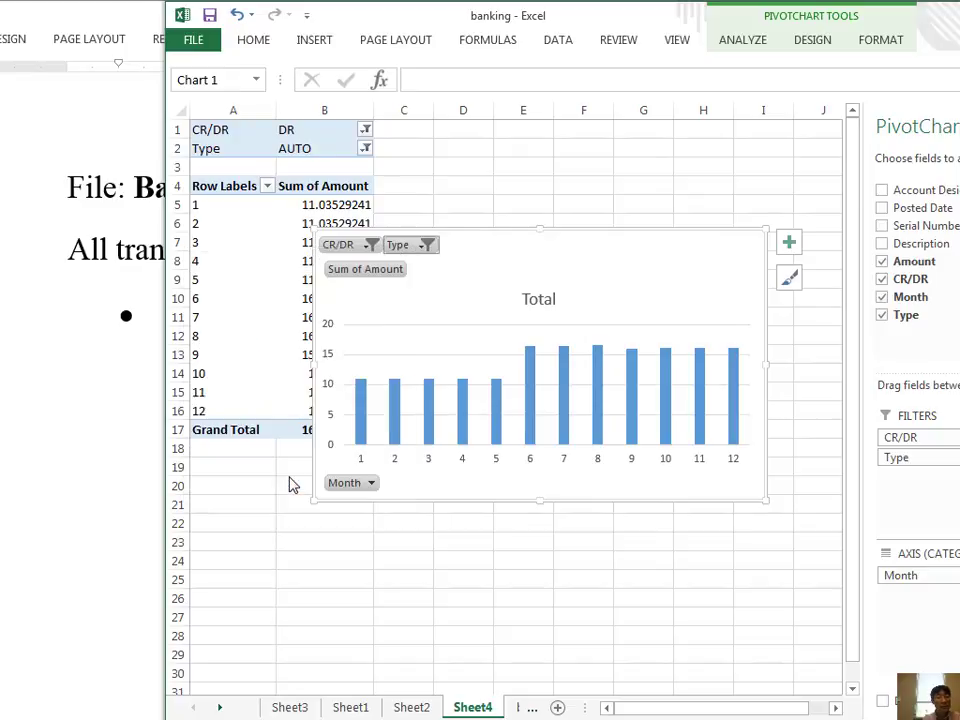
Step: Copy the ENERGY chart and paste it onto the same PowerPoint slide as the AUTO chart
right_click(622, 272)
left_click(636, 326)
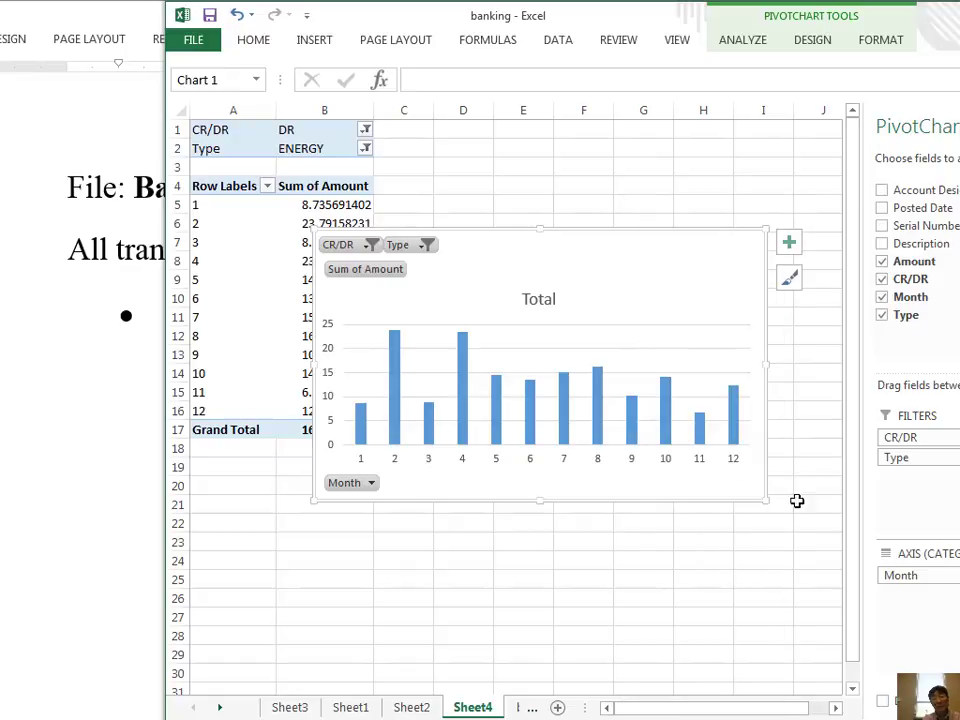
key("alt+Tab")
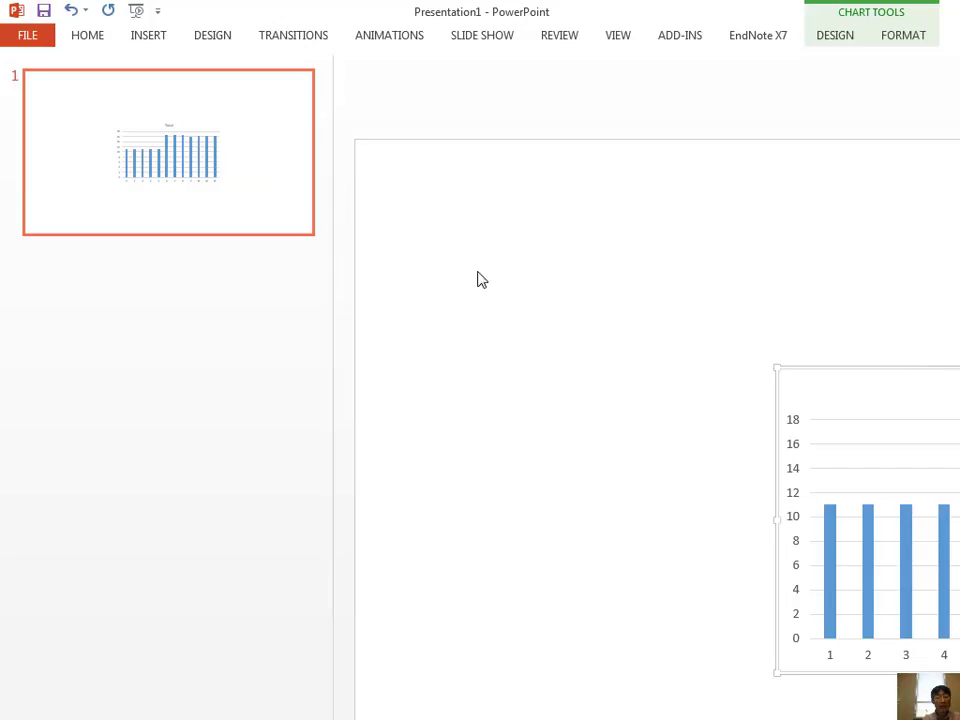
right_click(480, 279)
left_click(516, 309)
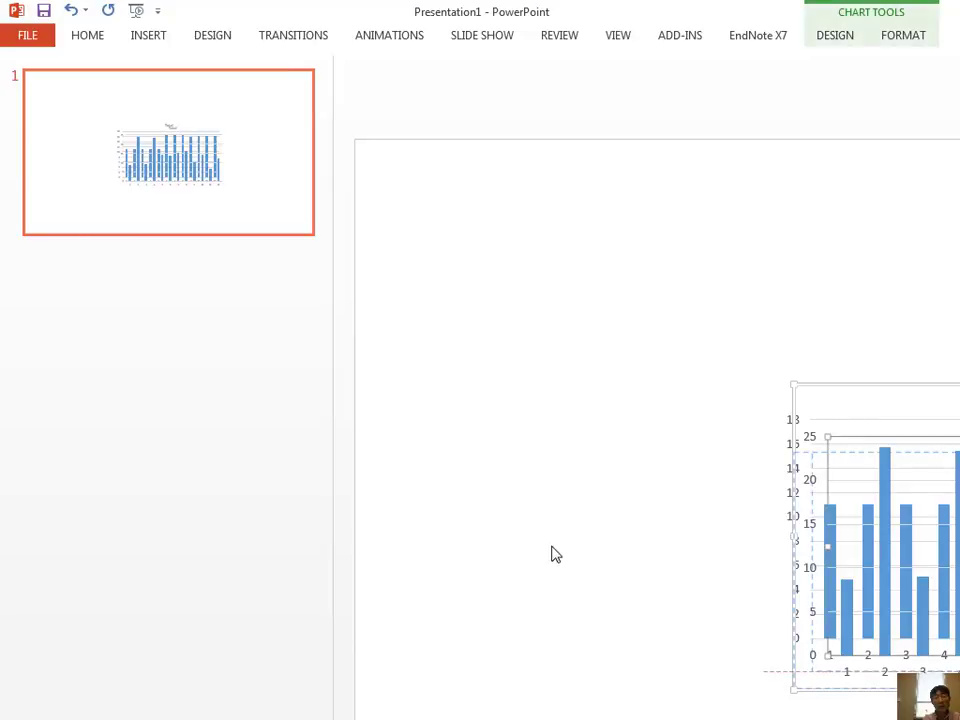
Step: Move the two overlapping charts apart on the slide
left_click_drag(940, 410, 360, 528)
left_click_drag(908, 464, 924, 412)
left_click(583, 482)
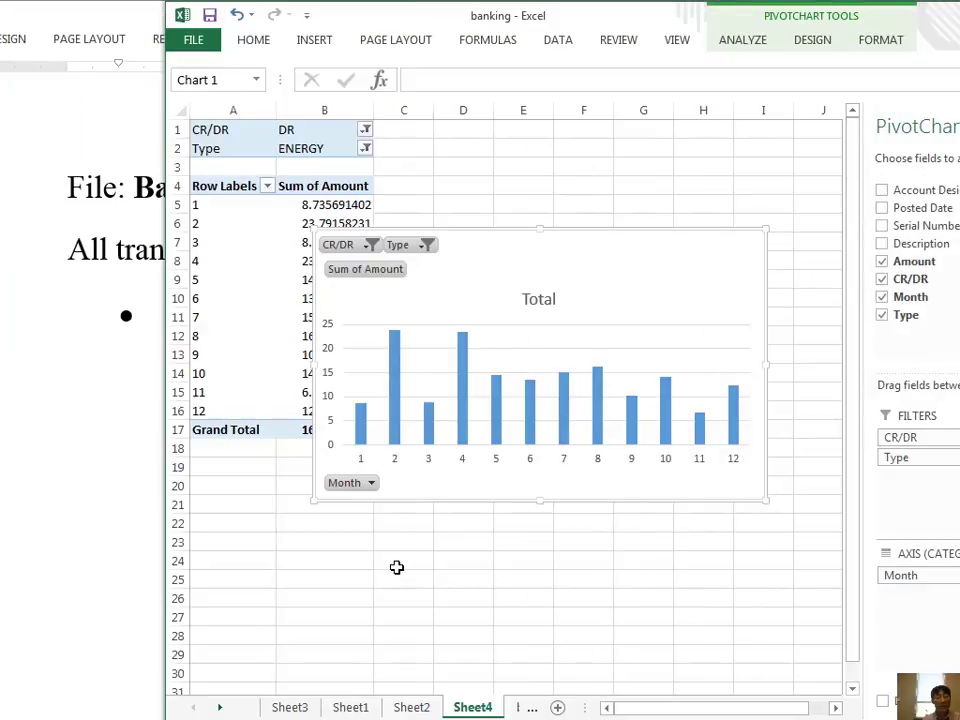
Step: Return to the Excel workbook and move the ENERGY chart beside the PivotTable, clear of its values
left_click(397, 567)
left_click(278, 522)
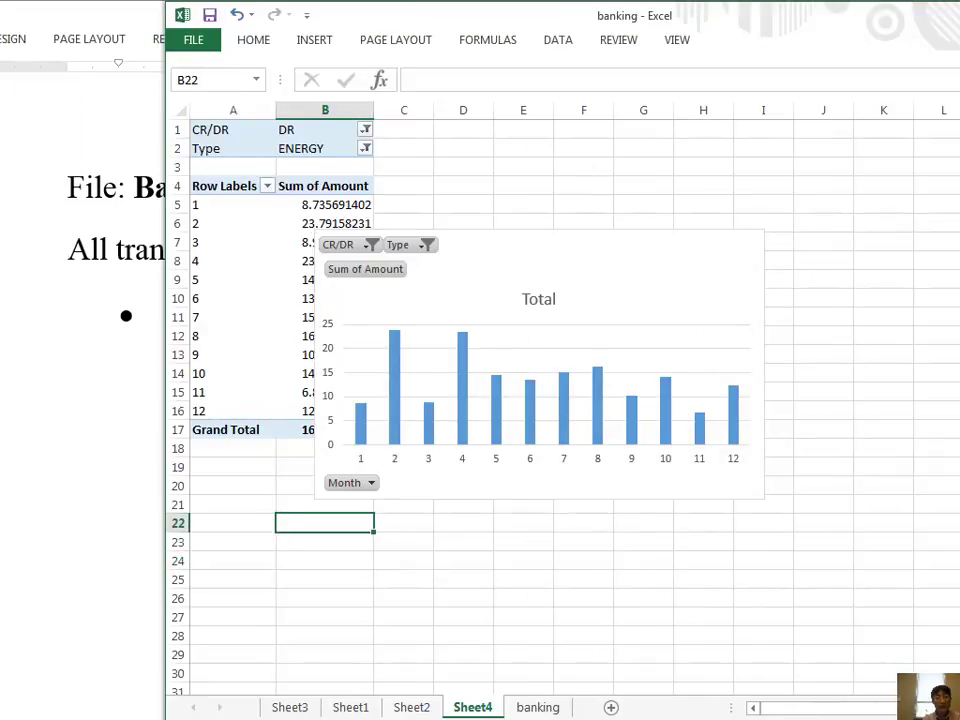
left_click_drag(541, 246, 627, 148)
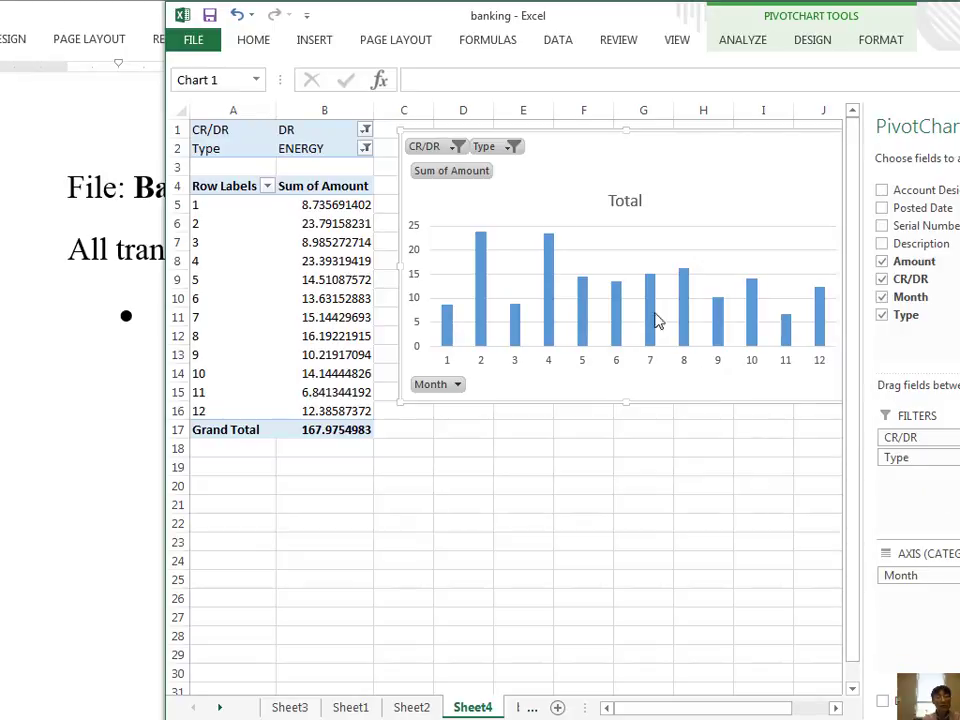
left_click(311, 501)
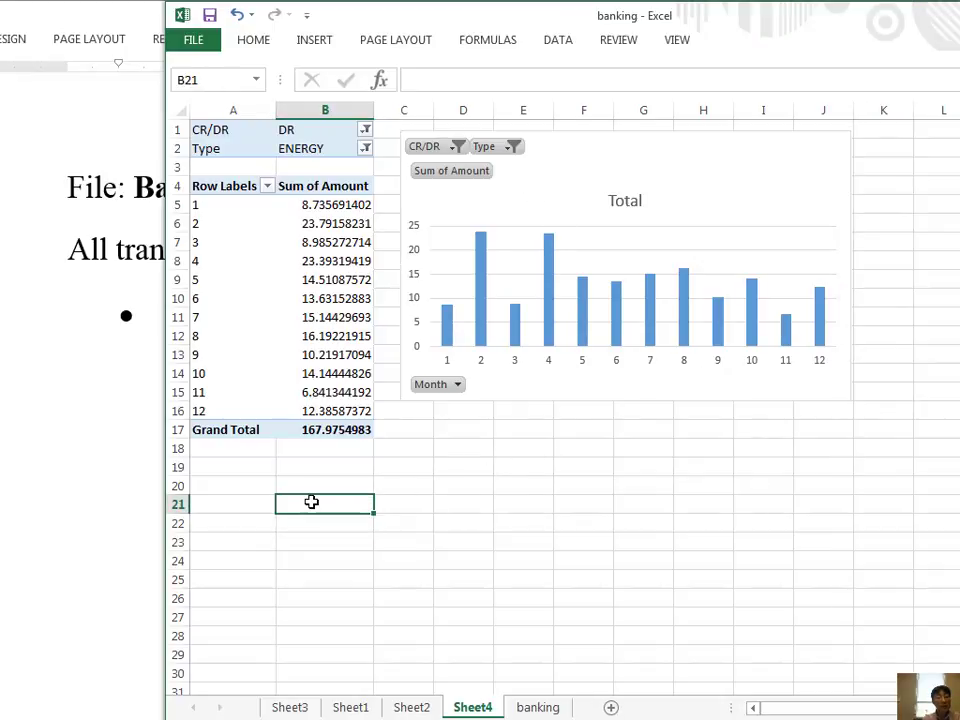
left_click(312, 317)
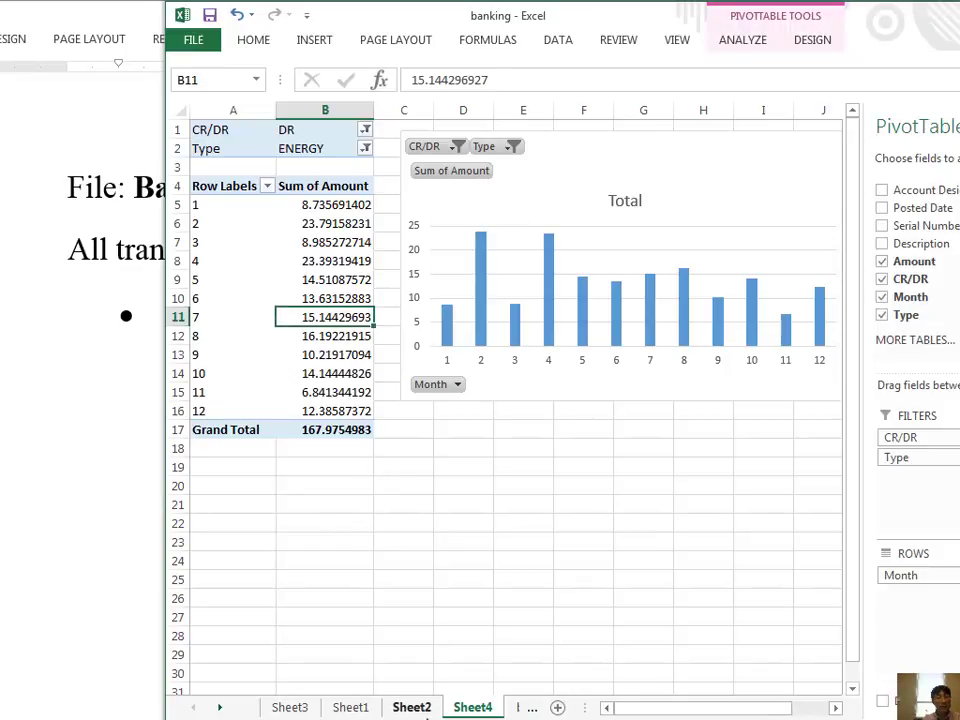
Step: Switch to the Word outline and highlight the topics from "Merge data with vlookup" through "Statistical analysis: Ttest"
left_click(411, 707)
left_click(366, 707)
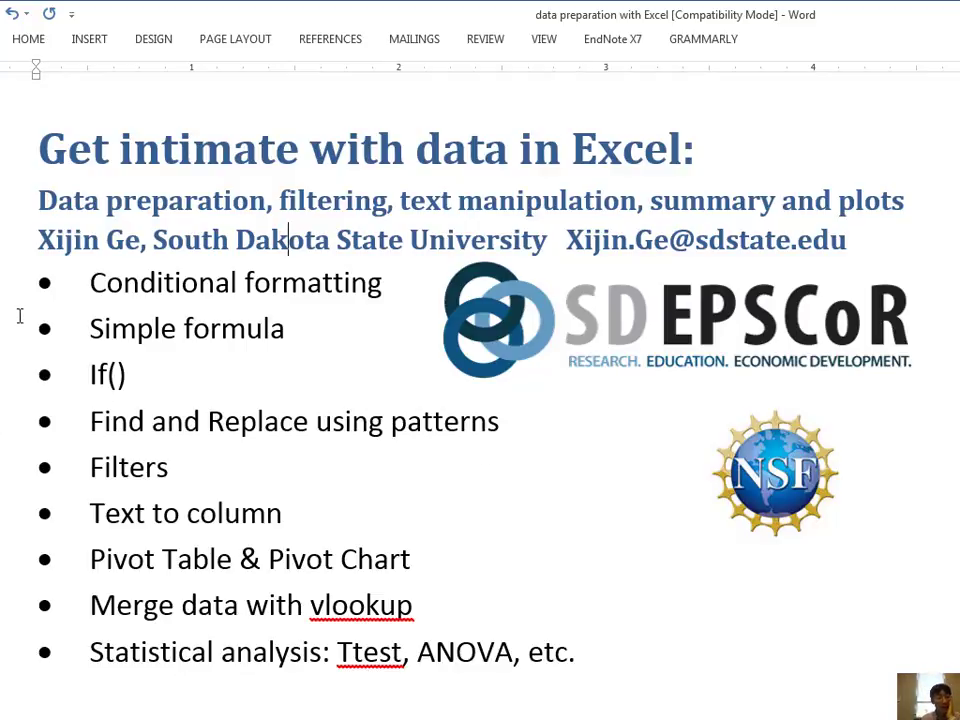
left_click_drag(90, 606, 418, 653)
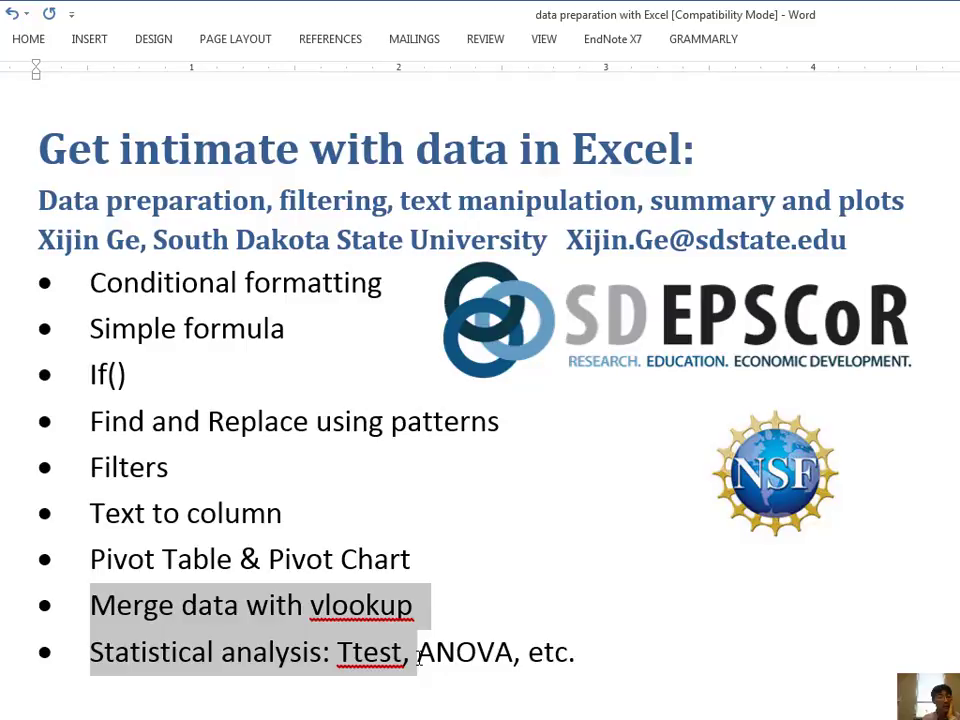
left_click_drag(418, 653, 418, 653)
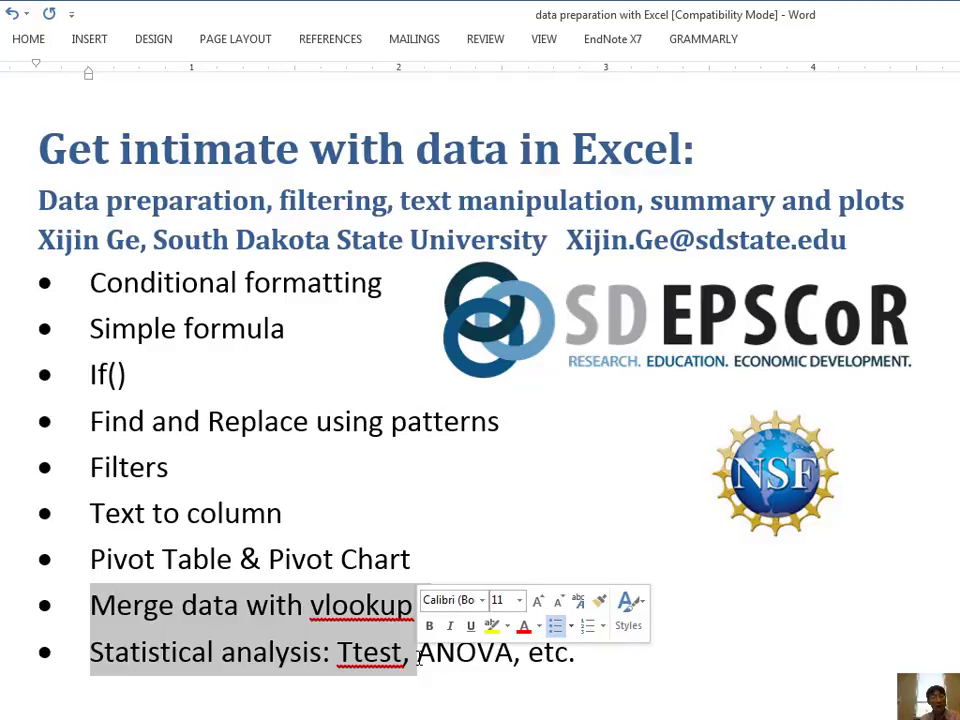